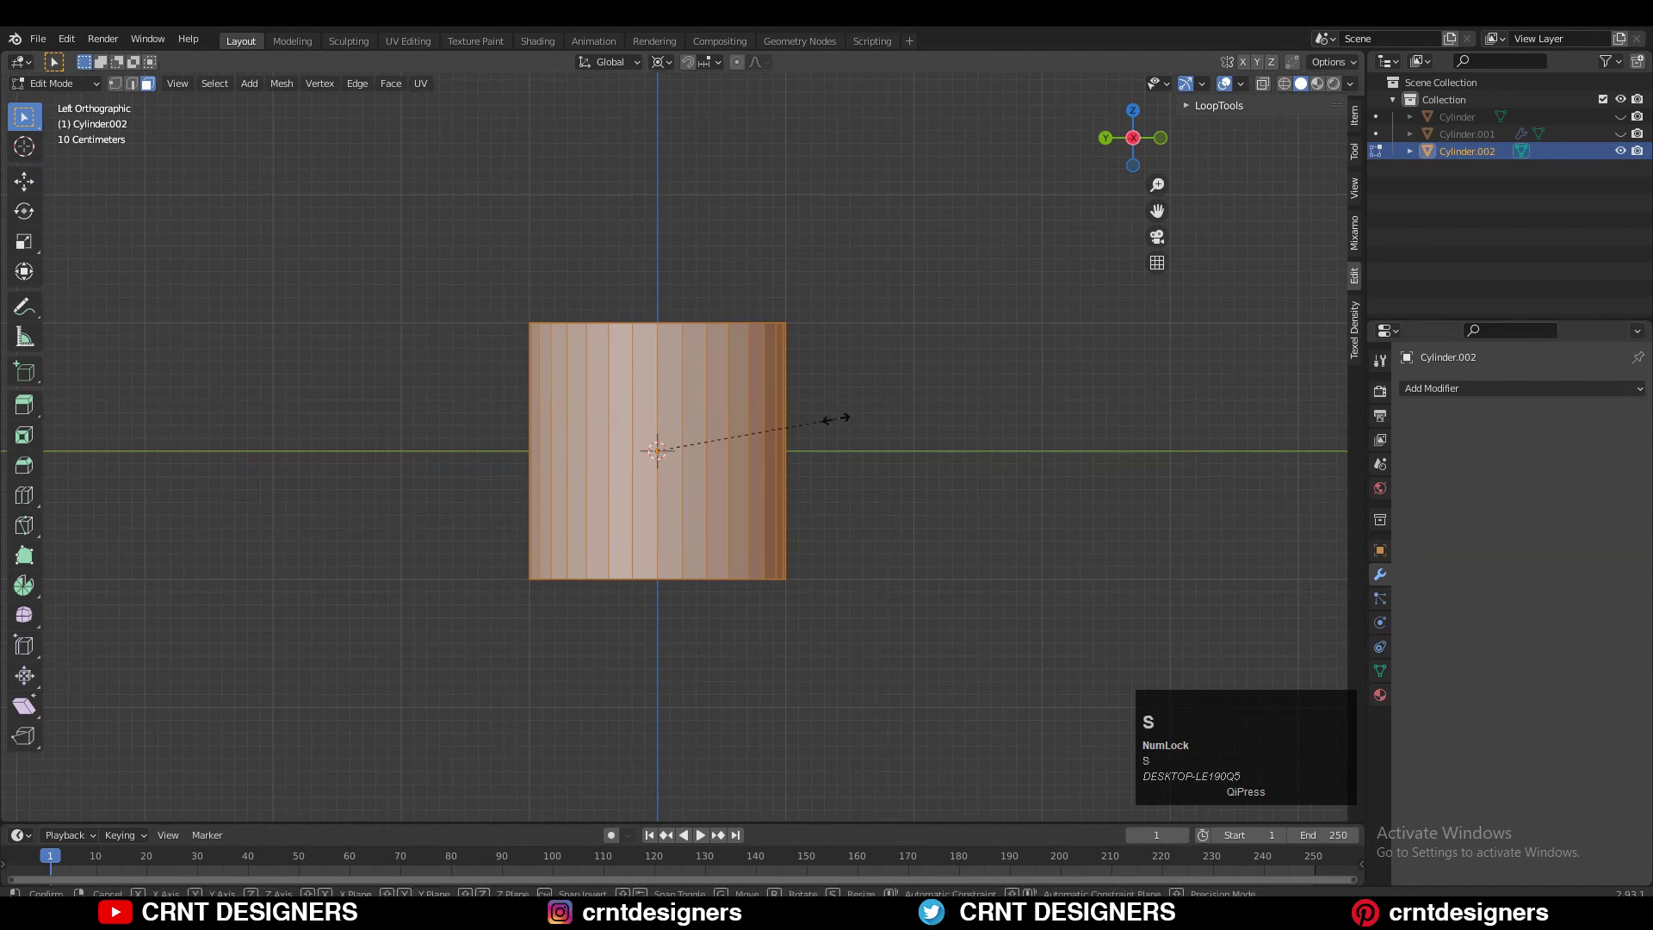
- Scale the cylinder by 2 along Z and add three evenly spaced horizontal loop cuts around it
{"action": "key", "text": "z"}
{"action": "left_click", "coordinate": [1016, 380]}
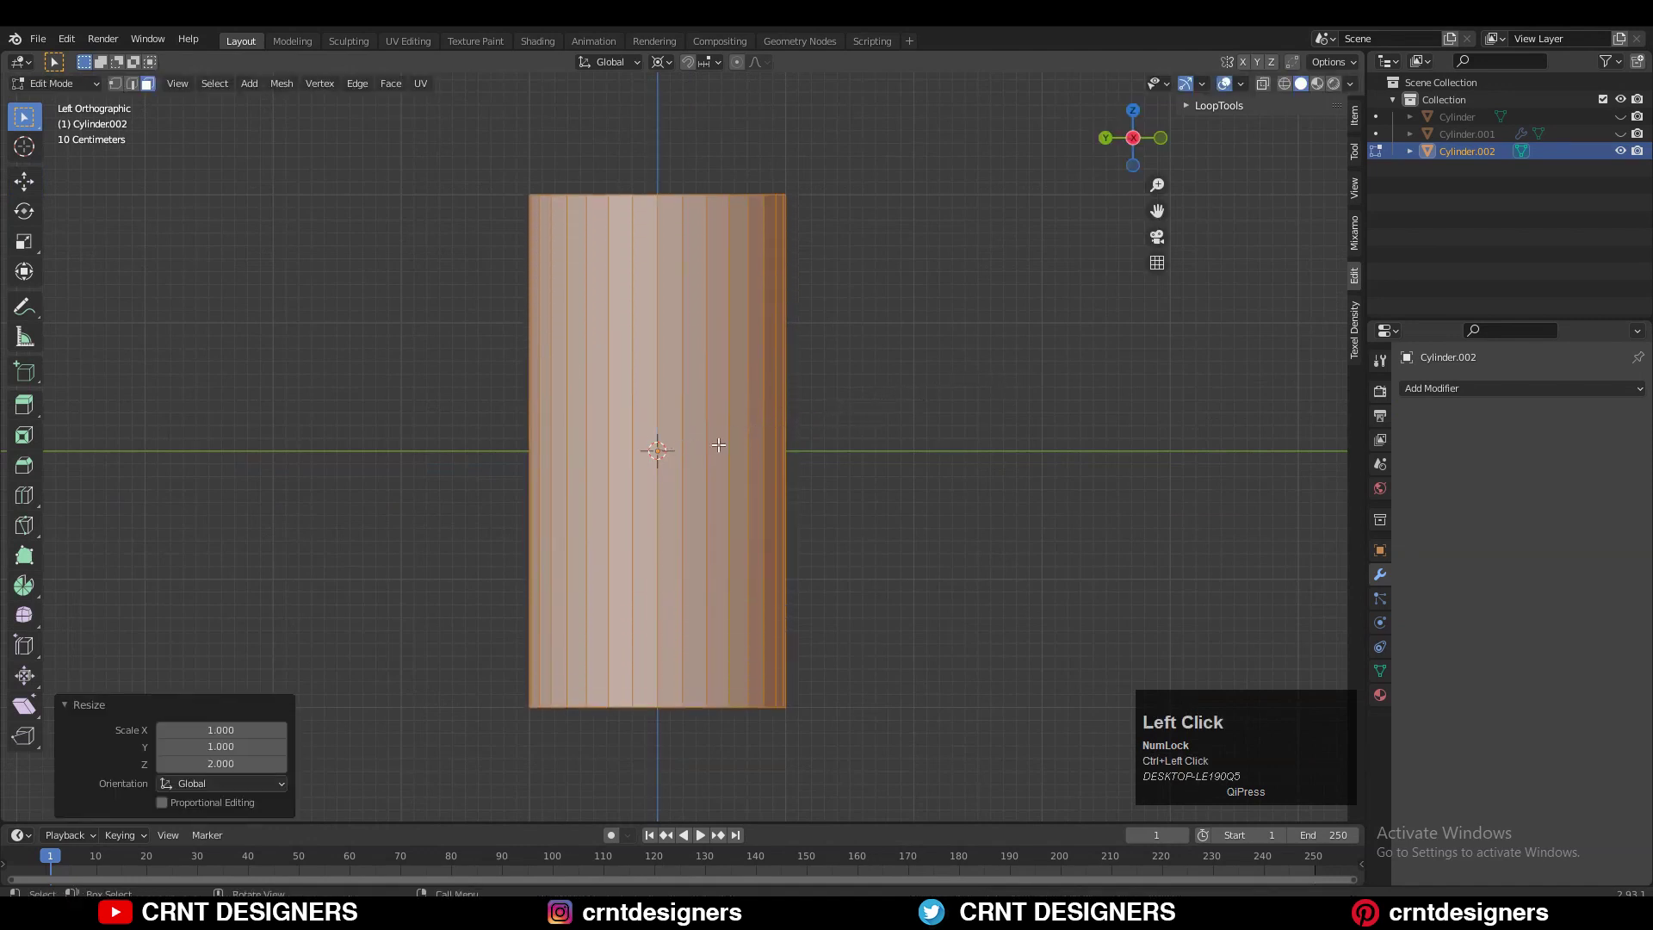
{"action": "scroll", "coordinate": [712, 464], "scroll_direction": "up", "scroll_amount": 3}
{"action": "scroll", "coordinate": [713, 464], "scroll_direction": "down", "scroll_amount": 2}
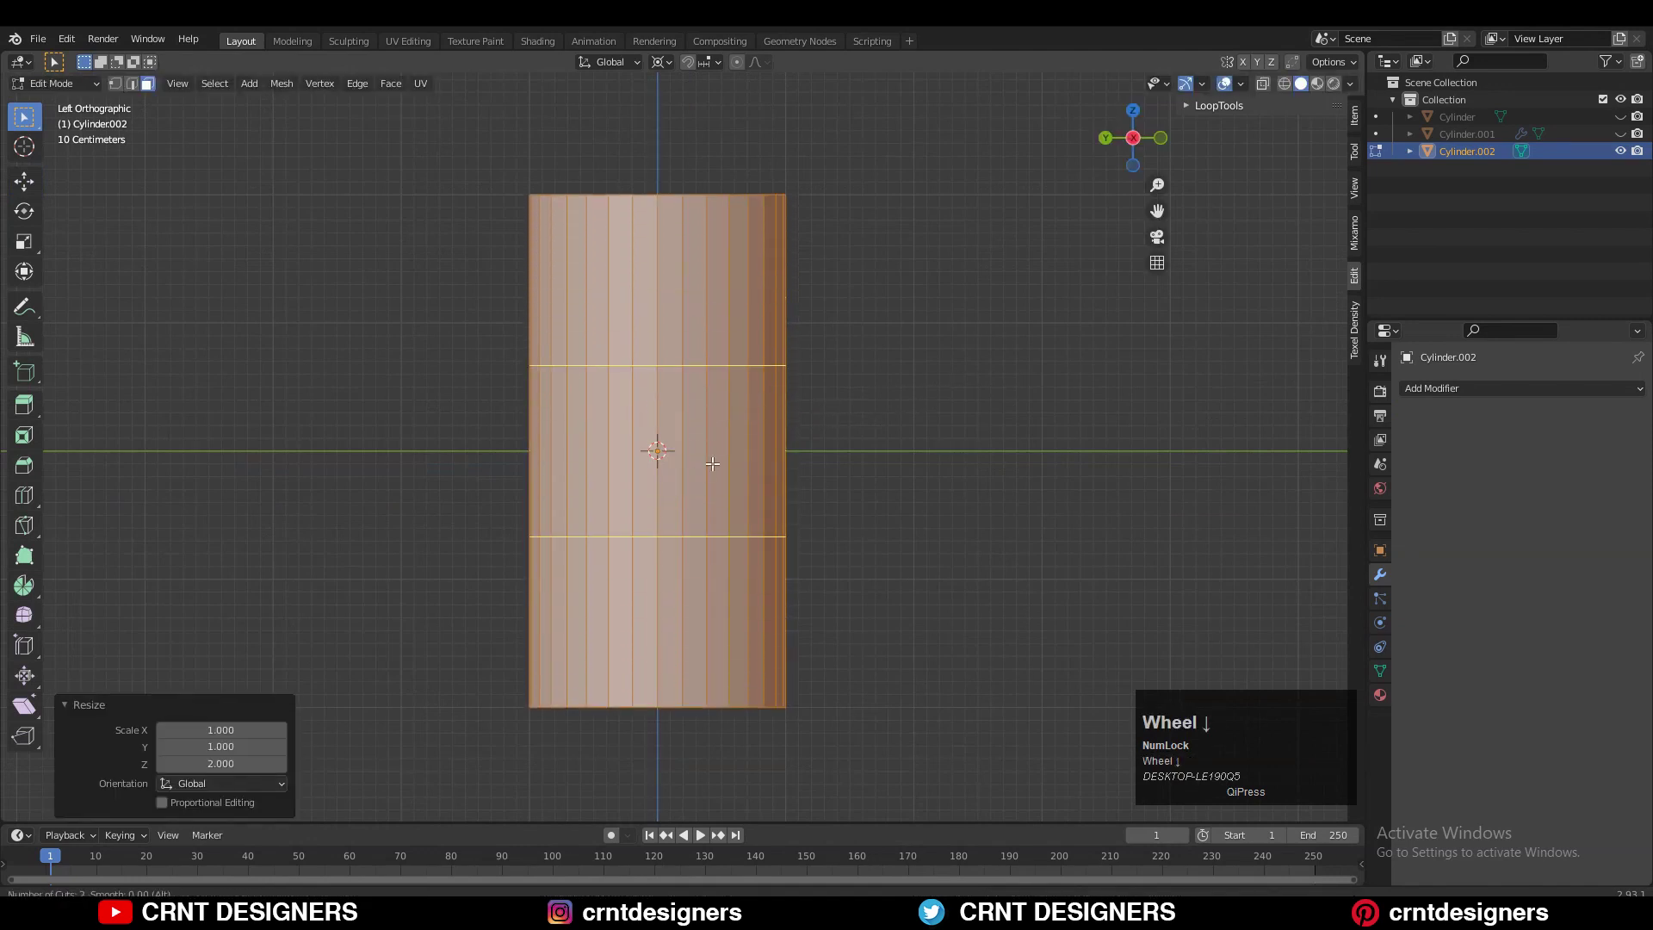
{"action": "scroll", "coordinate": [712, 464], "scroll_direction": "up", "scroll_amount": 1}
{"action": "left_click", "coordinate": [713, 463]}
{"action": "right_click", "coordinate": [943, 411]}
- Scale the three new loops by 1.2 in X and Y, and the middle loop by a further 1.1, for a barrel shape
{"action": "key", "text": "s"}
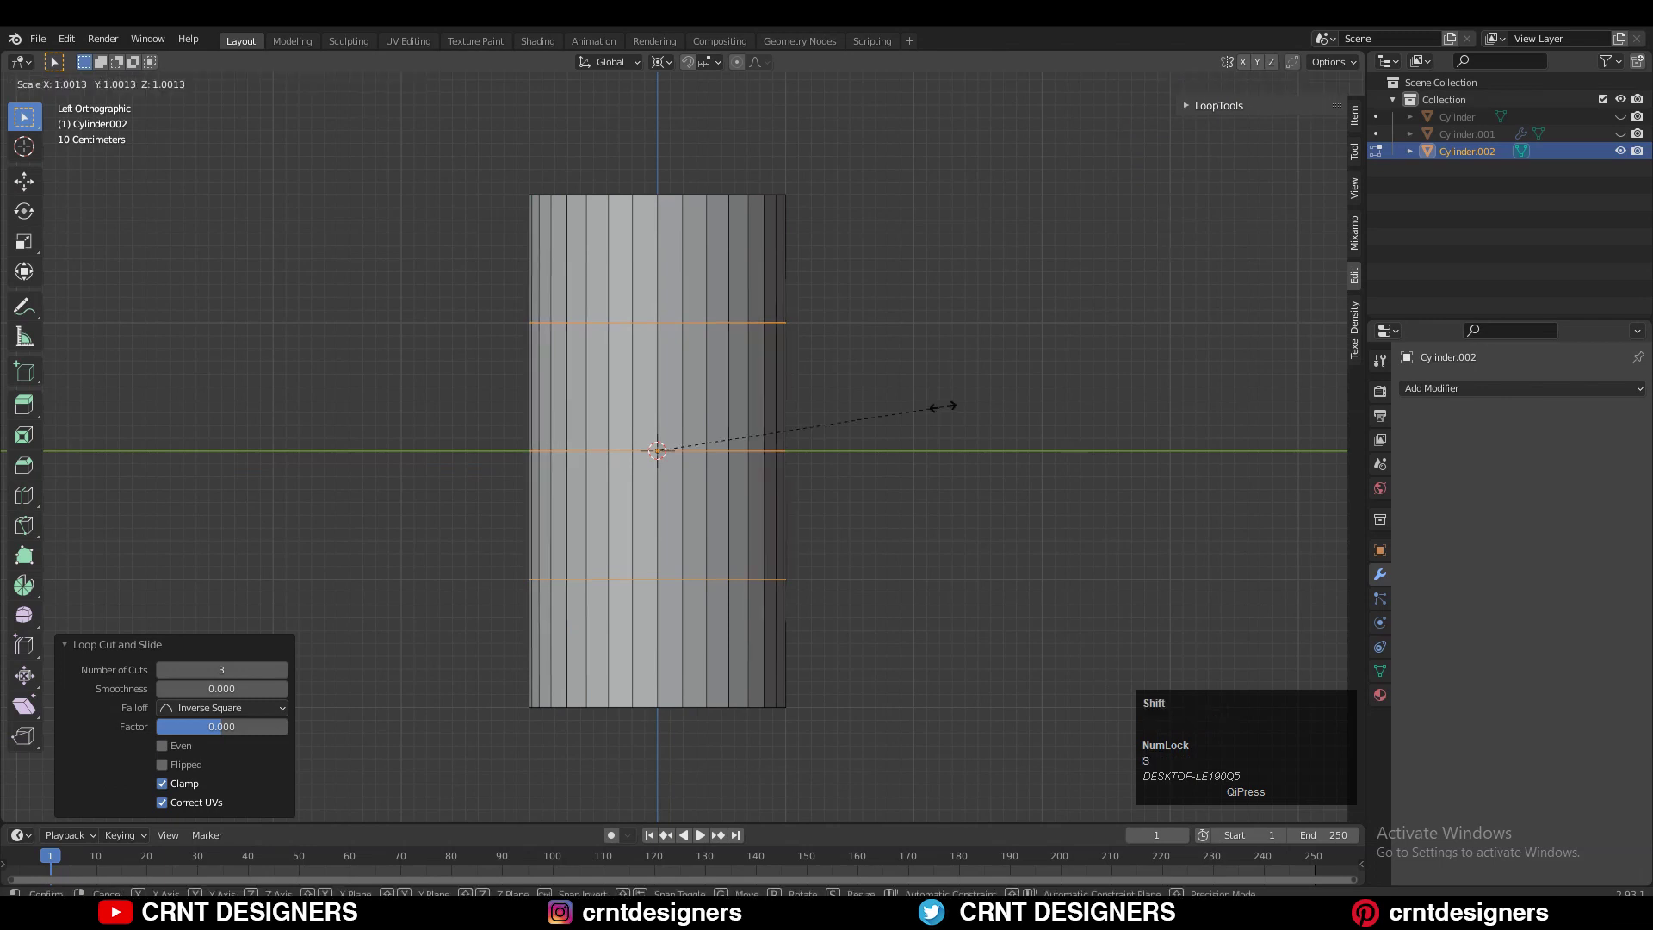
{"action": "key", "text": "shift+z"}
{"action": "left_click", "coordinate": [999, 407], "text": "ctrl"}
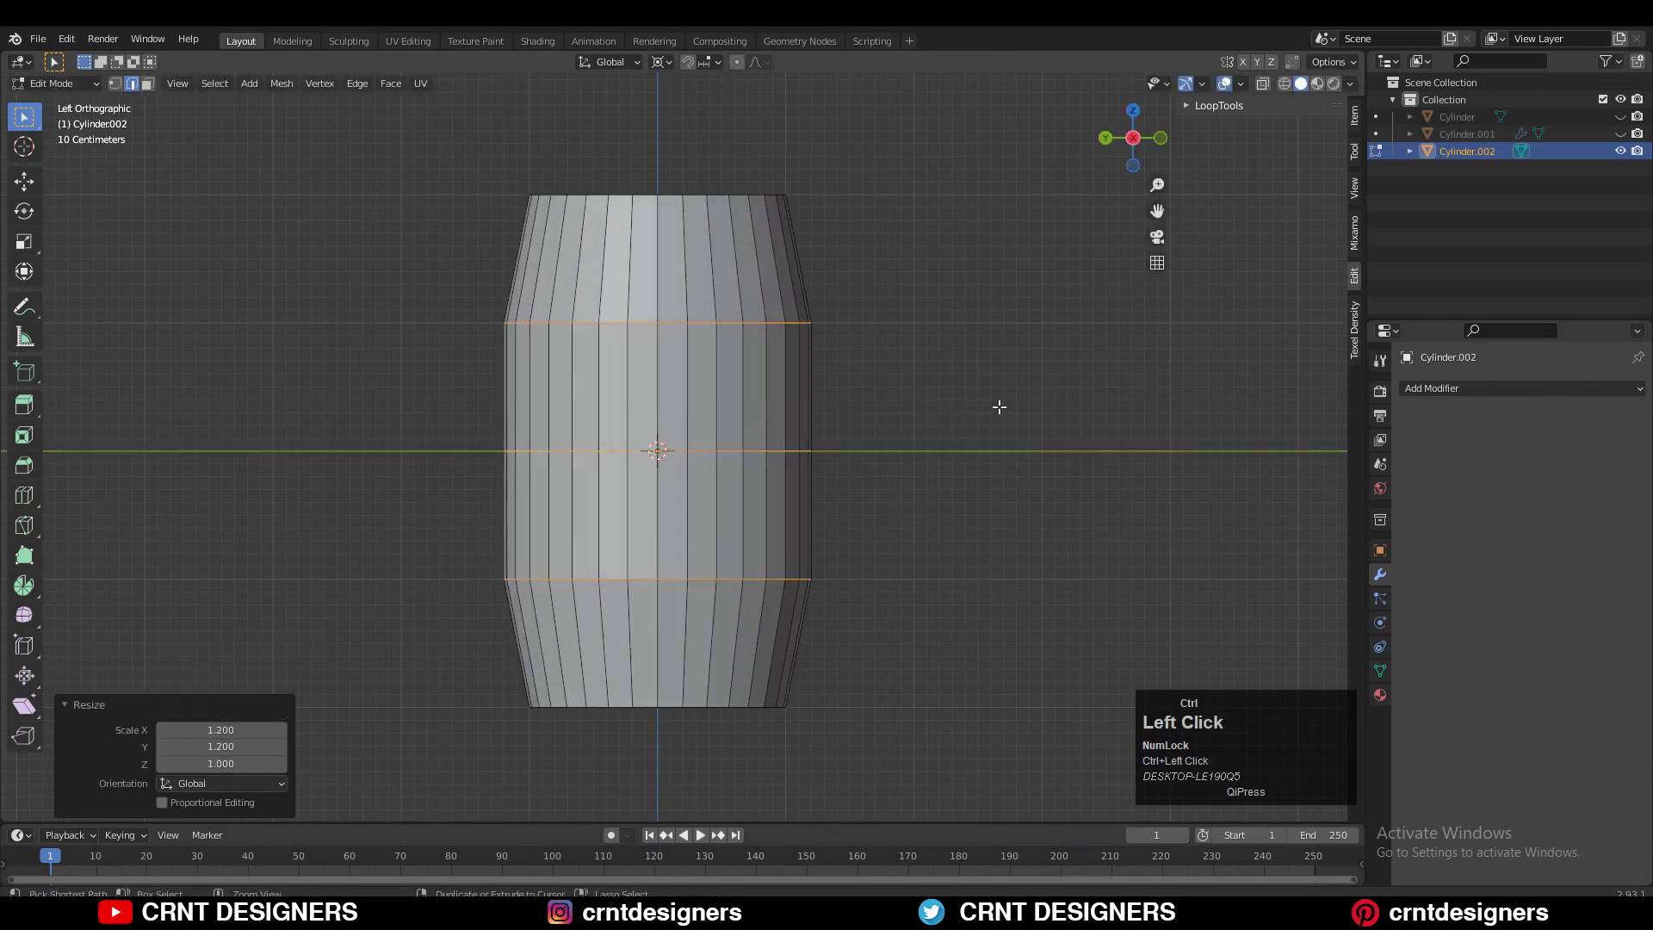
{"action": "left_click", "coordinate": [740, 449], "text": "alt"}
{"action": "key", "text": "s"}
{"action": "key", "text": "shift+z"}
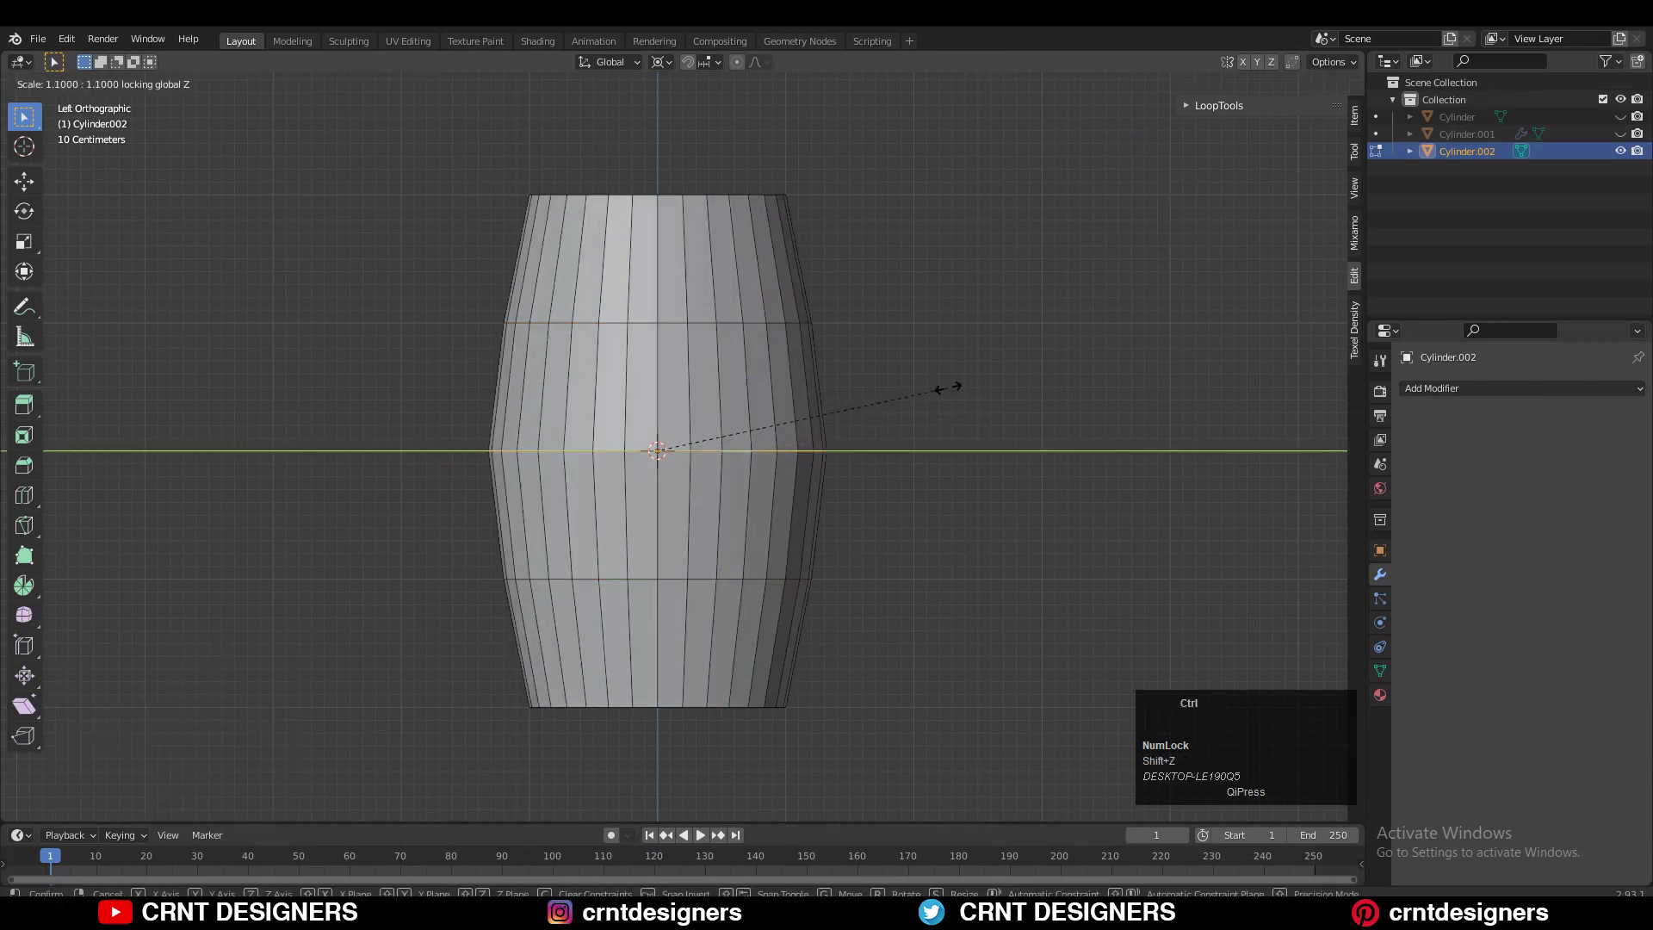
{"action": "left_click", "coordinate": [939, 394], "text": "ctrl"}
- Add one centred loop cut in the barrel's topmost section and one in its bottommost section
{"action": "key", "text": "ctrl+r"}
{"action": "left_click", "coordinate": [713, 243]}
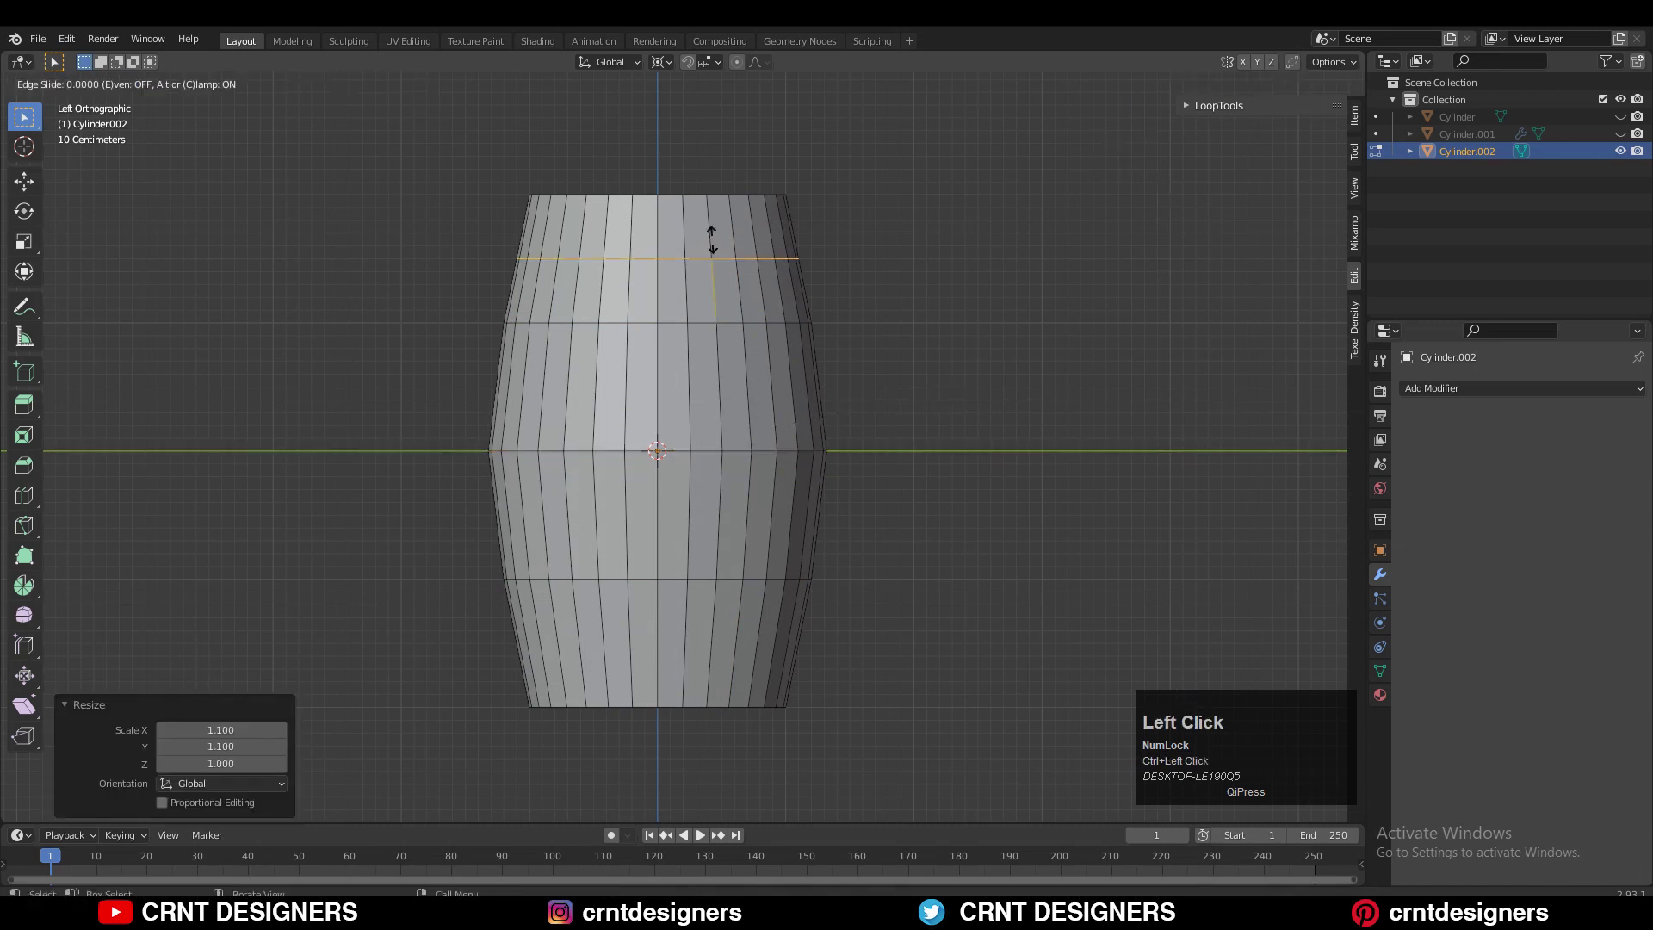
{"action": "right_click", "coordinate": [713, 244]}
{"action": "key", "text": "ctrl+r"}
{"action": "left_click", "coordinate": [712, 630]}
{"action": "right_click", "coordinate": [712, 630]}
- Delete the outermost face rings at both ends of the barrel along with the leftover detached end geometry
{"action": "left_click", "coordinate": [742, 225], "text": "alt"}
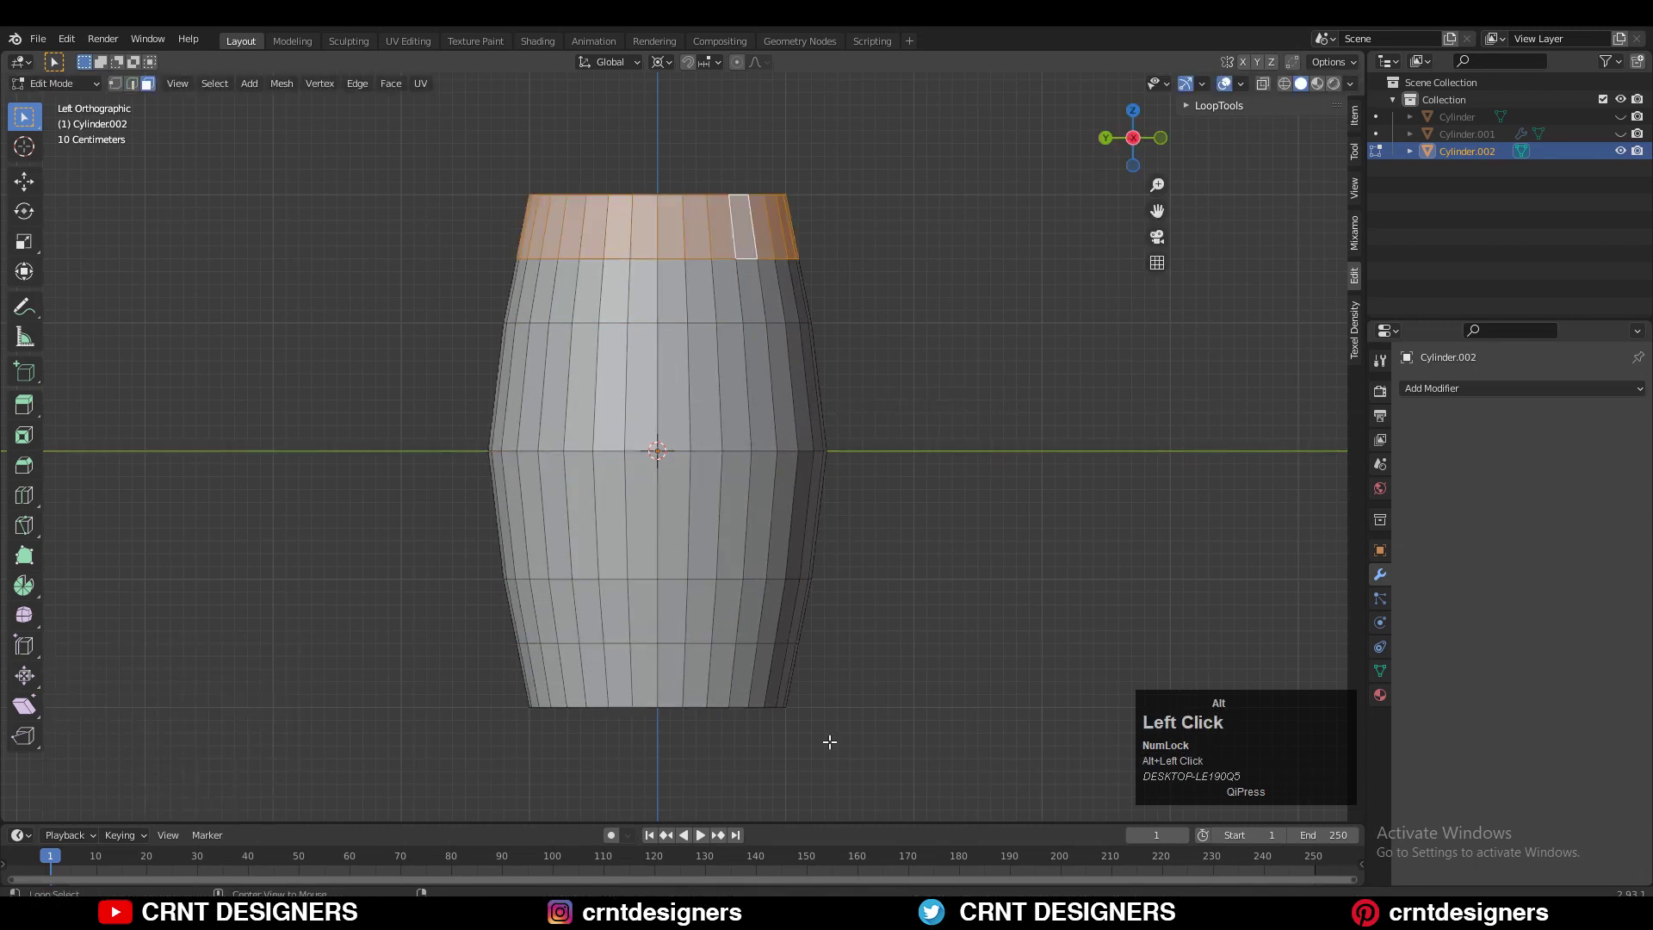
{"action": "left_click", "coordinate": [752, 671], "text": "alt+shift"}
{"action": "key", "text": "x"}
{"action": "left_click", "coordinate": [916, 518]}
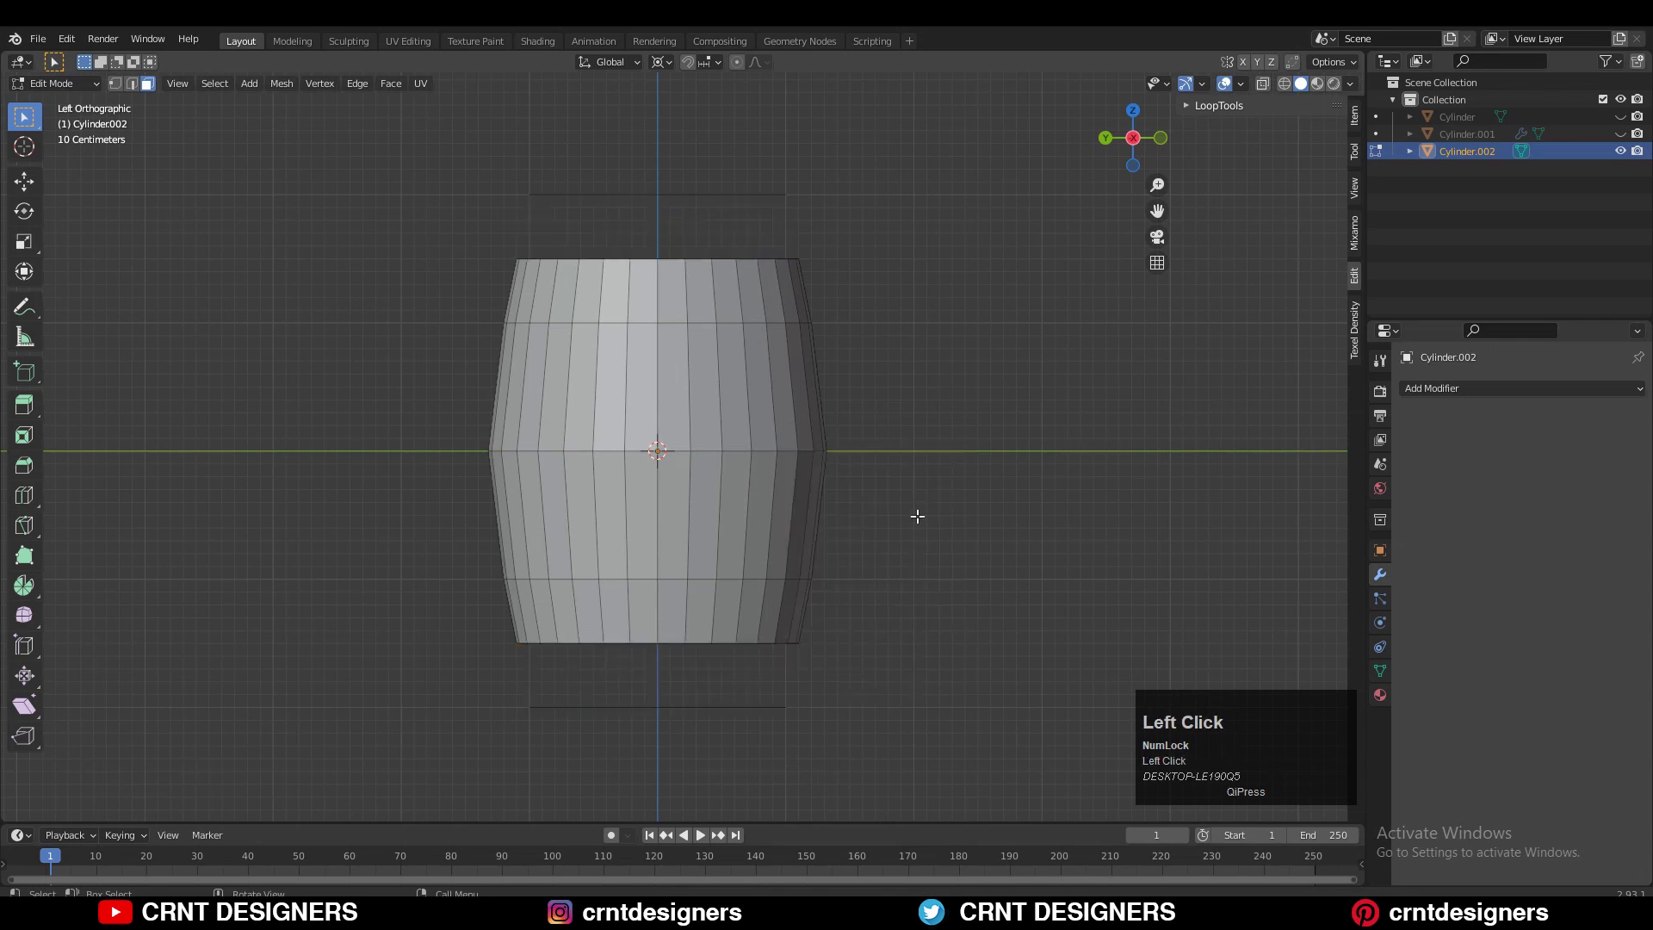
{"action": "key", "text": "grave"}
{"action": "middle_click_drag", "start_coordinate": [908, 488], "coordinate": [880, 453]}
{"action": "key", "text": "x"}
{"action": "left_click", "coordinate": [813, 654]}
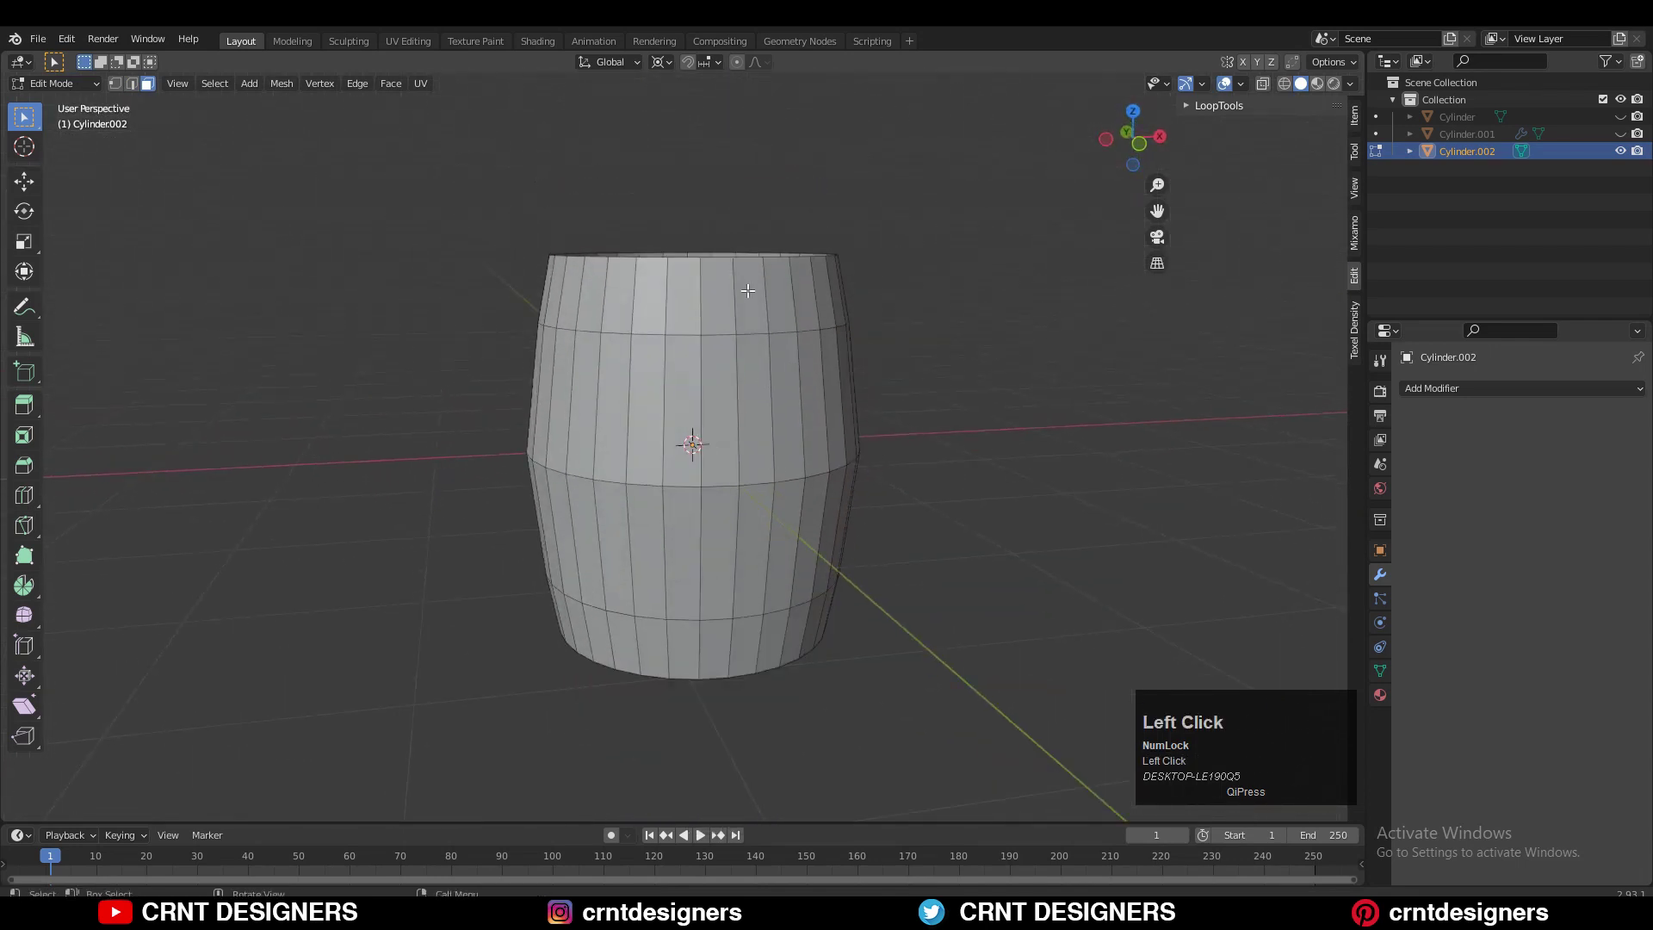
- Fill the open top and bottom edge loops of the barrel with faces and return to Object Mode
{"action": "key", "text": "2"}
{"action": "left_click", "coordinate": [714, 261], "text": "alt"}
{"action": "mouse_move", "coordinate": [756, 513]}
{"action": "middle_mouse_down"}
{"action": "mouse_move", "coordinate": [749, 465]}
{"action": "mouse_move", "coordinate": [728, 512]}
{"action": "middle_mouse_up"}
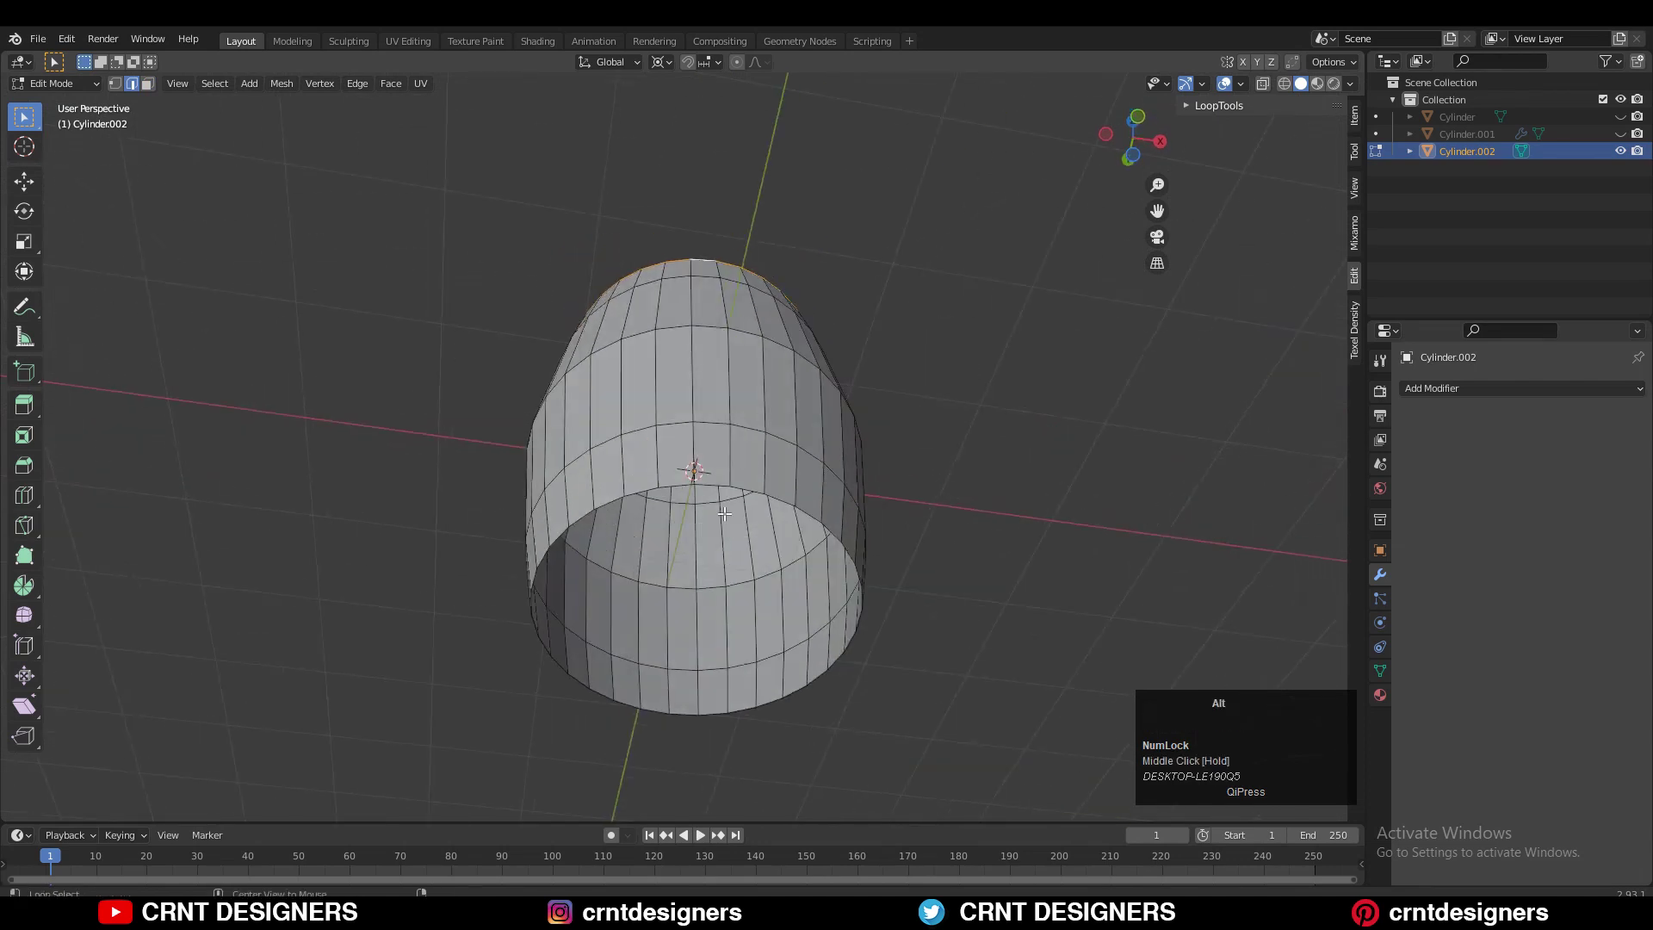
{"action": "left_click", "coordinate": [721, 484], "text": "alt"}
{"action": "key", "text": "f"}
{"action": "key", "text": "Tab"}
- Add a new cylinder with 8 vertices at the barrel's centre
{"action": "middle_click_drag", "start_coordinate": [758, 454], "coordinate": [1009, 320]}
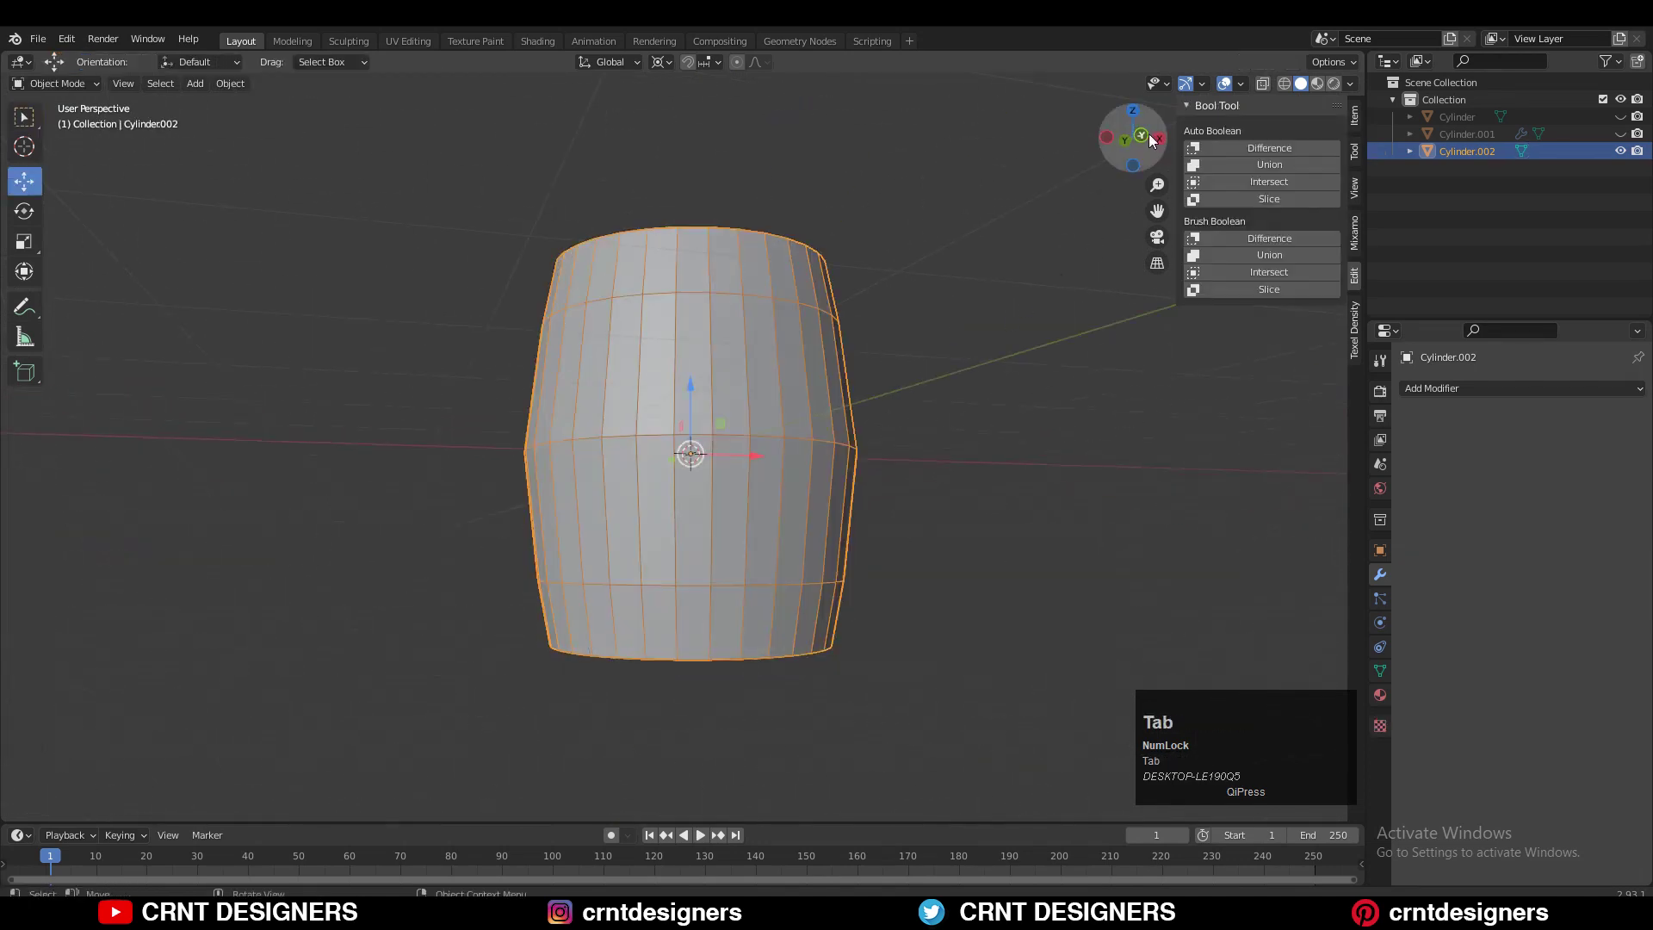
{"action": "key", "text": "KP_1"}
{"action": "key", "text": "shift+a"}
{"action": "mouse_move", "coordinate": [685, 425]}
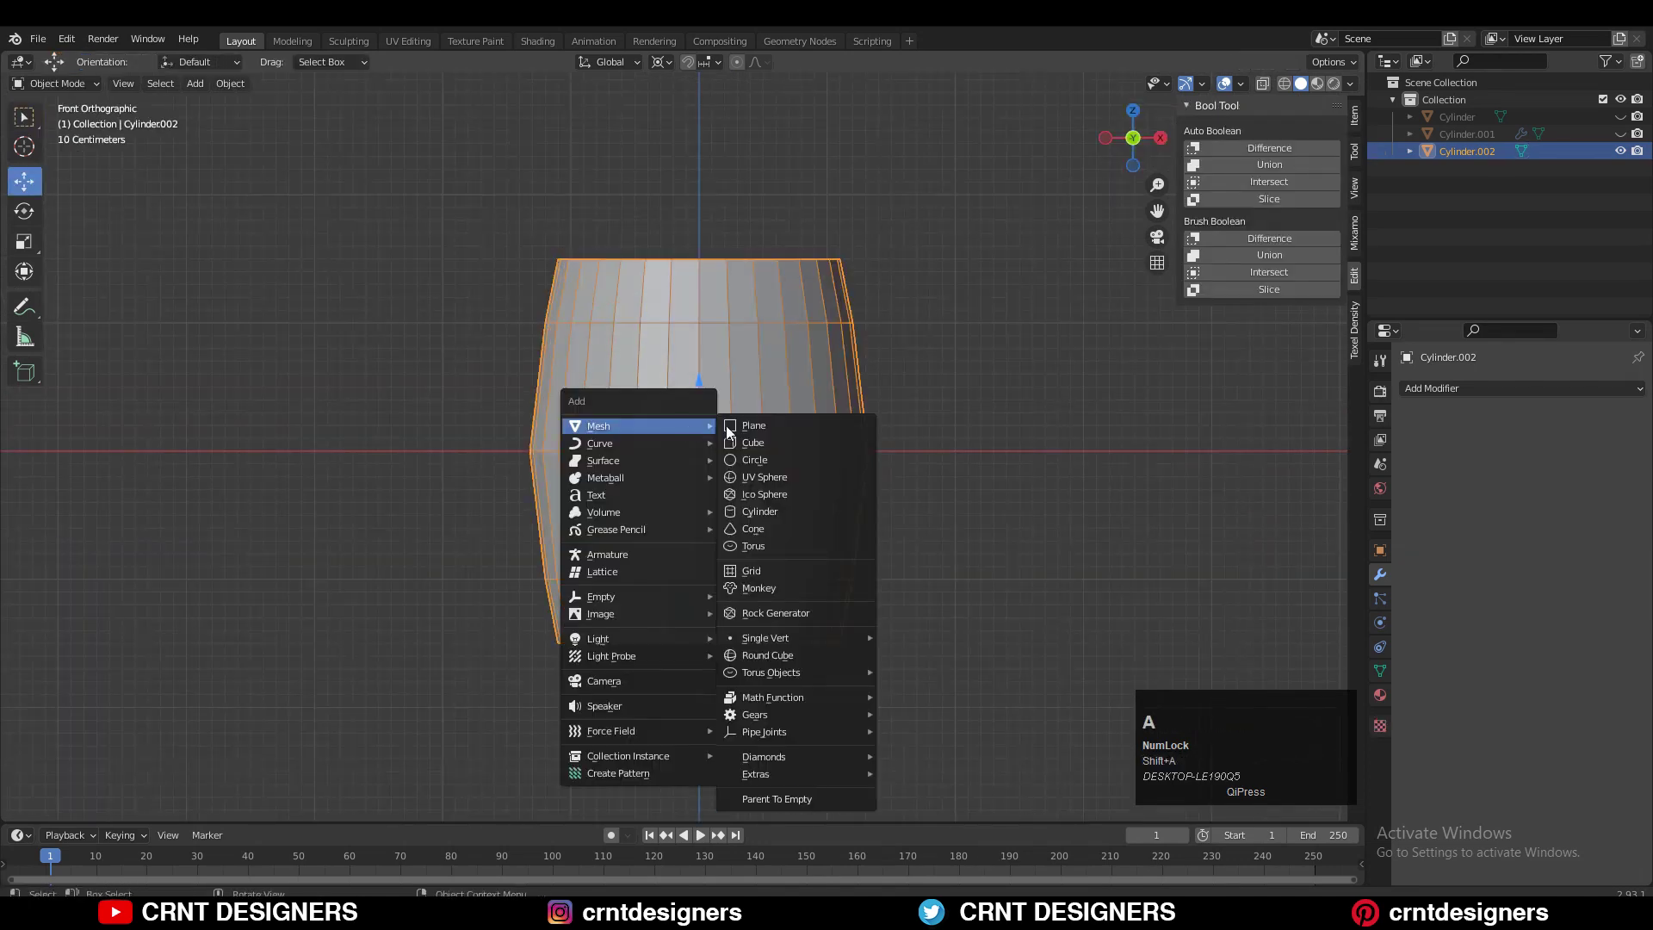
{"action": "left_click", "coordinate": [761, 512]}
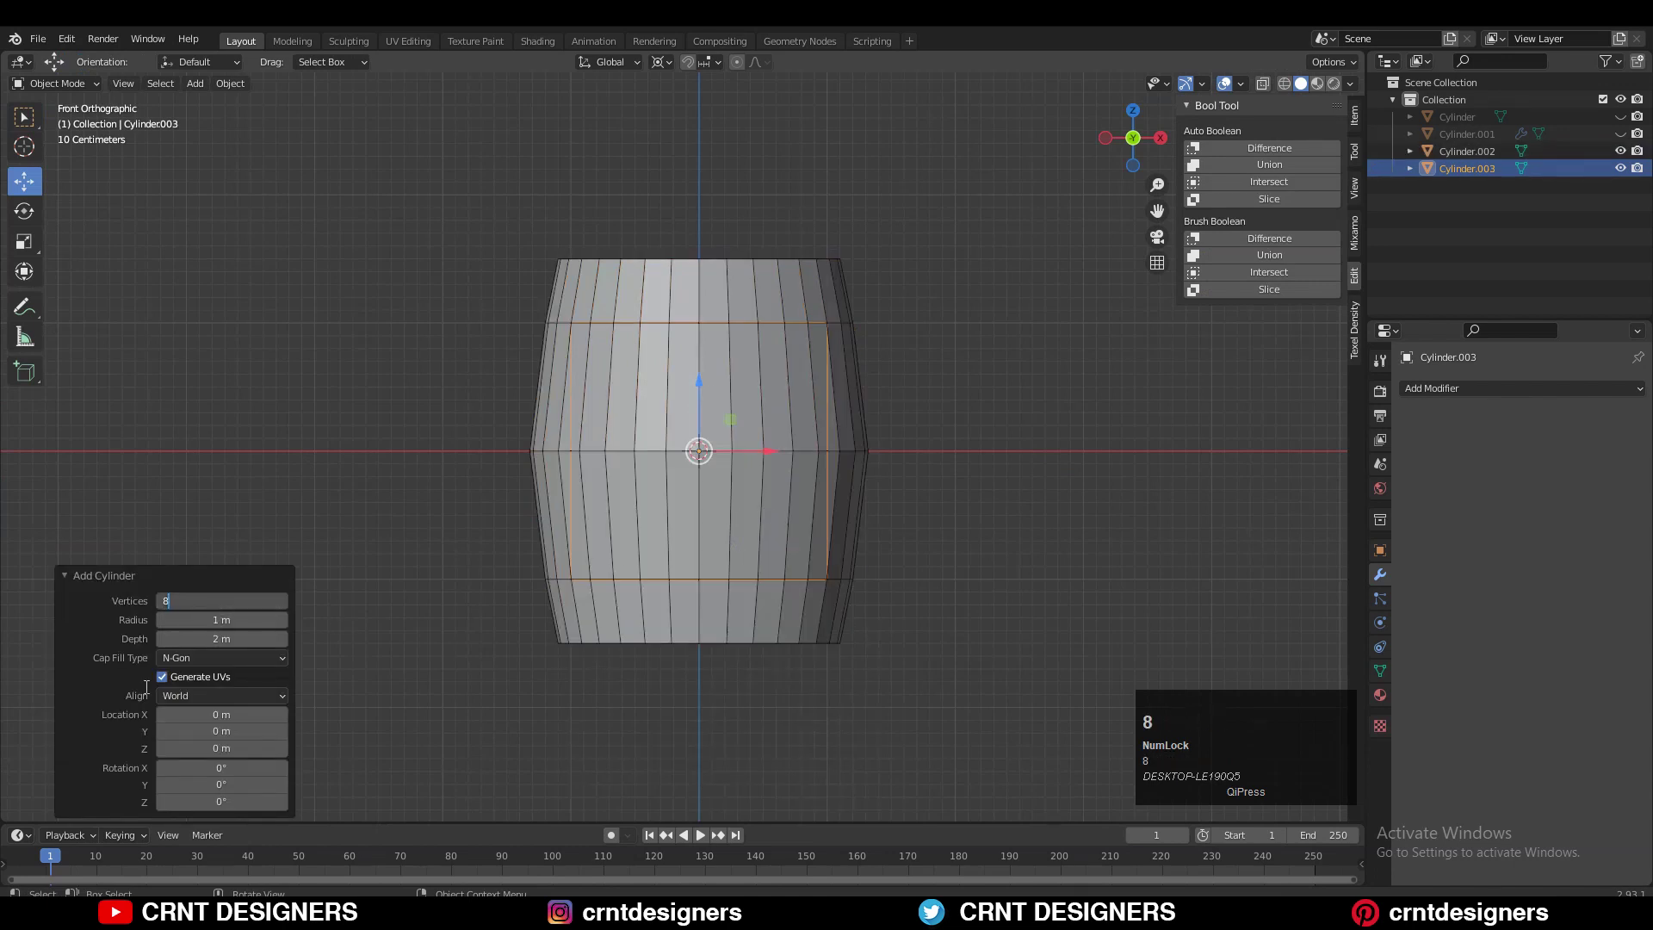
- Move the eight-sided cylinder about -2.22 m along Y so its corner just overlaps the barrel's side
{"action": "left_click", "coordinate": [1117, 99]}
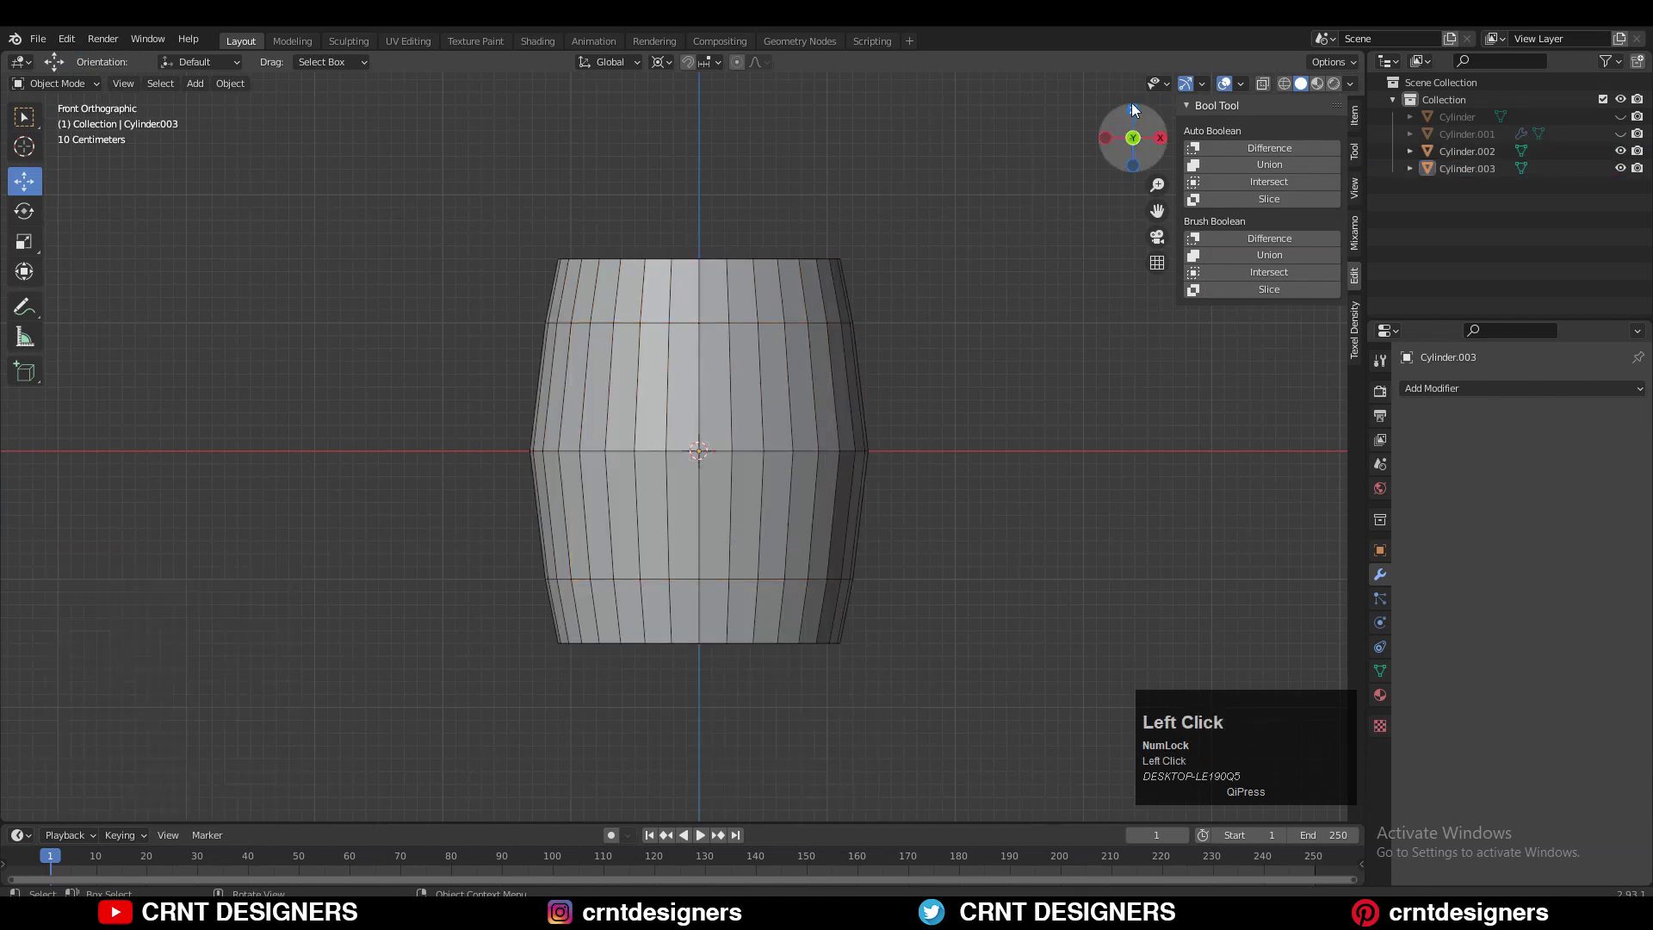
{"action": "left_click", "coordinate": [756, 363]}
{"action": "left_click", "coordinate": [756, 363]}
{"action": "left_click", "coordinate": [1129, 117]}
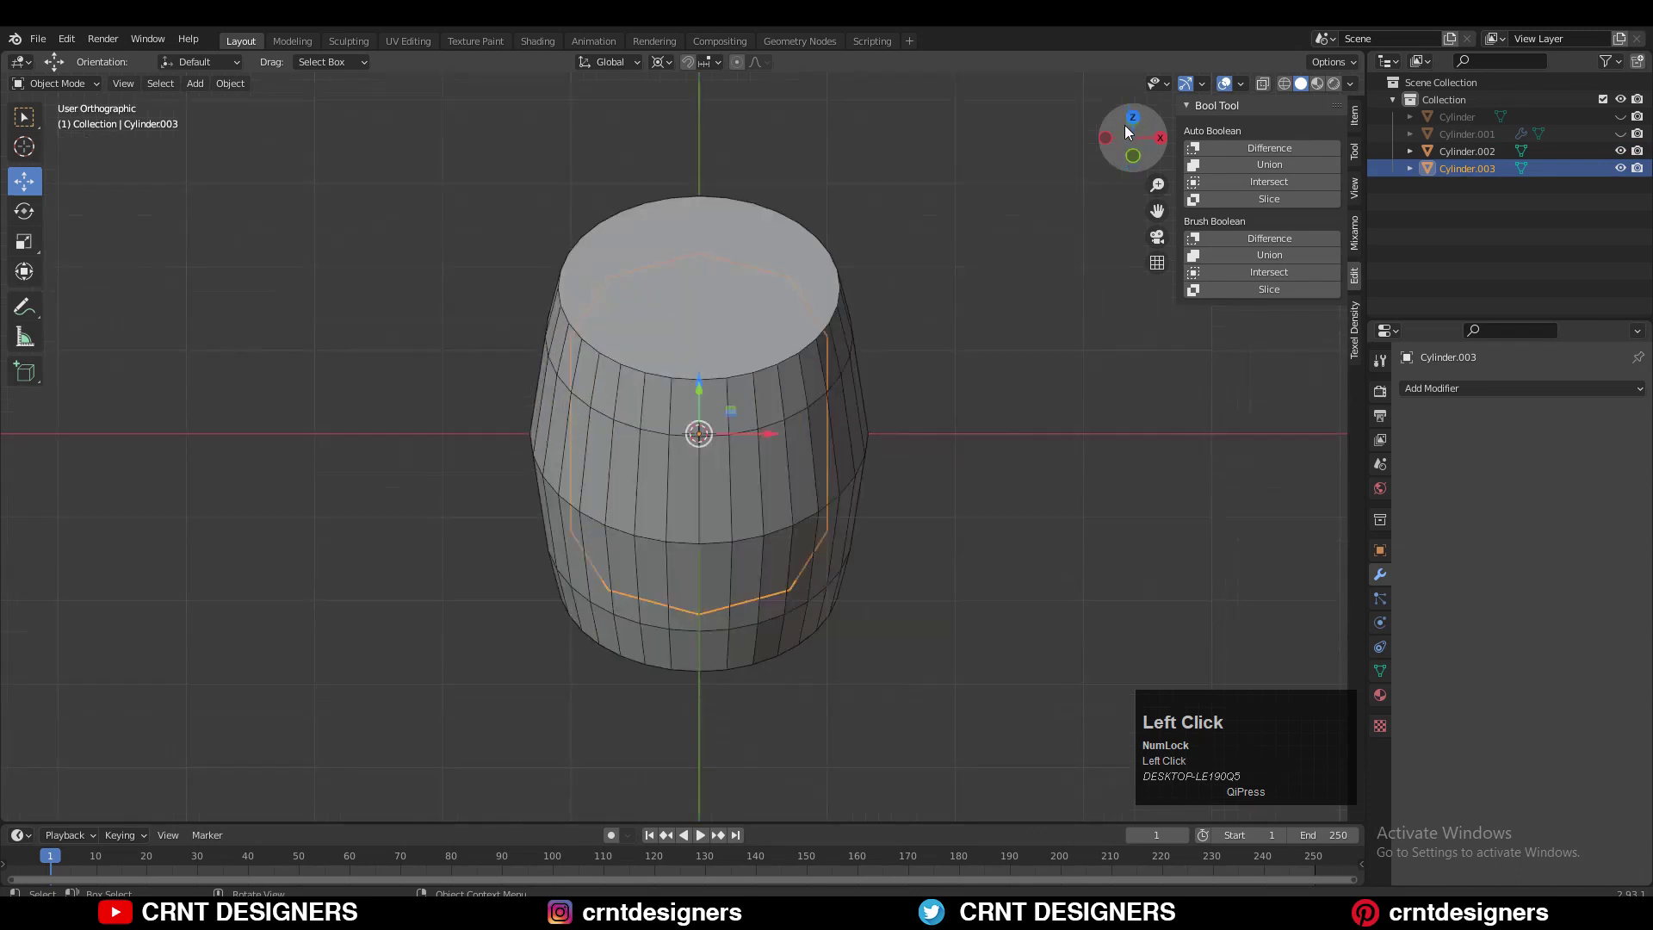
{"action": "middle_click_drag", "start_coordinate": [700, 319], "coordinate": [683, 214], "text": "shift"}
{"action": "left_click_drag", "start_coordinate": [683, 213], "coordinate": [680, 478]}
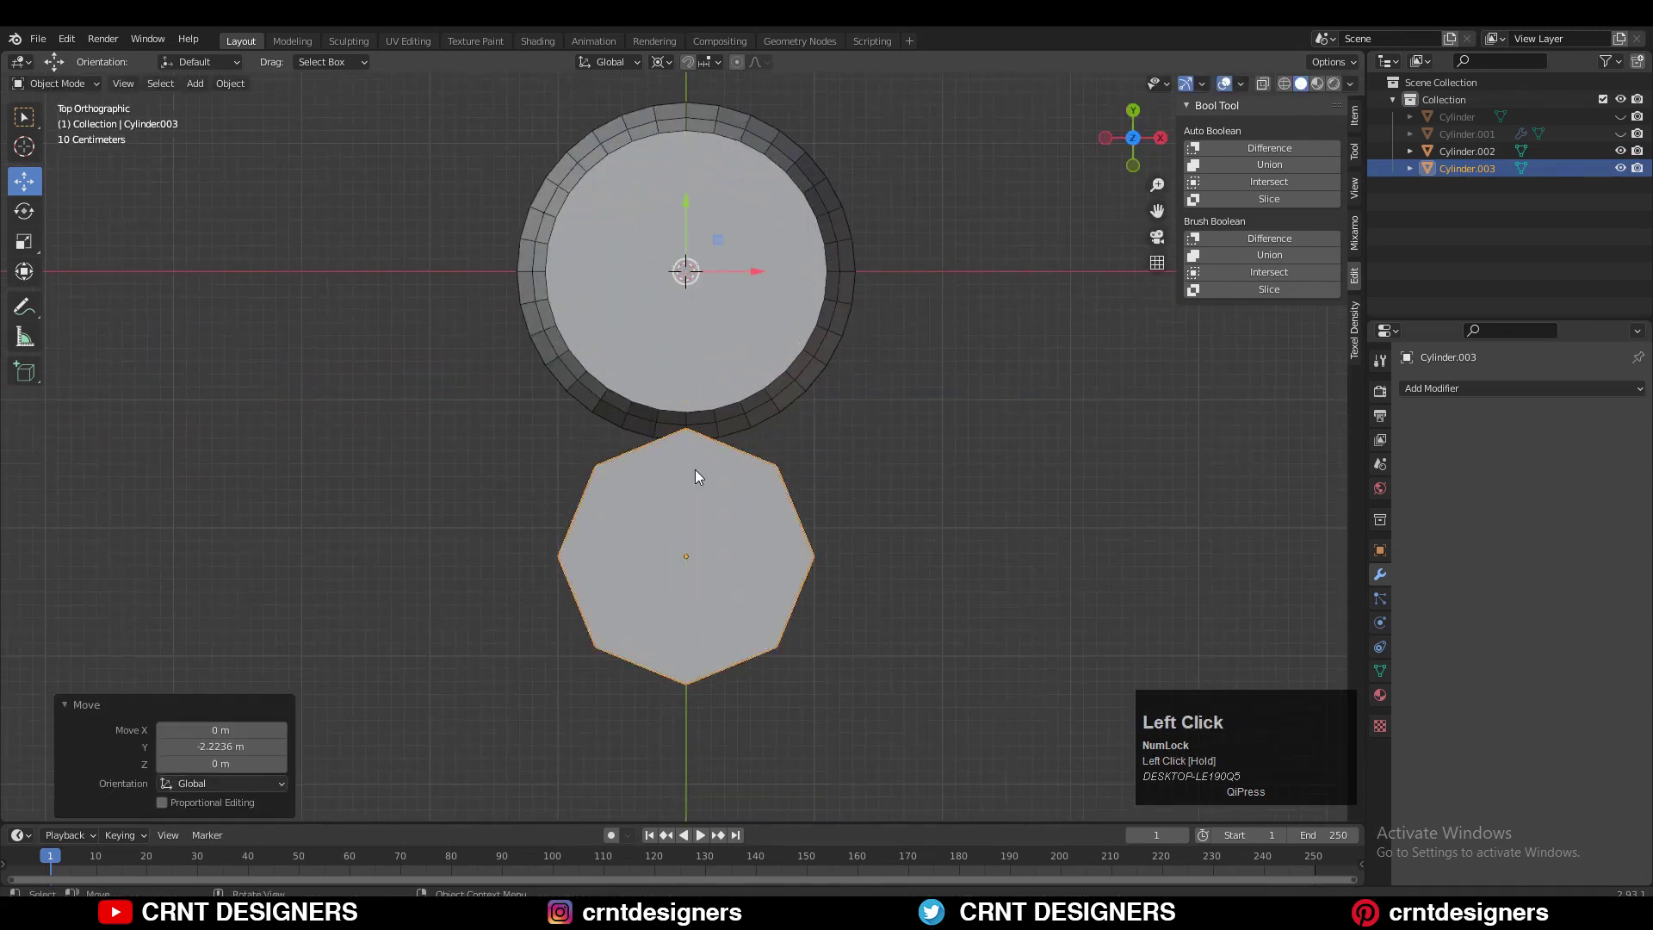
- Subtract the eight-sided cylinder from the barrel with a brush boolean Difference
{"action": "mouse_move", "coordinate": [694, 468]}
{"action": "middle_mouse_down"}
{"action": "mouse_move", "coordinate": [546, 291]}
{"action": "mouse_move", "coordinate": [828, 343]}
{"action": "mouse_move", "coordinate": [844, 391]}
{"action": "mouse_move", "coordinate": [934, 415]}
{"action": "middle_mouse_up"}
{"action": "left_click", "coordinate": [952, 313], "text": "shift"}
{"action": "left_click", "coordinate": [1258, 240]}
- Move the boolean cutter about 0.027 m along Y, deeper into the barrel
{"action": "left_click", "coordinate": [549, 354]}
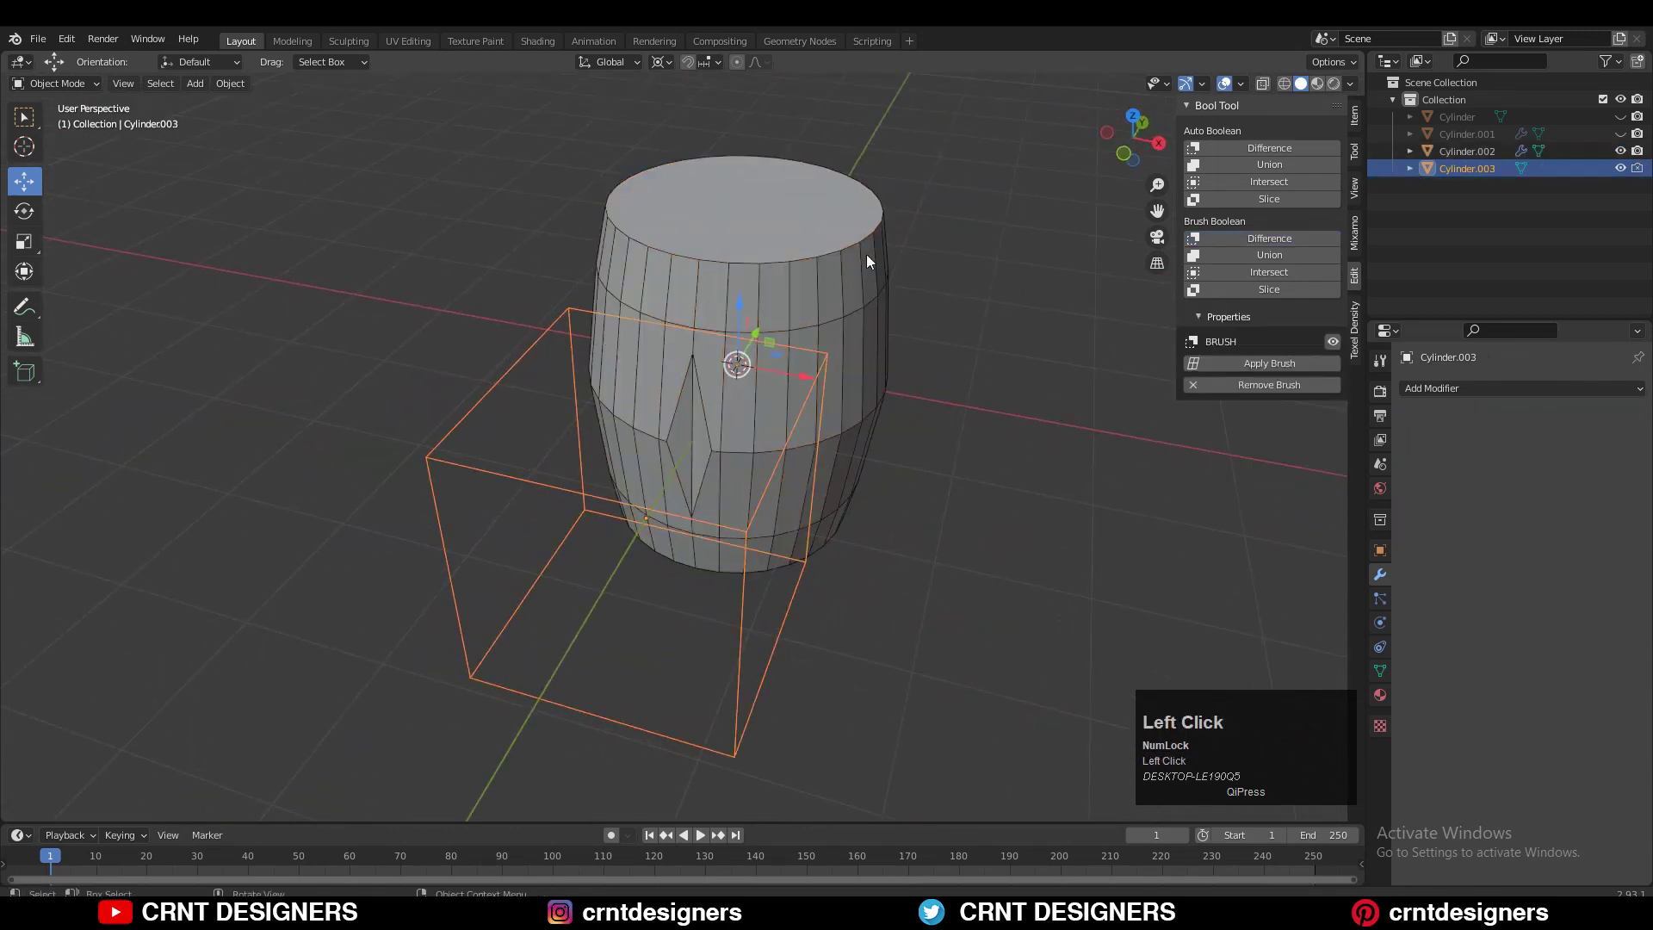
{"action": "left_click", "coordinate": [1129, 113]}
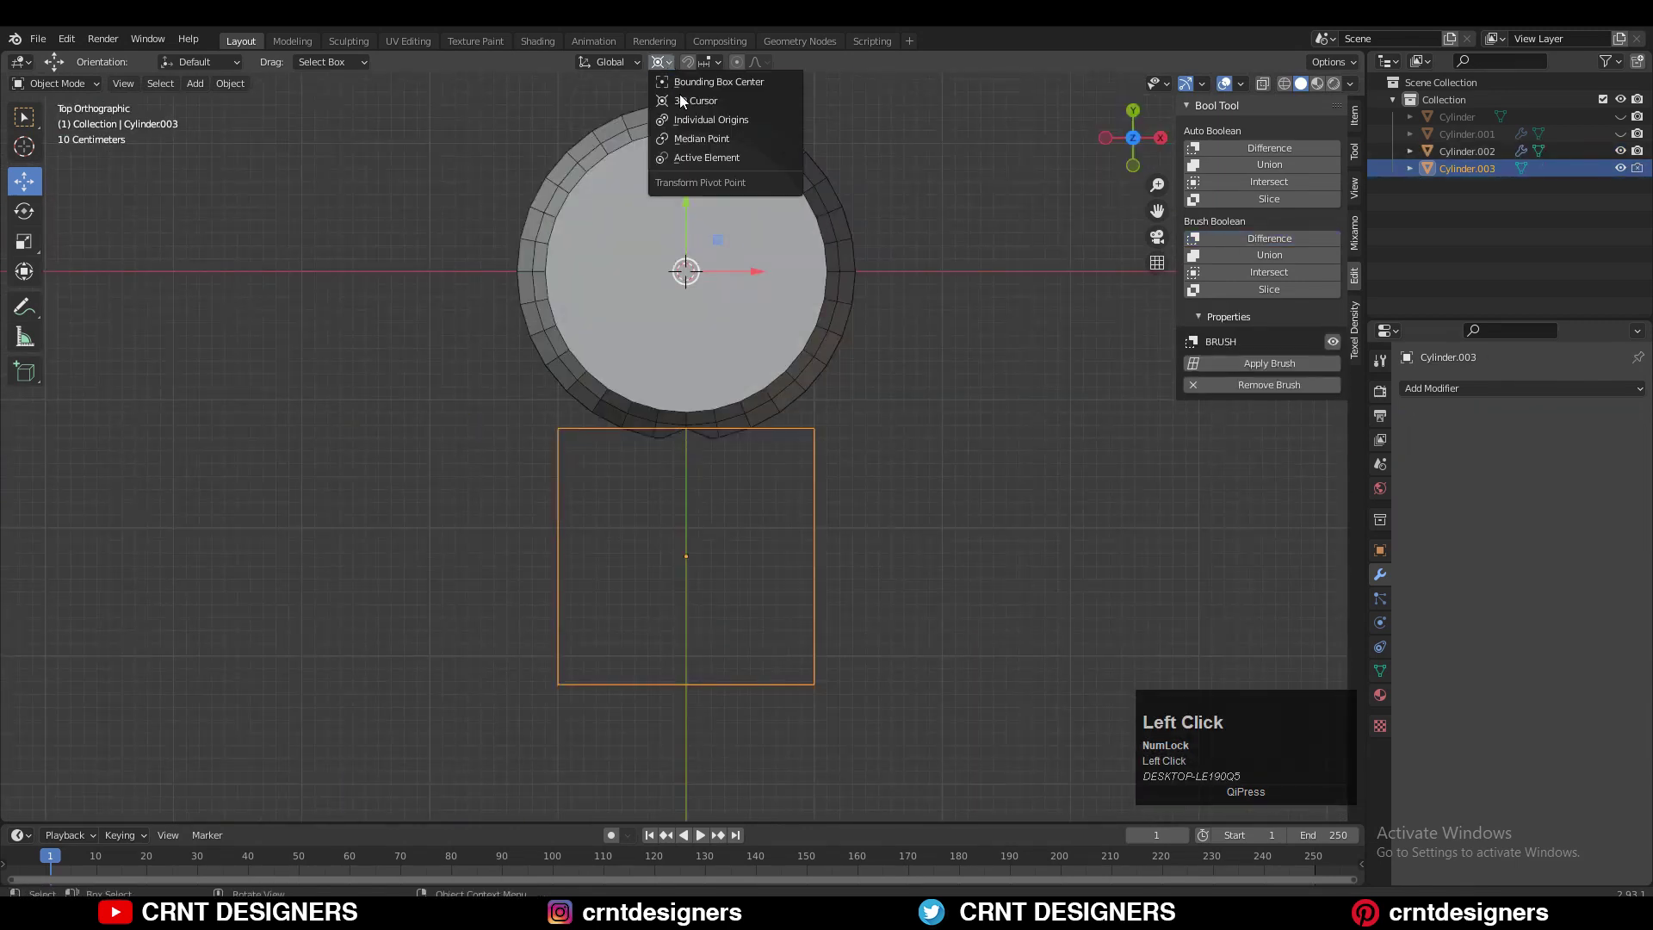
{"action": "left_click_drag", "start_coordinate": [677, 201], "coordinate": [685, 195]}
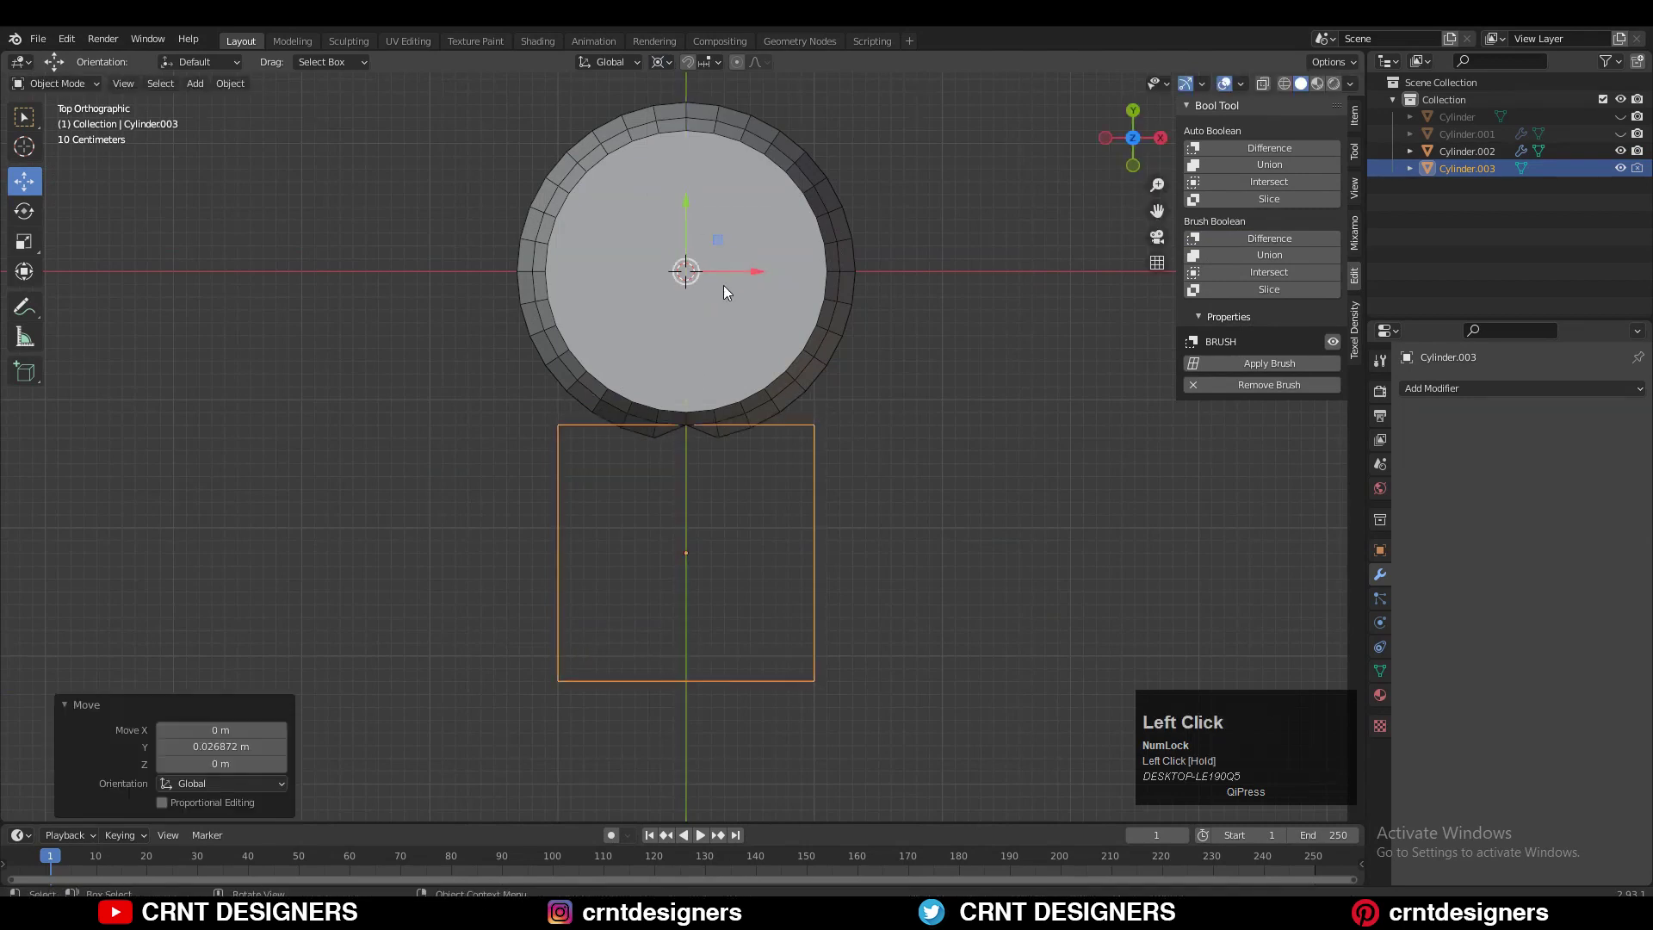
- Stretch the cutter along Z and move it about 0.061 m further along Y into the barrel
{"action": "middle_click_drag", "start_coordinate": [723, 286], "coordinate": [648, 122]}
{"action": "key", "text": "s"}
{"action": "key", "text": "z"}
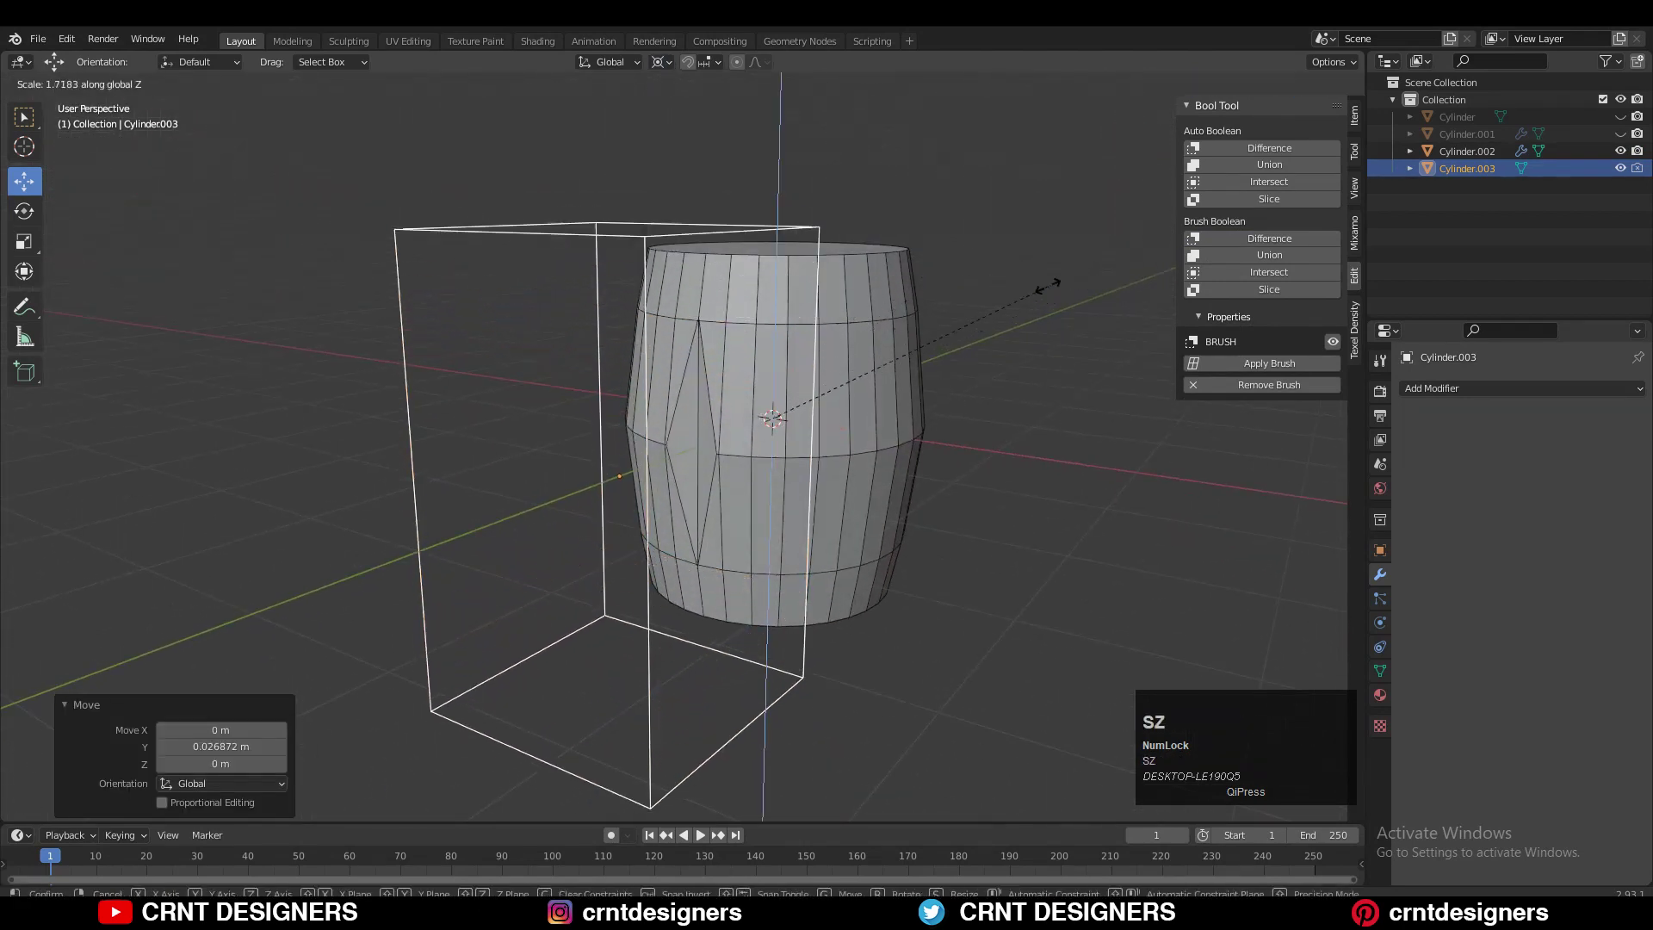
{"action": "left_click", "coordinate": [965, 240]}
{"action": "middle_click_drag", "start_coordinate": [757, 394], "coordinate": [887, 420]}
{"action": "left_click_drag", "start_coordinate": [886, 420], "coordinate": [897, 423]}
{"action": "middle_click_drag", "start_coordinate": [898, 424], "coordinate": [869, 405]}
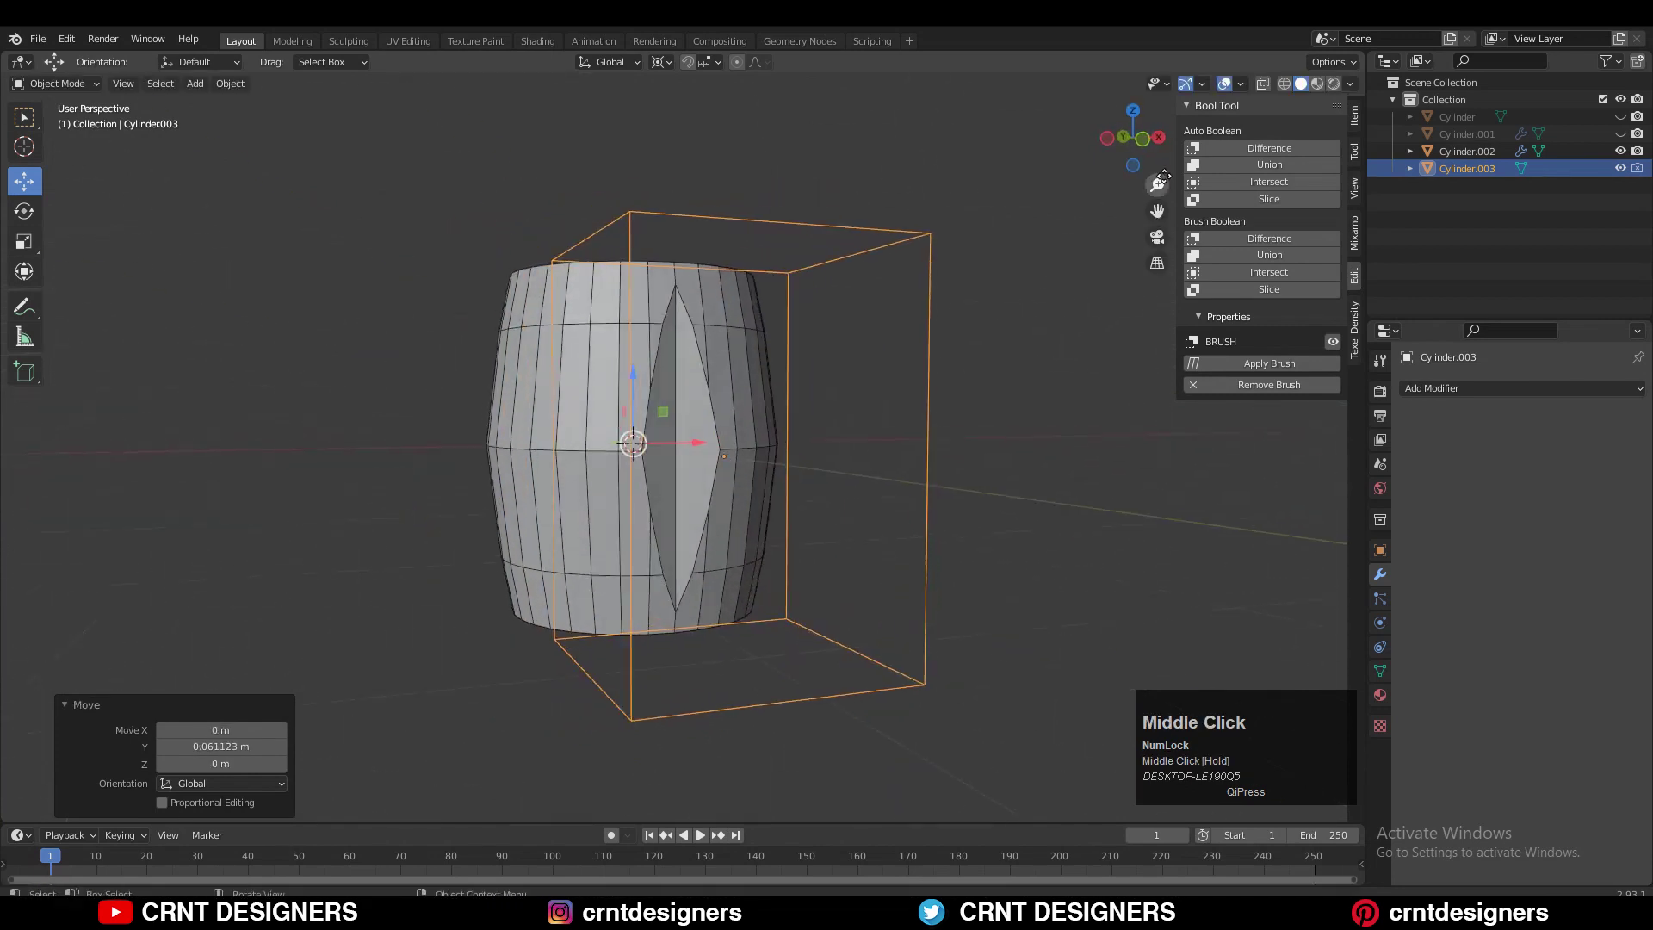
- Add a centred loop cut on the barrel just above its middle loop and another just below it
{"action": "left_click", "coordinate": [1142, 139]}
{"action": "left_click", "coordinate": [754, 366]}
{"action": "key", "text": "Tab"}
{"action": "key", "text": "ctrl+r"}
{"action": "left_click", "coordinate": [756, 379]}
{"action": "right_click", "coordinate": [755, 379]}
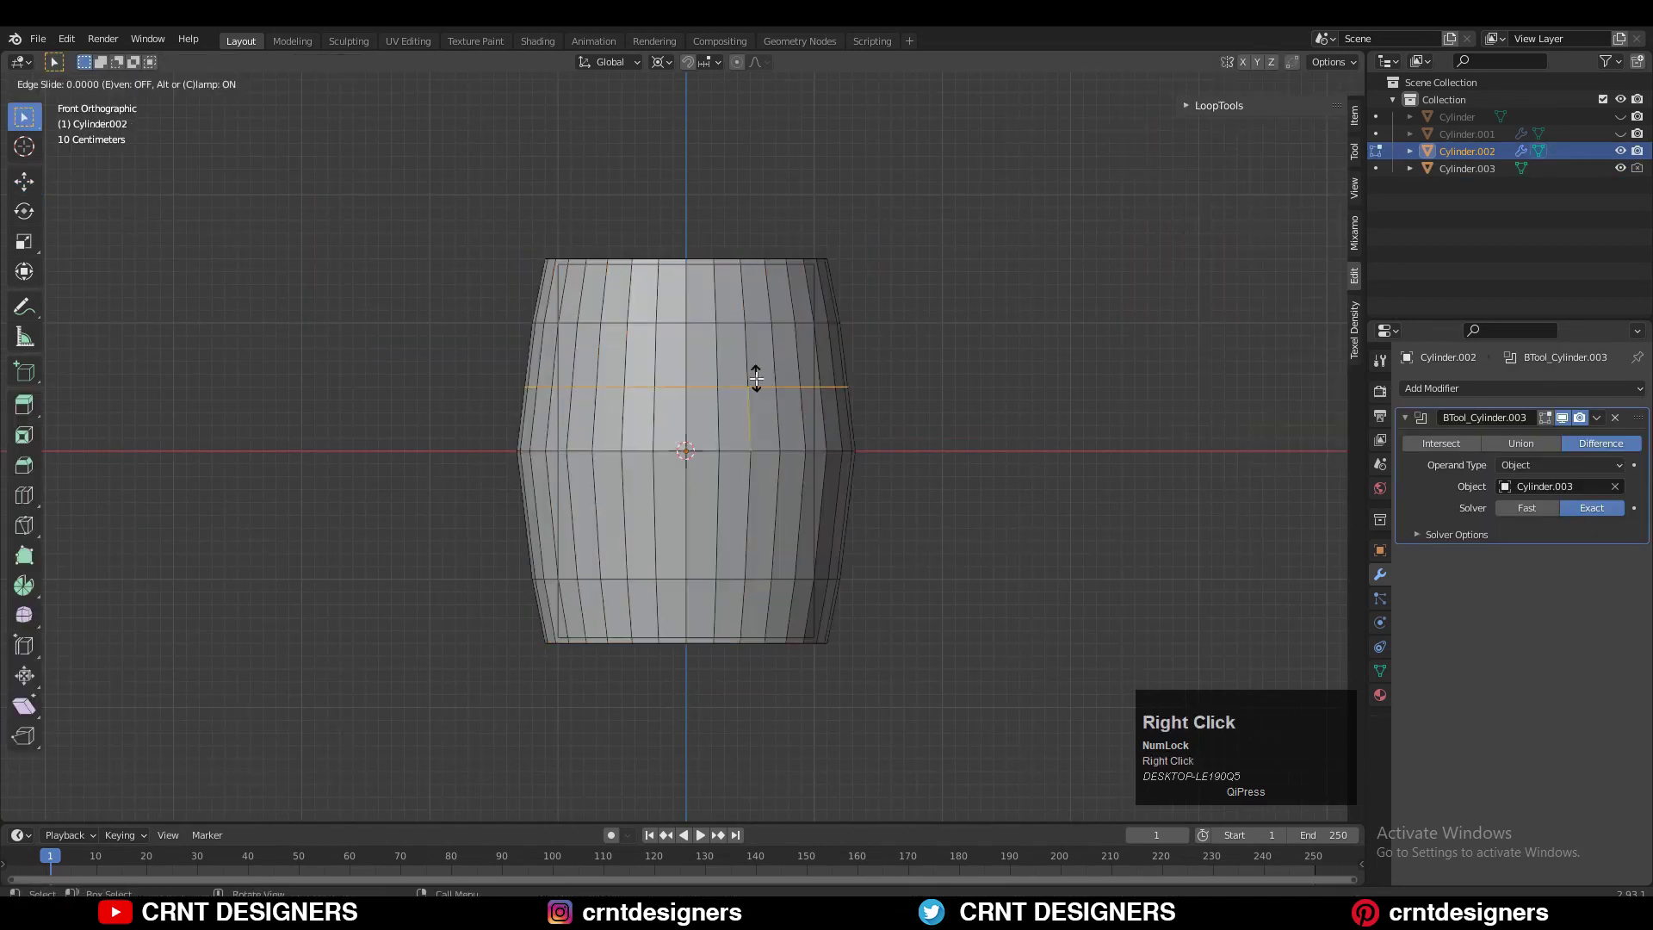
{"action": "key", "text": "ctrl+r"}
{"action": "left_click", "coordinate": [749, 514]}
{"action": "right_click", "coordinate": [747, 517]}
- Apply Set Edge Flow to both new loops to smooth the barrel's curve, and return to Object Mode
{"action": "right_click", "coordinate": [742, 537]}
{"action": "left_click", "coordinate": [715, 650]}
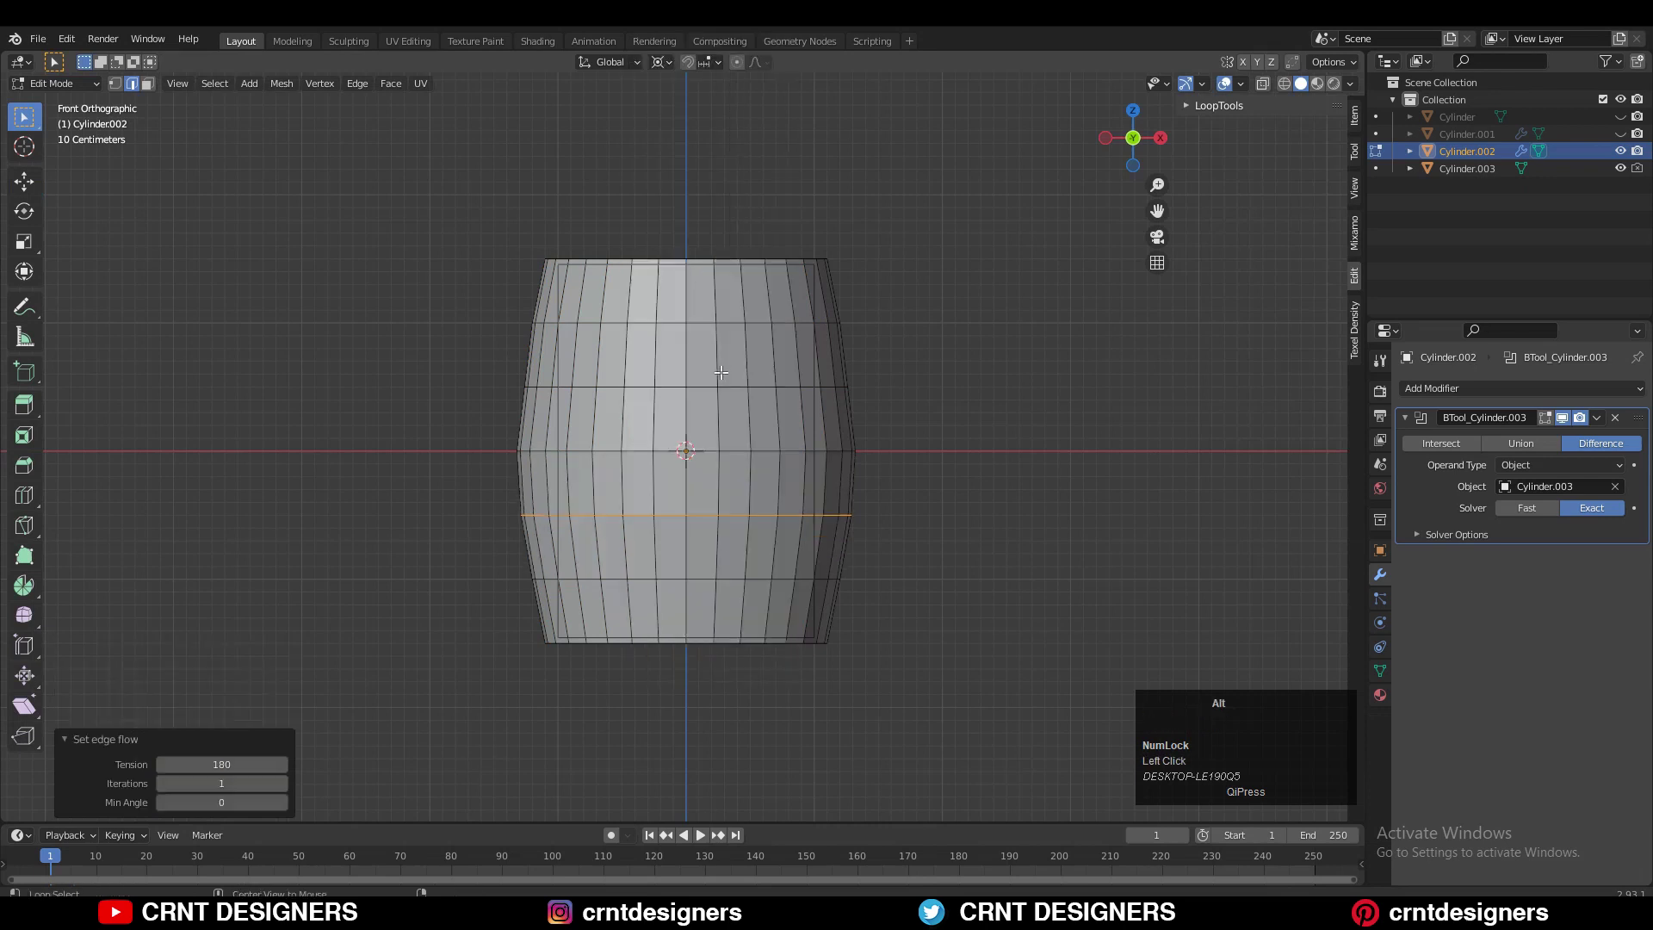
{"action": "left_click", "coordinate": [768, 384], "text": "alt"}
{"action": "right_click", "coordinate": [768, 372]}
{"action": "left_click", "coordinate": [704, 649]}
{"action": "key", "text": "Tab"}
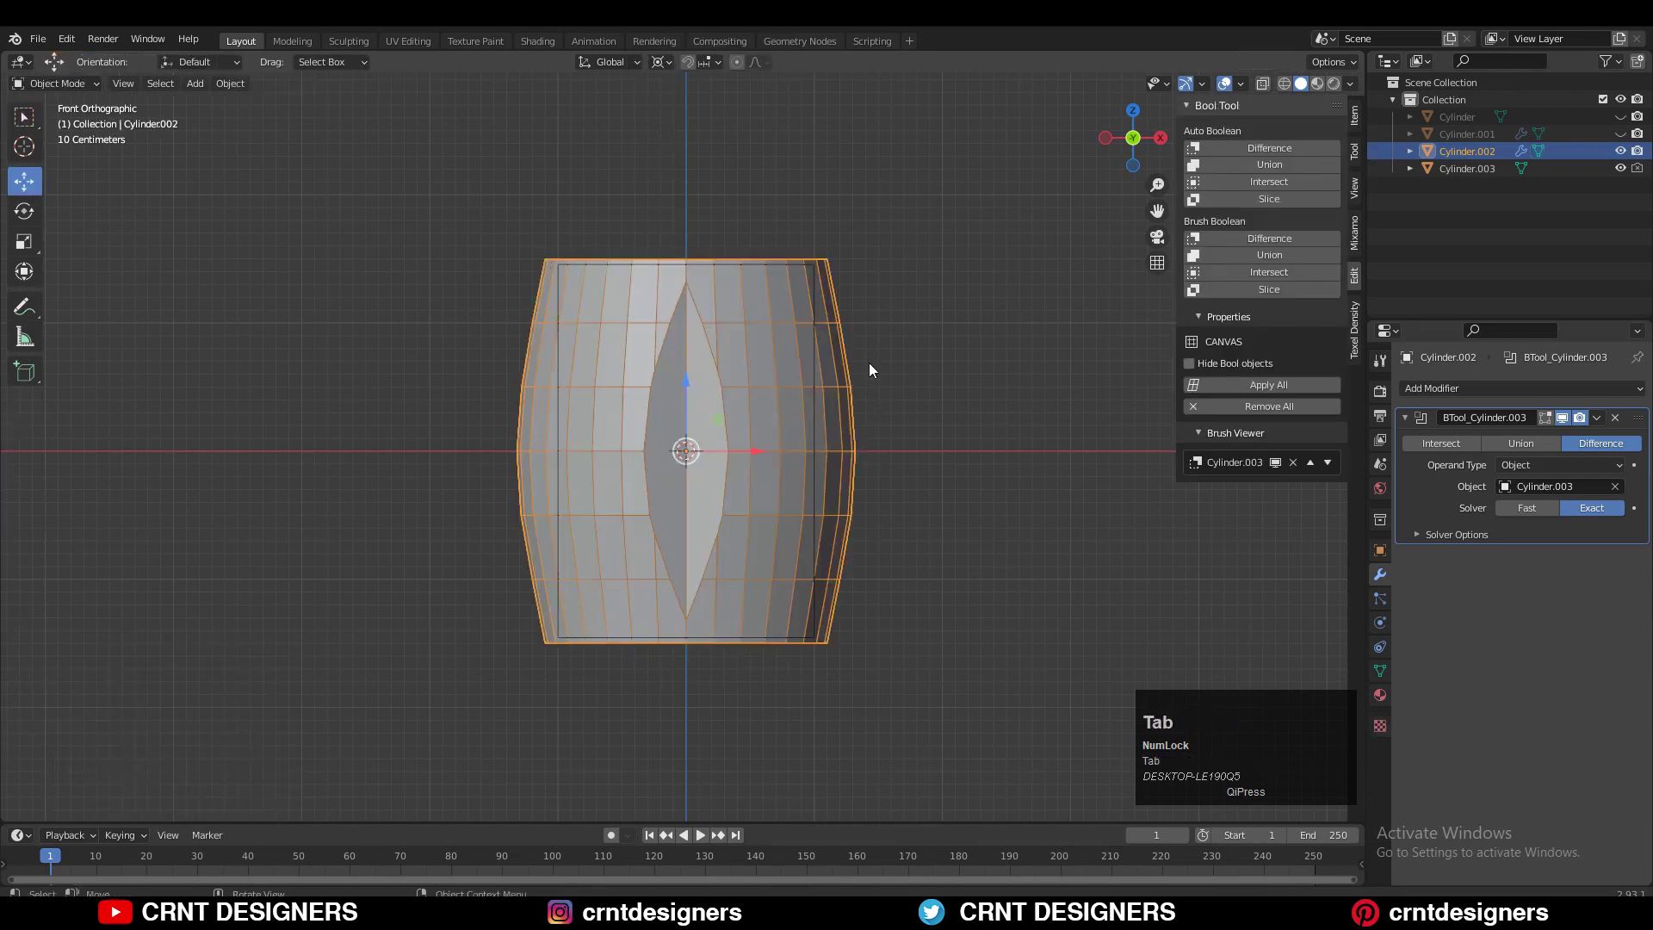
- Duplicate the cutter's mesh in place and rotate the copy 90° around the 3D Cursor in top view
{"action": "middle_click_drag", "start_coordinate": [869, 364], "coordinate": [1034, 203]}
{"action": "left_click", "coordinate": [962, 318]}
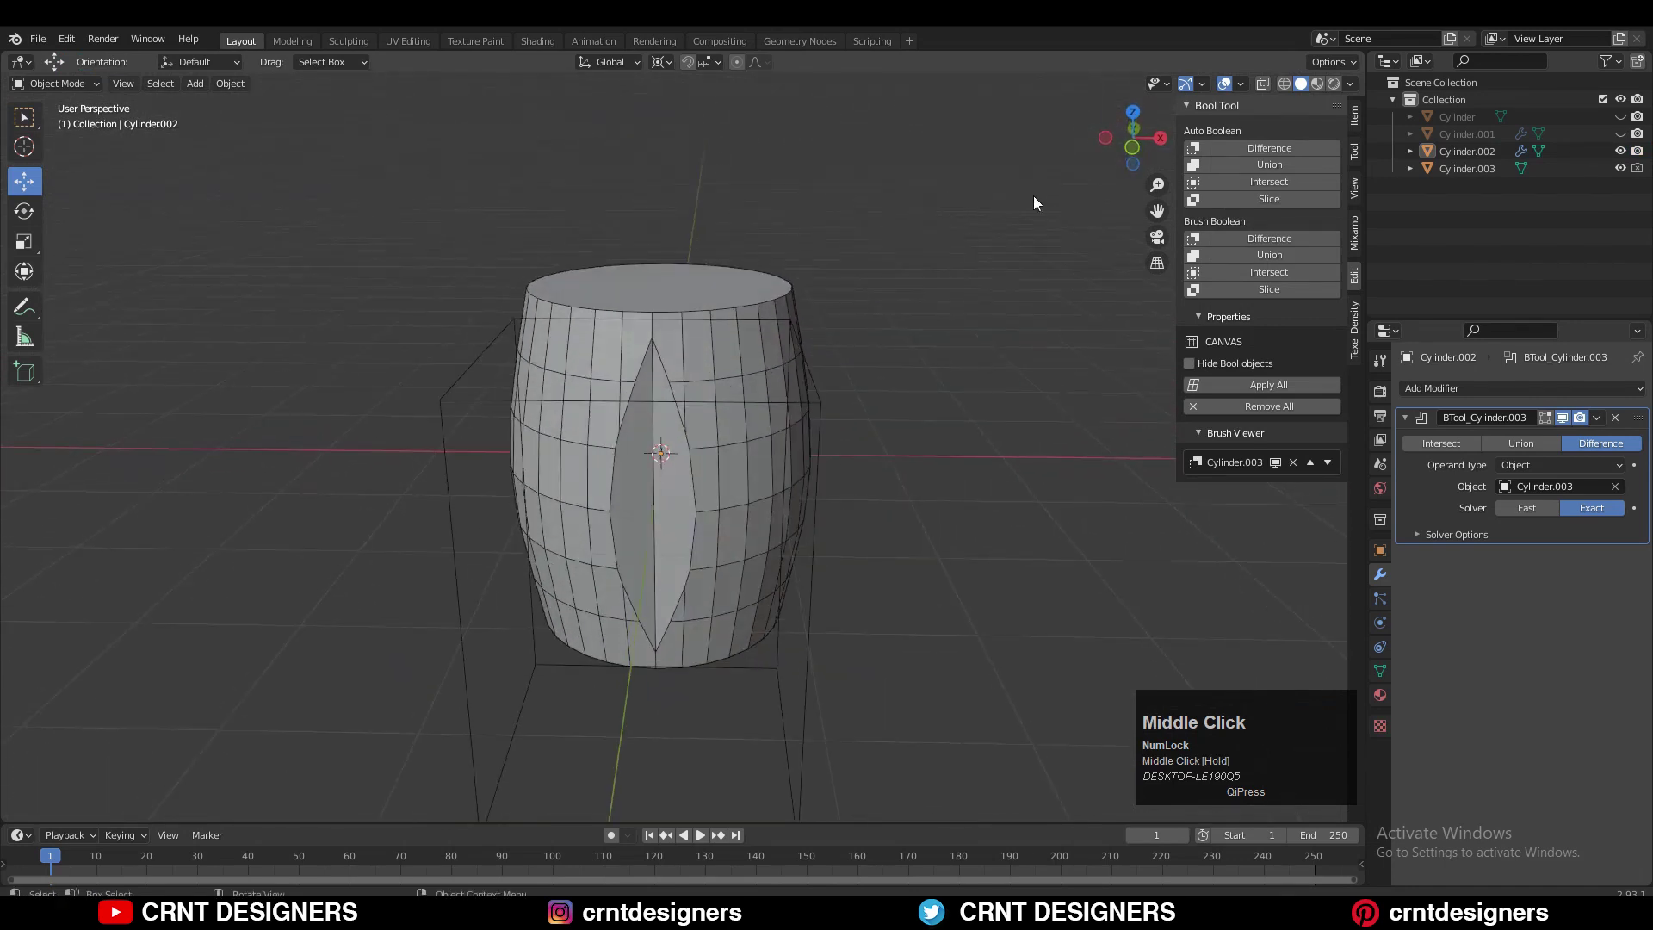
{"action": "left_click", "coordinate": [1133, 112]}
{"action": "left_click", "coordinate": [773, 489]}
{"action": "key", "text": "Tab"}
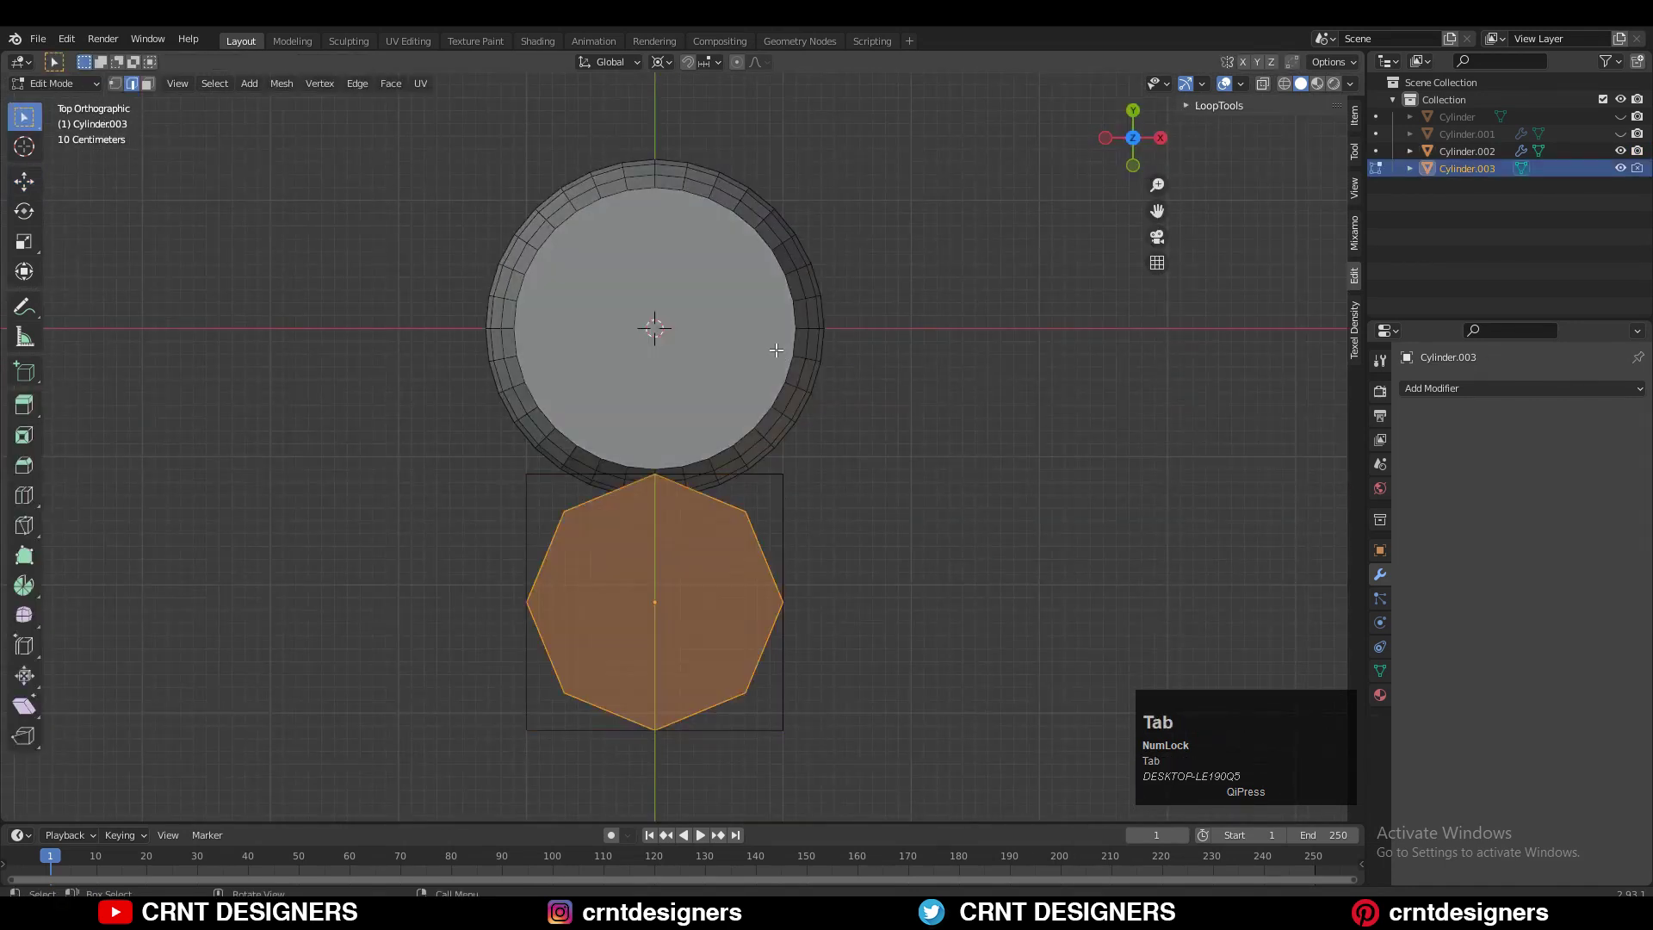
{"action": "key", "text": "shift+d"}
{"action": "right_click", "coordinate": [818, 287]}
{"action": "left_click", "coordinate": [660, 62]}
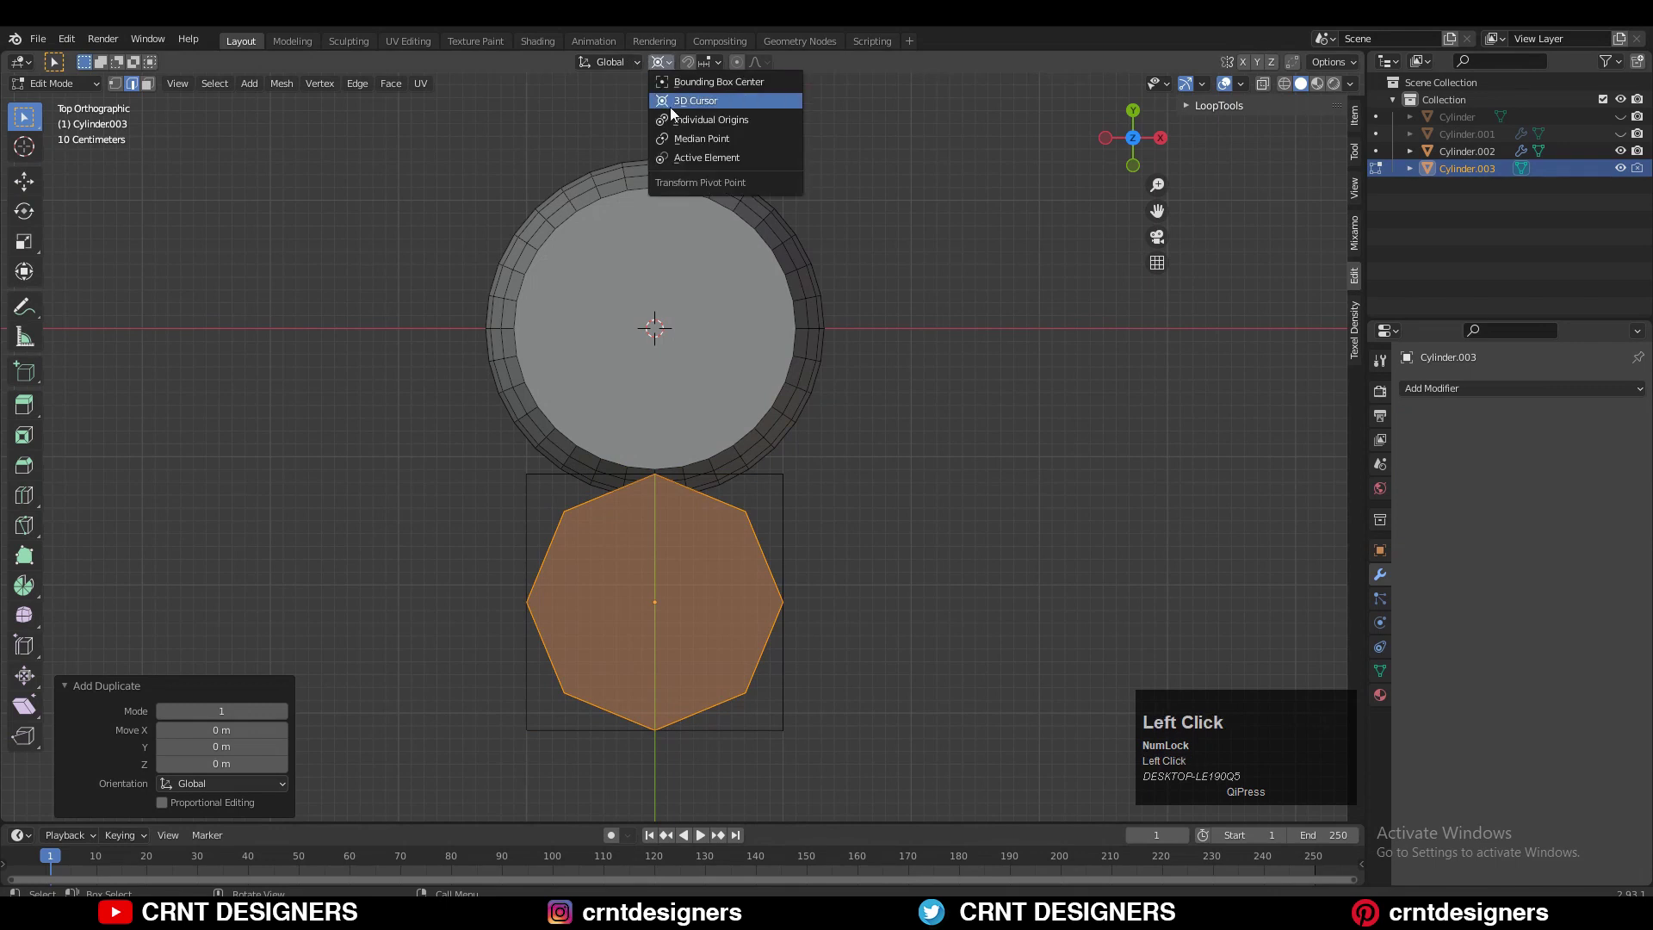
{"action": "left_click", "coordinate": [680, 104]}
{"action": "key", "text": "r"}
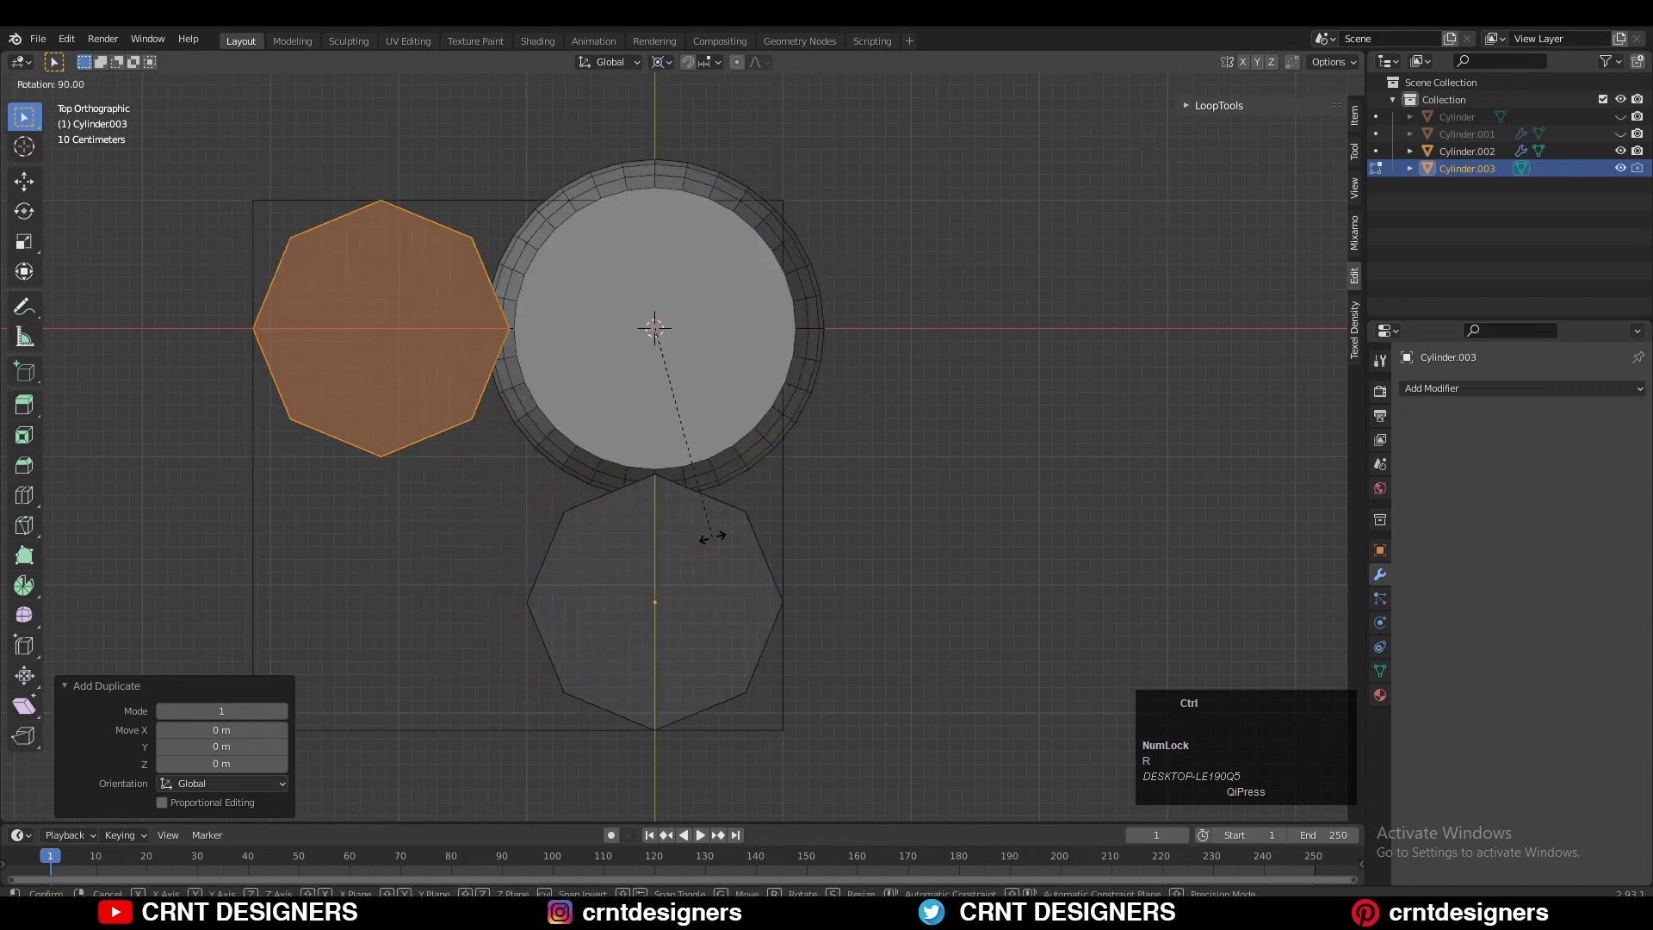
{"action": "left_click", "coordinate": [714, 542]}
- Make two more cutter copies, rotating each 90° further around the barrel, so cutters stand on all four sides
{"action": "middle_click_drag", "start_coordinate": [828, 380], "coordinate": [803, 478], "text": "shift"}
{"action": "key", "text": "shift+d"}
{"action": "right_click", "coordinate": [822, 414]}
{"action": "key", "text": "r"}
{"action": "left_click", "coordinate": [665, 657]}
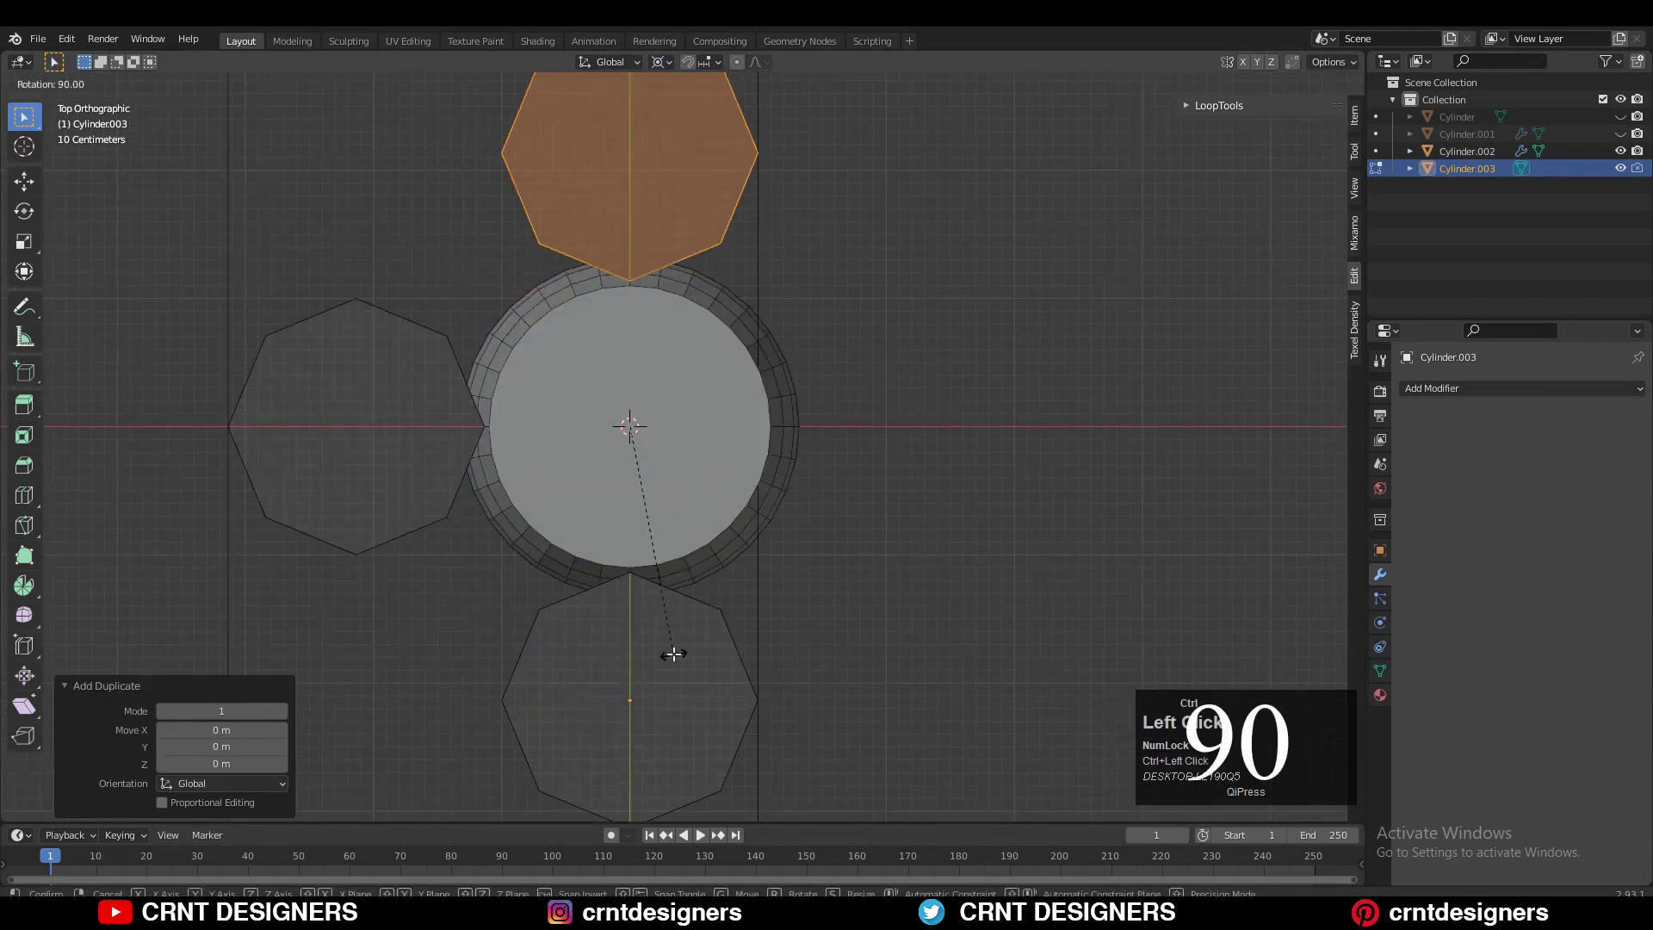
{"action": "key", "text": "shift+d"}
{"action": "right_click", "coordinate": [861, 394]}
{"action": "key", "text": "r"}
{"action": "left_click", "coordinate": [680, 647]}
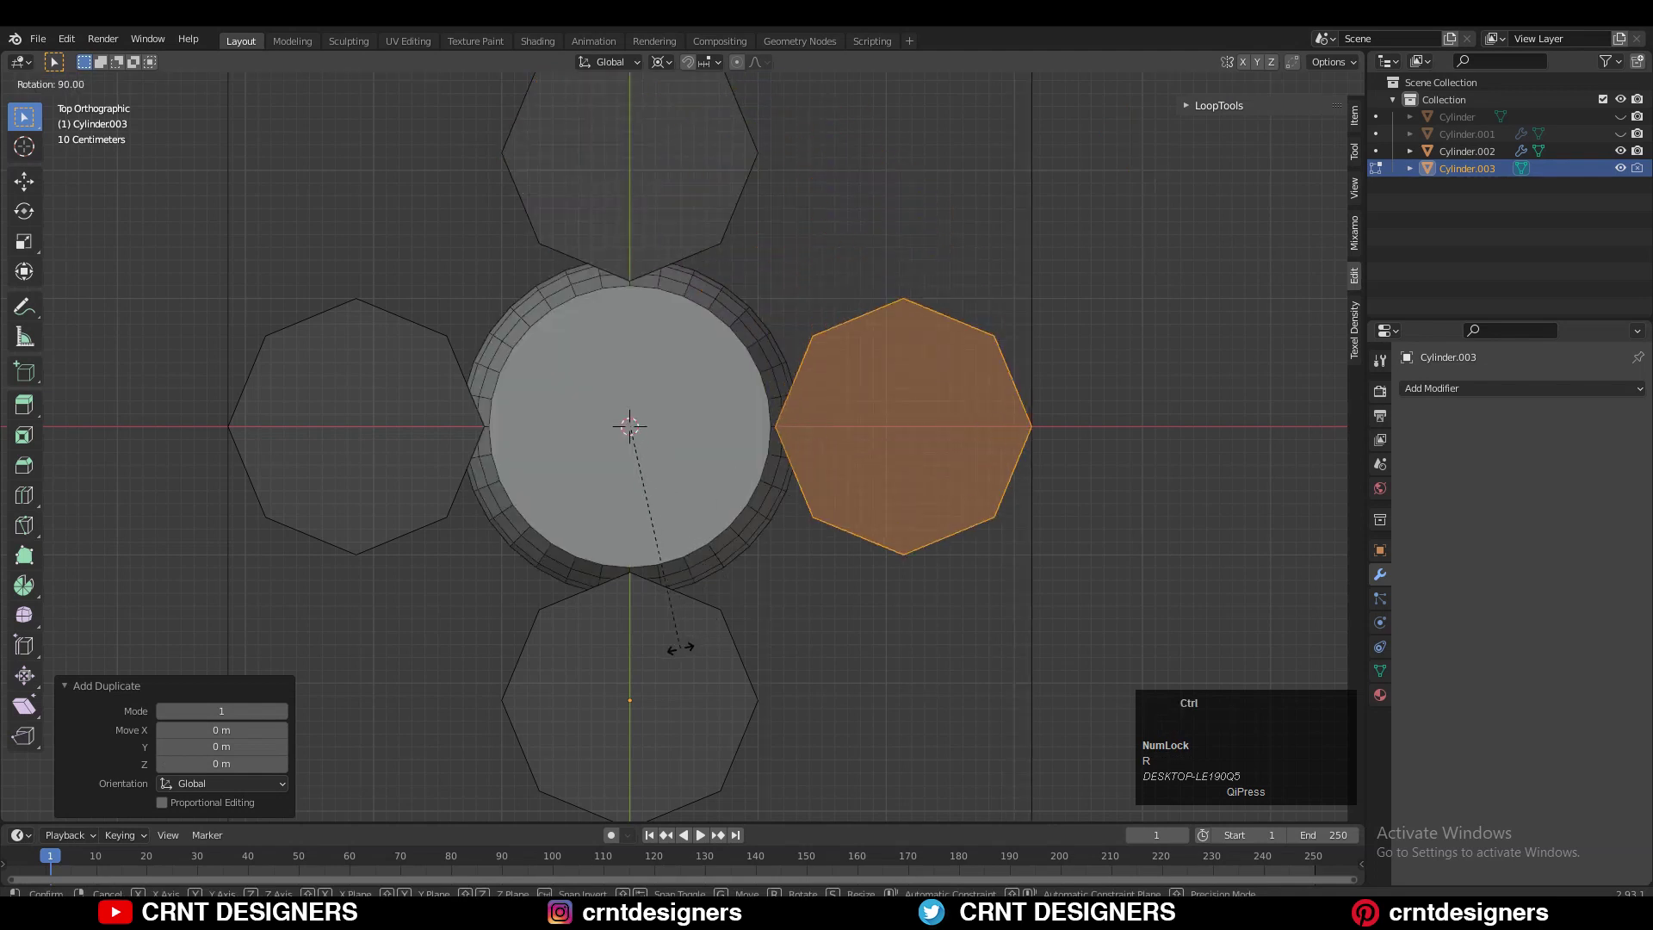
- Duplicate all four cutters in place, rotate the copies 45° around the barrel and return to Object Mode
{"action": "key", "text": "a"}
{"action": "key", "text": "shift+d"}
{"action": "right_click", "coordinate": [941, 376]}
{"action": "key", "text": "r"}
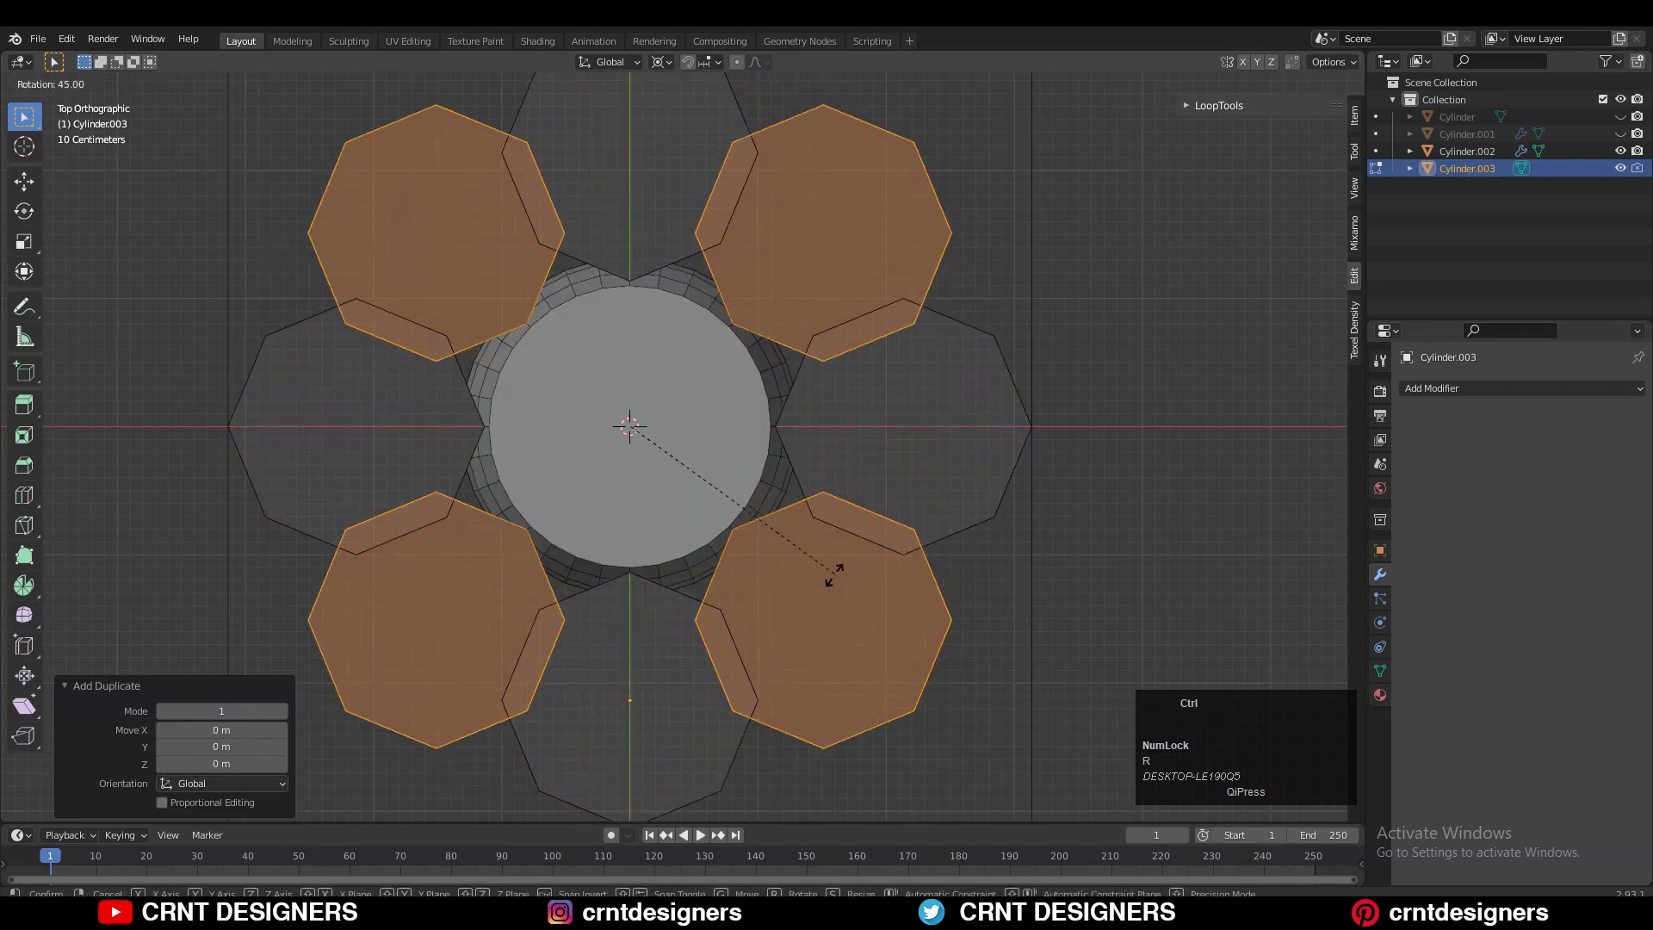
{"action": "left_click", "coordinate": [833, 575]}
{"action": "key", "text": "Tab"}
- Select the whole mesh of all eight cutters and set the transform pivot point to Individual Origins
{"action": "middle_click_drag", "start_coordinate": [840, 570], "coordinate": [852, 535]}
{"action": "key", "text": "Tab"}
{"action": "middle_click_drag", "start_coordinate": [856, 535], "coordinate": [860, 284], "text": "shift"}
{"action": "key", "text": "a"}
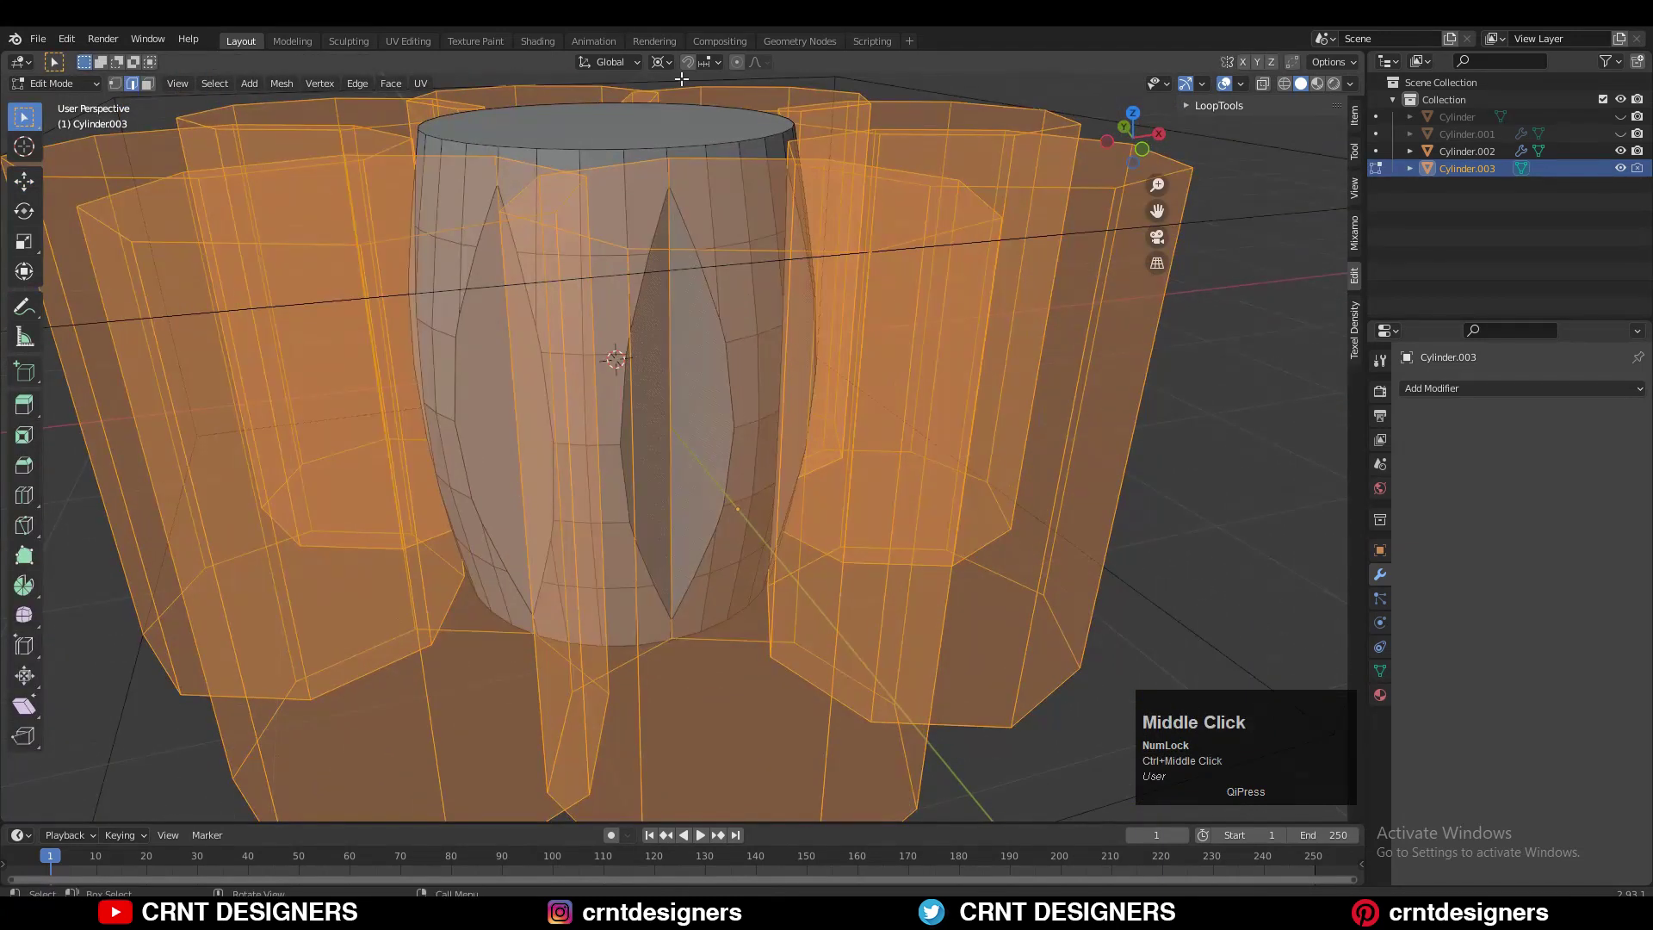
{"action": "left_click", "coordinate": [668, 62]}
{"action": "left_click", "coordinate": [679, 121]}
- Try shrinking all eight cutters along their normals with Shrink/Fatten, and undo it
{"action": "key", "text": "alt+s"}
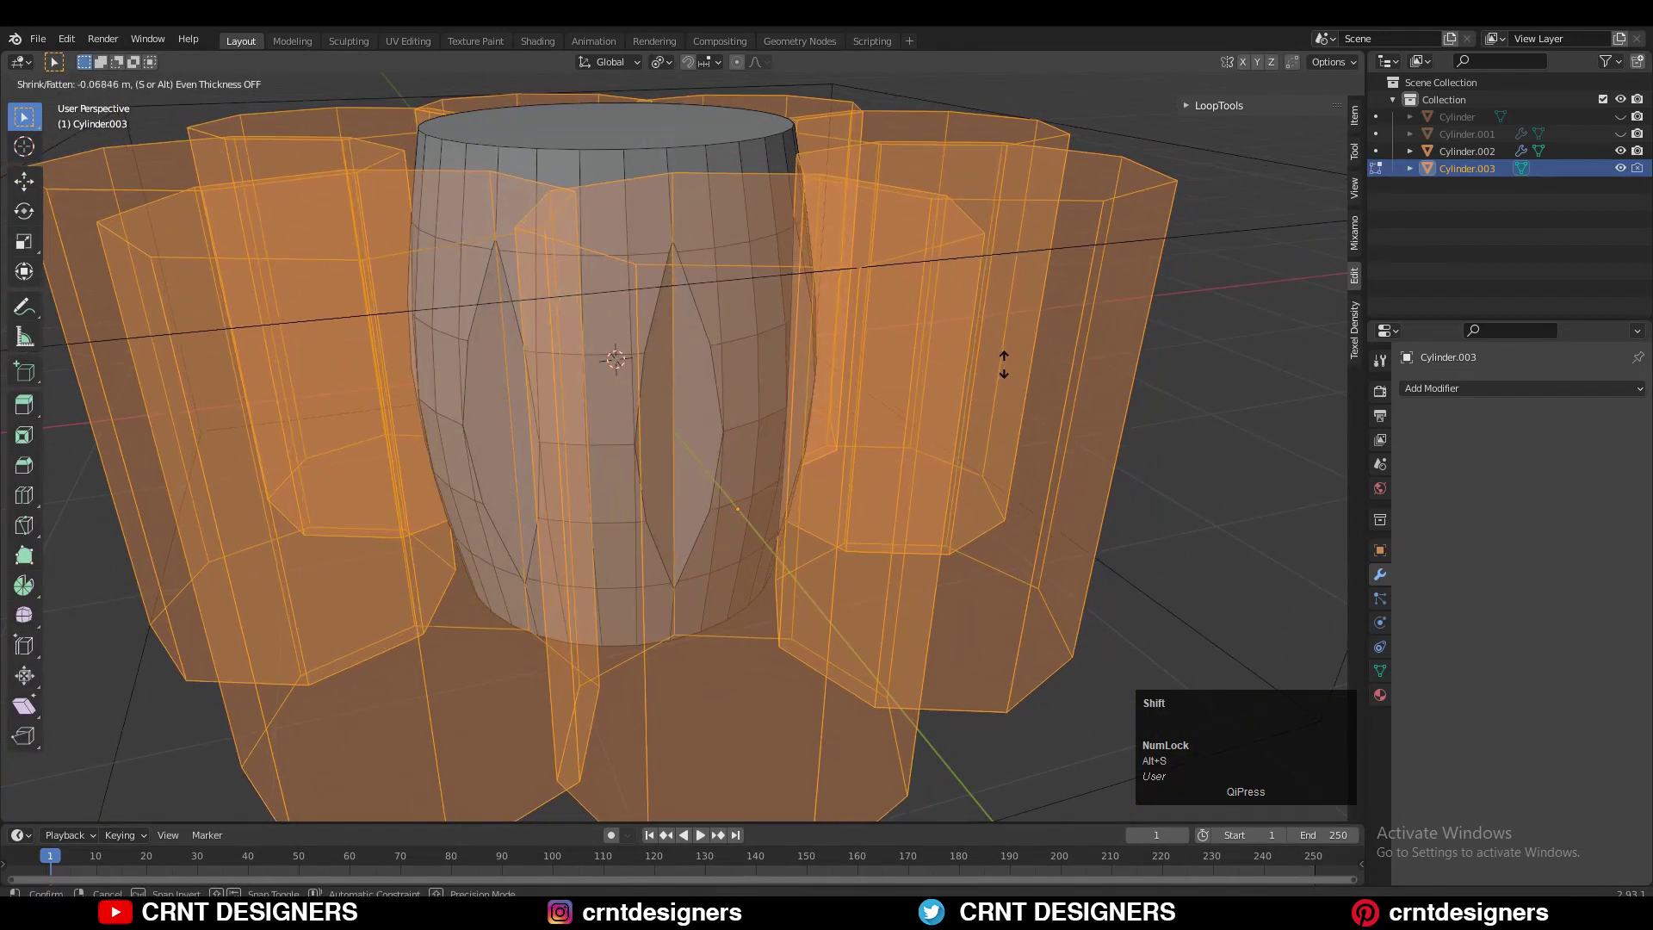
{"action": "left_click", "coordinate": [1002, 382]}
{"action": "middle_click_drag", "start_coordinate": [1002, 382], "coordinate": [896, 380]}
{"action": "key", "text": "ctrl+z"}
- Shrink all eight cutters slightly along their normals with Shrink/Fatten to narrow the carved grooves
{"action": "middle_click_drag", "start_coordinate": [923, 324], "coordinate": [933, 333]}
{"action": "key", "text": "alt+s"}
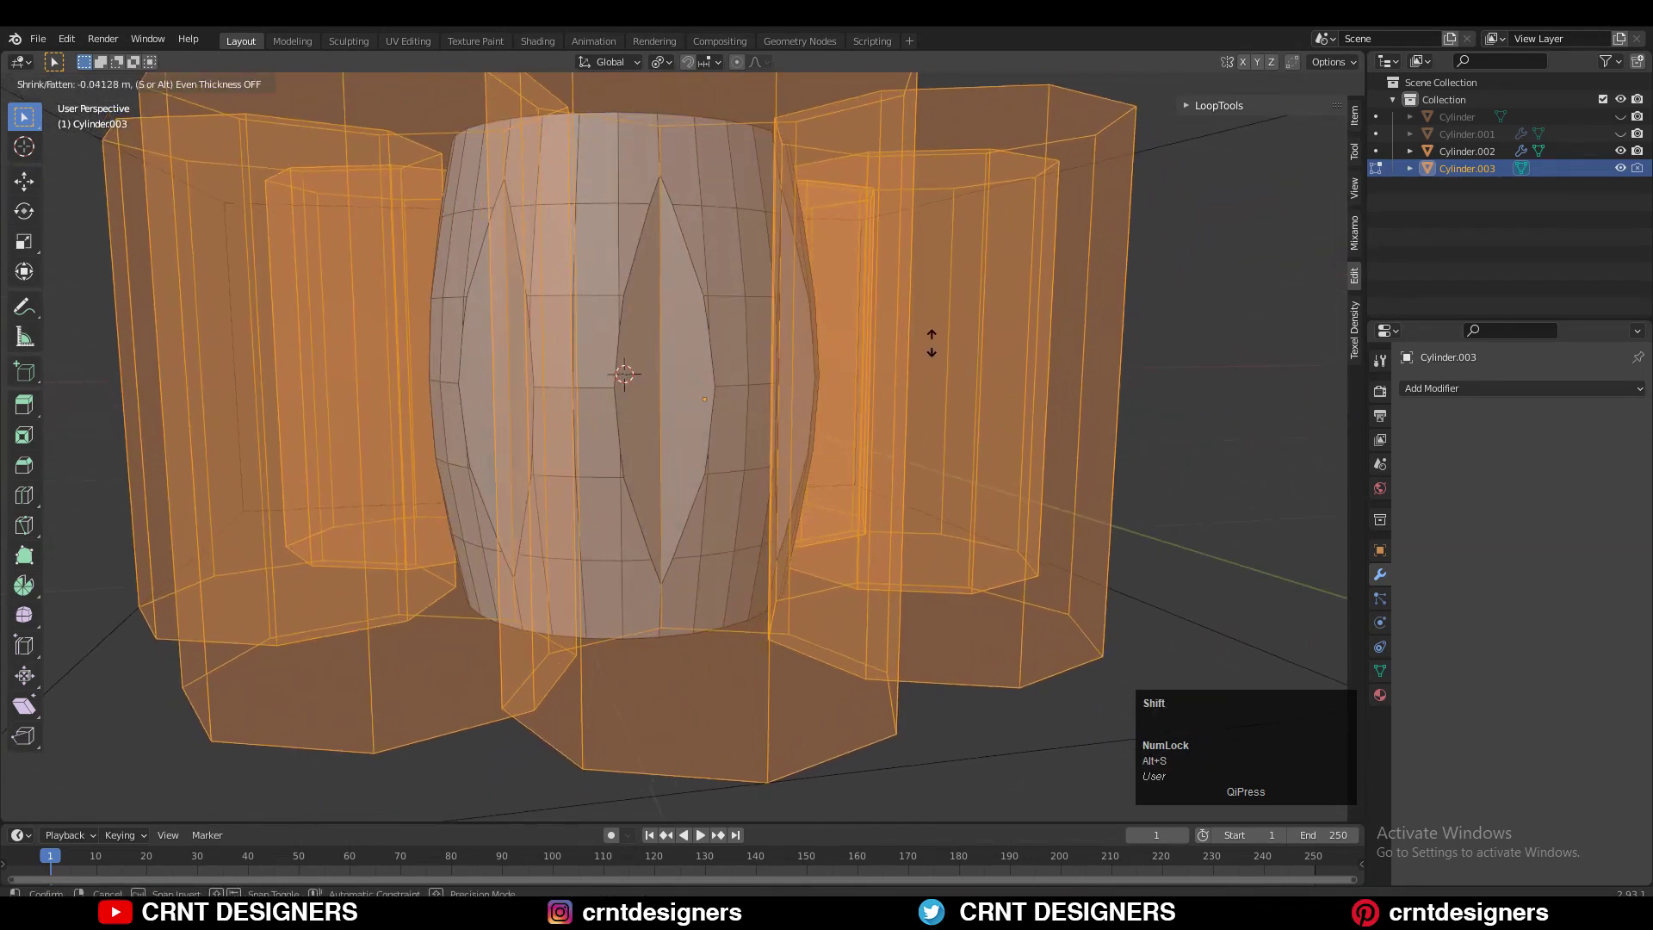
{"action": "left_click", "coordinate": [933, 333]}
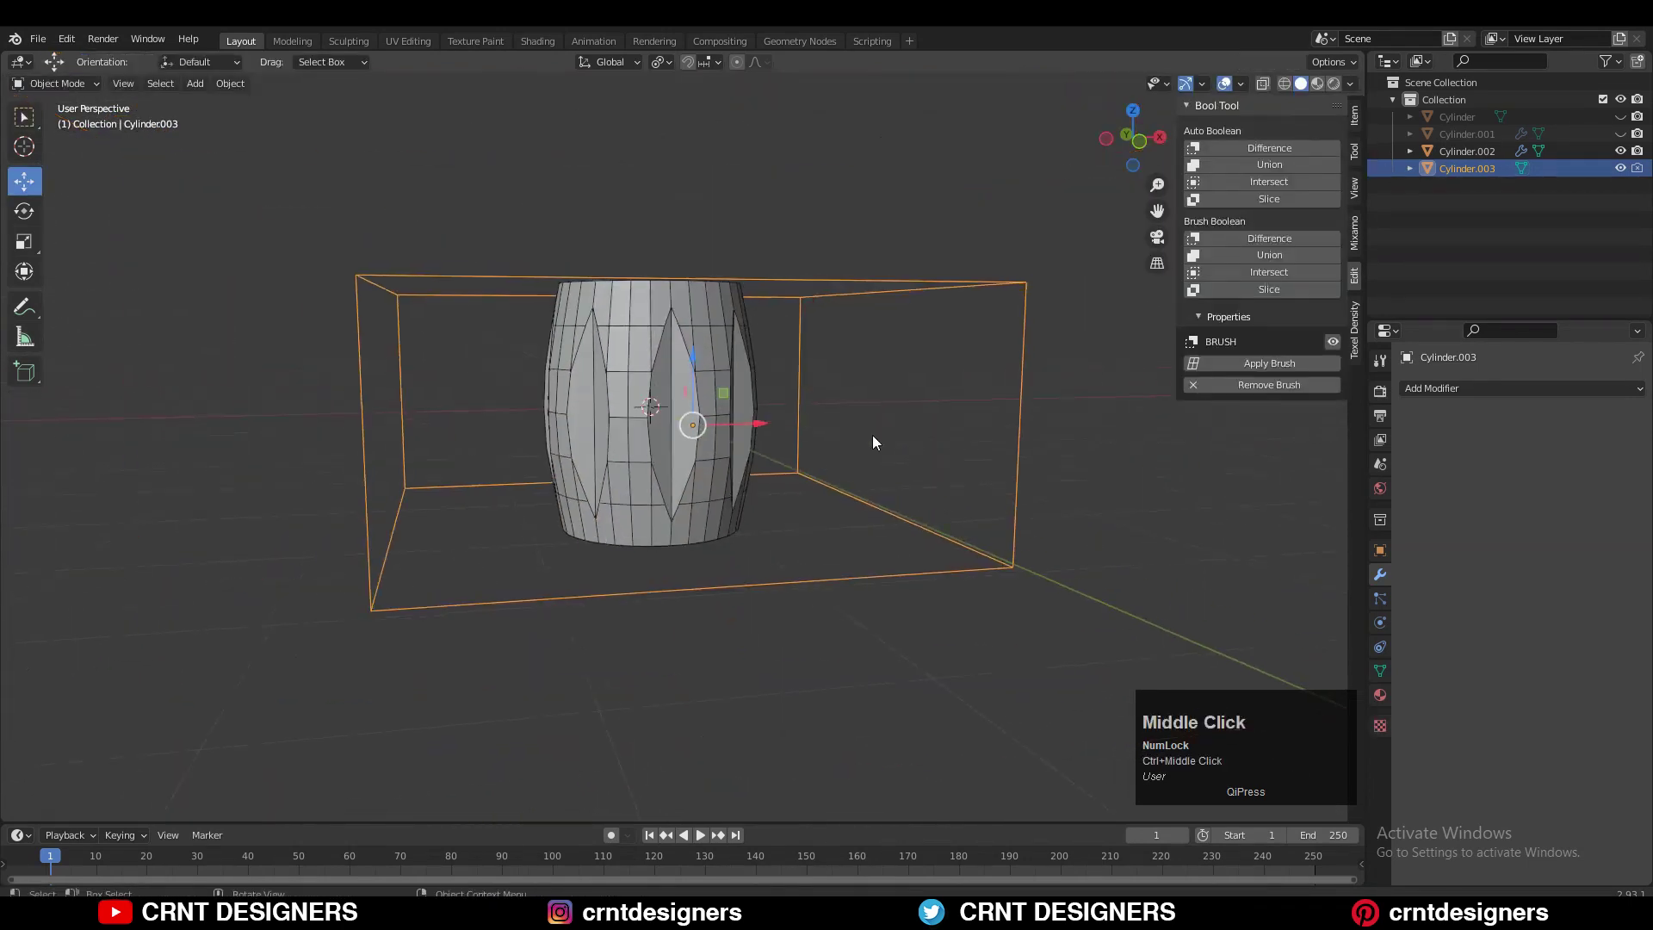
- Bevel the two horizontal edge loops above and below the barrel's middle with 2 segments, about 0.119 m wide
{"action": "left_click", "coordinate": [885, 213]}
{"action": "middle_click_drag", "start_coordinate": [871, 443], "coordinate": [723, 264]}
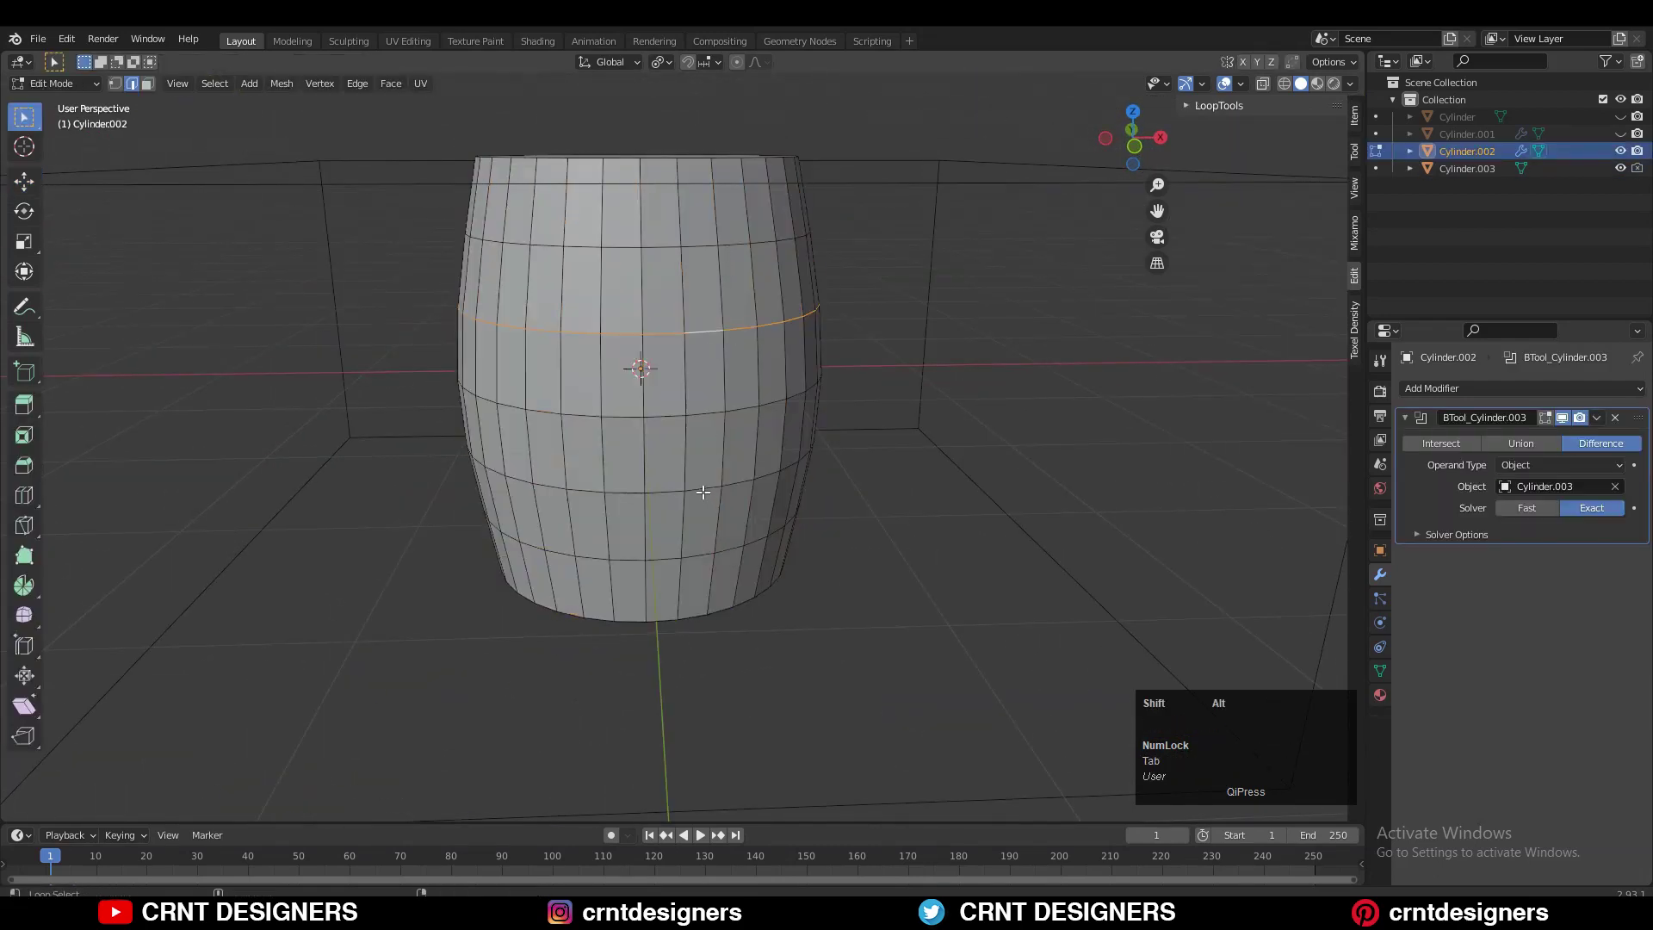
{"action": "left_click", "coordinate": [703, 492], "text": "alt+shift"}
{"action": "key", "text": "ctrl+b"}
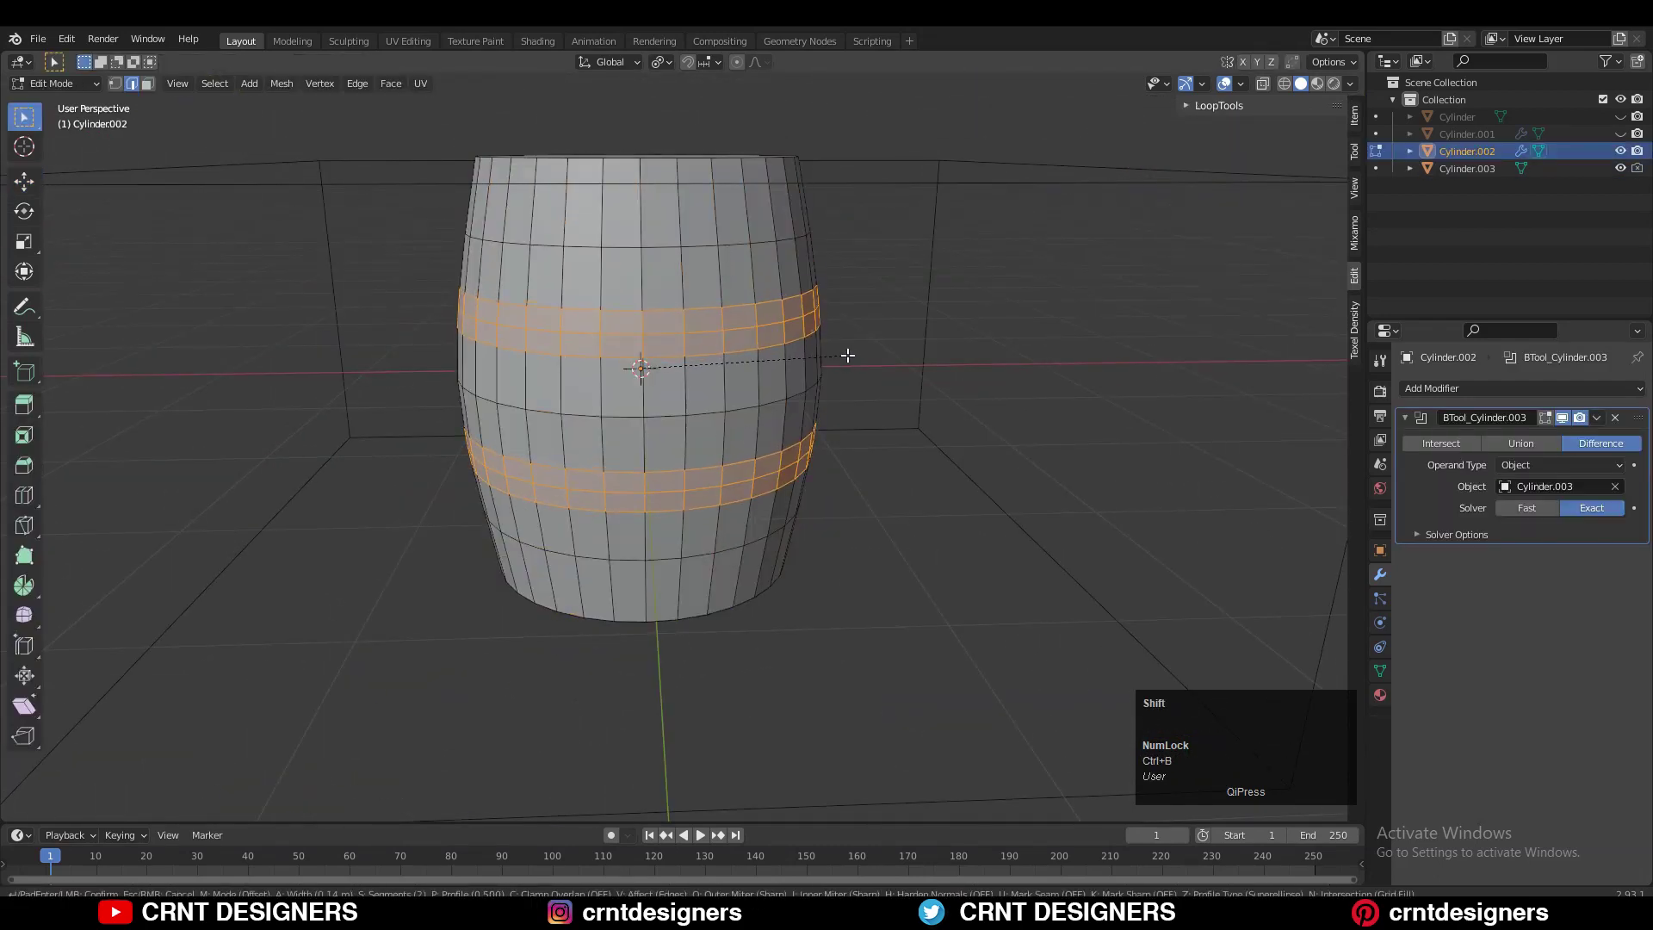
{"action": "left_click", "coordinate": [818, 350]}
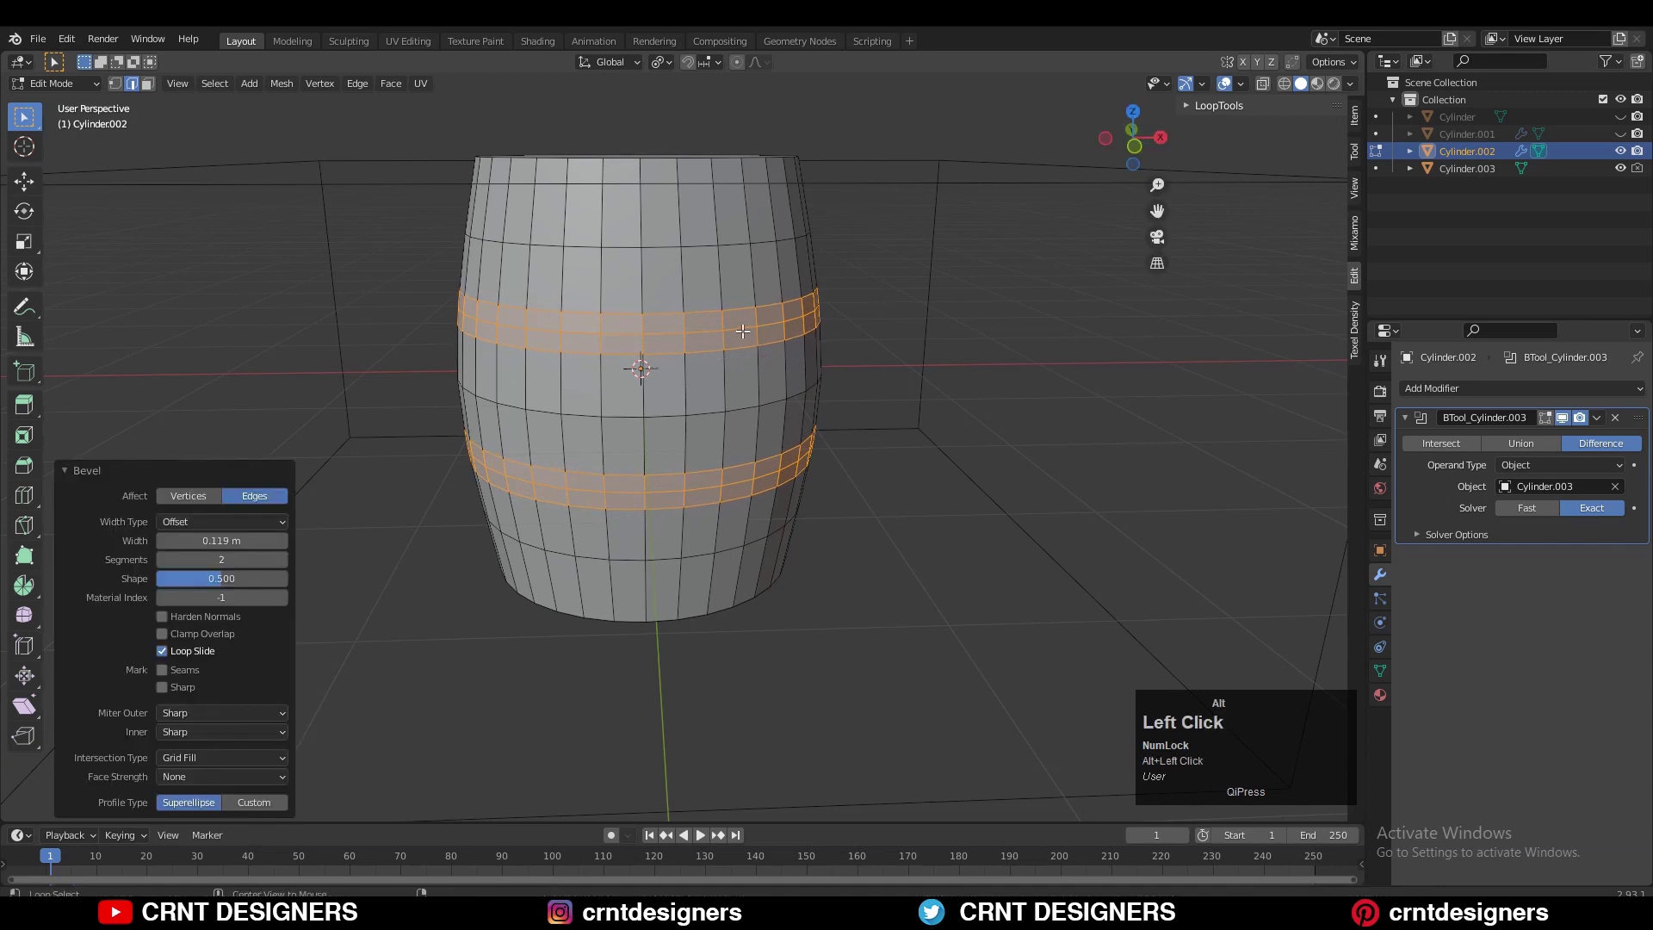
- Push the centre edge loops of both beveled bands inward about 0.06 m with Shrink/Fatten, making two horizontal grooves
{"action": "left_click", "coordinate": [742, 331], "text": "alt"}
{"action": "key", "text": "alt+s"}
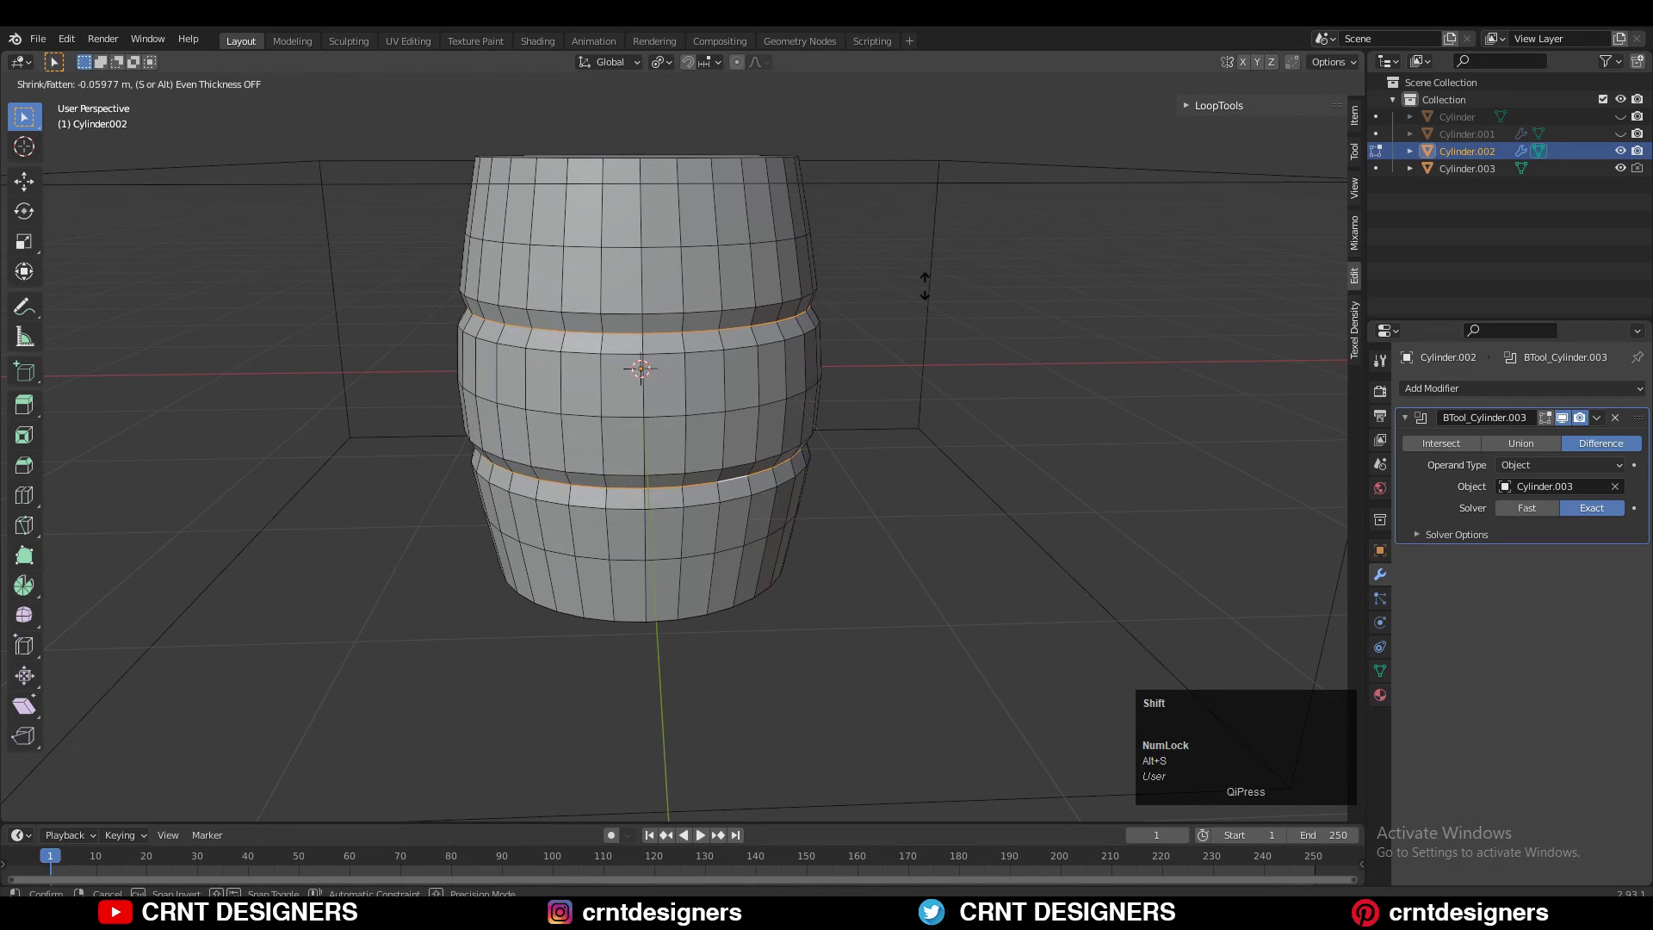
{"action": "left_click", "coordinate": [923, 287]}
{"action": "mouse_move", "coordinate": [900, 310]}
{"action": "middle_mouse_down"}
{"action": "mouse_move", "coordinate": [852, 276]}
{"action": "mouse_move", "coordinate": [869, 304]}
{"action": "middle_mouse_up"}
{"action": "key", "text": "alt+s"}
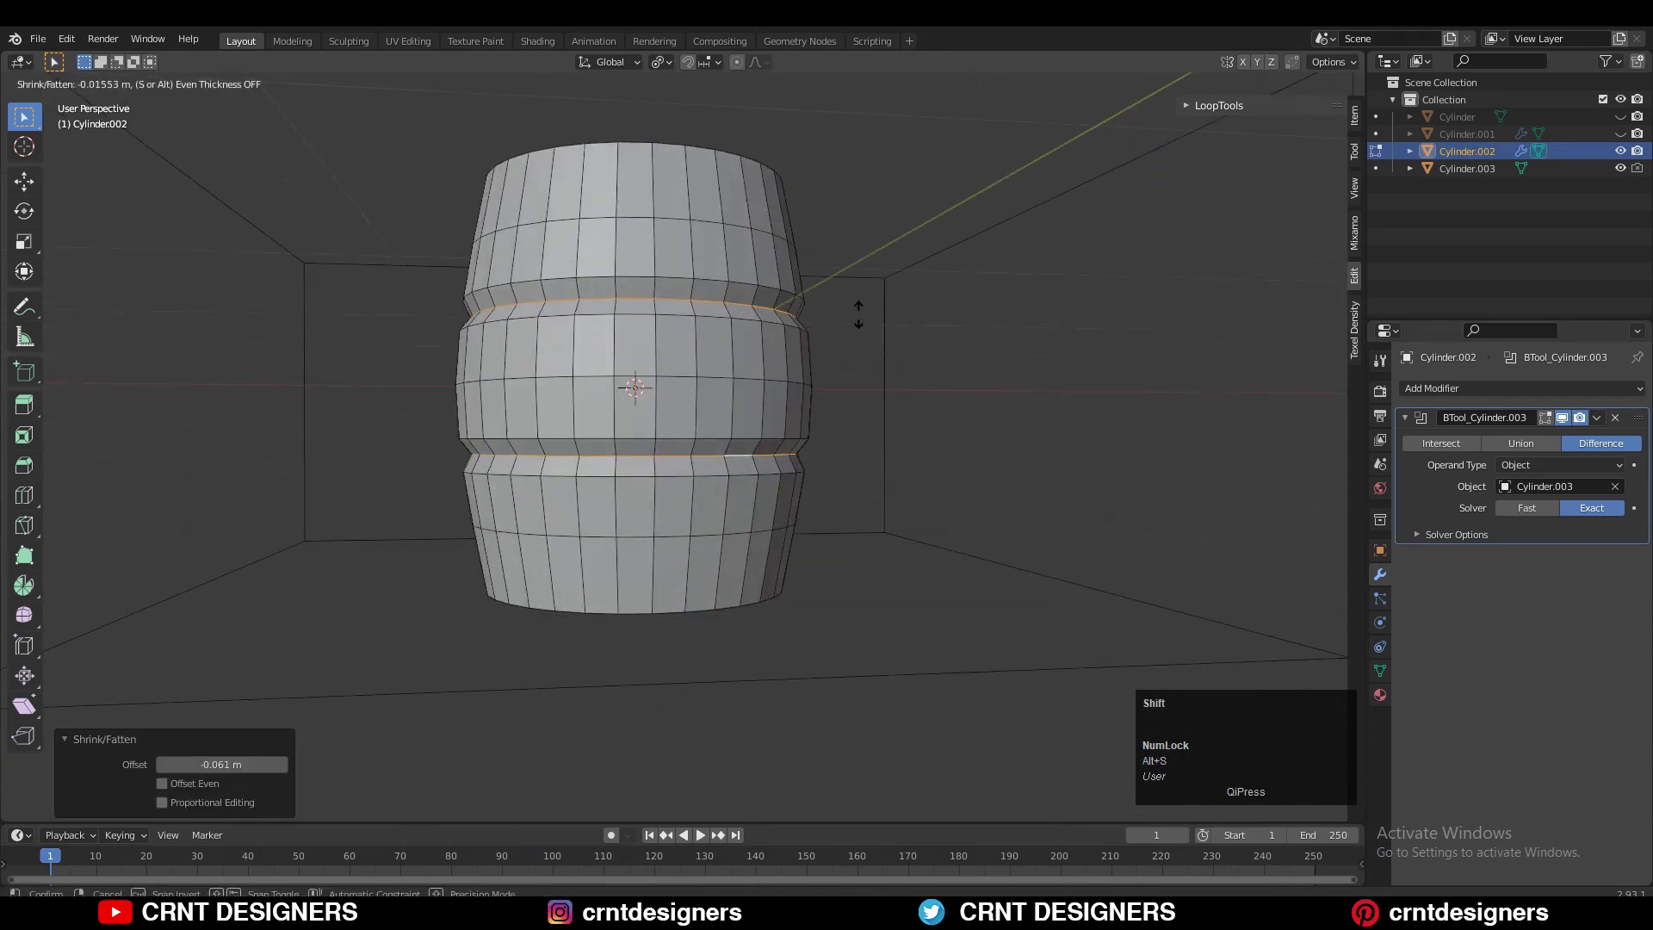
{"action": "left_click", "coordinate": [863, 307]}
- Bevel the recessed edge loops of both horizontal grooves with 2 segments, about 0.086 m wide, and return to Object Mode
{"action": "key", "text": "ctrl+b"}
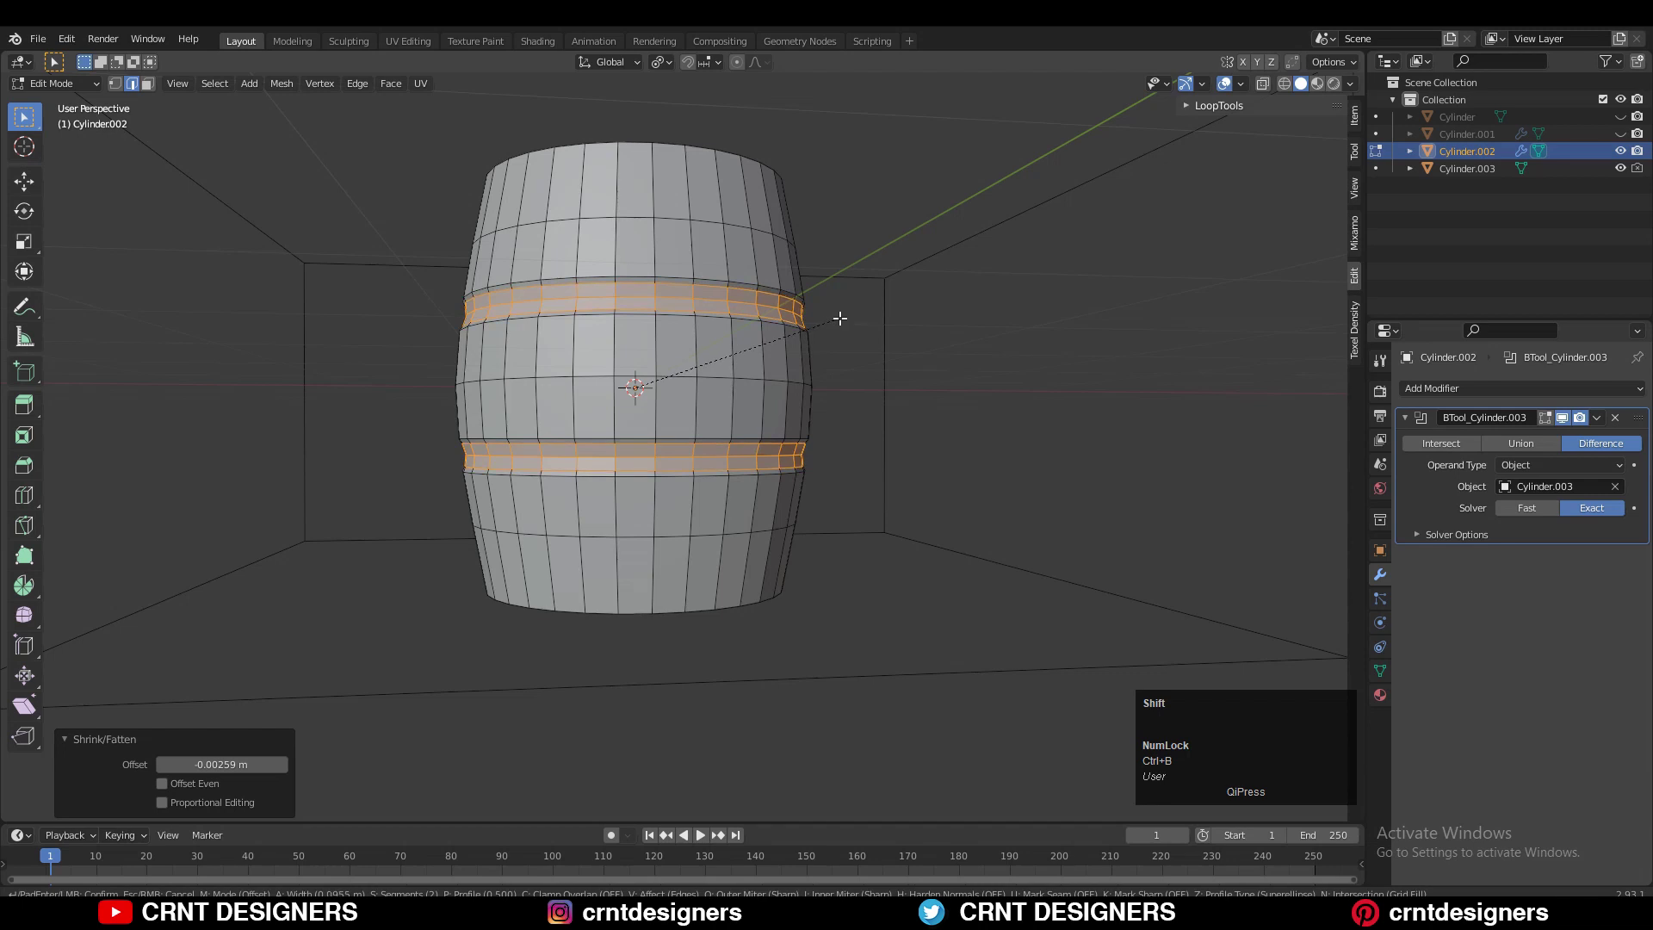
{"action": "scroll", "coordinate": [840, 318], "scroll_direction": "up", "scroll_amount": 1, "text": "shift"}
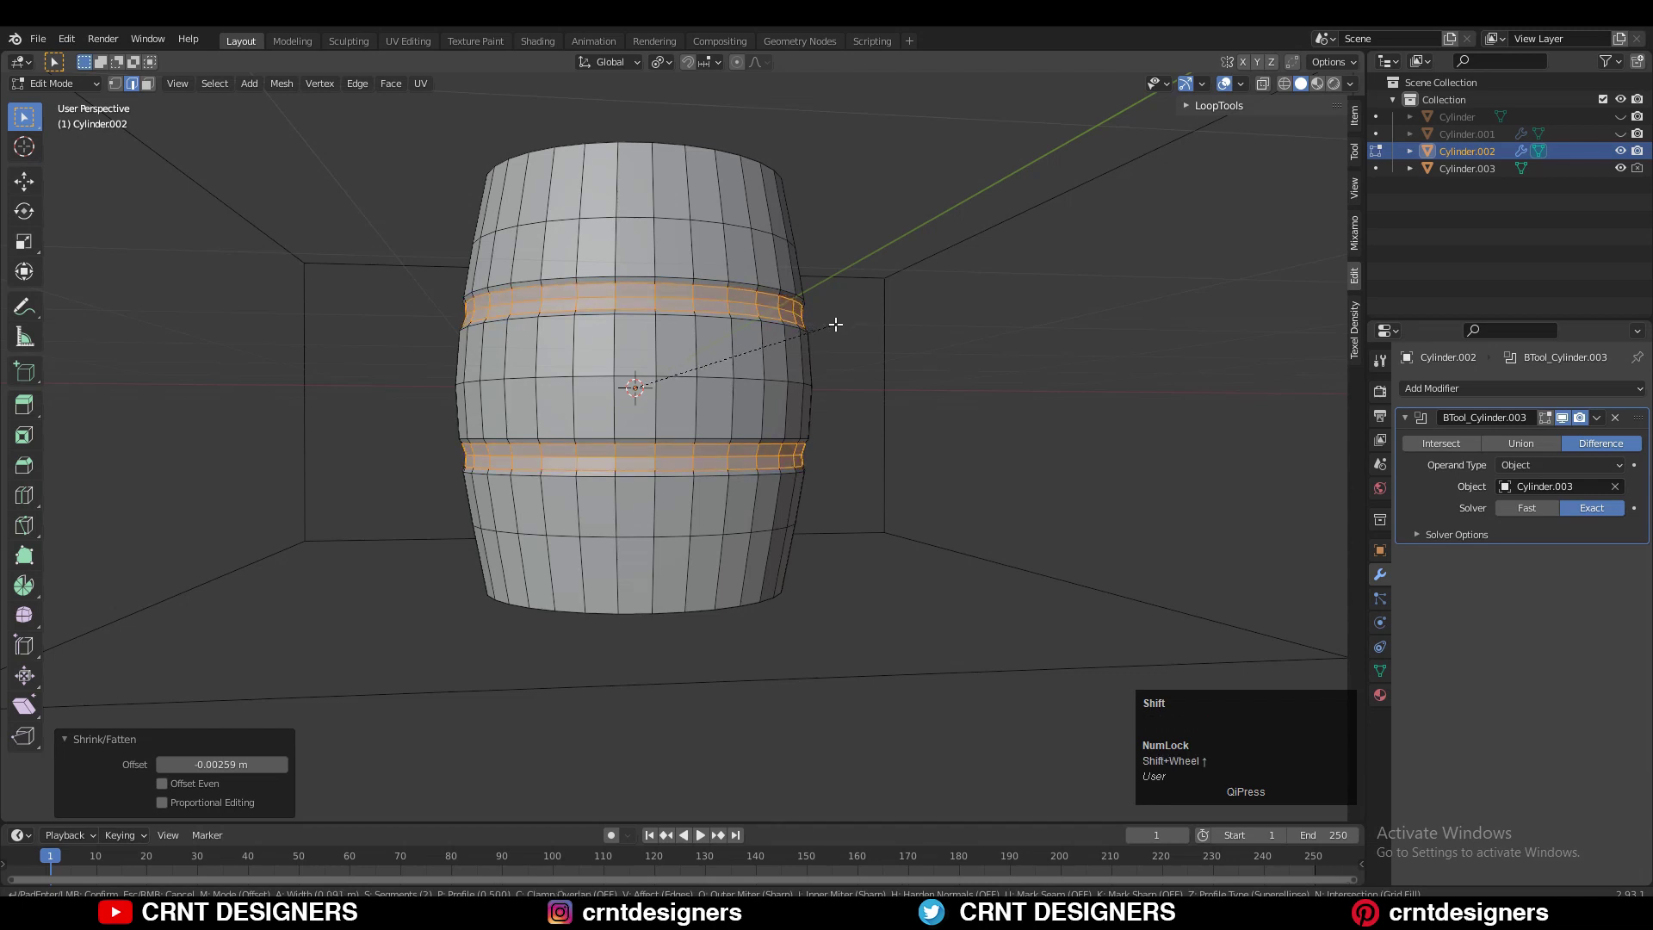
{"action": "left_click", "coordinate": [823, 325]}
{"action": "middle_click_drag", "start_coordinate": [818, 325], "coordinate": [887, 314]}
{"action": "middle_click_drag", "start_coordinate": [887, 314], "coordinate": [892, 217], "text": "ctrl"}
{"action": "middle_click_drag", "start_coordinate": [892, 217], "coordinate": [855, 246], "text": "shift"}
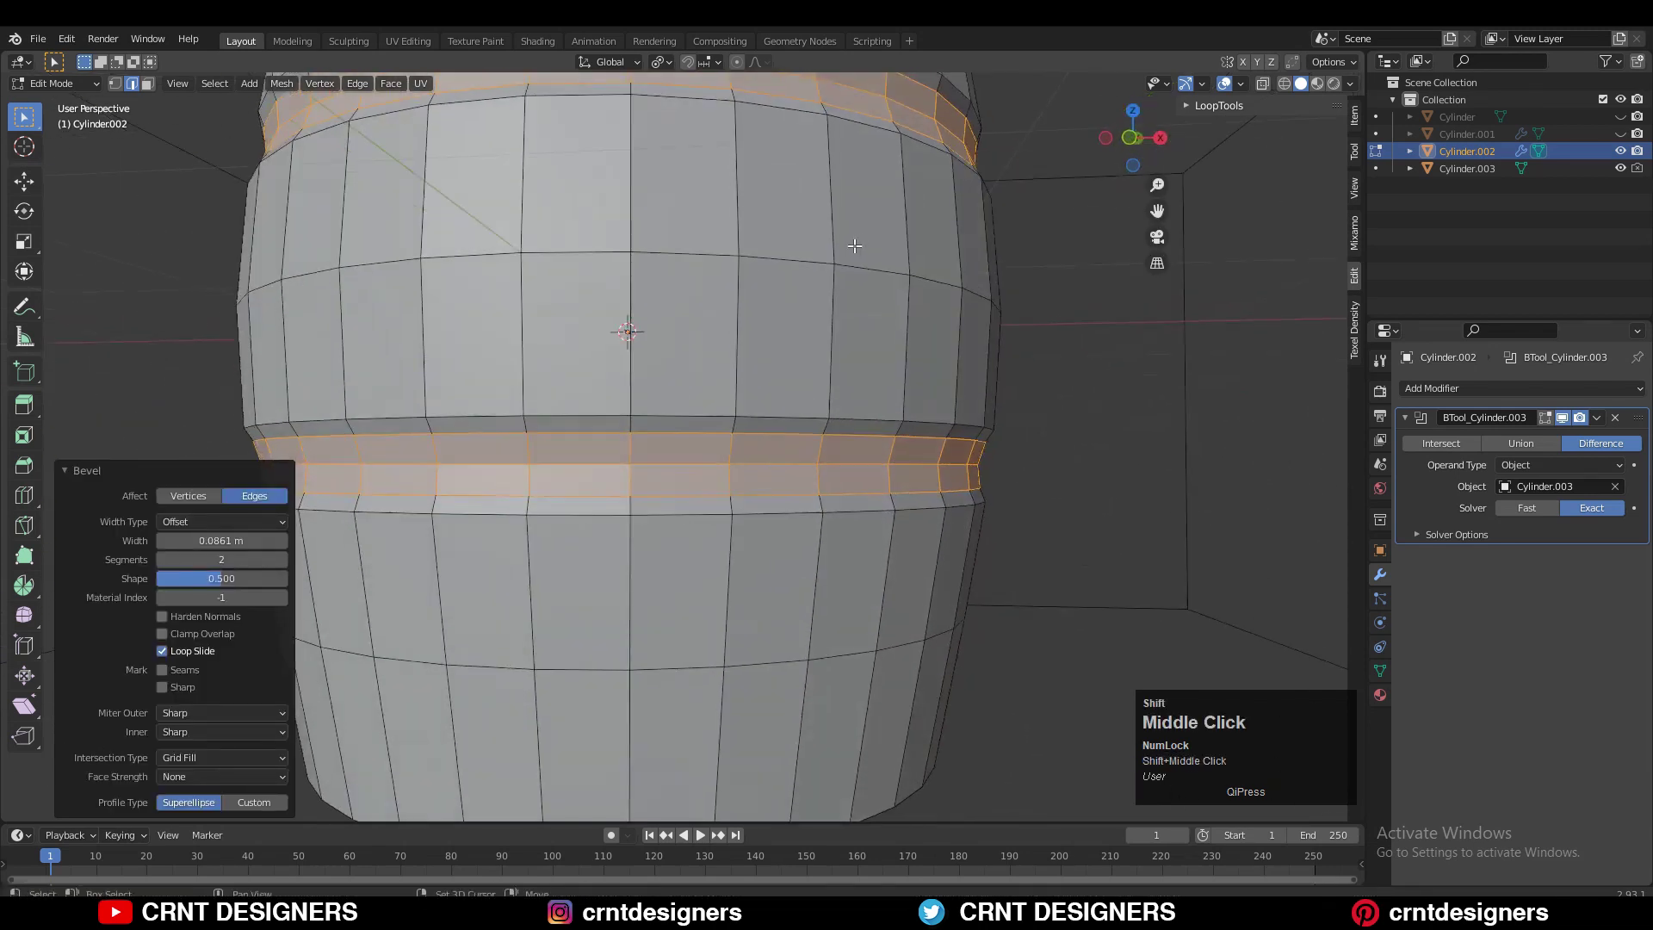
{"action": "scroll", "coordinate": [829, 406], "scroll_direction": "down", "scroll_amount": 10}
{"action": "key", "text": "Tab"}
{"action": "left_click", "coordinate": [827, 400]}
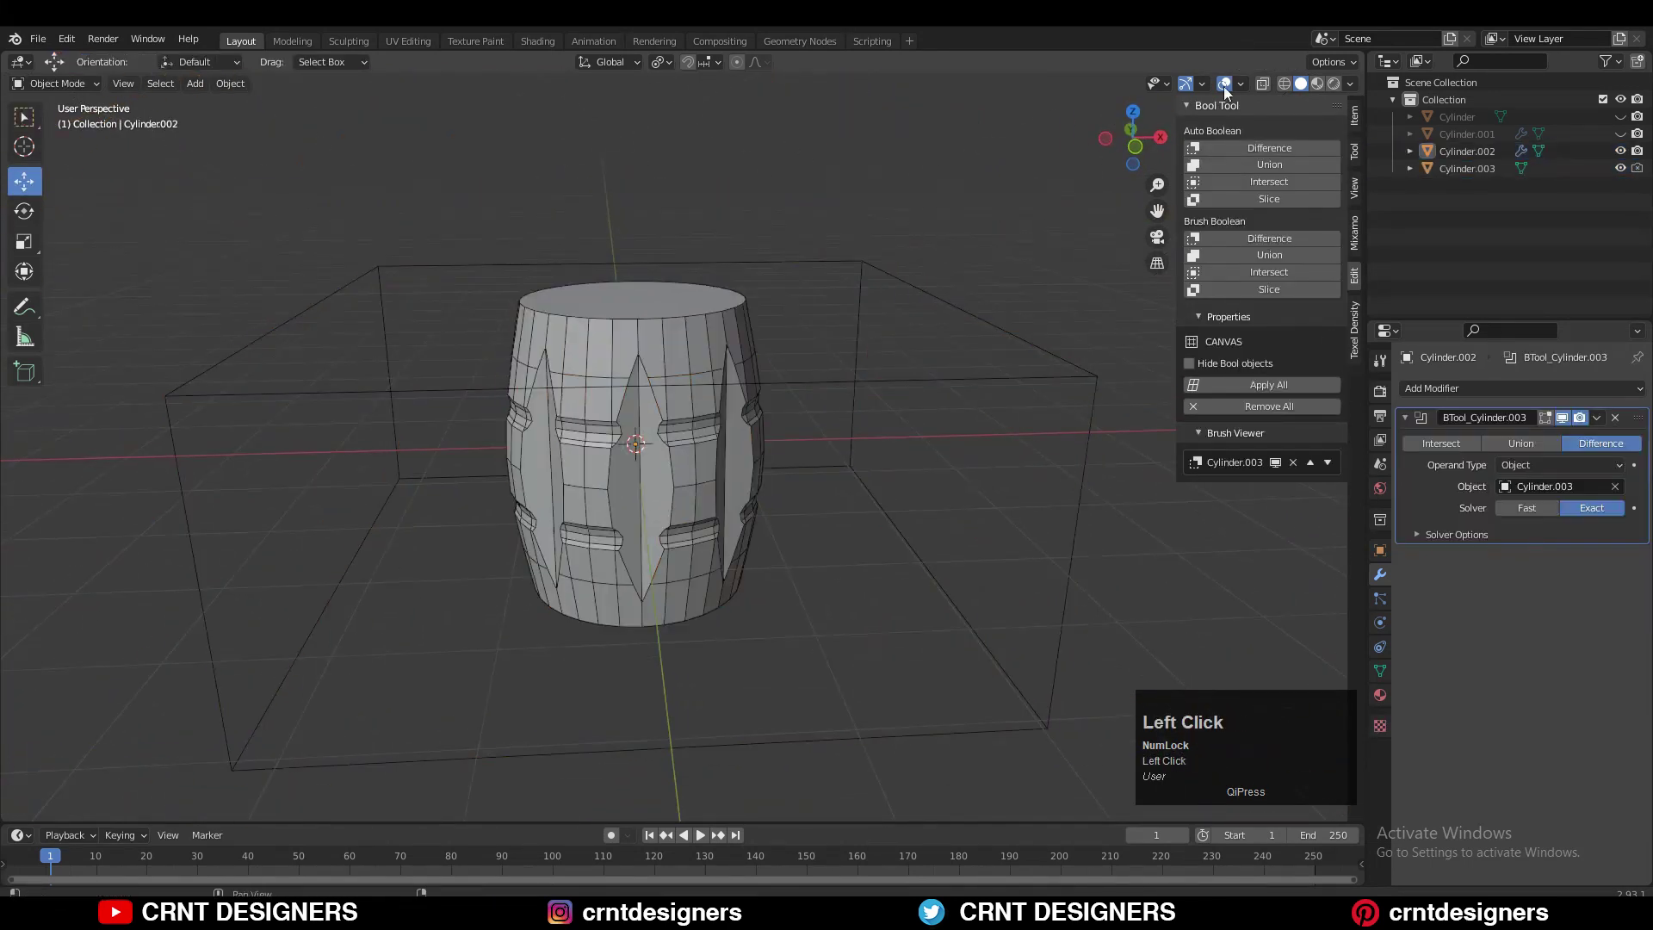
- Duplicate the barrel in place and move the copy to a new collection named back_up
{"action": "middle_click_drag", "start_coordinate": [861, 361], "coordinate": [810, 350]}
{"action": "left_click", "coordinate": [740, 351]}
{"action": "key", "text": "shift+d"}
{"action": "right_click", "coordinate": [756, 336]}
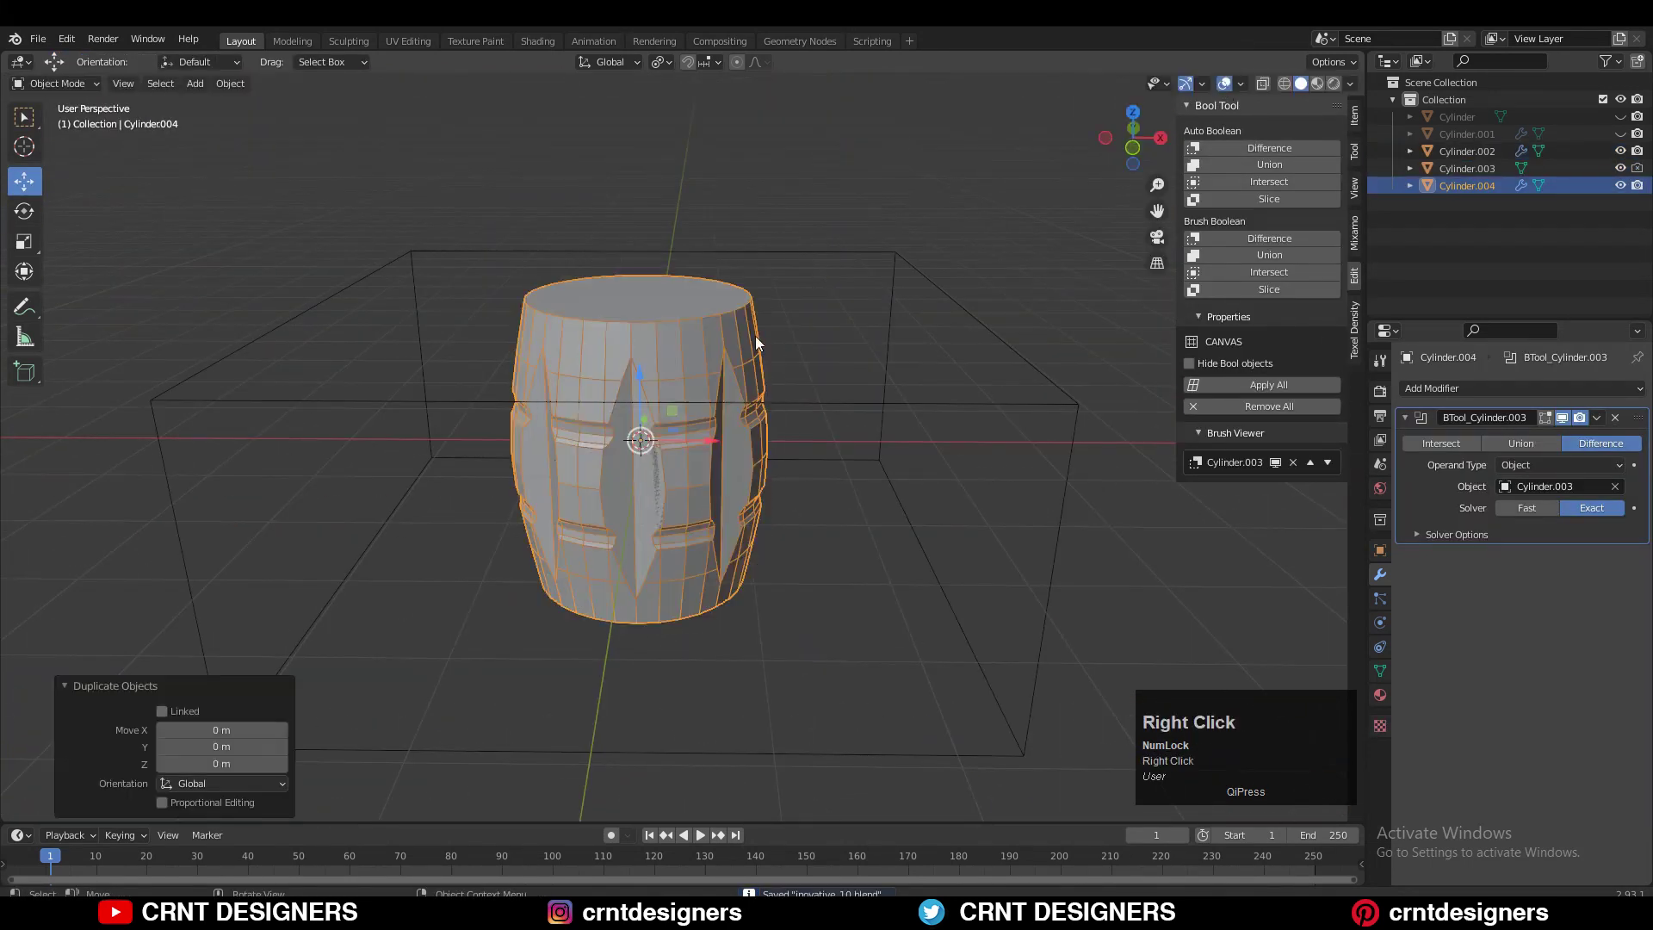
{"action": "key", "text": "m"}
{"action": "left_click", "coordinate": [761, 380]}
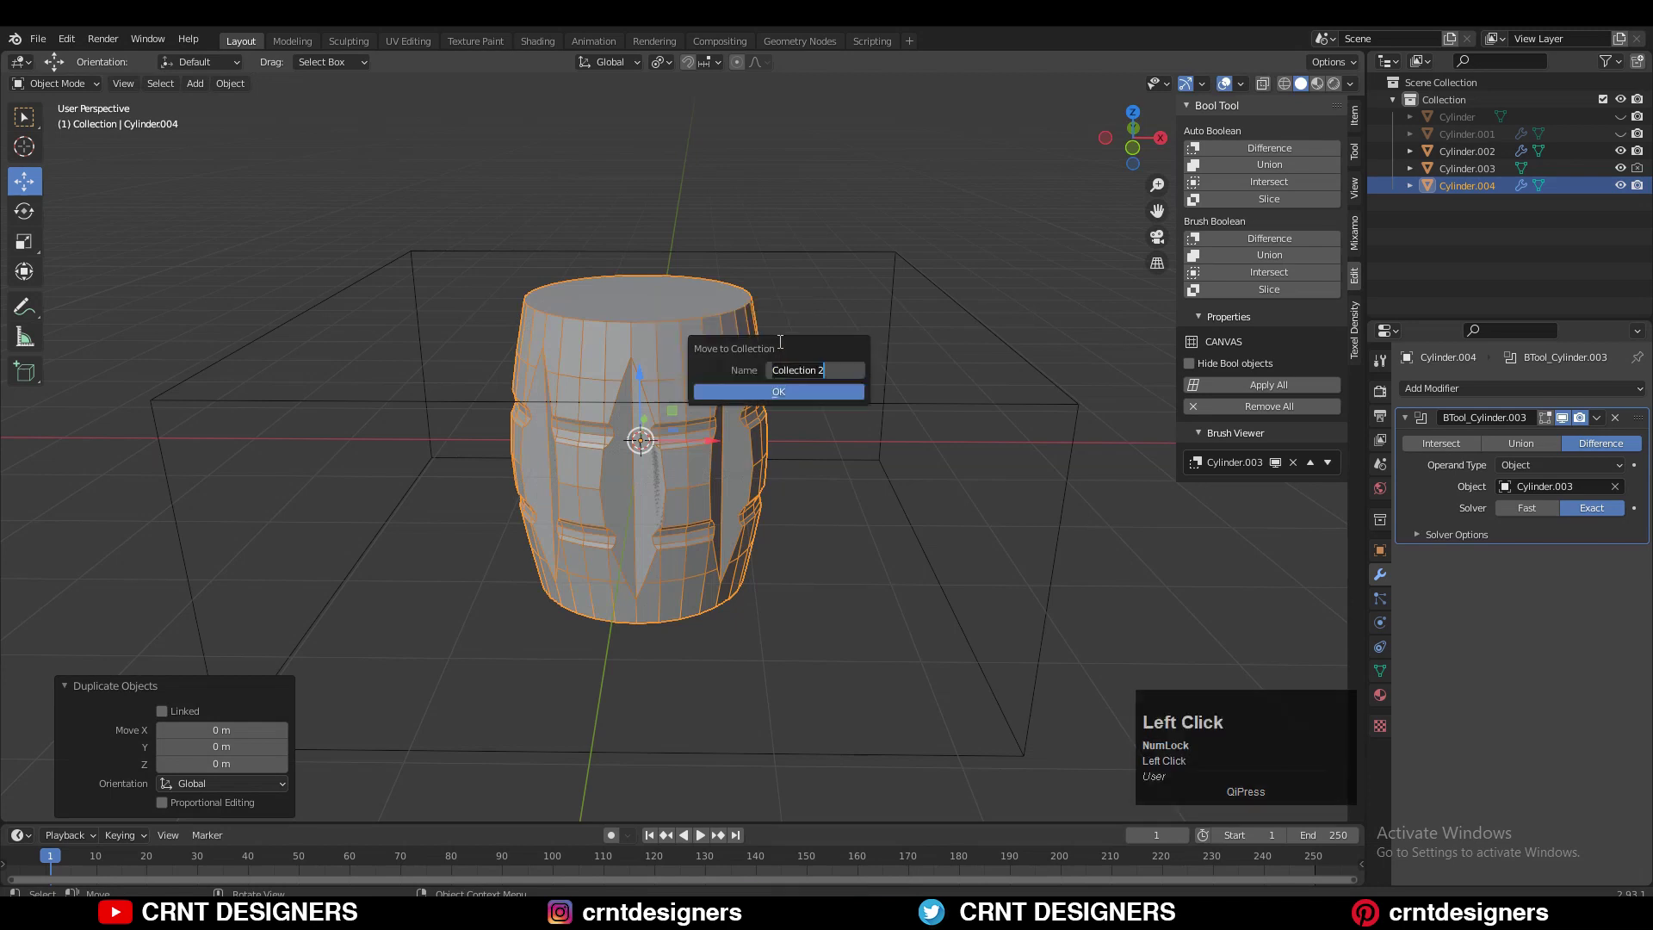
{"action": "type", "text": "back_up"}
{"action": "left_click", "coordinate": [779, 392]}
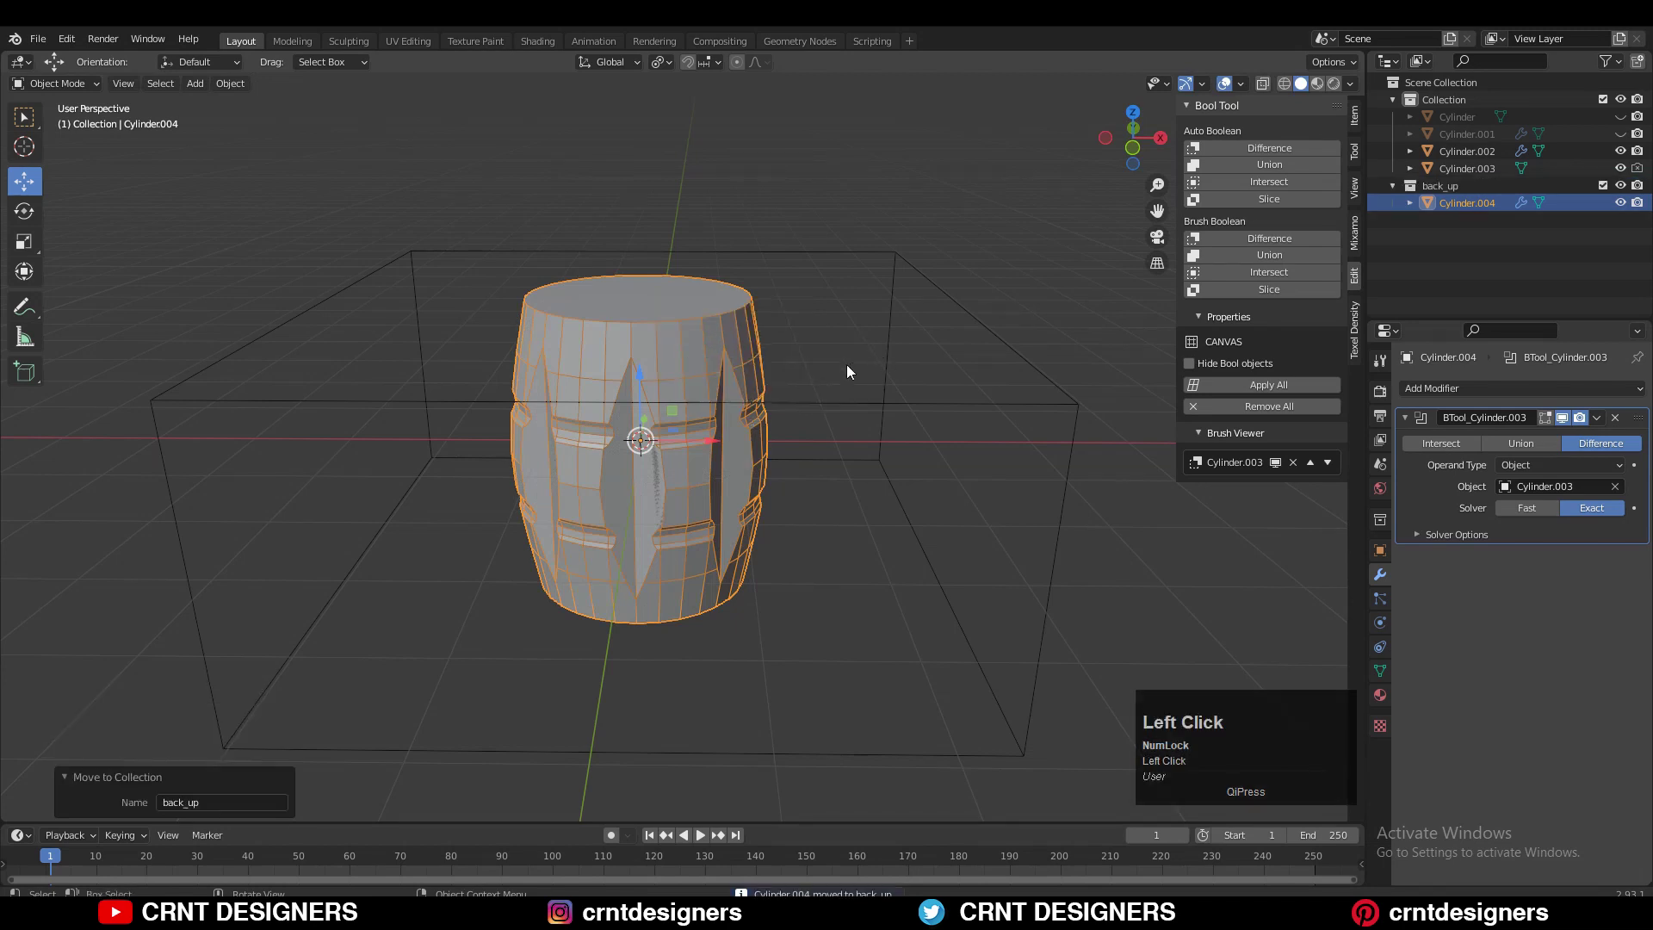
- Hide the back_up collection and move the boolean cutter object into it
{"action": "left_click", "coordinate": [1621, 185]}
{"action": "left_click", "coordinate": [1621, 185]}
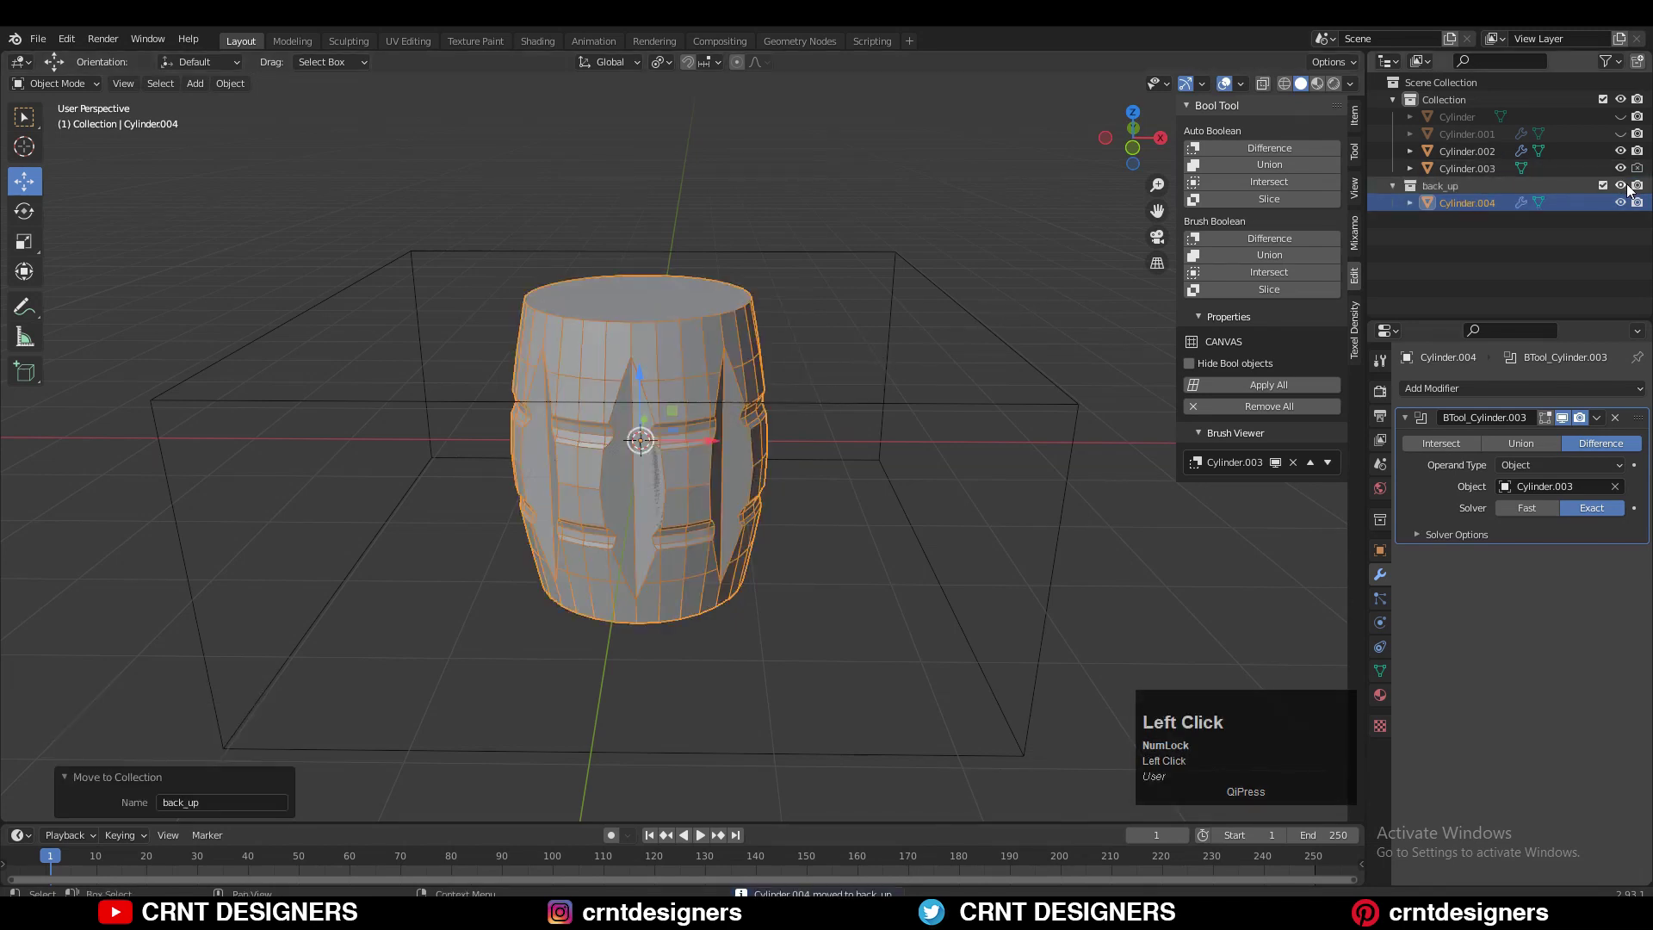
{"action": "left_click", "coordinate": [1621, 185]}
{"action": "left_click", "coordinate": [964, 327]}
{"action": "key", "text": "m"}
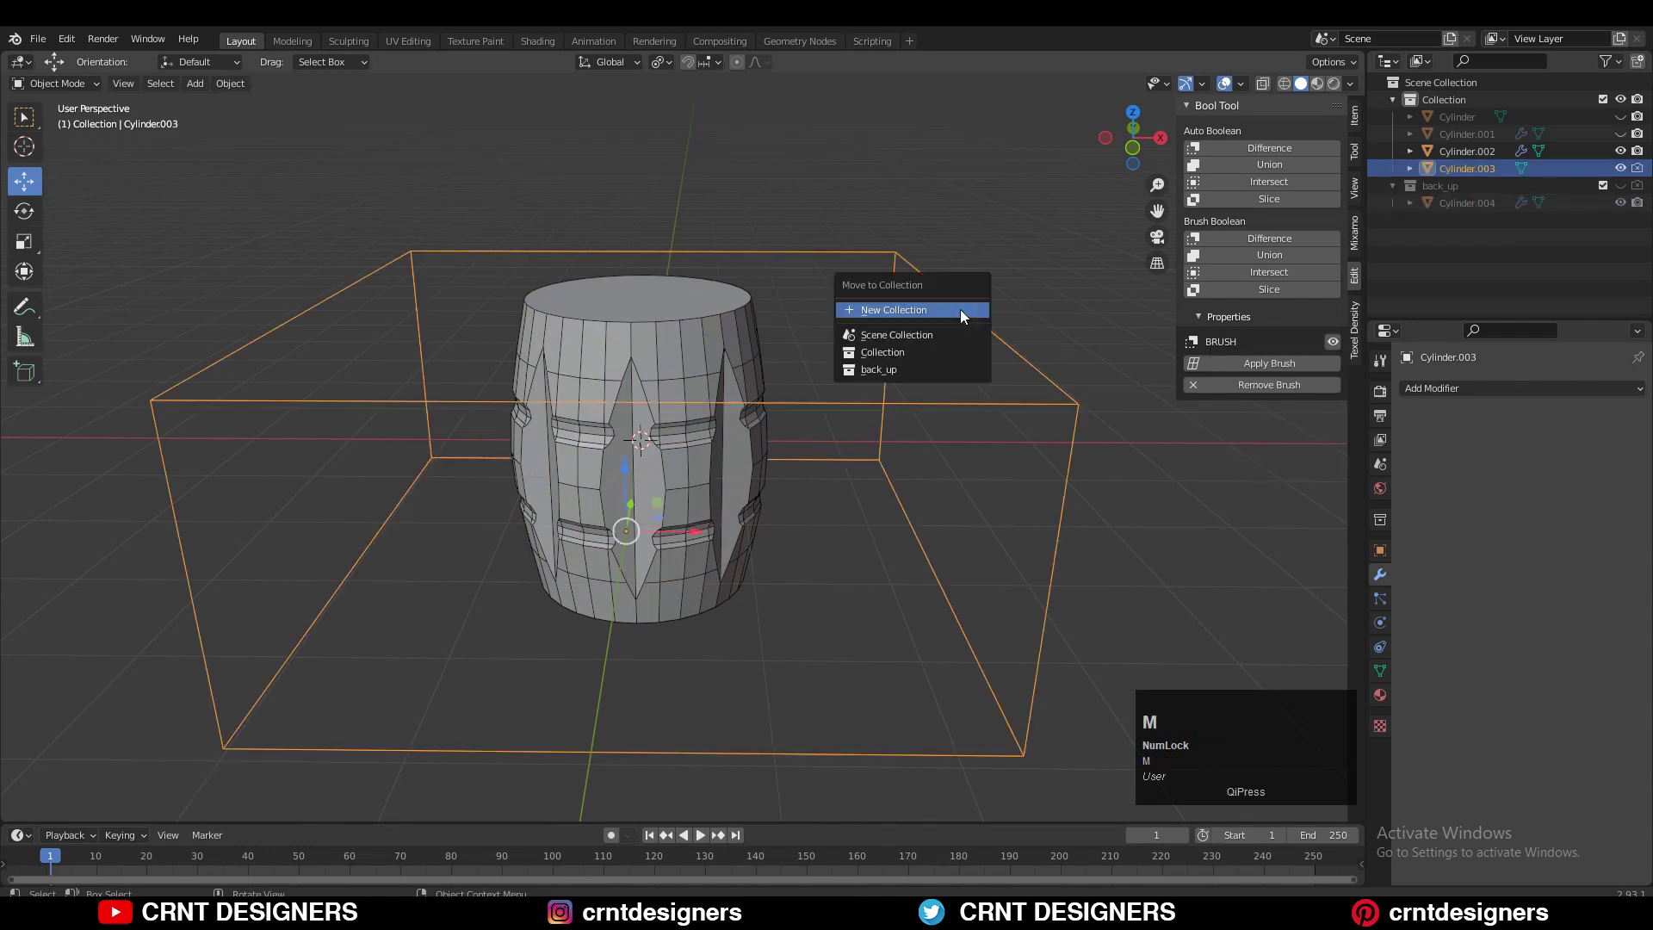
{"action": "left_click", "coordinate": [947, 377]}
- Apply the Difference boolean modifier on the barrel
{"action": "left_click", "coordinate": [706, 384]}
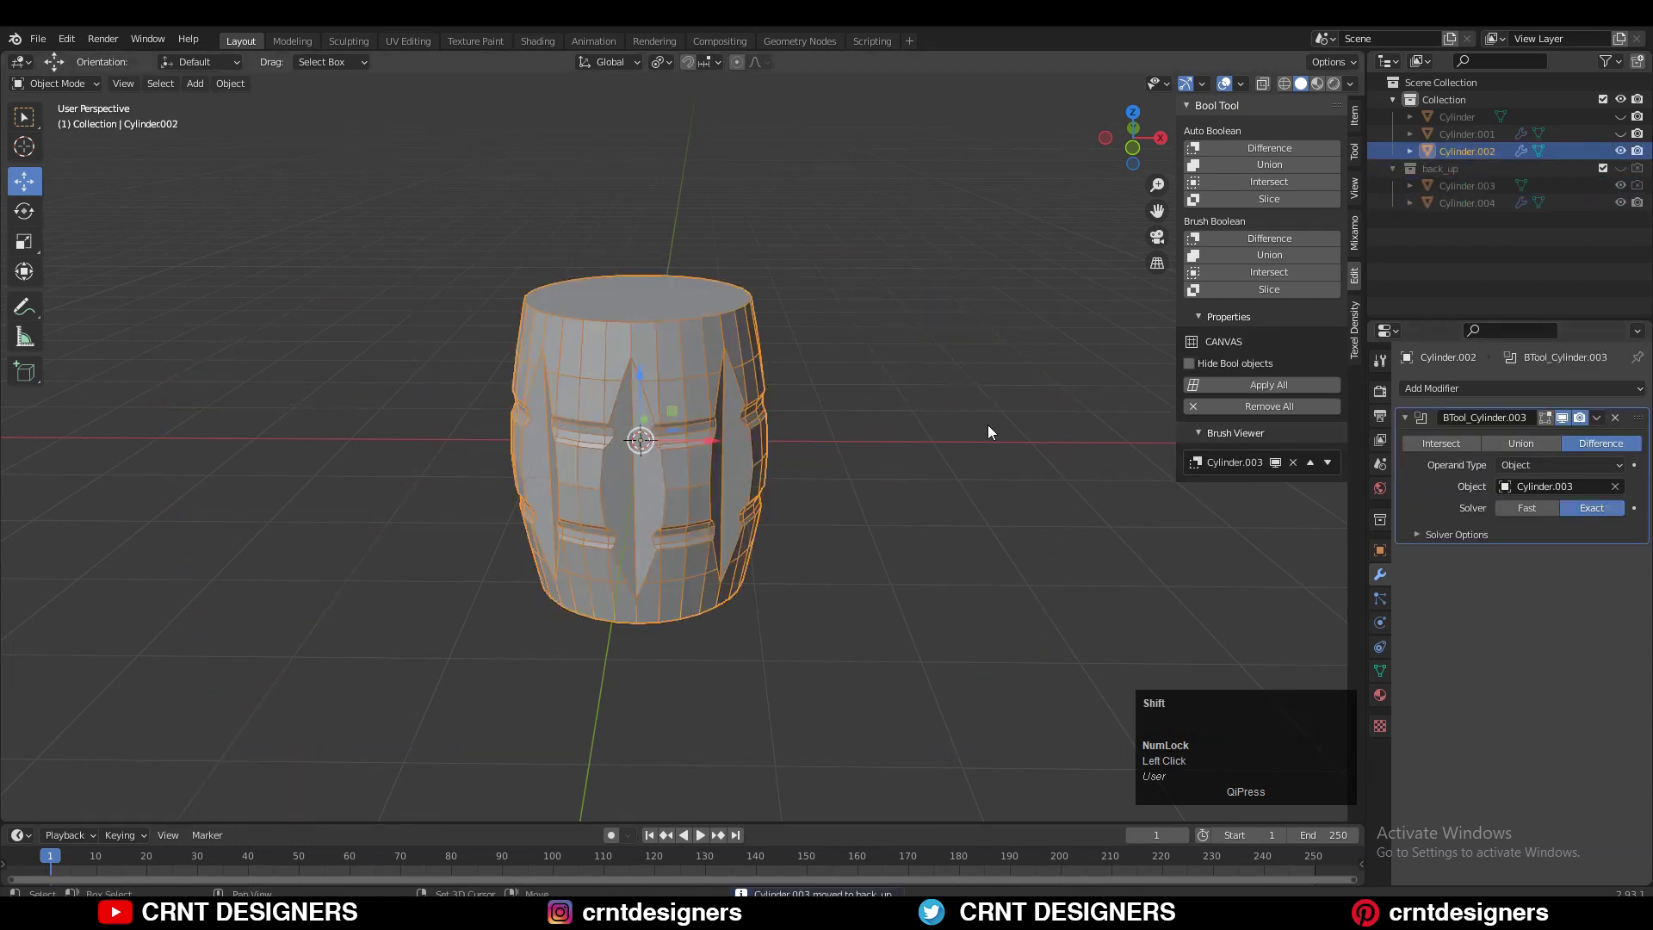
{"action": "middle_click_drag", "start_coordinate": [989, 425], "coordinate": [988, 462], "text": "ctrl"}
{"action": "left_click", "coordinate": [1597, 418]}
{"action": "left_click", "coordinate": [1573, 440]}
- Select all side faces of one barrel segment between two neighbouring groove centres and separate them into their own object
{"action": "key", "text": "Tab"}
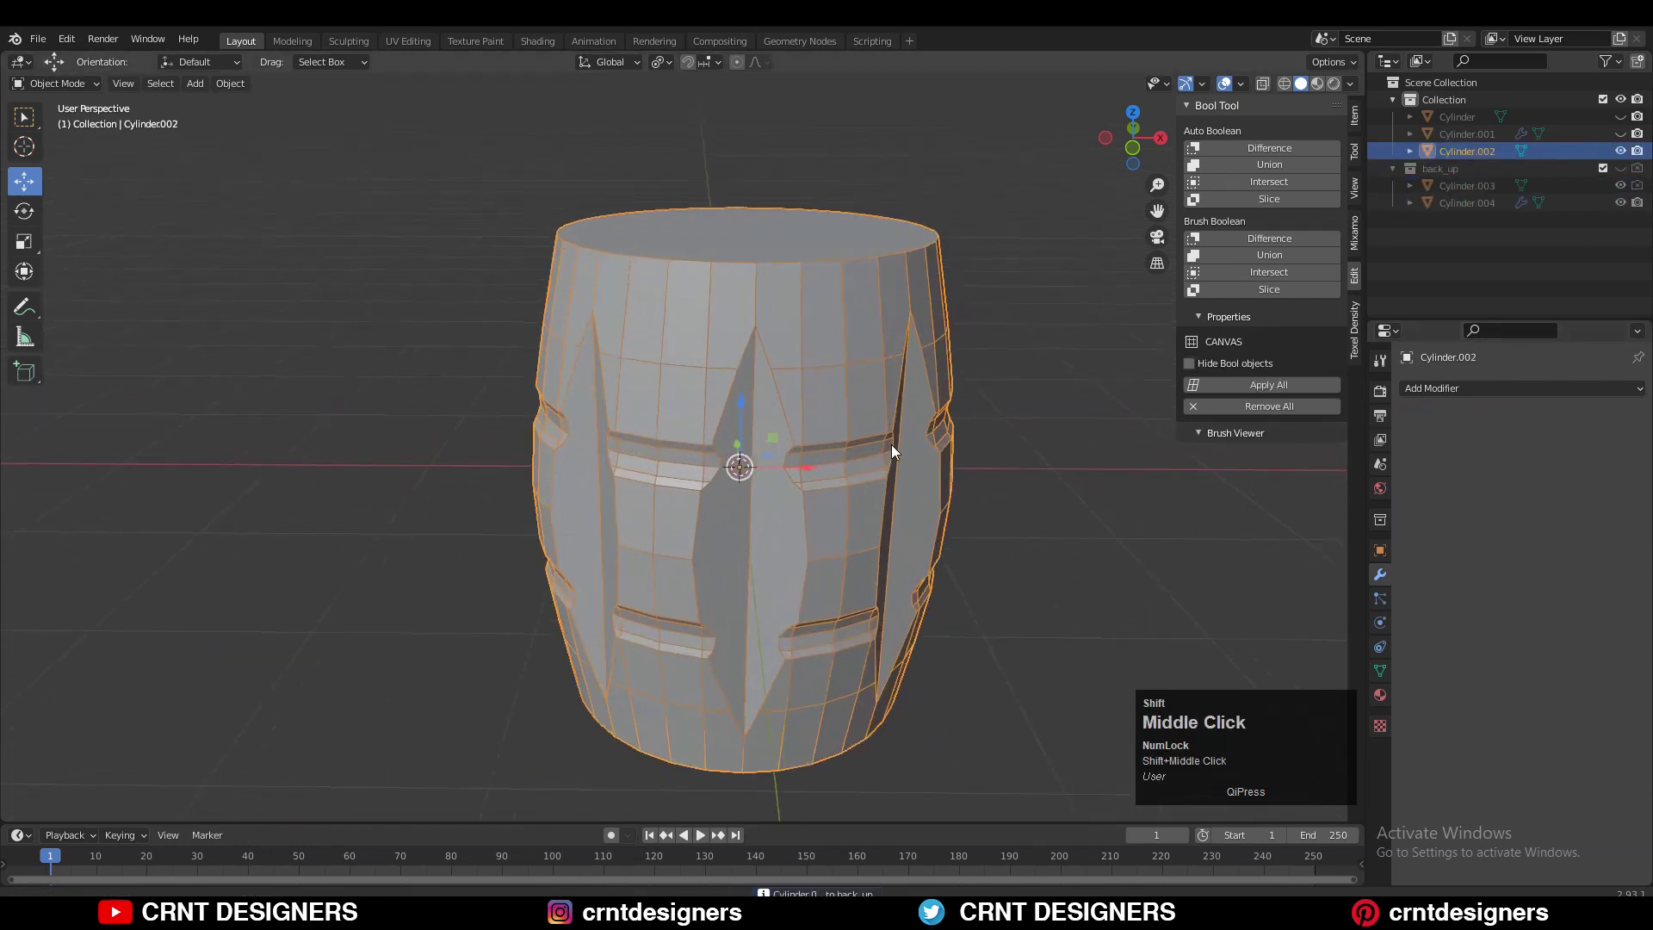
{"action": "middle_click_drag", "start_coordinate": [891, 445], "coordinate": [764, 407]}
{"action": "key", "text": "1"}
{"action": "left_click", "coordinate": [715, 240]}
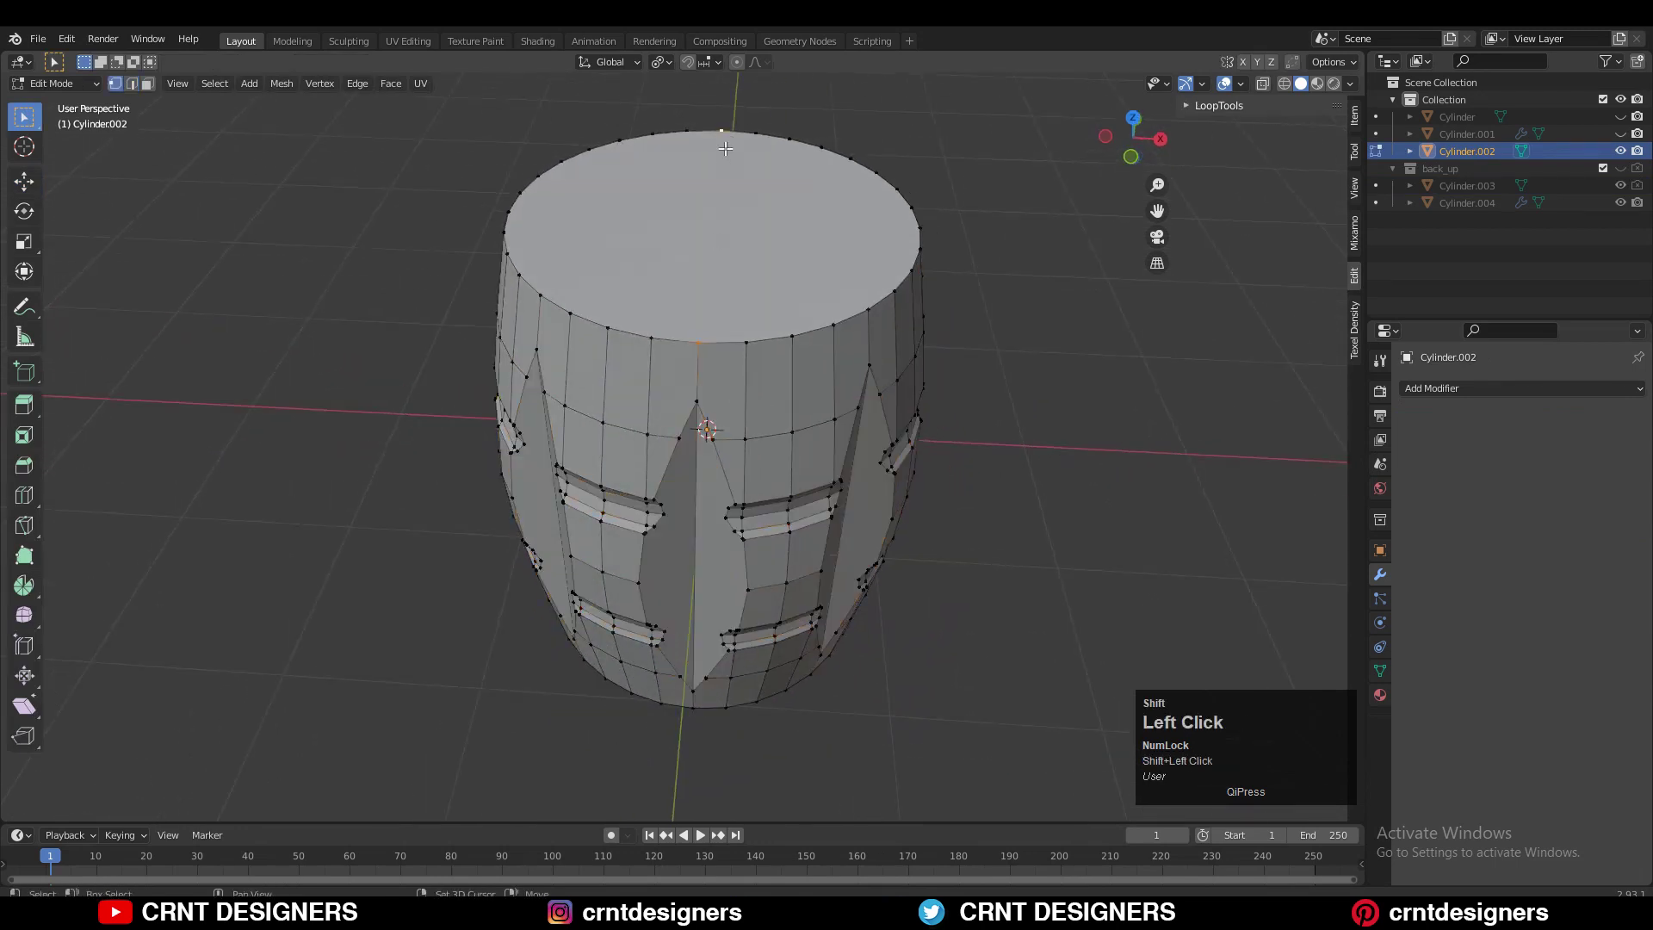
{"action": "left_click", "coordinate": [1138, 125]}
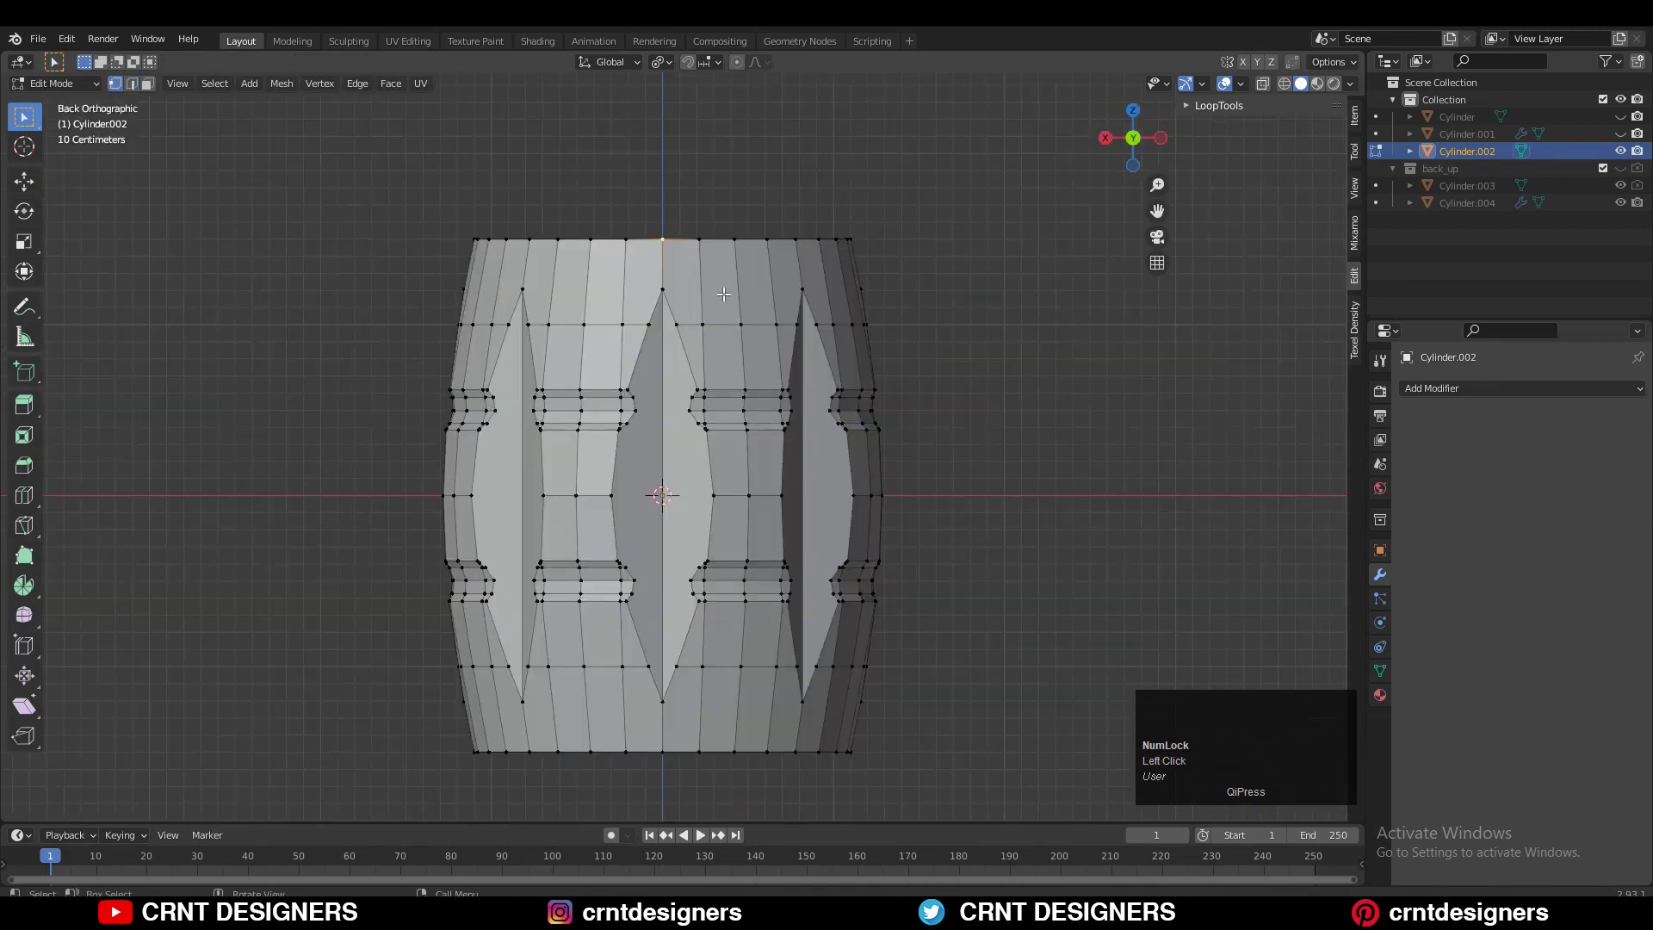
{"action": "left_click_drag", "start_coordinate": [530, 622], "coordinate": [530, 622]}
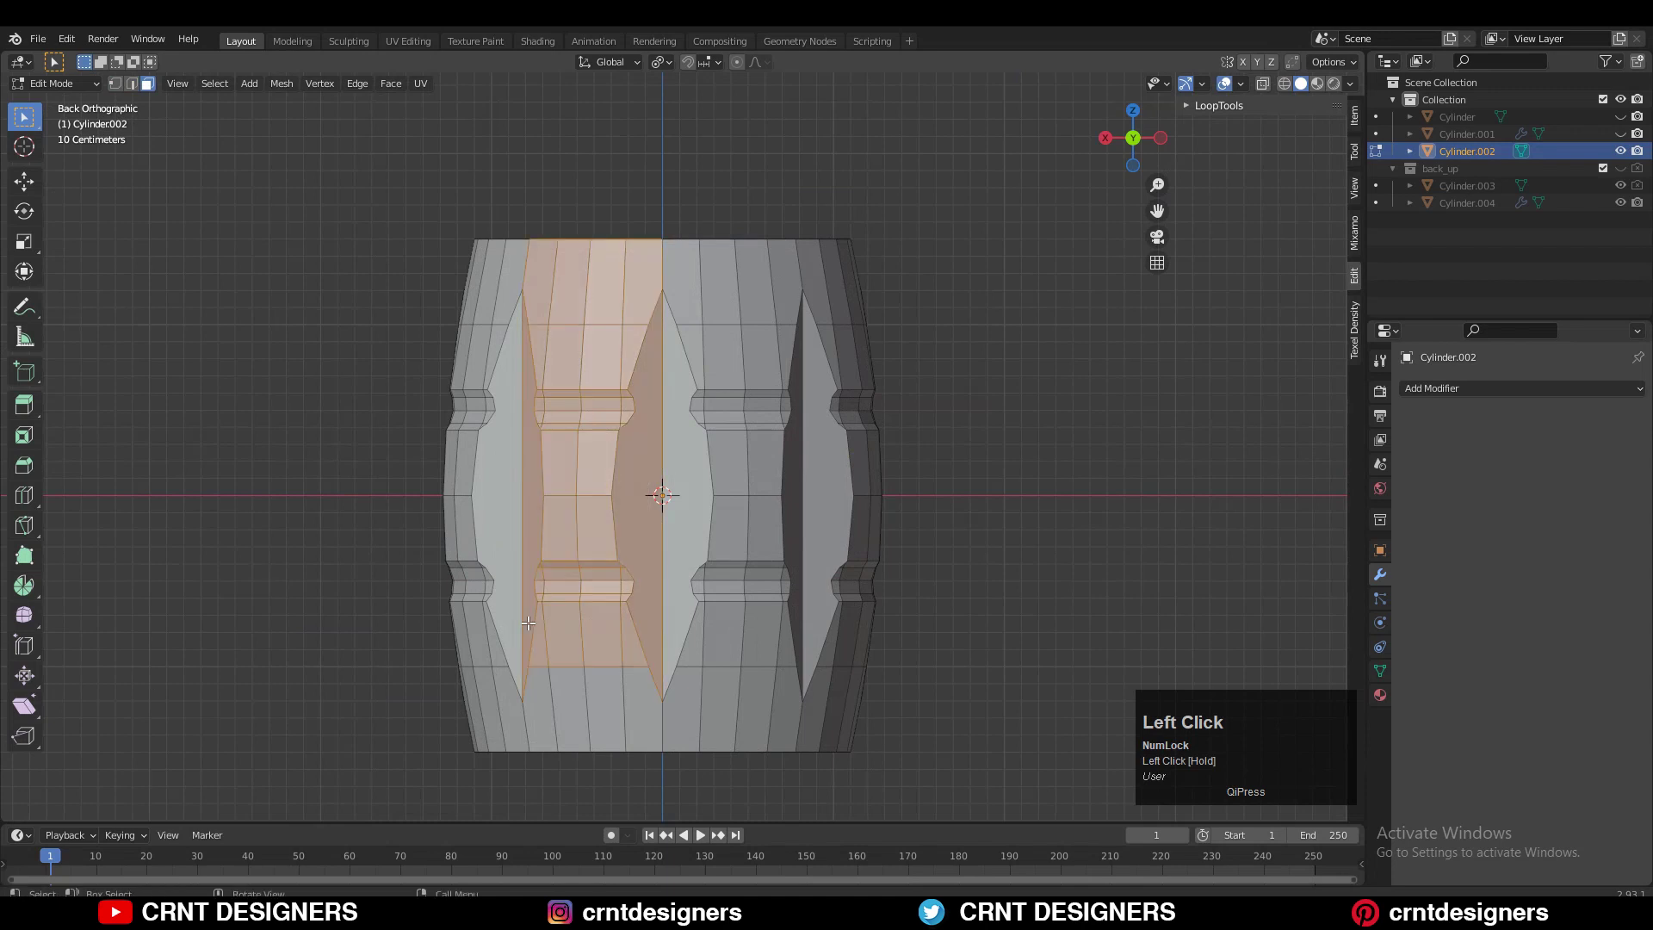
{"action": "middle_click_drag", "start_coordinate": [529, 622], "coordinate": [738, 436]}
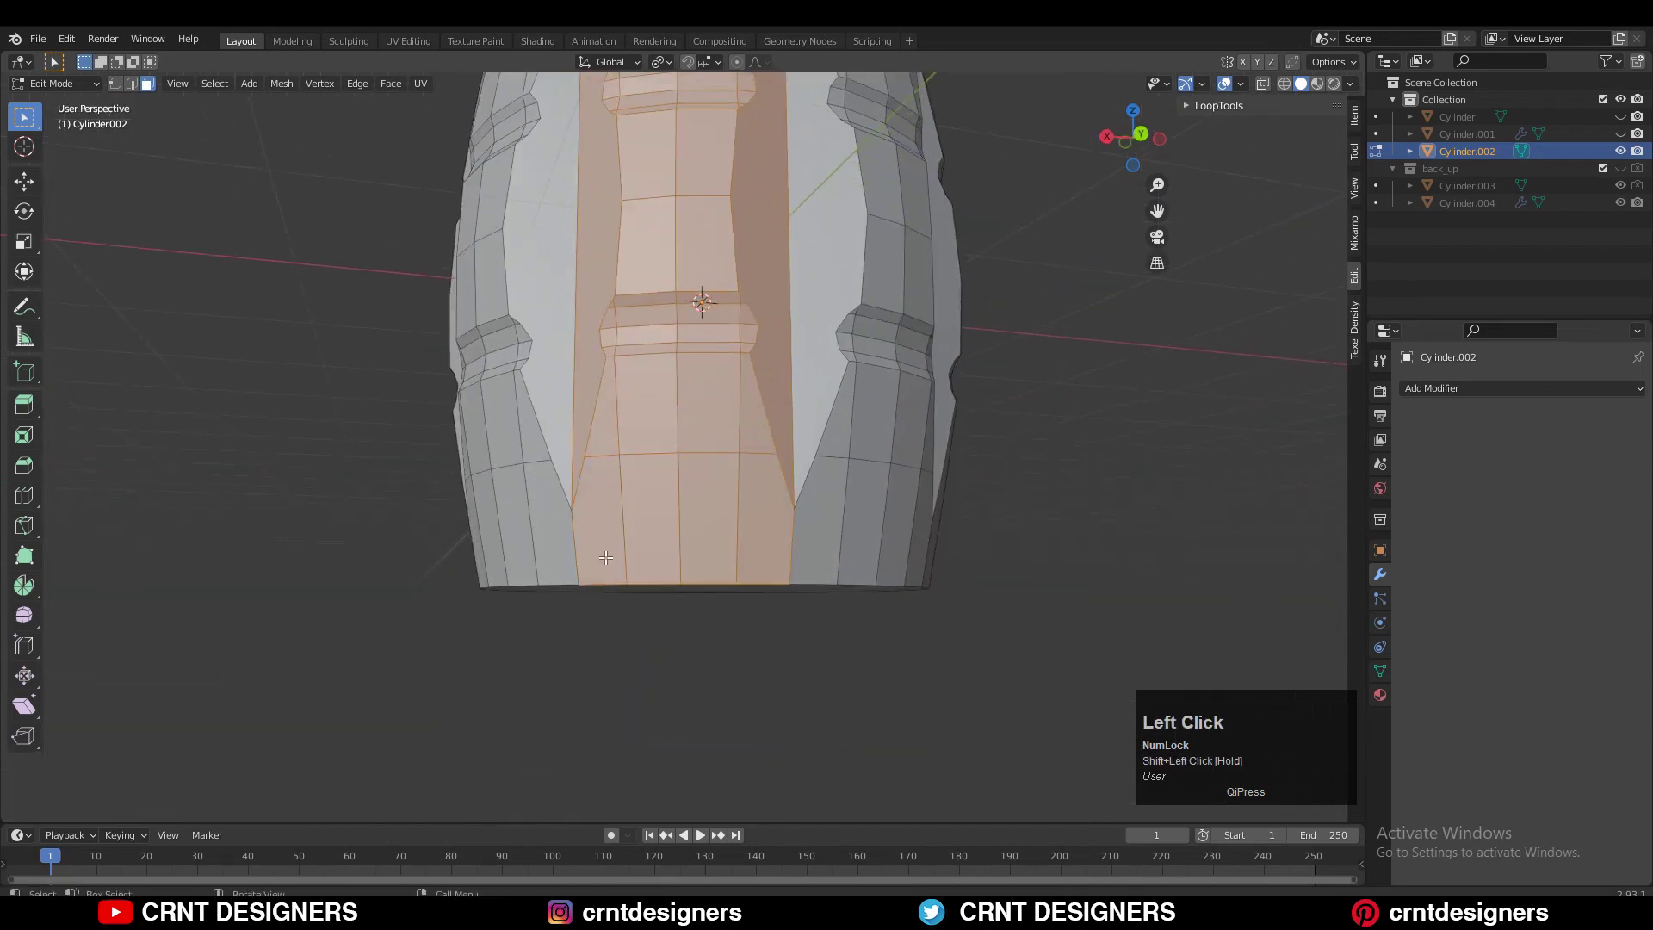
{"action": "middle_click_drag", "start_coordinate": [606, 558], "coordinate": [711, 521], "text": "ctrl"}
{"action": "key", "text": "p"}
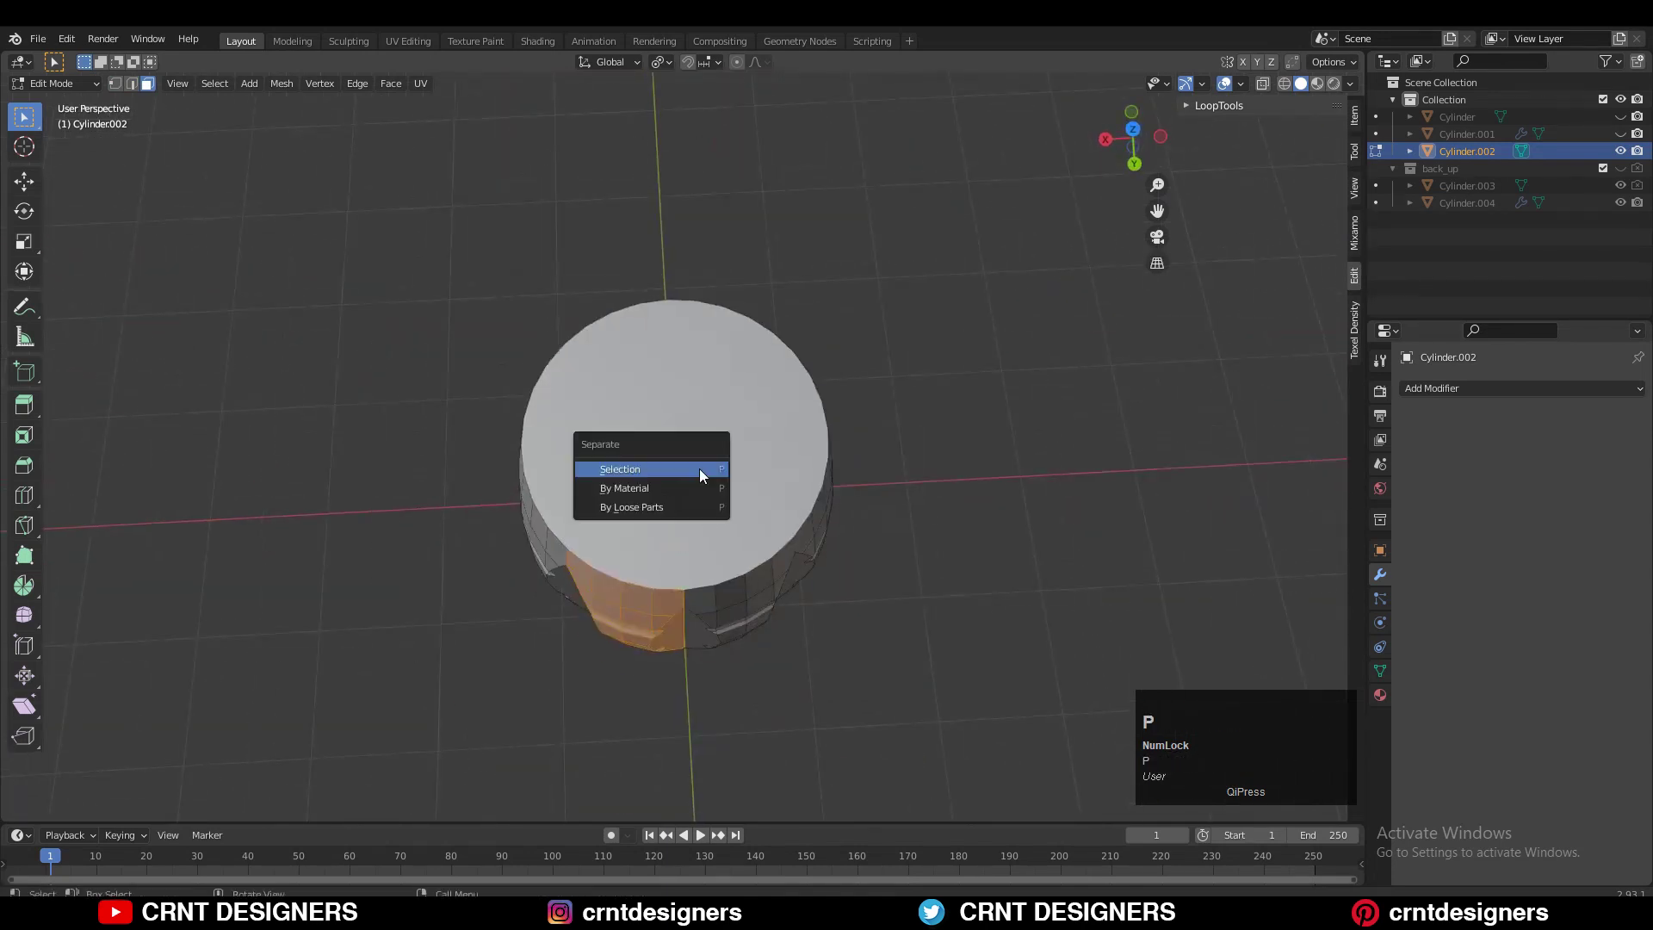
{"action": "left_click", "coordinate": [699, 465]}
- Return to Object Mode and hide the rest of the barrel, keeping only the separated segment shown
{"action": "key", "text": "Tab"}
{"action": "left_click", "coordinate": [745, 410]}
{"action": "key", "text": "h"}
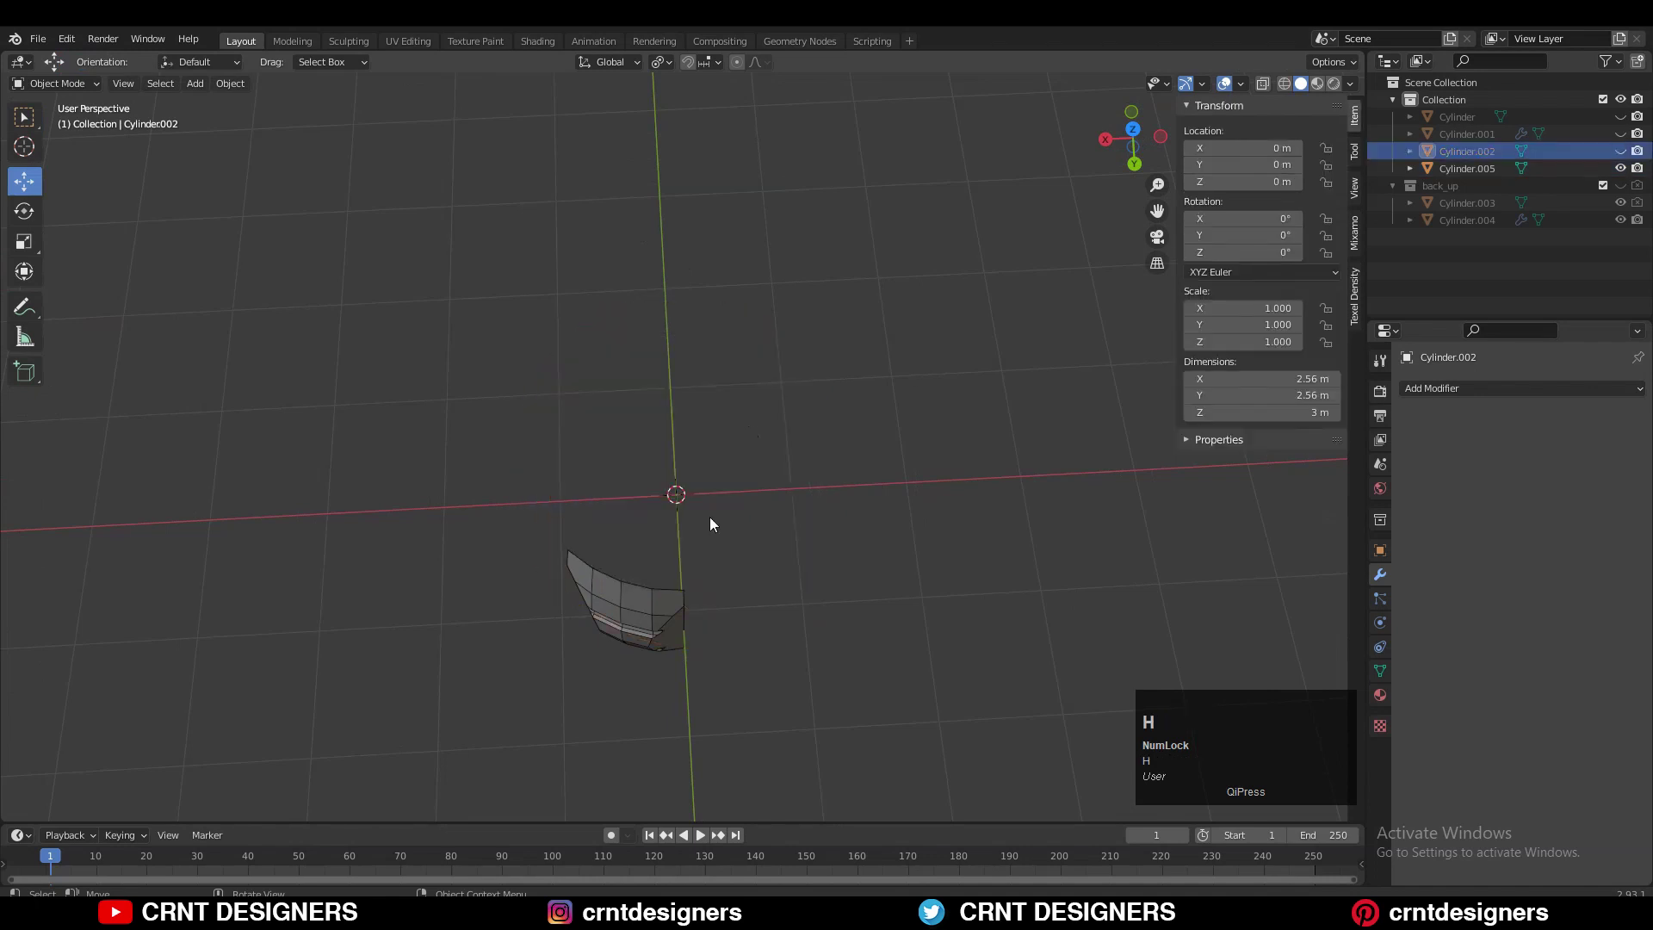
- Rotate the separated segment by -22.5° about Z in top view to centre it on the Y axis
{"action": "left_click", "coordinate": [663, 590]}
{"action": "left_click", "coordinate": [1106, 140]}
{"action": "middle_click_drag", "start_coordinate": [1072, 200], "coordinate": [840, 530]}
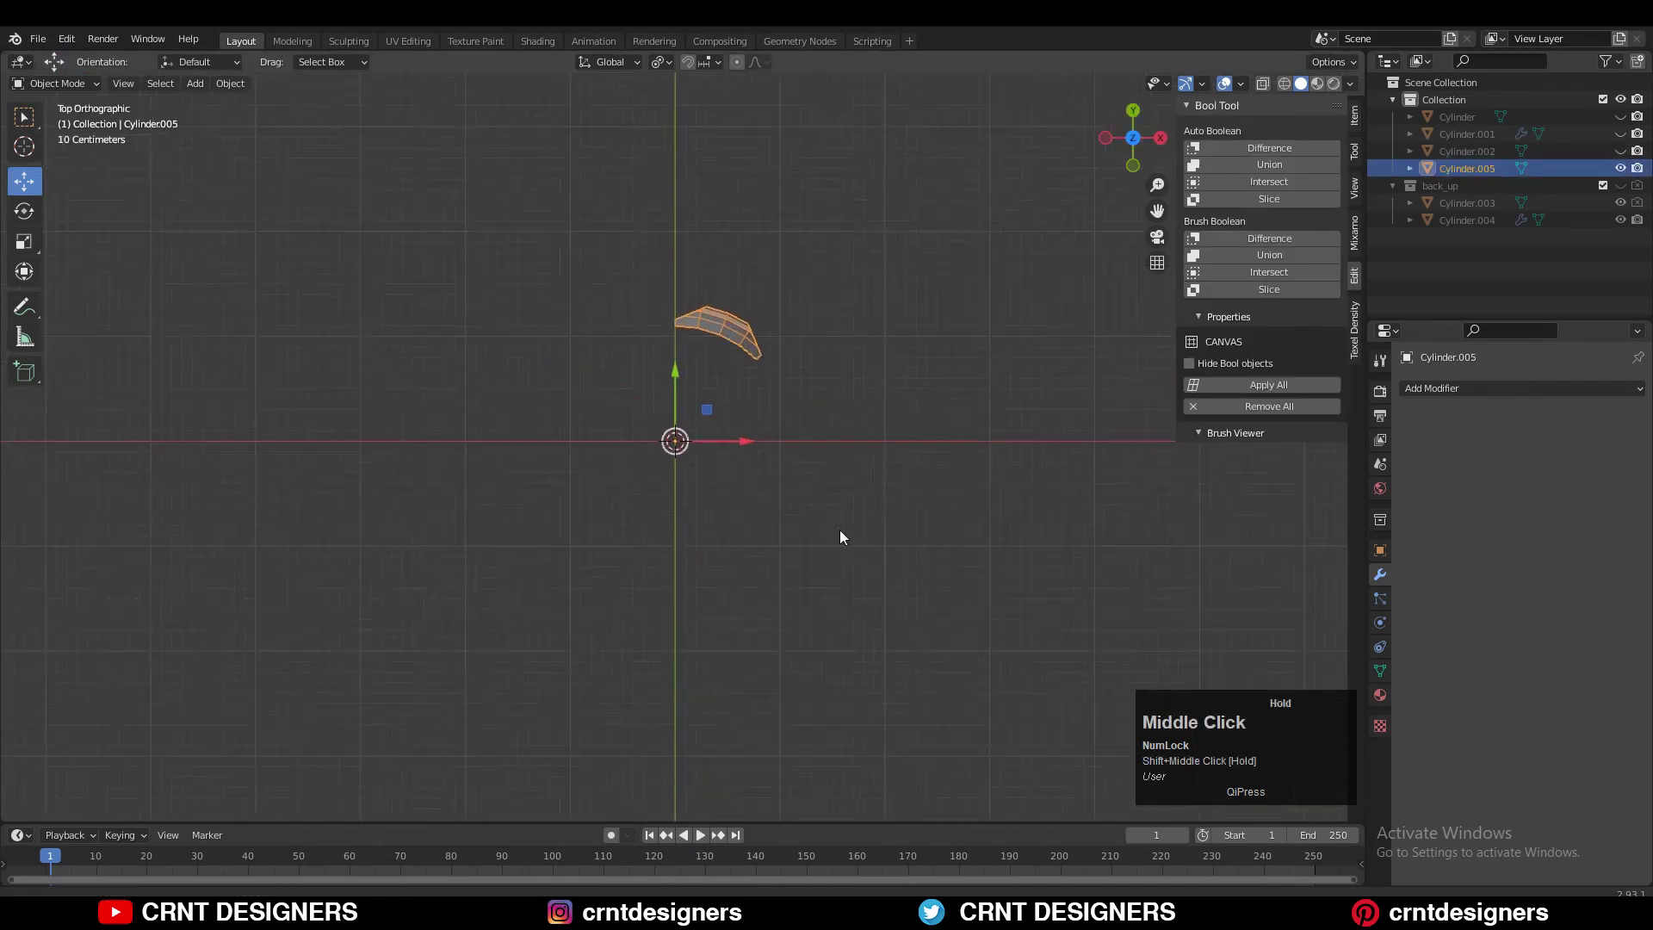
{"action": "key", "text": "r"}
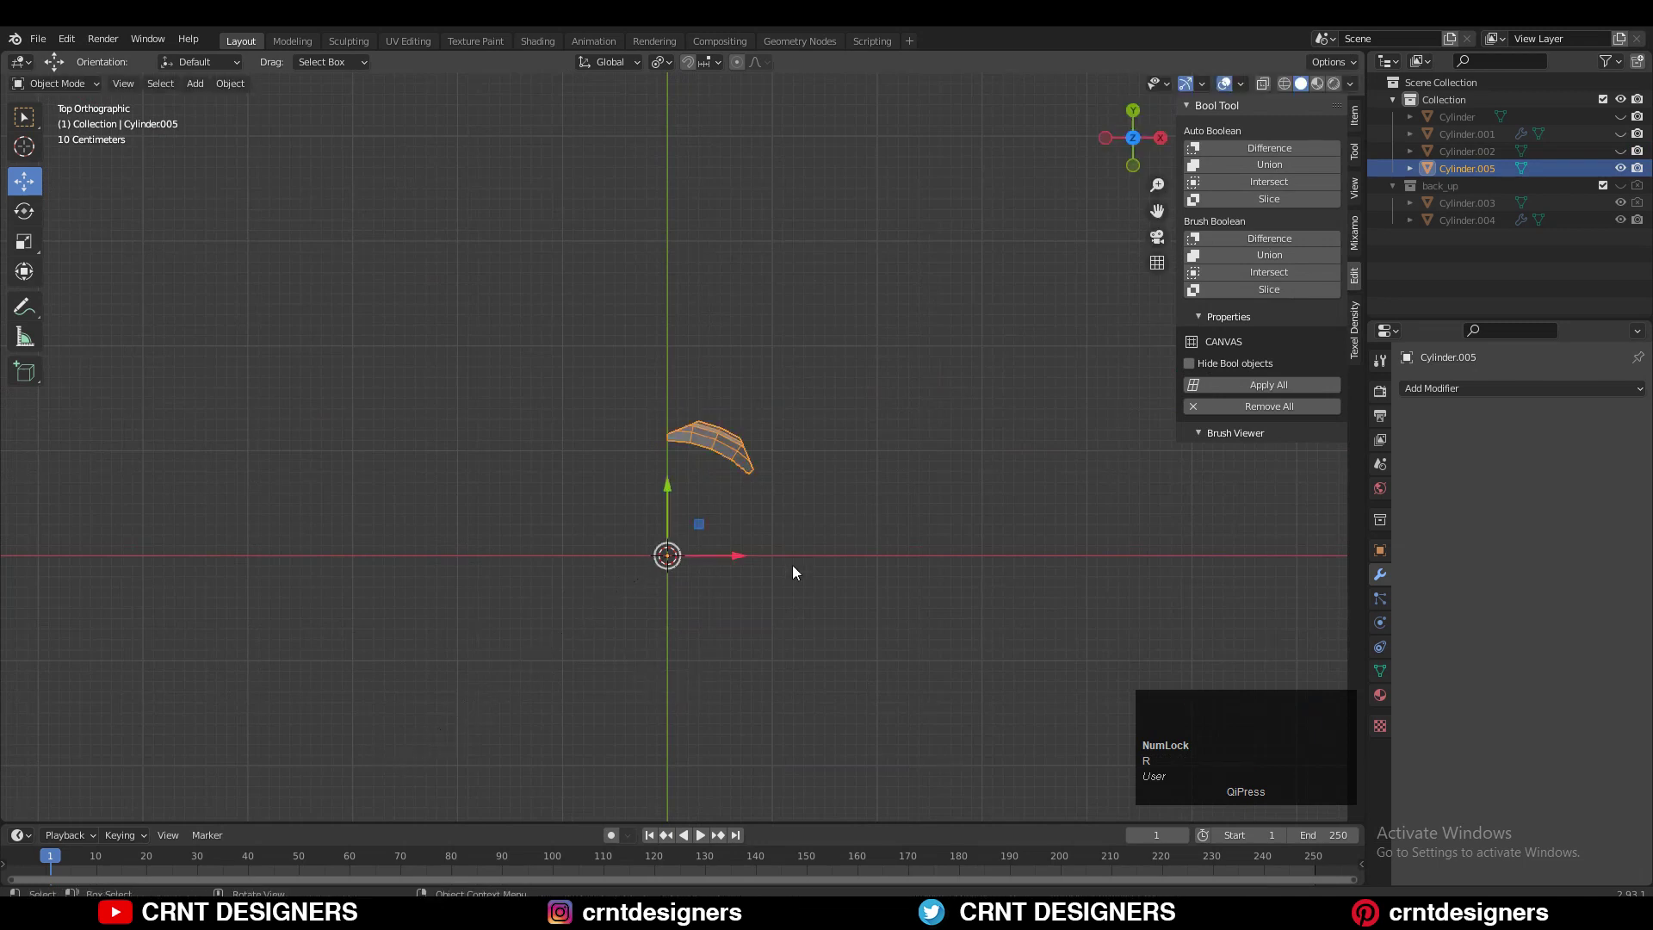
{"action": "left_click", "coordinate": [956, 414]}
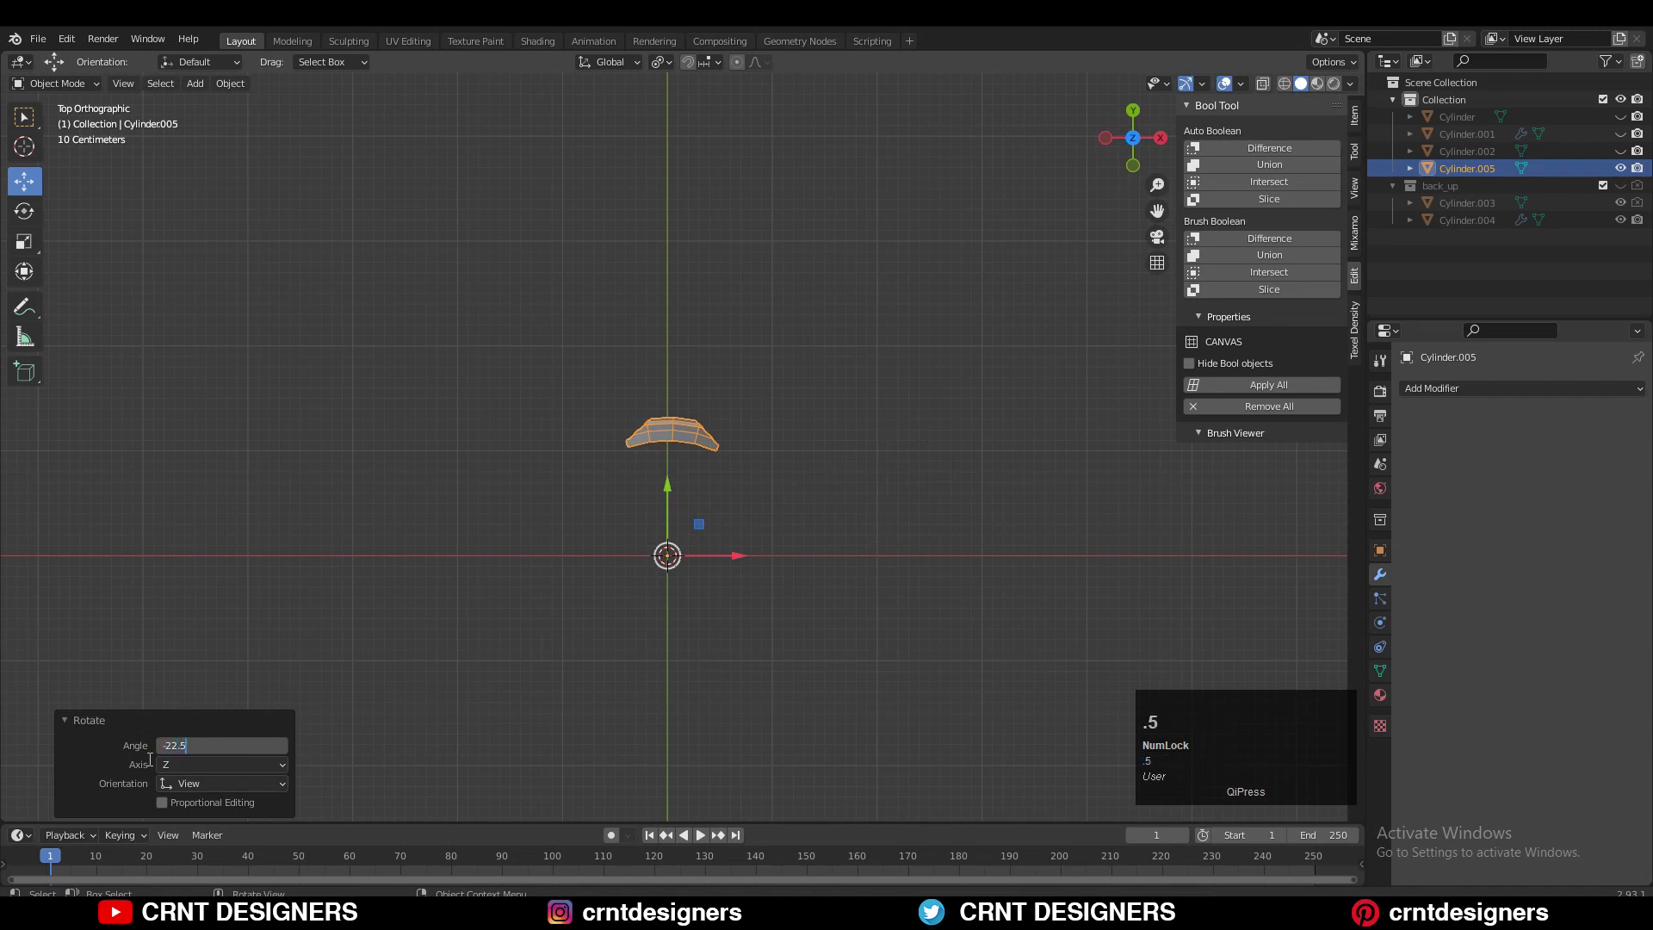
- Rotate the segment 180° about Z so that it faces the front
{"action": "middle_click_drag", "start_coordinate": [679, 443], "coordinate": [723, 633], "text": "ctrl"}
{"action": "middle_click_drag", "start_coordinate": [814, 591], "coordinate": [794, 517], "text": "shift"}
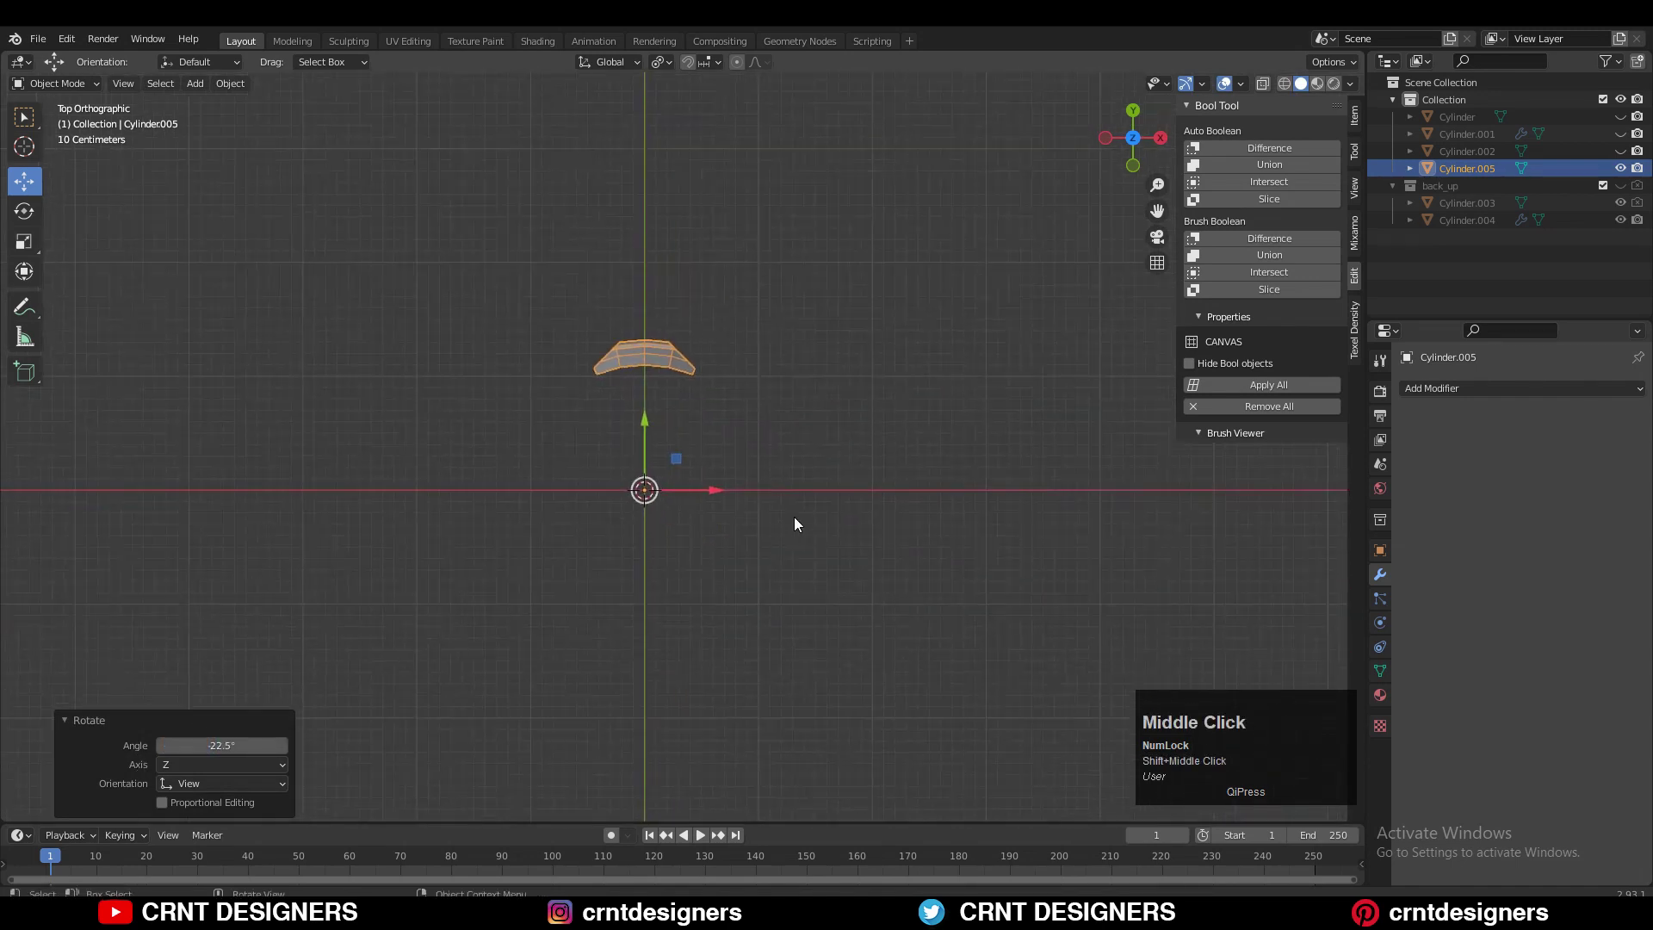
{"action": "key", "text": "r"}
{"action": "middle_click_drag", "start_coordinate": [433, 467], "coordinate": [737, 427]}
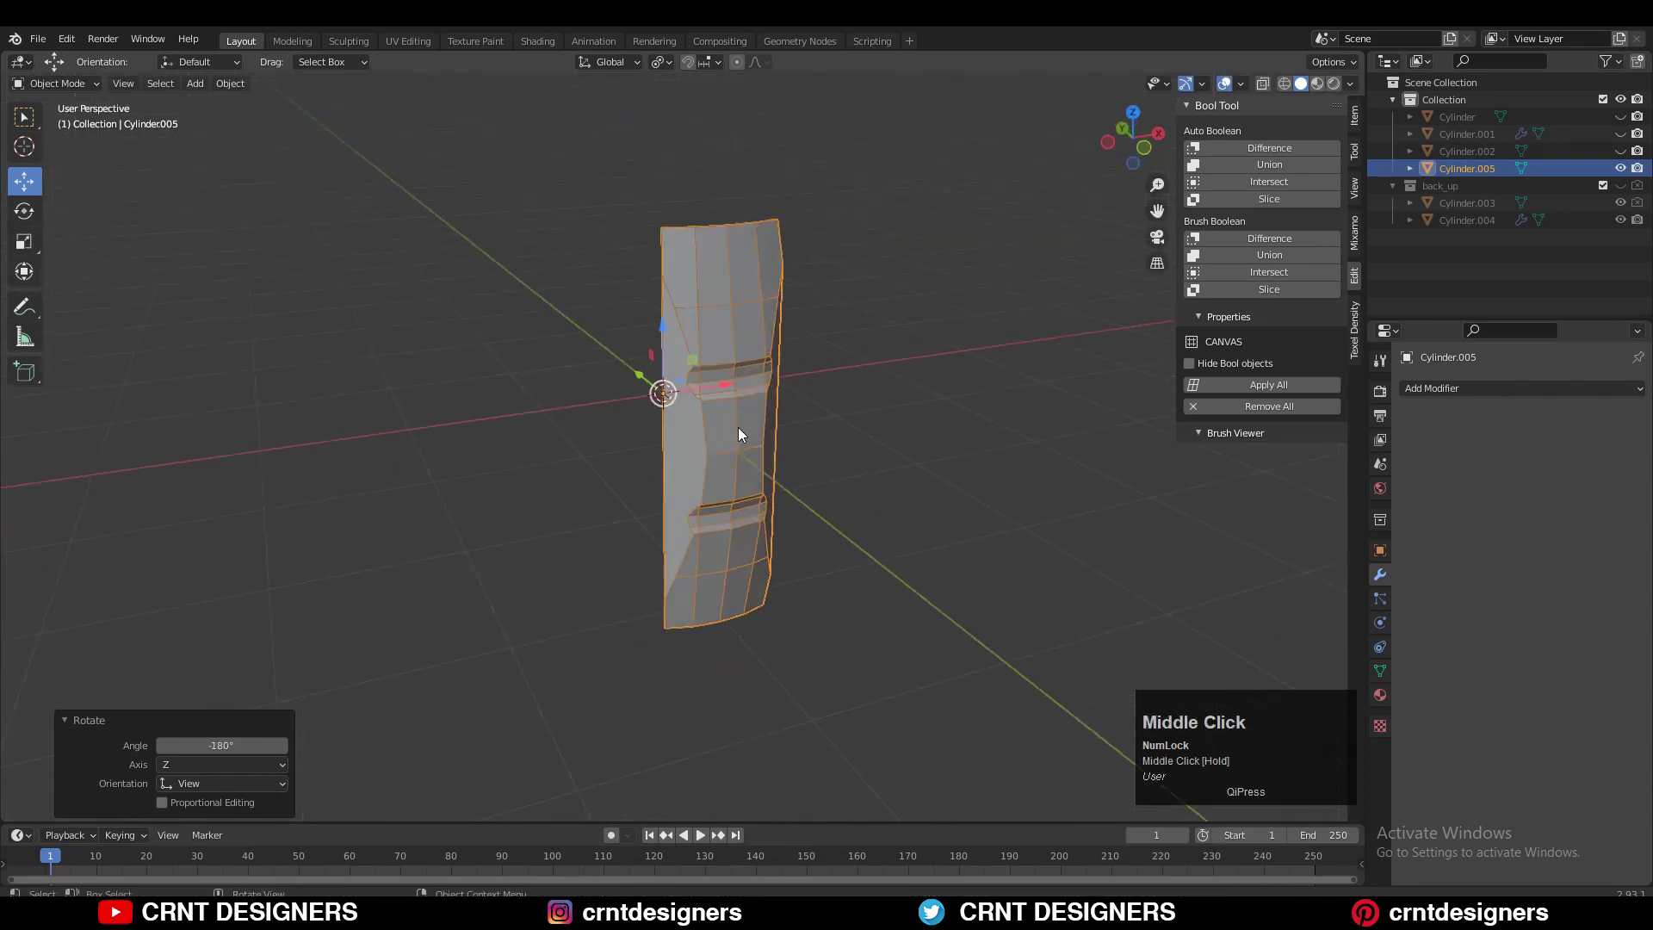
{"action": "left_click", "coordinate": [728, 427]}
- Connect the mid-height vertices across the segment's left side face with a new edge in Edit Mode
{"action": "left_click", "coordinate": [1144, 137]}
{"action": "key", "text": "Tab"}
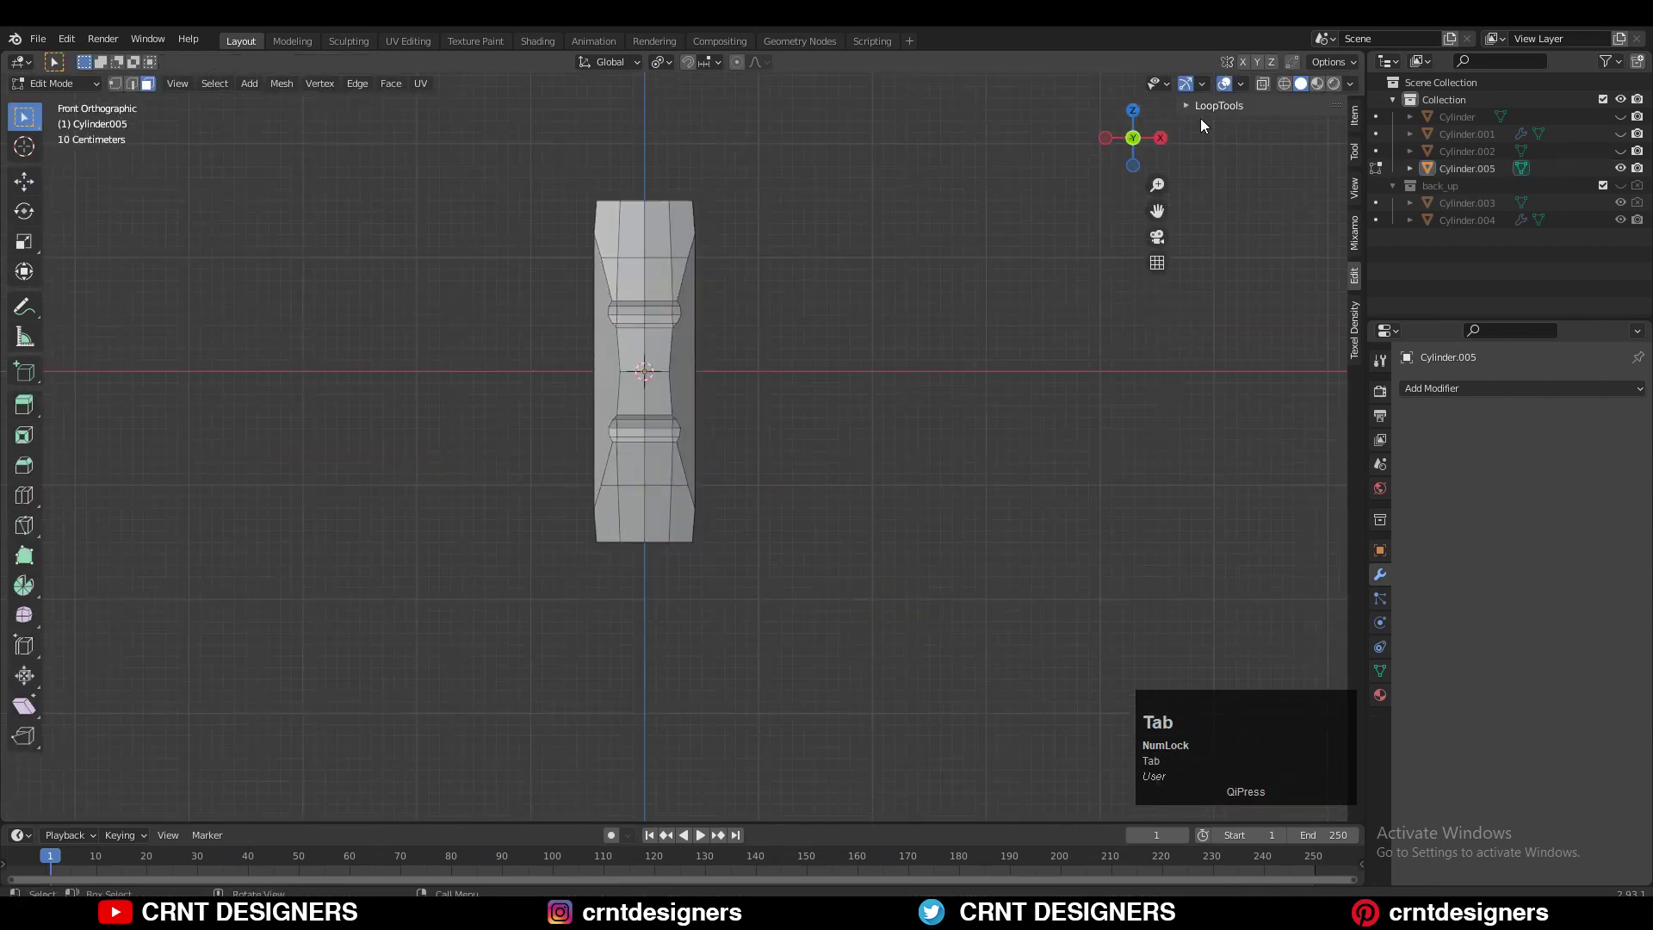
{"action": "middle_click_drag", "start_coordinate": [689, 391], "coordinate": [523, 325], "text": "ctrl"}
{"action": "left_click", "coordinate": [543, 324]}
{"action": "key", "text": "1"}
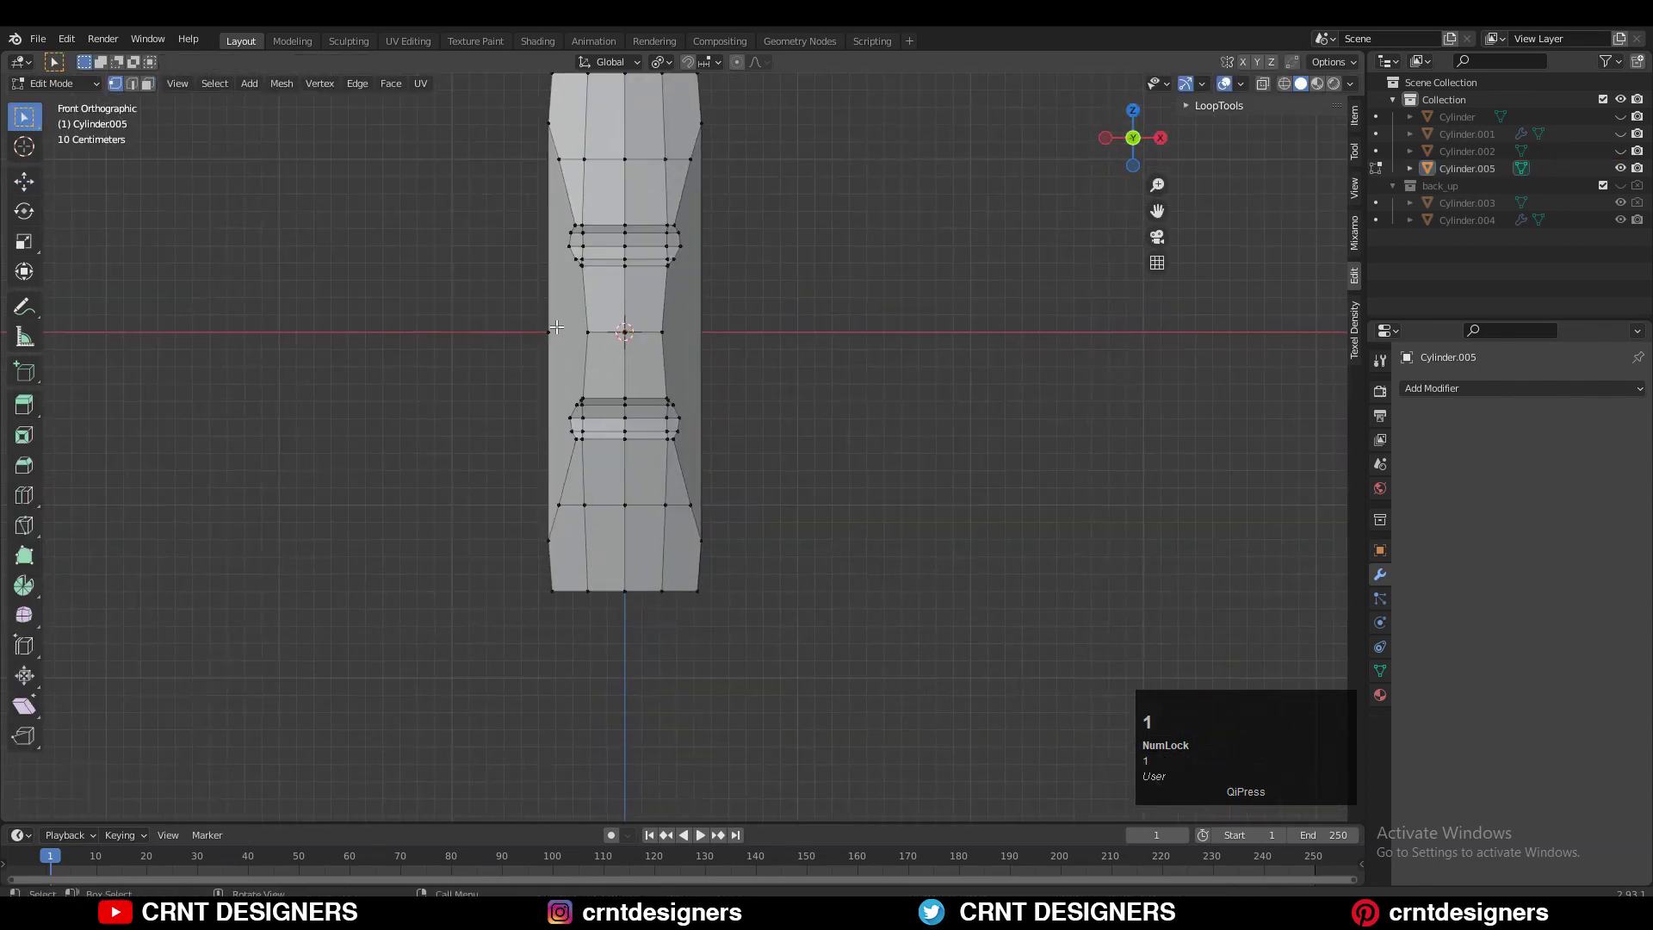
{"action": "right_click", "coordinate": [568, 334]}
{"action": "left_click", "coordinate": [564, 317]}
{"action": "middle_click_drag", "start_coordinate": [563, 317], "coordinate": [506, 352], "text": "ctrl"}
{"action": "right_click", "coordinate": [506, 351]}
{"action": "left_click", "coordinate": [487, 259]}
{"action": "left_click", "coordinate": [909, 428]}
{"action": "middle_click_drag", "start_coordinate": [844, 379], "coordinate": [719, 504], "text": "ctrl"}
{"action": "left_click", "coordinate": [715, 506]}
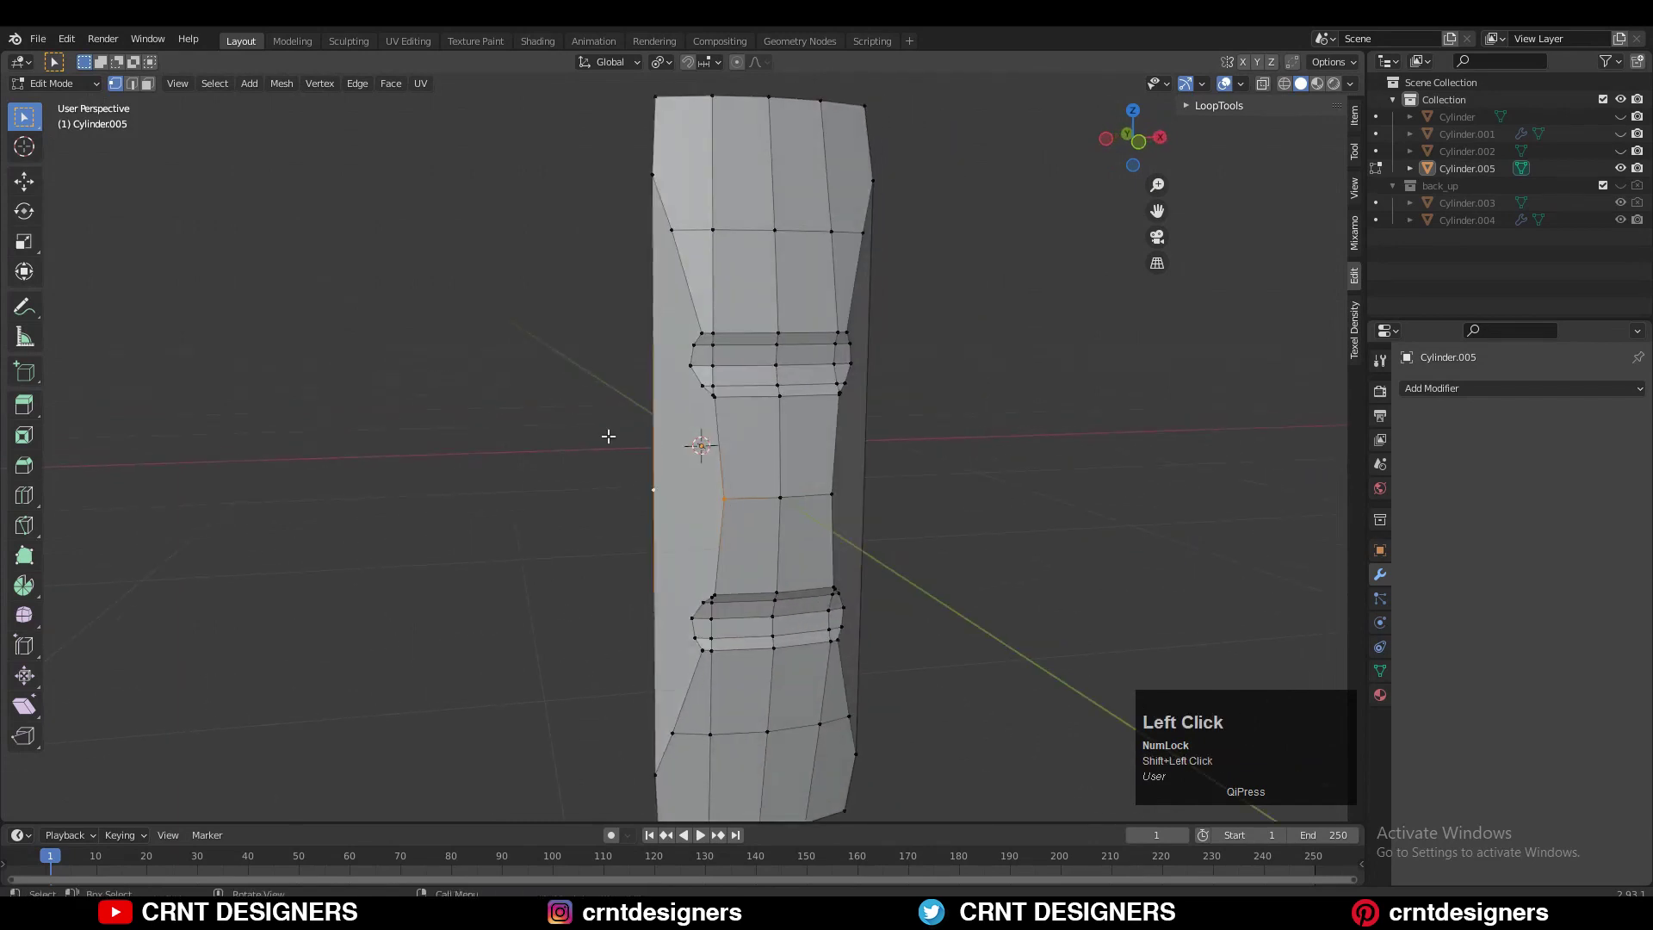
{"action": "right_click", "coordinate": [608, 437]}
{"action": "left_click", "coordinate": [608, 432]}
{"action": "middle_click_drag", "start_coordinate": [609, 432], "coordinate": [1099, 190], "text": "ctrl"}
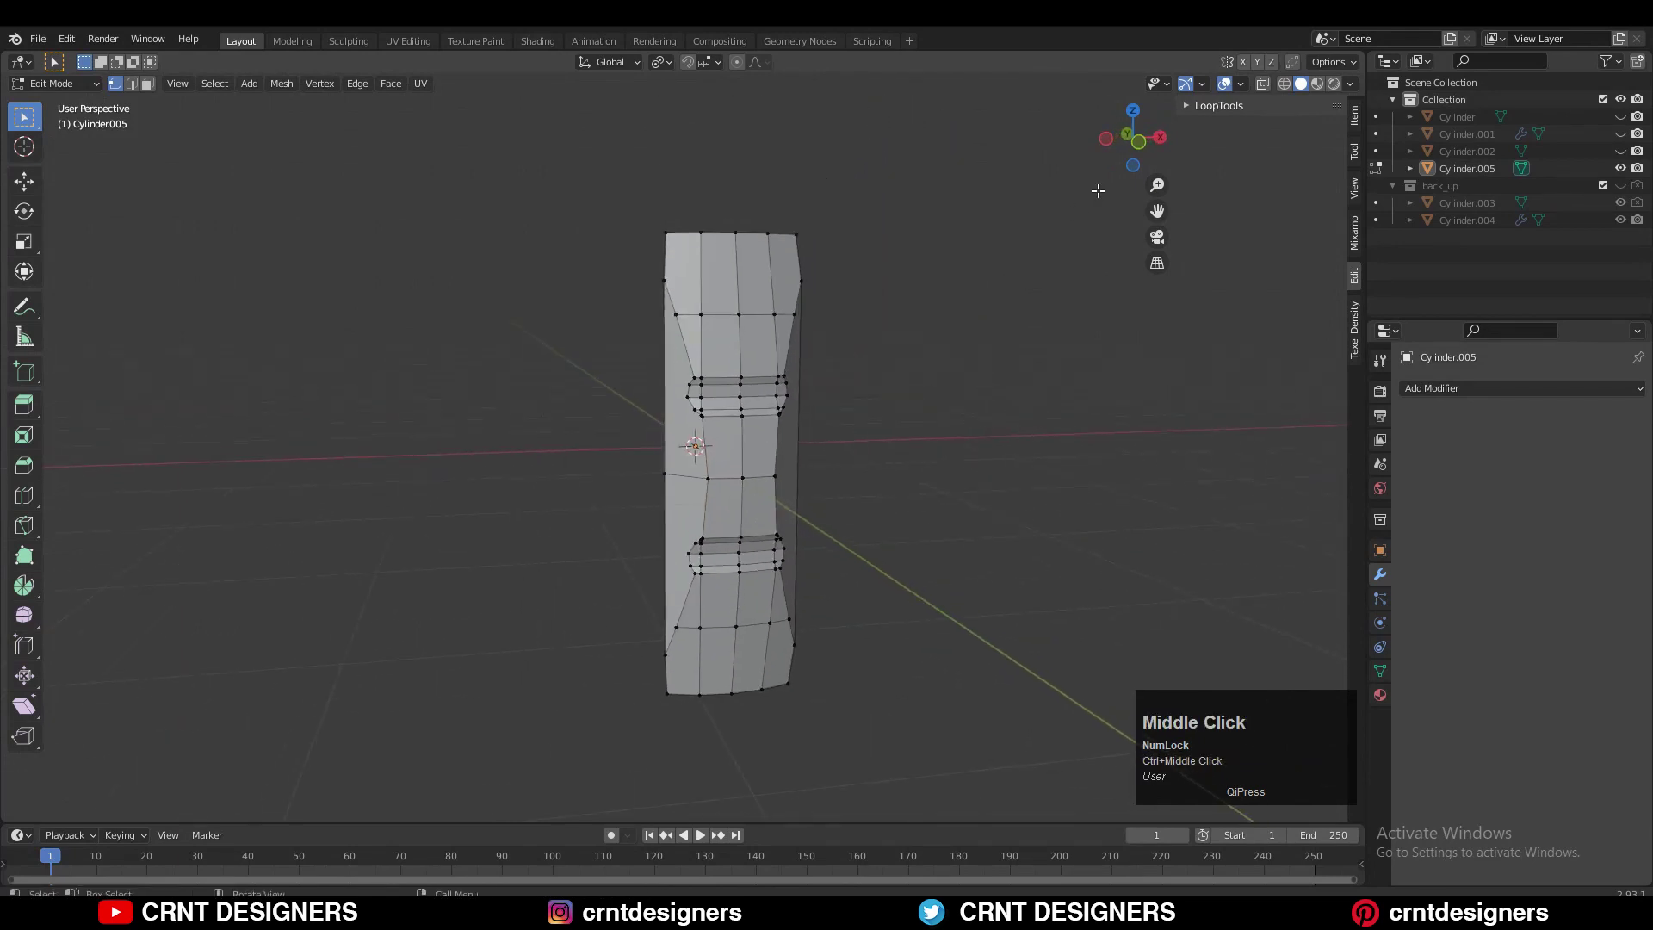
- Delete all faces in the lower half of the segment
{"action": "left_click", "coordinate": [1139, 151]}
{"action": "key", "text": "3"}
{"action": "left_click_drag", "start_coordinate": [867, 454], "coordinate": [508, 663]}
{"action": "key", "text": "x"}
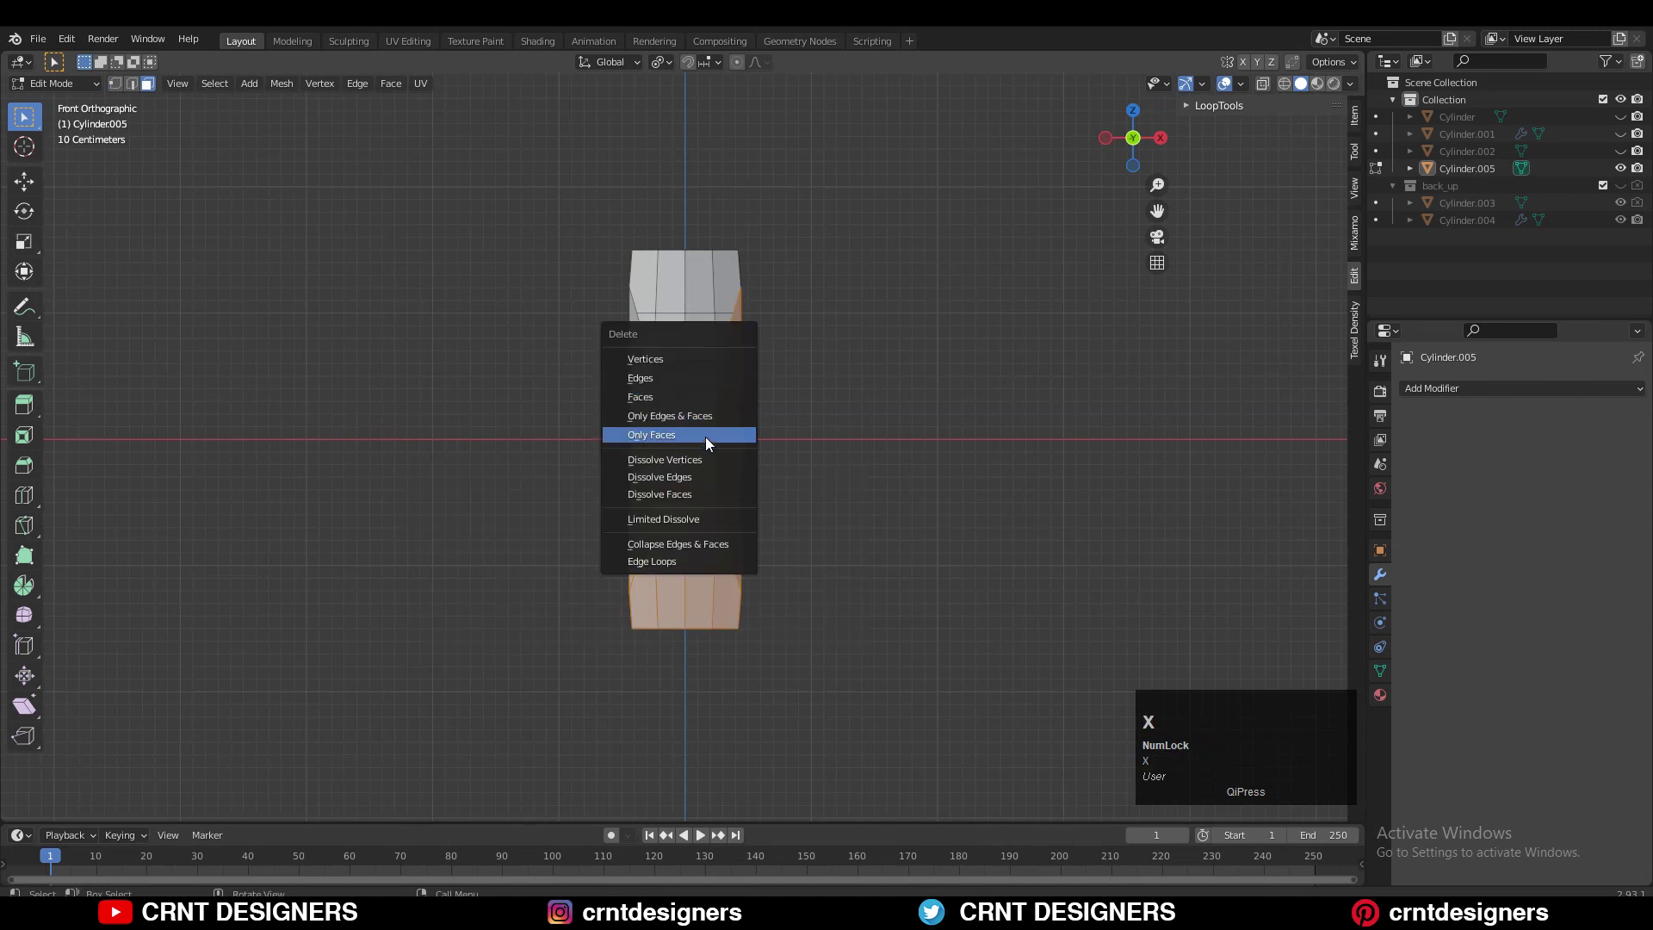
{"action": "left_click", "coordinate": [726, 397]}
- Delete the faces on the right half of the remaining segment, keeping only the upper-left quarter
{"action": "left_click_drag", "start_coordinate": [799, 170], "coordinate": [685, 538]}
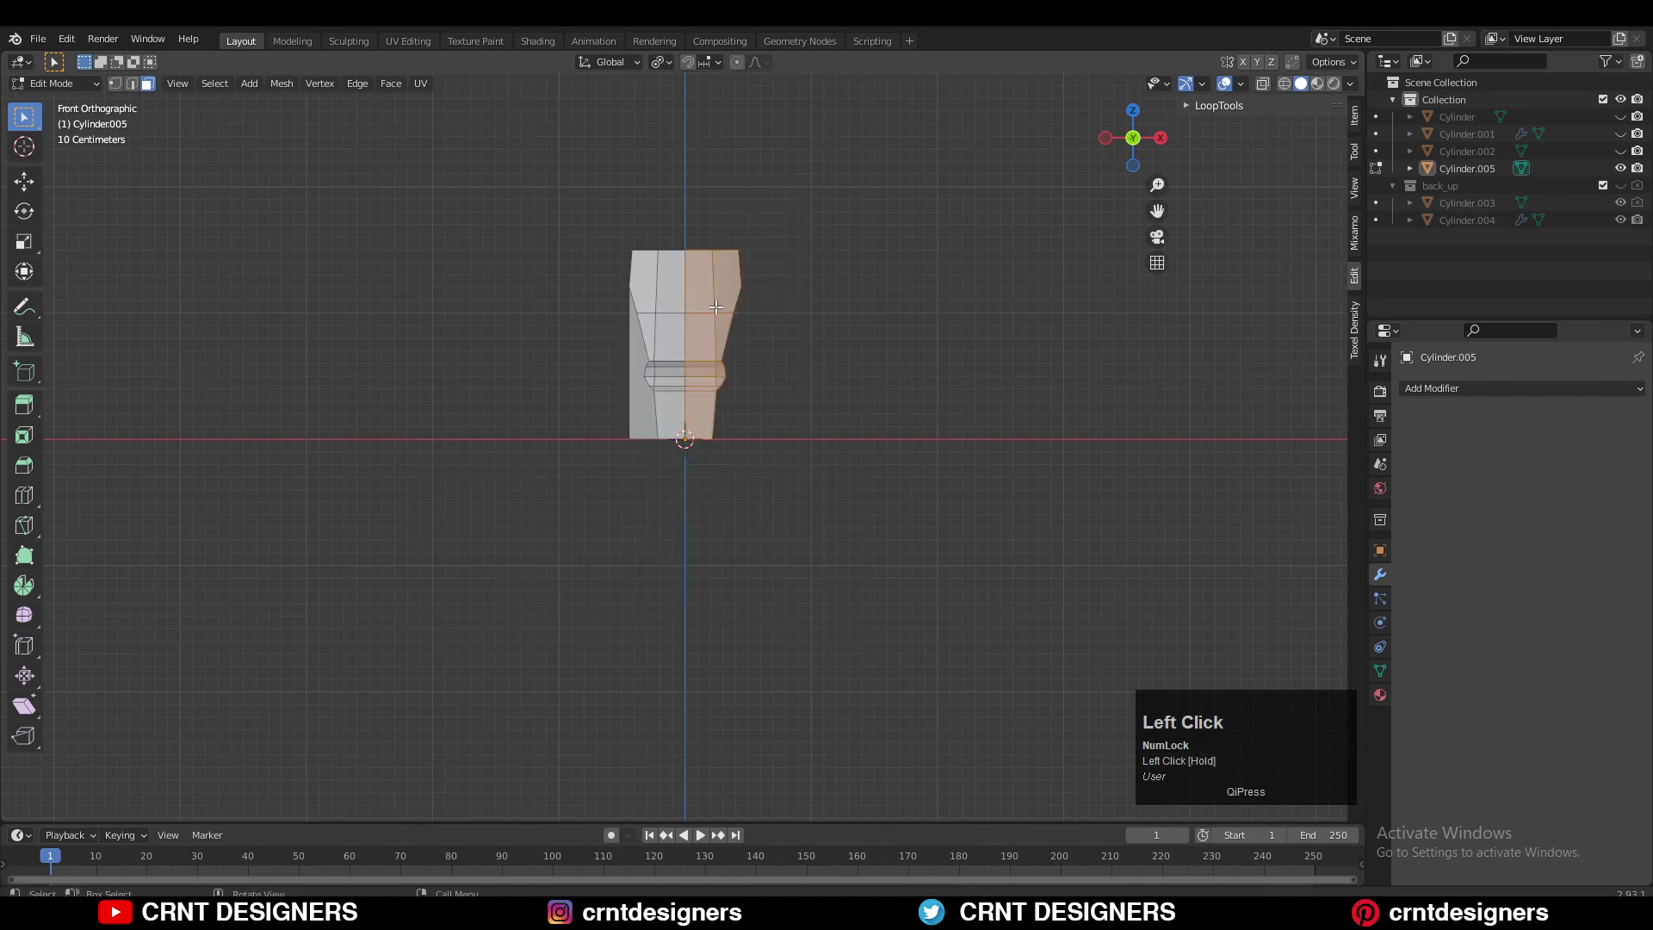
{"action": "key", "text": "x"}
{"action": "left_click", "coordinate": [715, 309]}
{"action": "middle_click_drag", "start_coordinate": [712, 374], "coordinate": [772, 377], "text": "shift"}
{"action": "left_click", "coordinate": [771, 376]}
- Dissolve the vertical middle edge on the panel below the band and replace it with a centred loop cut
{"action": "middle_click_drag", "start_coordinate": [751, 437], "coordinate": [904, 359], "text": "ctrl"}
{"action": "scroll", "coordinate": [662, 509], "scroll_direction": "down", "scroll_amount": 2}
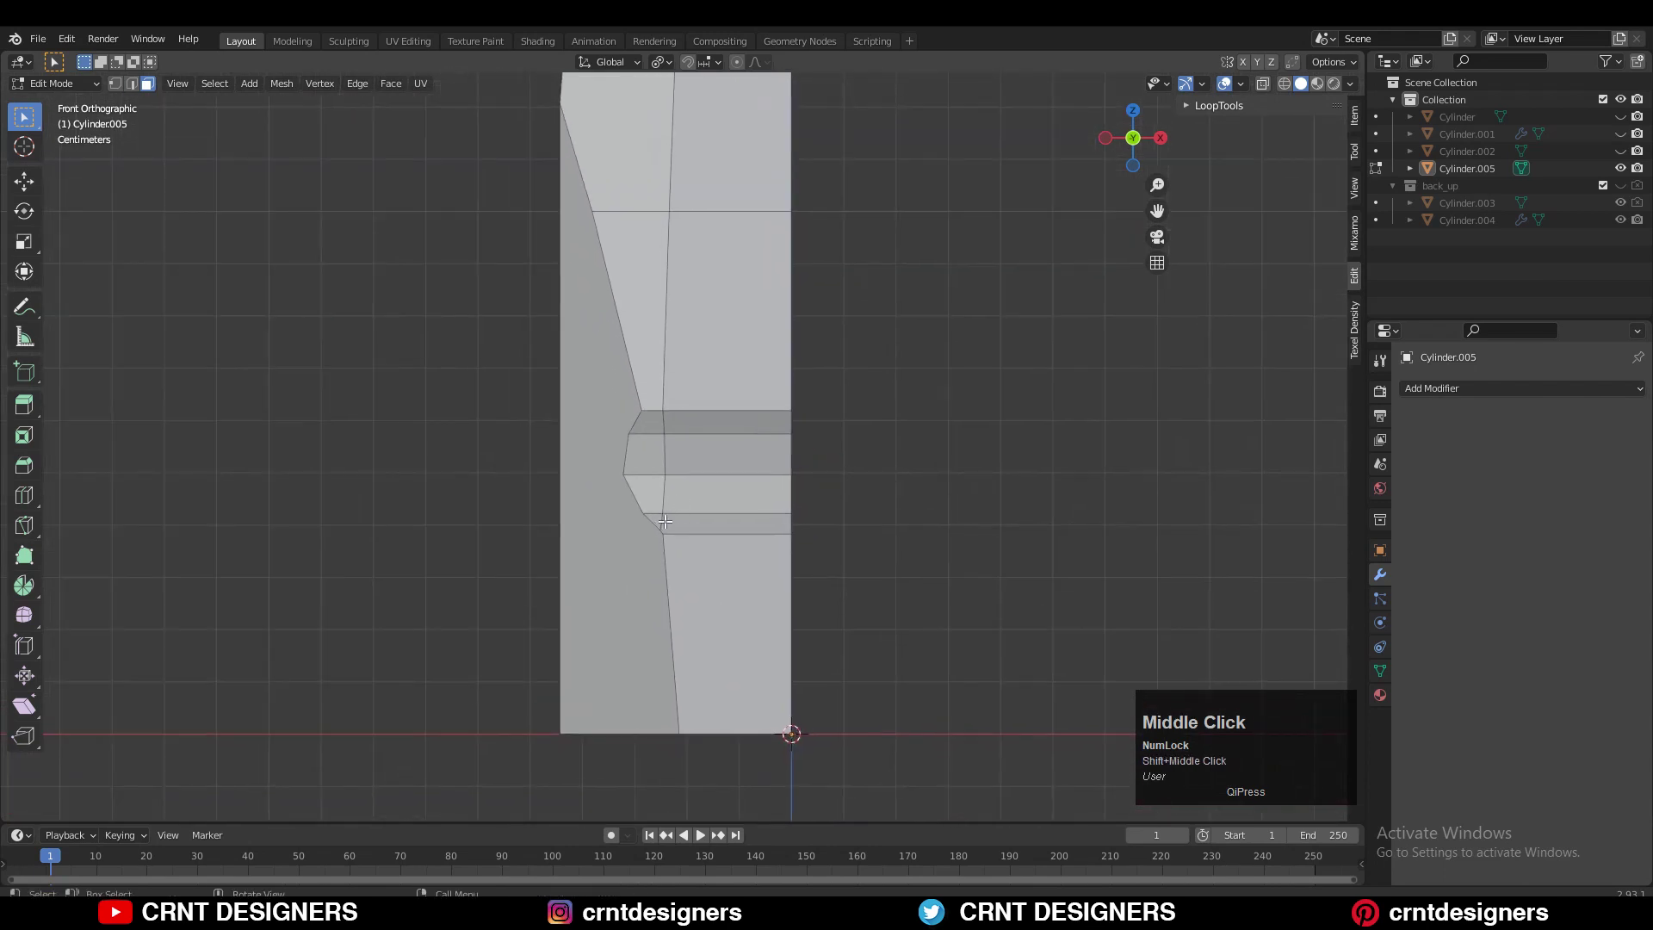
{"action": "key", "text": "ctrl+x"}
{"action": "key", "text": "ctrl+r"}
{"action": "left_click", "coordinate": [697, 538]}
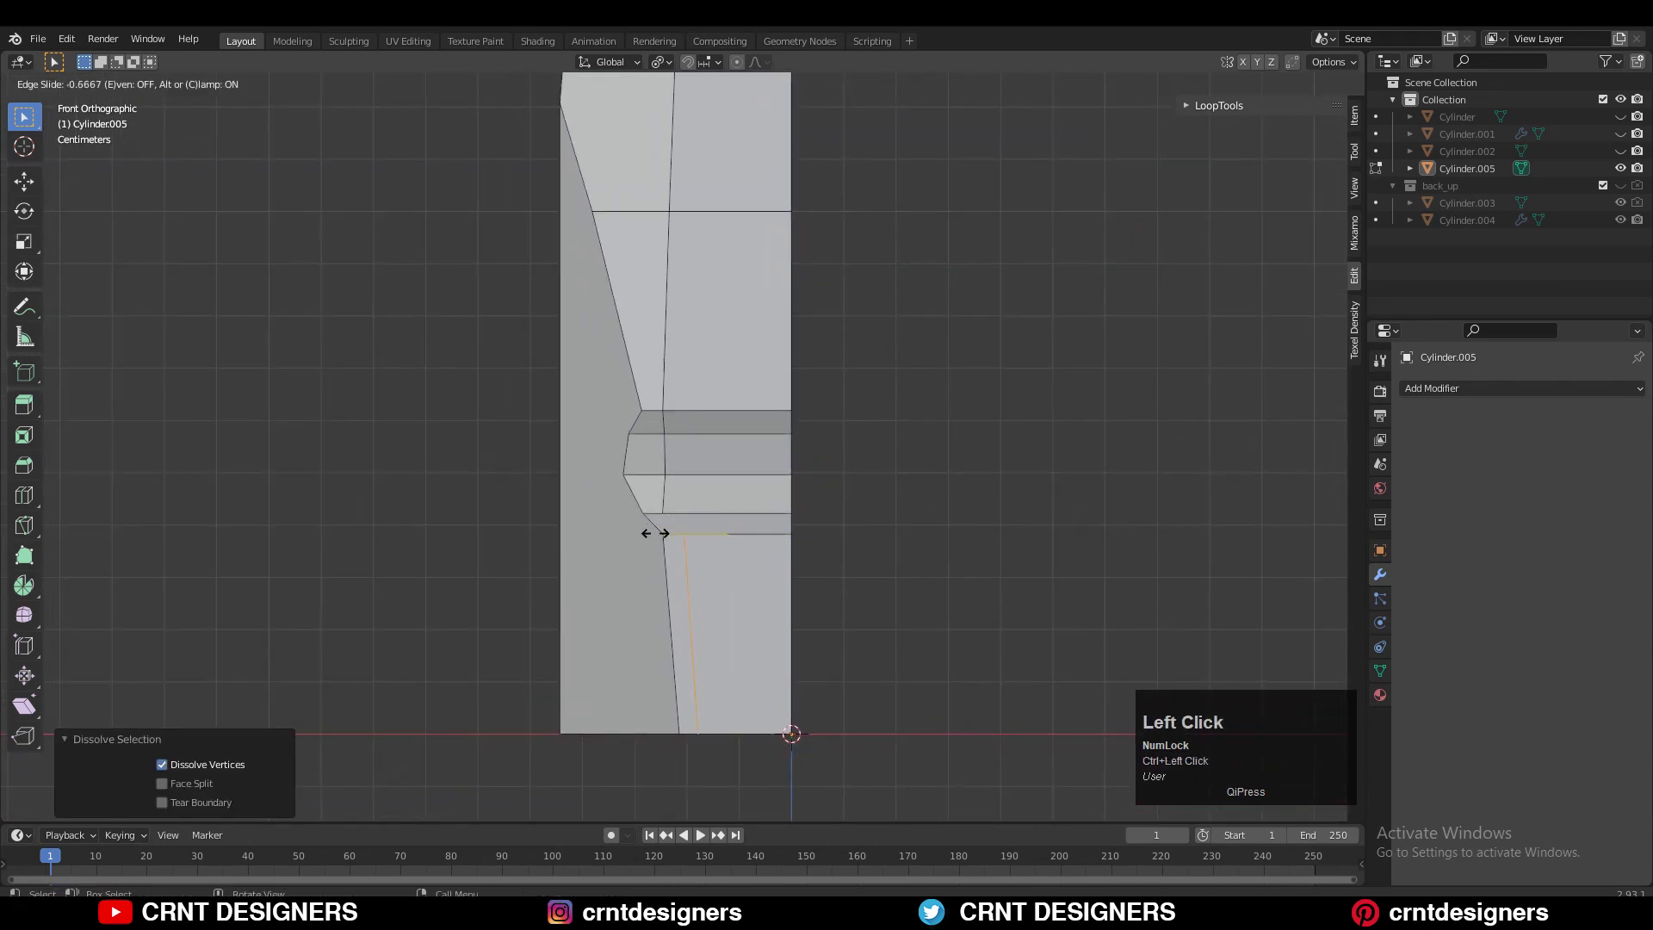
{"action": "right_click", "coordinate": [663, 535]}
- Dissolve the vertical middle edges across the band and add a loop cut there, slid toward the slanted profile
{"action": "left_click", "coordinate": [669, 455], "text": "alt"}
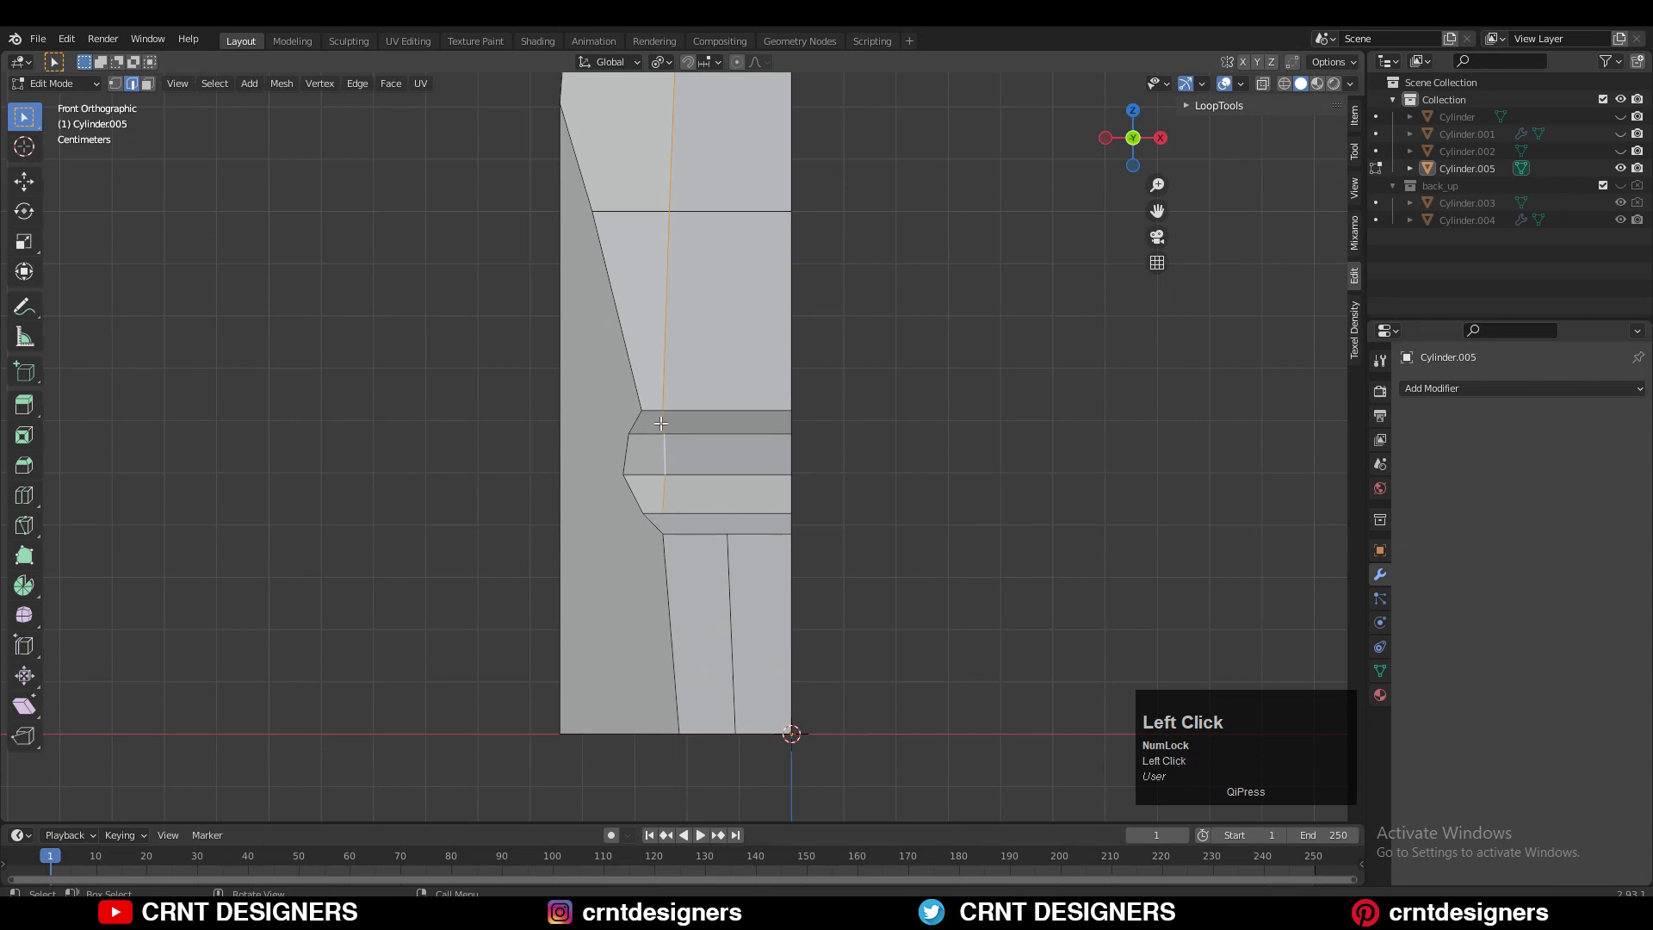
{"action": "key", "text": "ctrl+x"}
{"action": "key", "text": "ctrl+r"}
{"action": "left_click", "coordinate": [669, 441]}
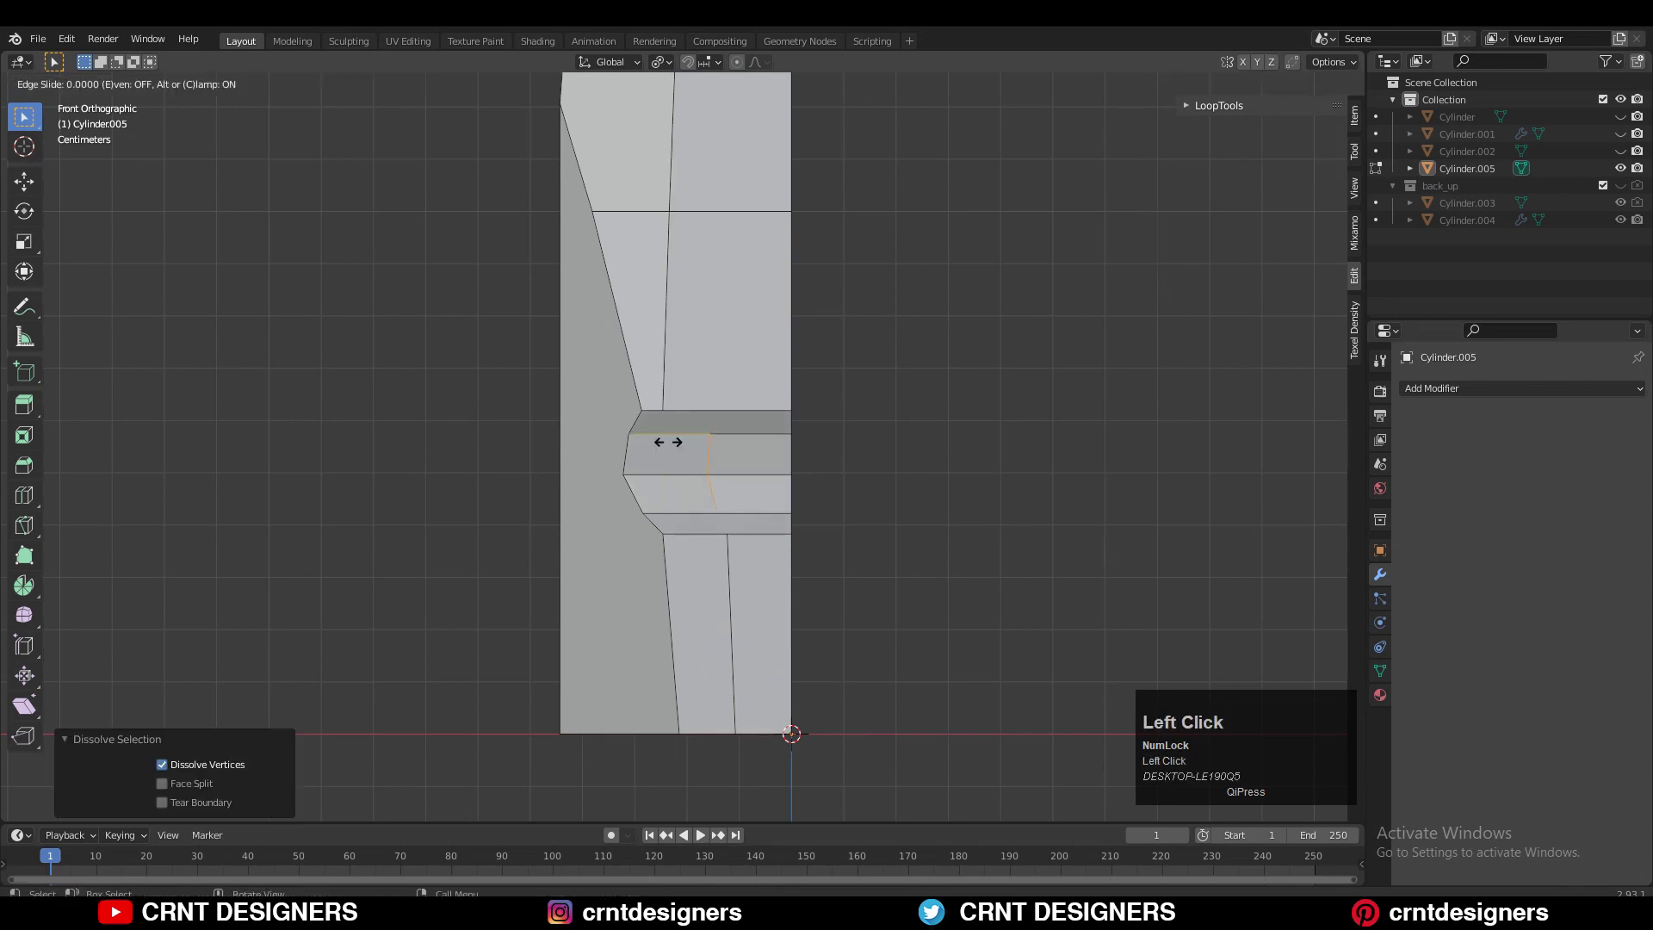
{"action": "left_click", "coordinate": [629, 428]}
- Connect both ends of the band's loop cut to the middle vertices of the panels above and below
{"action": "key", "text": "1"}
{"action": "left_click", "coordinate": [670, 433]}
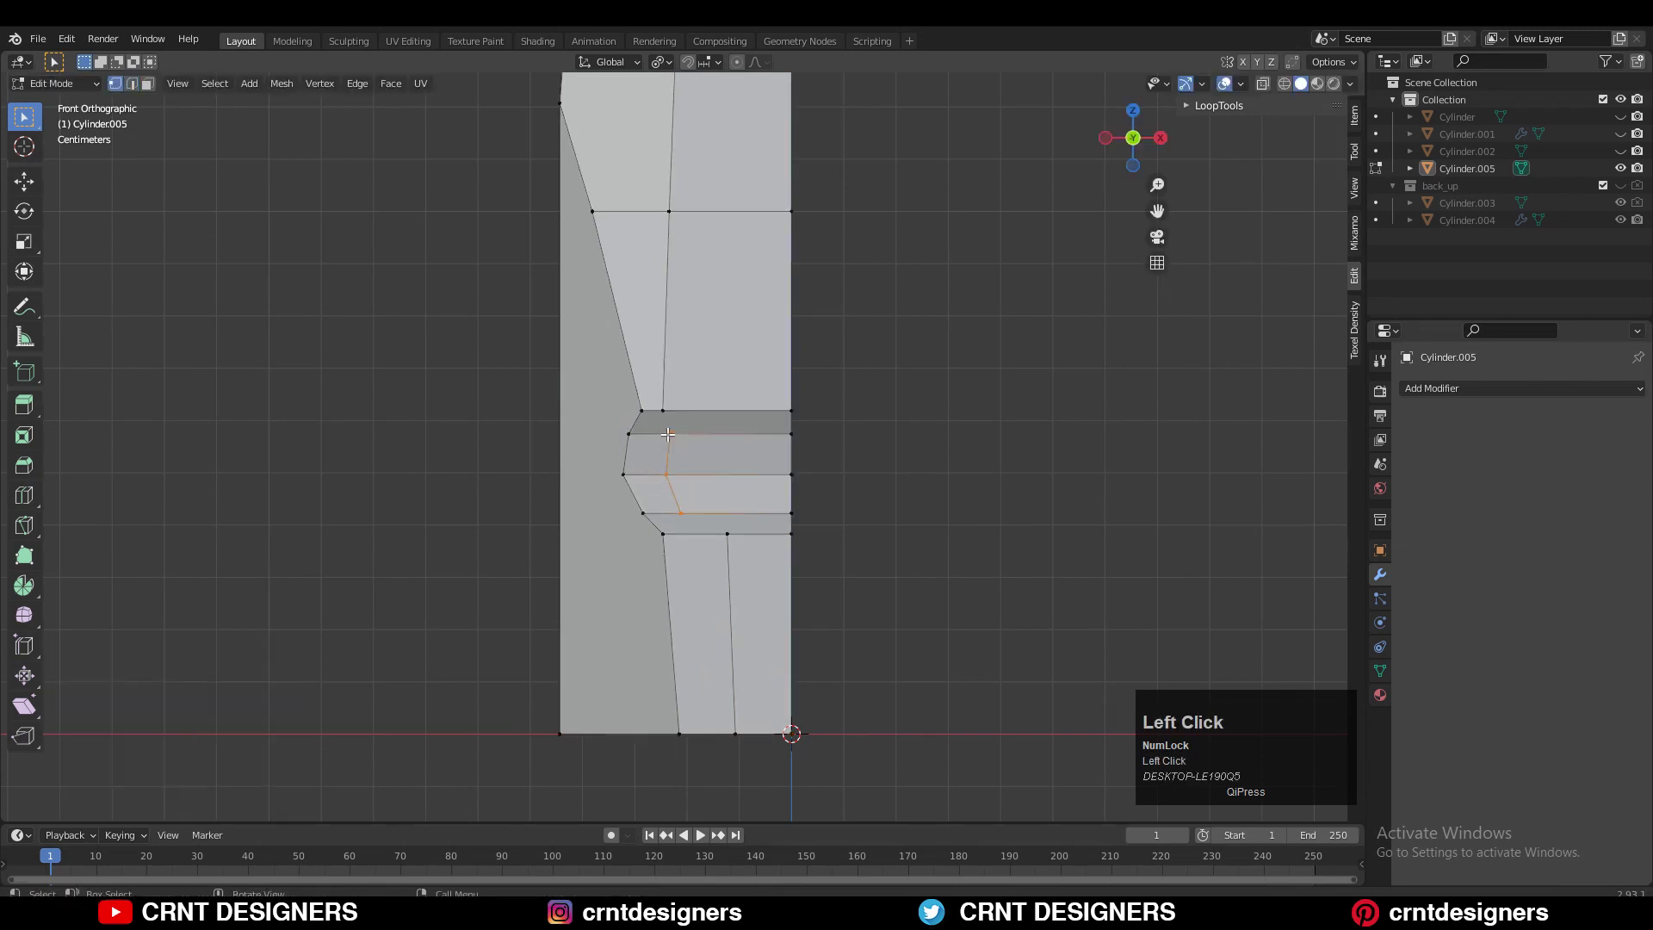
{"action": "left_click", "coordinate": [663, 411], "text": "shift"}
{"action": "right_click", "coordinate": [716, 346]}
{"action": "left_click", "coordinate": [716, 346]}
{"action": "left_click", "coordinate": [683, 511]}
{"action": "left_click", "coordinate": [727, 533], "text": "shift"}
{"action": "right_click", "coordinate": [746, 430]}
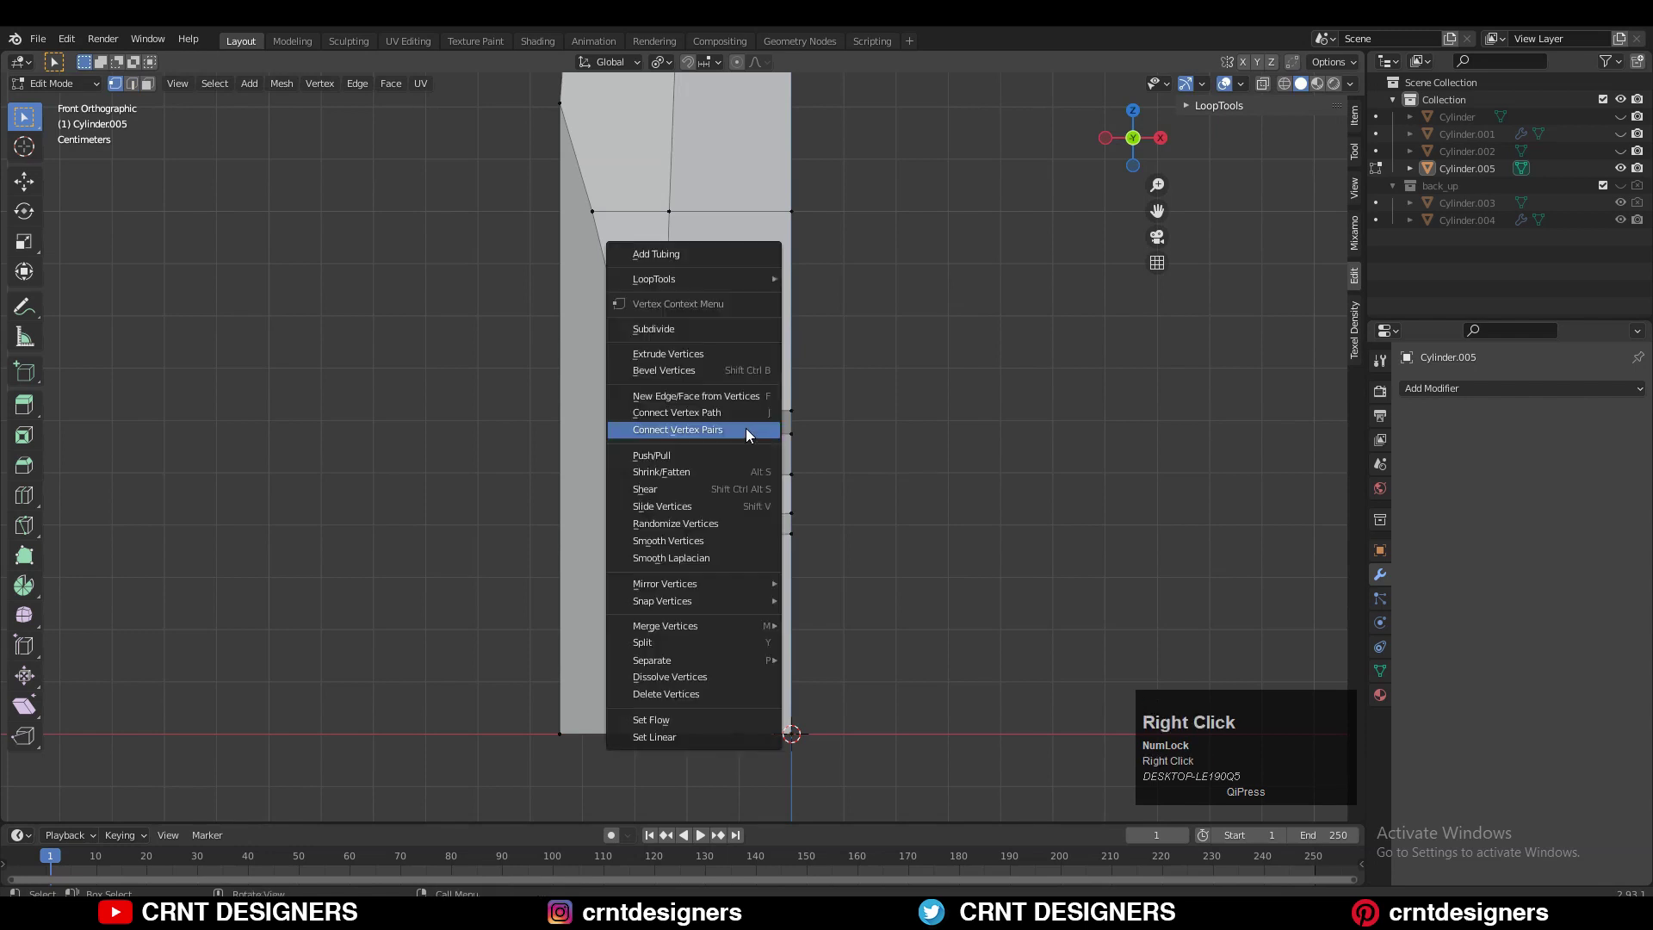
{"action": "left_click", "coordinate": [746, 430]}
- Knife an edge just inside and parallel to the slanted upper profile, from the outer edge down to the band
{"action": "middle_click_drag", "start_coordinate": [894, 424], "coordinate": [1000, 607], "text": "shift"}
{"action": "left_click", "coordinate": [963, 447]}
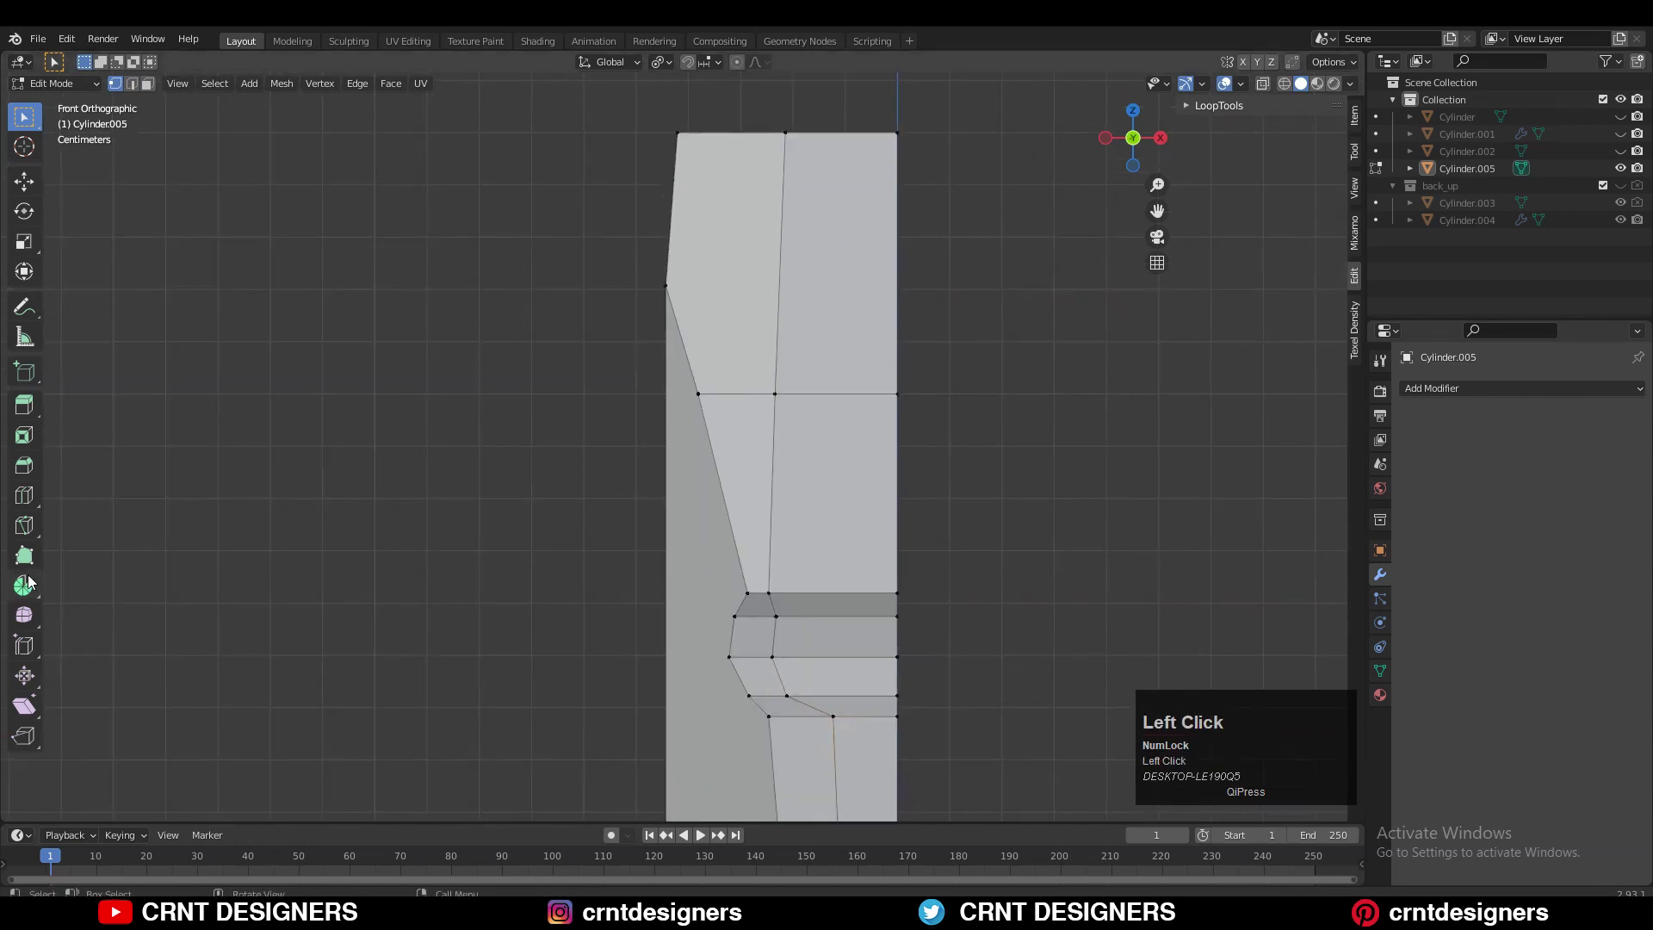
{"action": "left_click", "coordinate": [24, 525]}
{"action": "middle_click_drag", "start_coordinate": [609, 461], "coordinate": [676, 155], "text": "ctrl"}
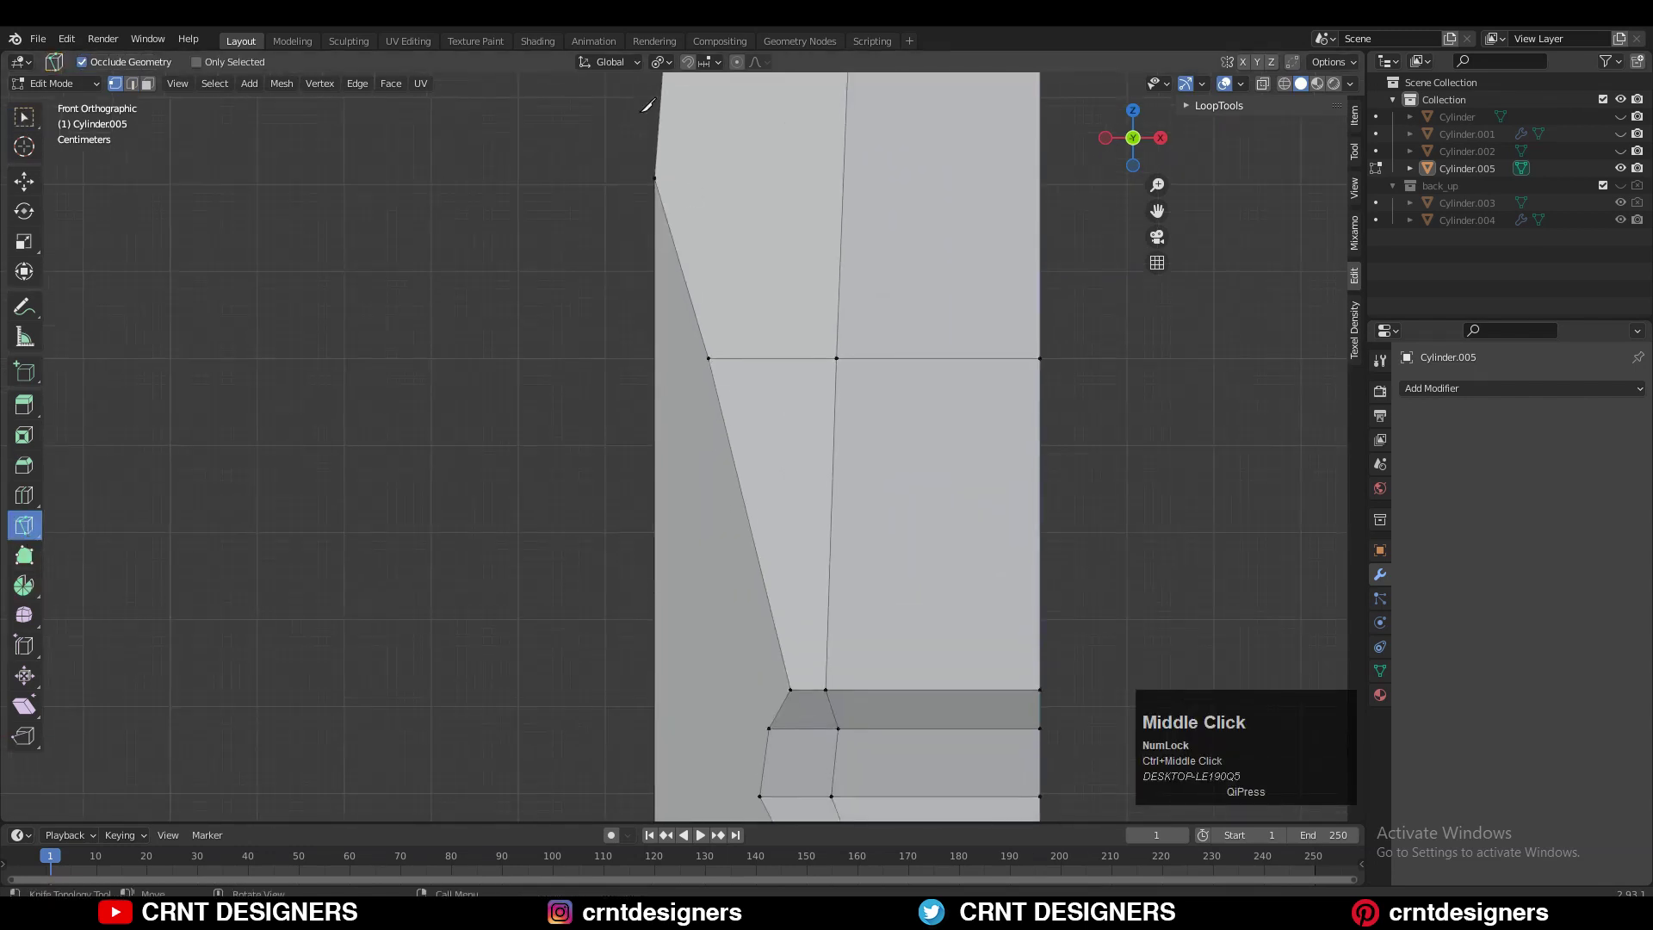
{"action": "left_click", "coordinate": [655, 178]}
{"action": "left_click", "coordinate": [803, 689]}
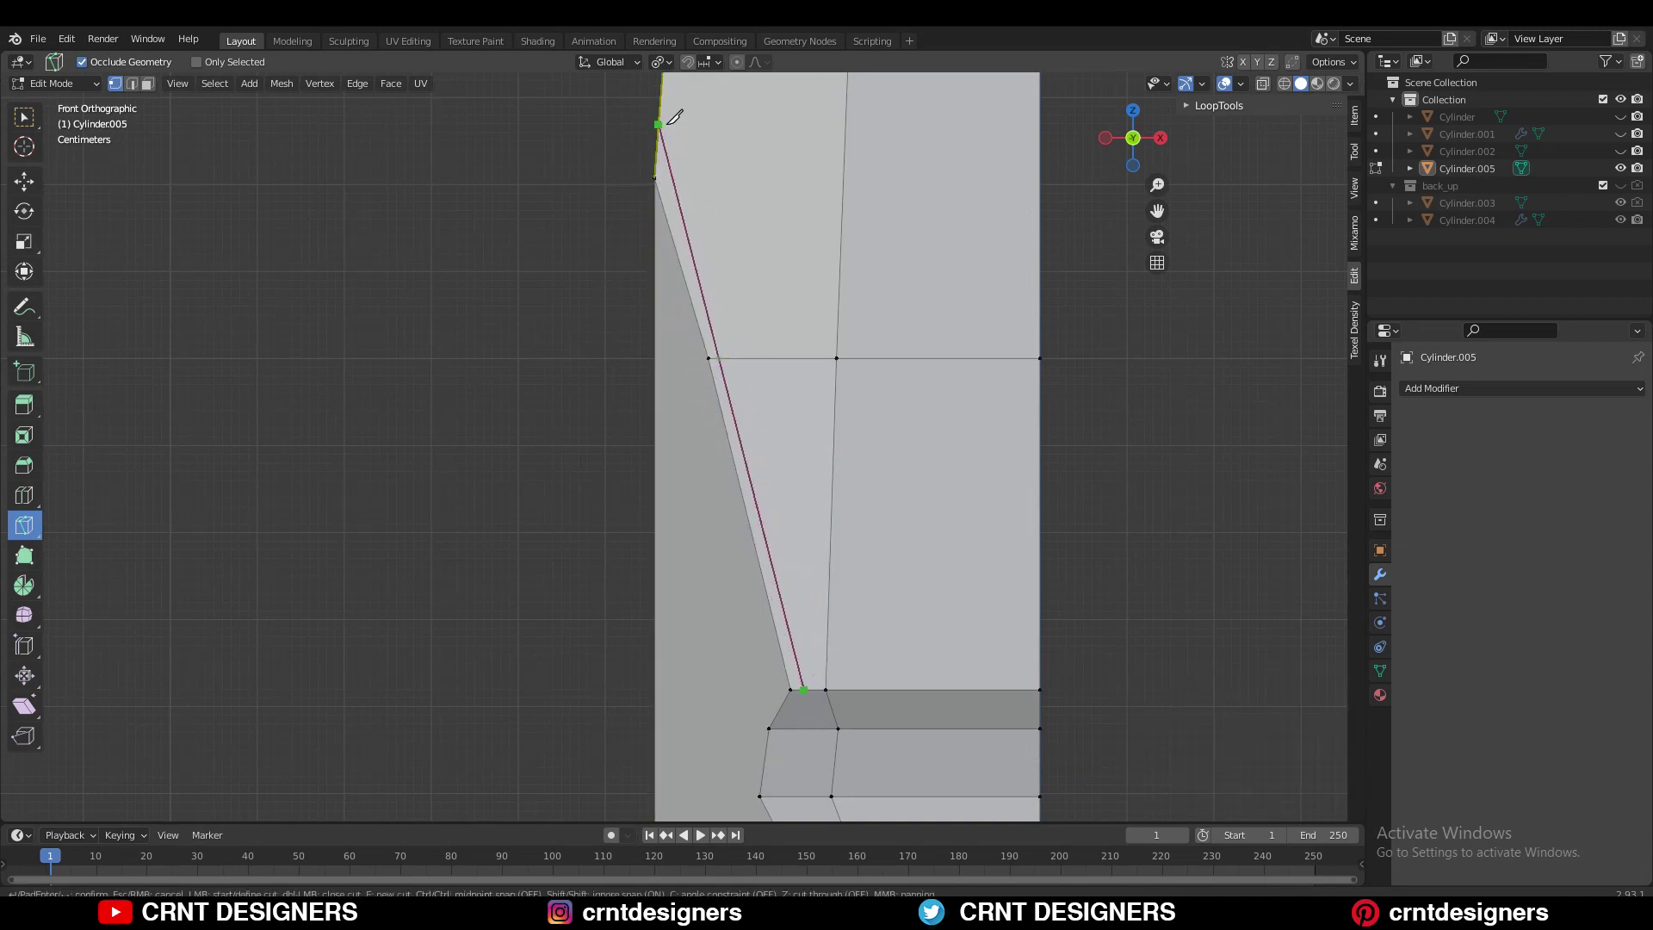
{"action": "left_click", "coordinate": [725, 358]}
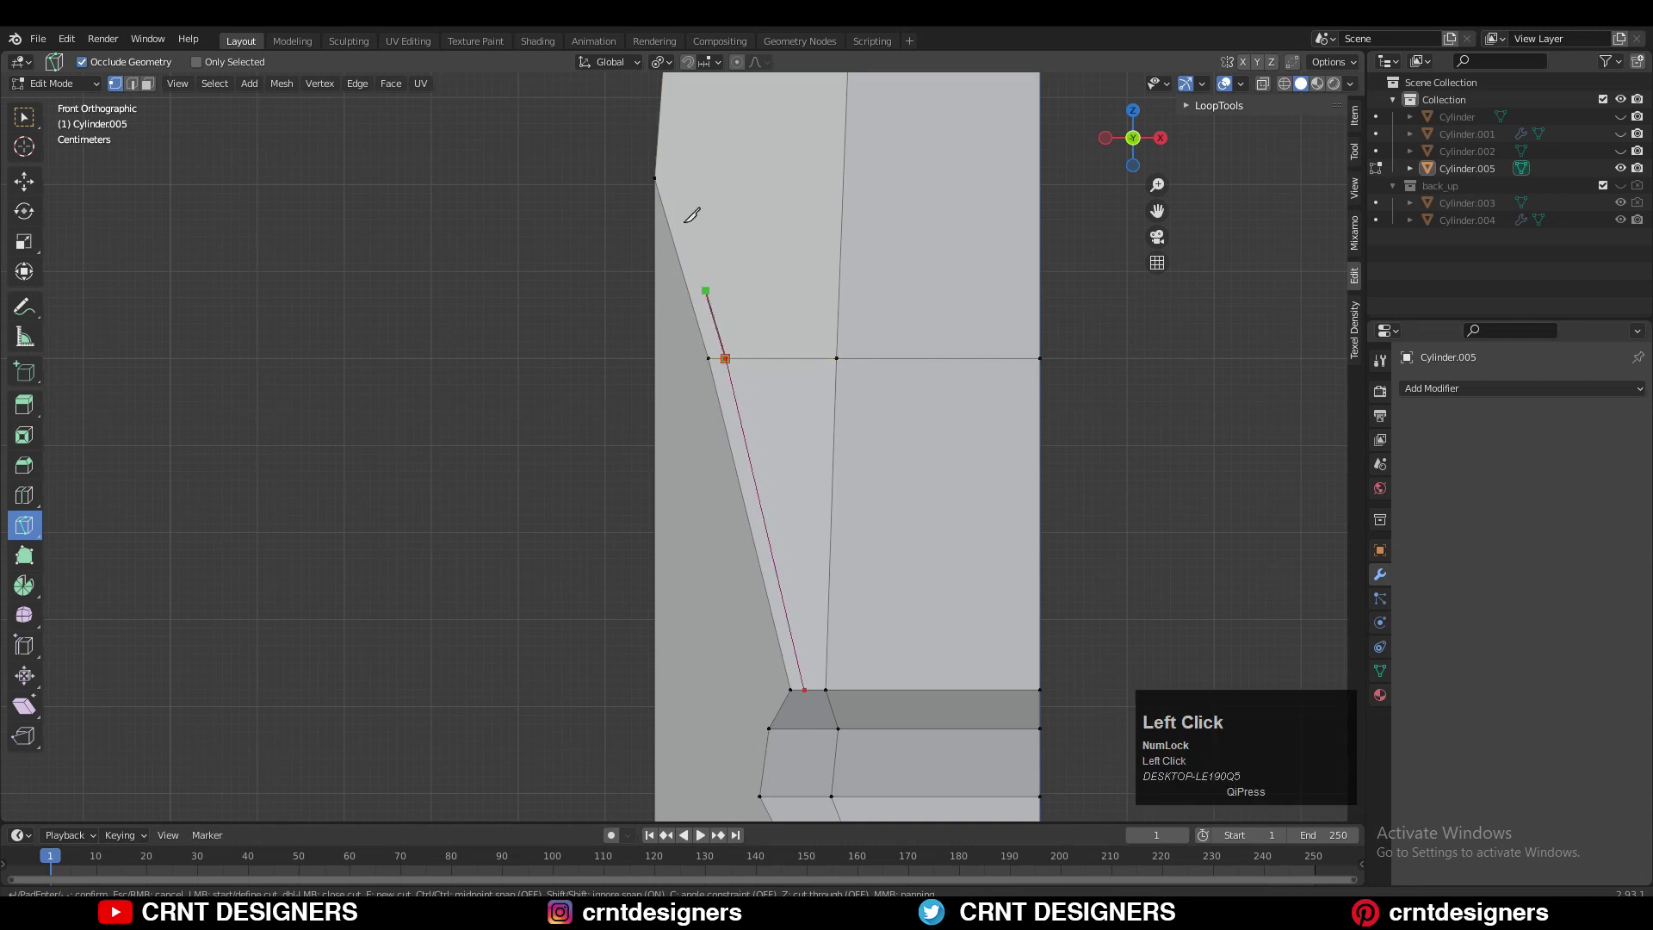
{"action": "key", "text": "Return"}
- Continue the inner knife cut parallel to the profile across the band and down the lower panel to the base
{"action": "middle_click_drag", "start_coordinate": [700, 376], "coordinate": [517, 77], "text": "shift"}
{"action": "middle_click_drag", "start_coordinate": [642, 291], "coordinate": [638, 306], "text": "ctrl"}
{"action": "left_click", "coordinate": [623, 291]}
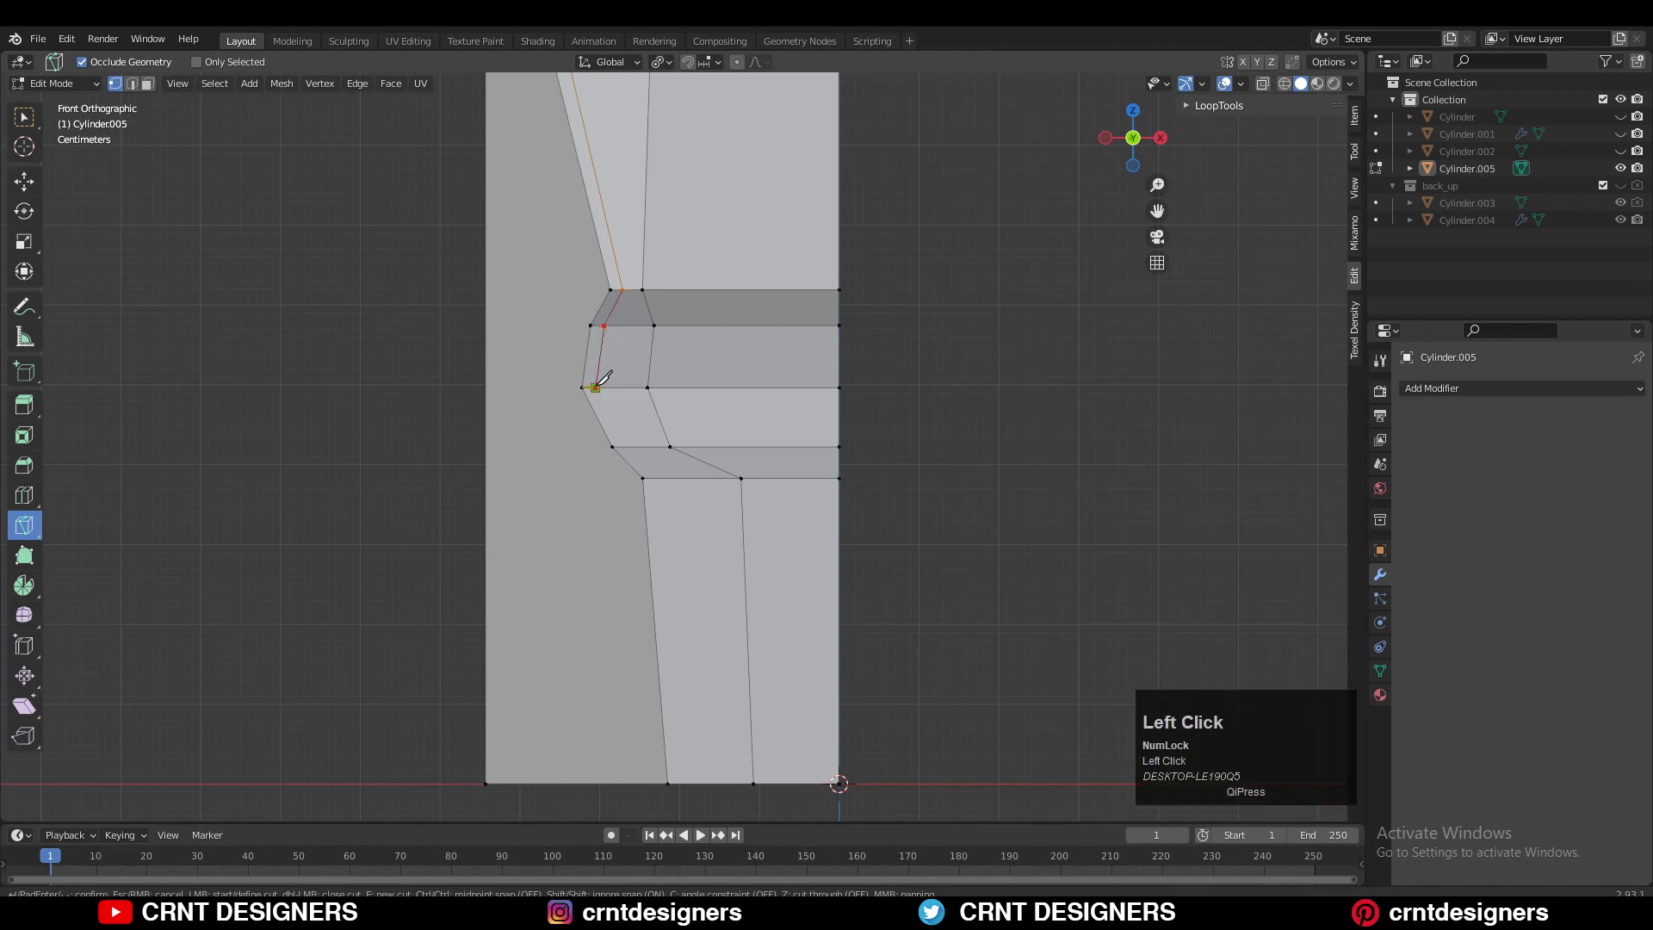
{"action": "left_click", "coordinate": [667, 479]}
{"action": "key", "text": "space"}
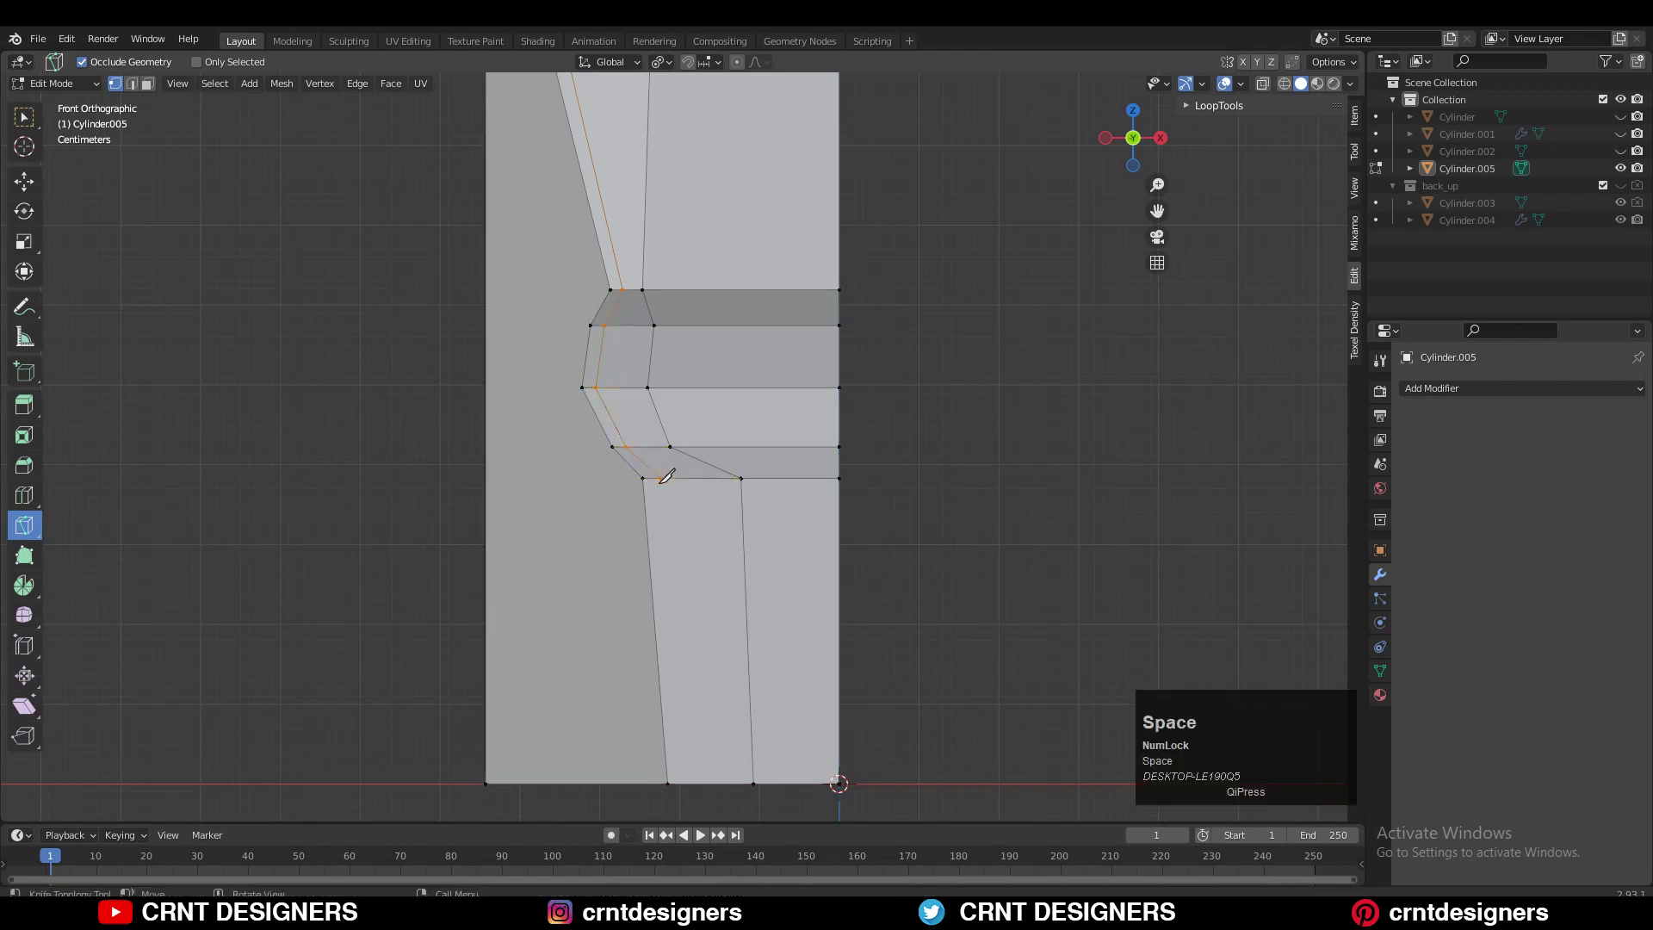
{"action": "middle_click_drag", "start_coordinate": [668, 472], "coordinate": [647, 261], "text": "shift"}
{"action": "left_click", "coordinate": [641, 266]}
{"action": "left_click", "coordinate": [673, 646]}
{"action": "key", "text": "space"}
- Knife an edge on the outer side face, parallel to the slanted upper part of the profile
{"action": "middle_click_drag", "start_coordinate": [640, 86], "coordinate": [708, 361], "text": "shift"}
{"action": "left_click", "coordinate": [577, 179]}
{"action": "right_click", "coordinate": [626, 324]}
{"action": "left_click", "coordinate": [626, 325]}
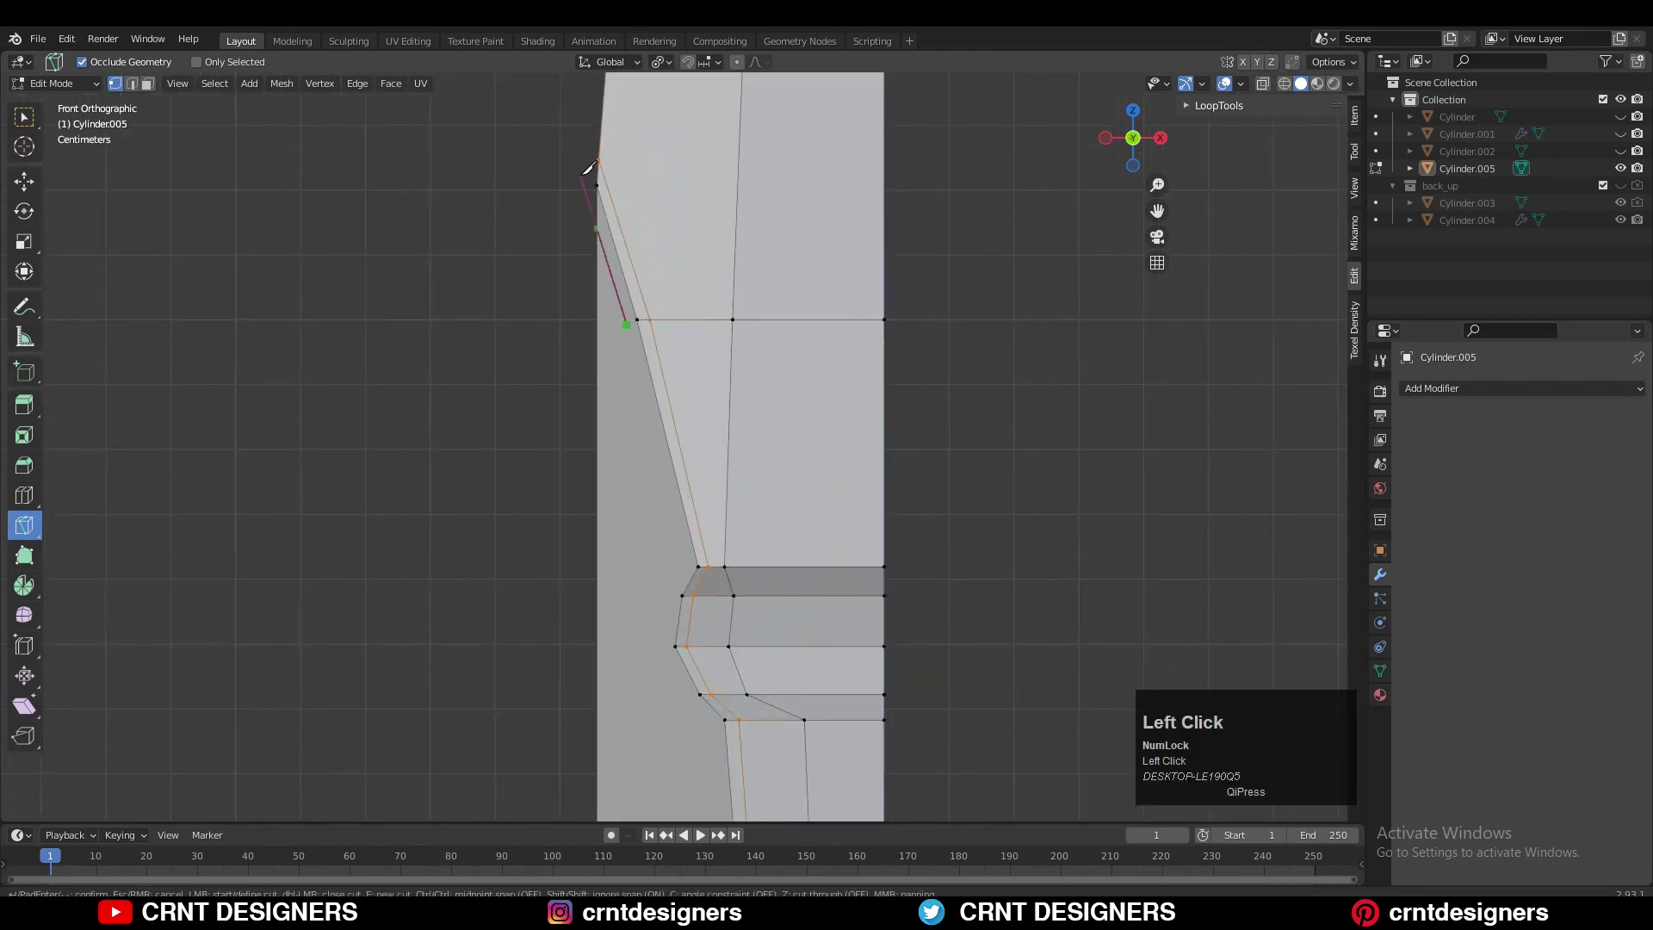
{"action": "left_click", "coordinate": [584, 167]}
{"action": "key", "text": "space"}
- Extend the outer knife cut parallel to the profile around the band and down to the base
{"action": "middle_click_drag", "start_coordinate": [626, 322], "coordinate": [597, 187], "text": "shift"}
{"action": "left_click", "coordinate": [595, 190]}
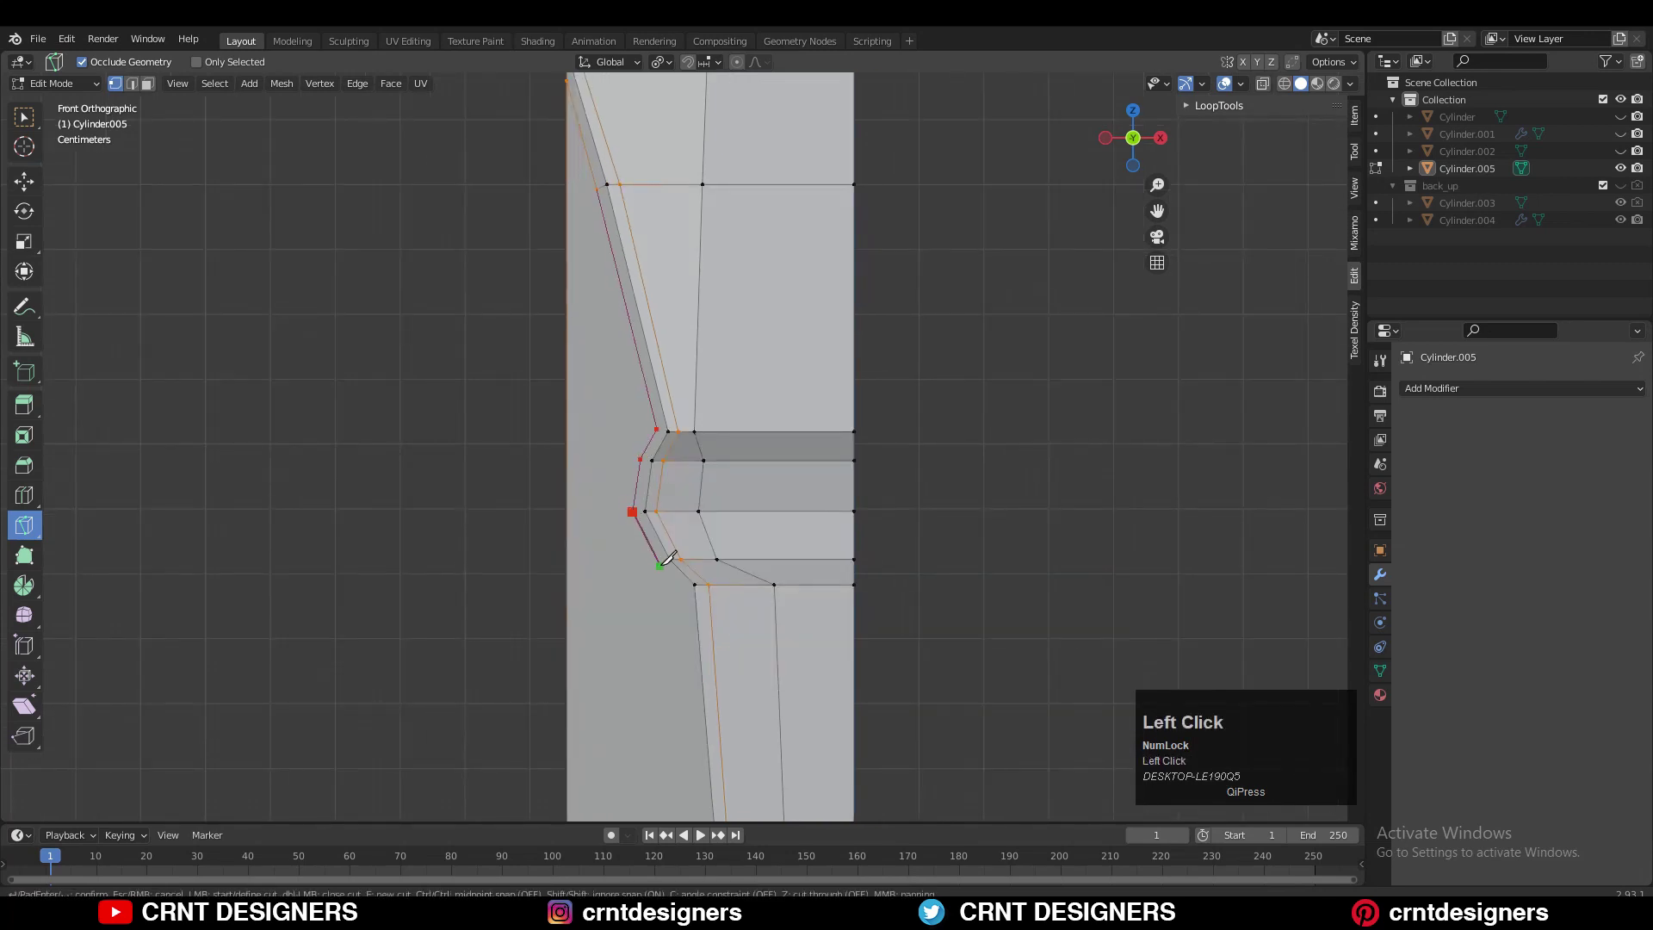
{"action": "key", "text": "space"}
{"action": "left_click", "coordinate": [668, 333]}
{"action": "middle_click_drag", "start_coordinate": [682, 593], "coordinate": [637, 513], "text": "shift"}
{"action": "left_click", "coordinate": [693, 609]}
{"action": "key", "text": "space"}
- Knife short connecting edges between the outer parallel cut and the profile's corner vertices along the band
{"action": "middle_click_drag", "start_coordinate": [653, 507], "coordinate": [682, 373], "text": "ctrl"}
{"action": "left_click", "coordinate": [603, 588]}
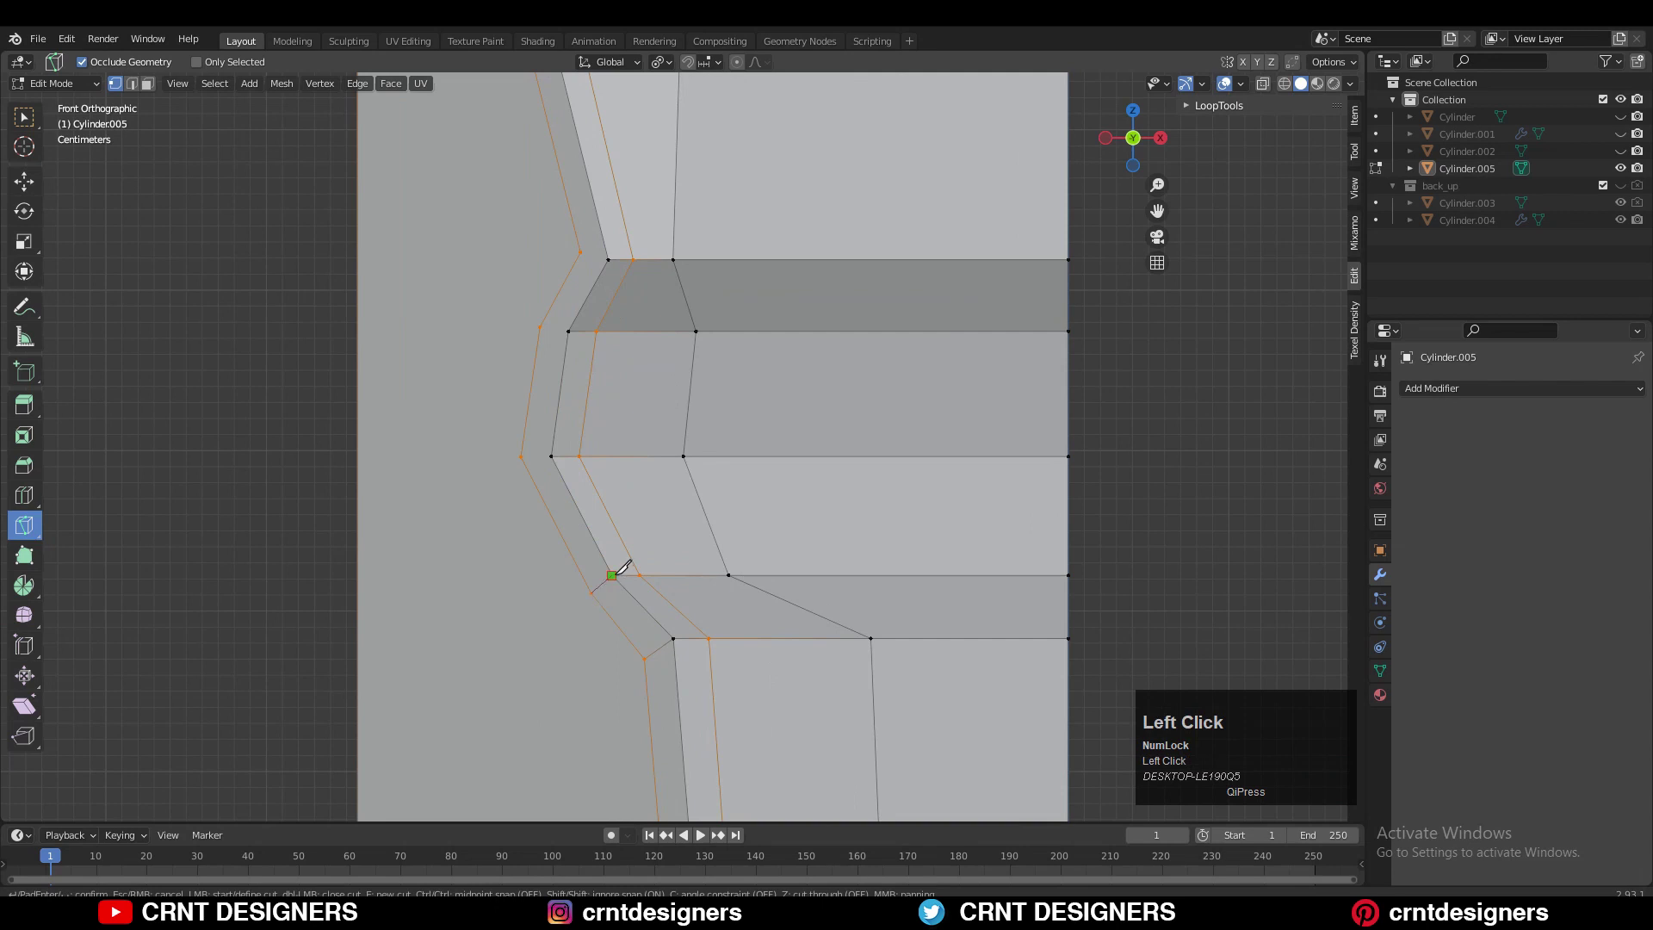
{"action": "key", "text": "space"}
{"action": "left_click", "coordinate": [531, 456]}
{"action": "key", "text": "space"}
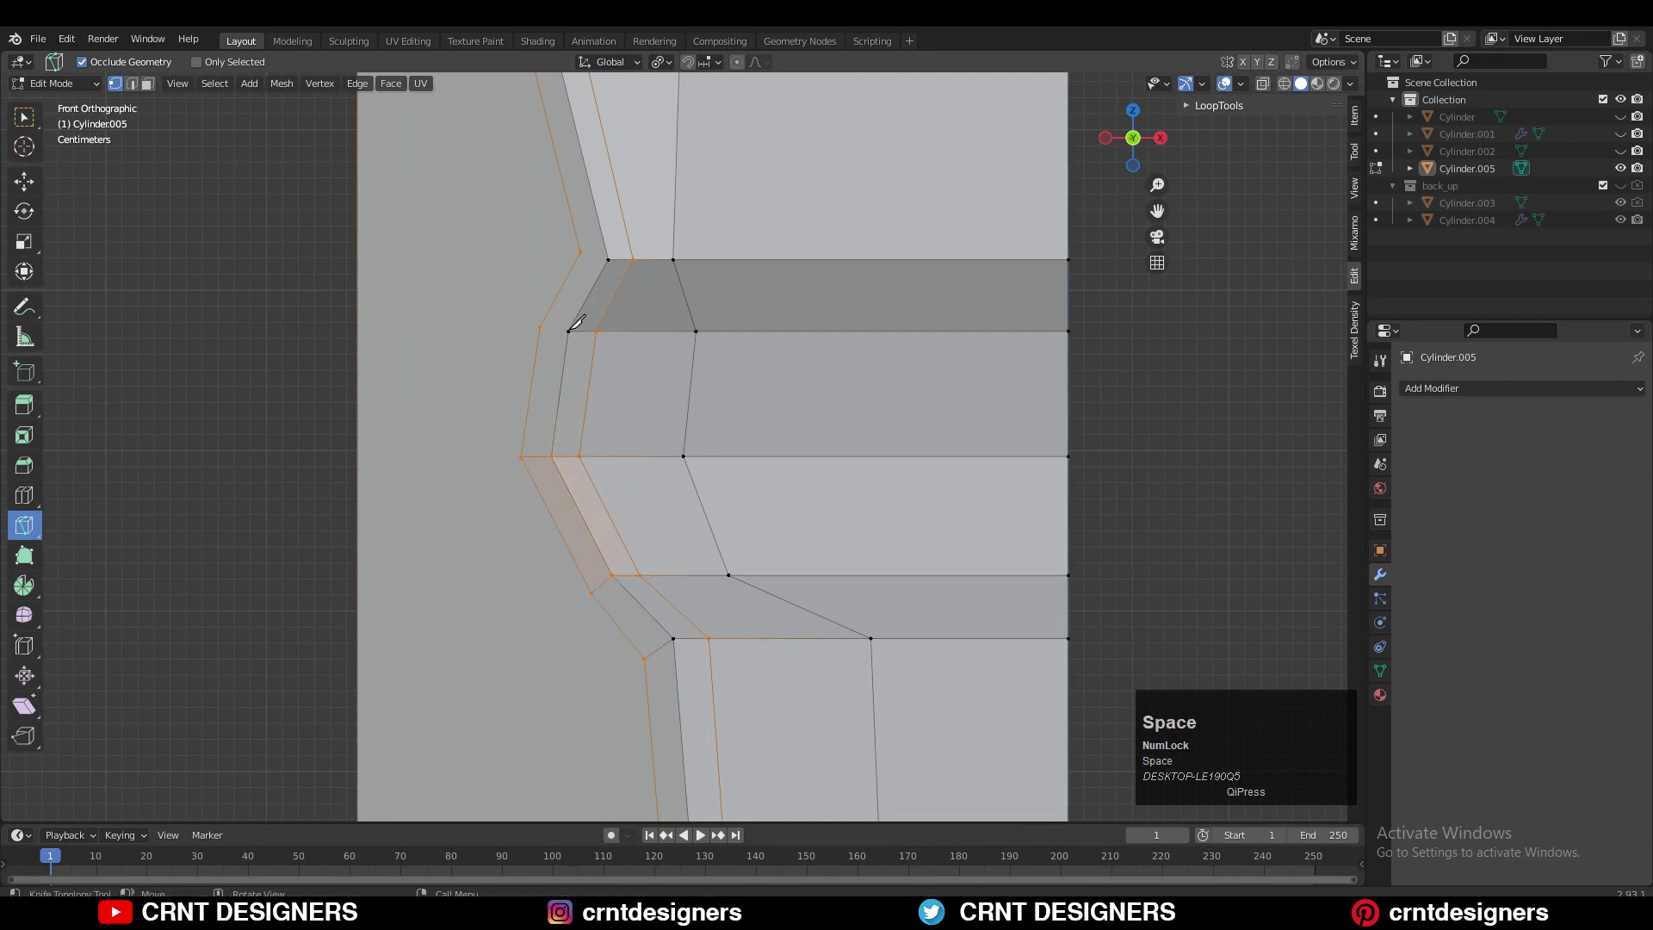
{"action": "key", "text": "space"}
{"action": "left_click", "coordinate": [590, 251]}
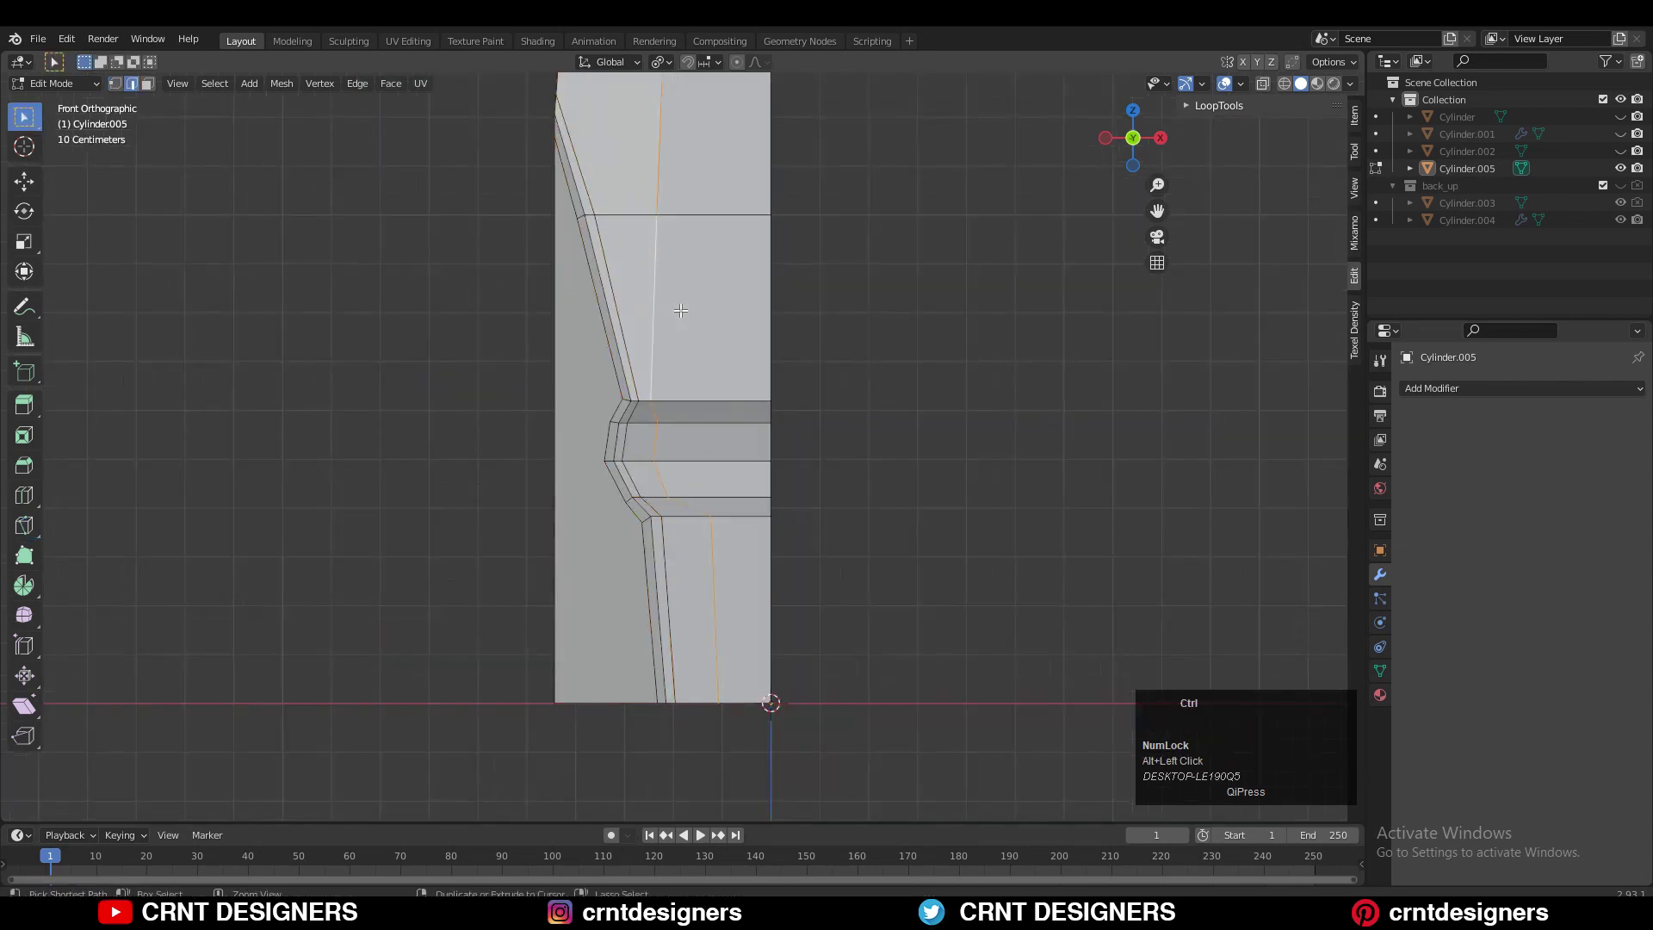
- Dissolve the middle vertical edges of the panel above the band, the band itself and the lower panel
{"action": "key", "text": "ctrl+z"}
{"action": "key", "text": "ctrl+z"}
{"action": "left_click", "coordinate": [658, 427]}
{"action": "middle_click_drag", "start_coordinate": [667, 422], "coordinate": [647, 319], "text": "shift"}
{"action": "key", "text": "ctrl+x"}
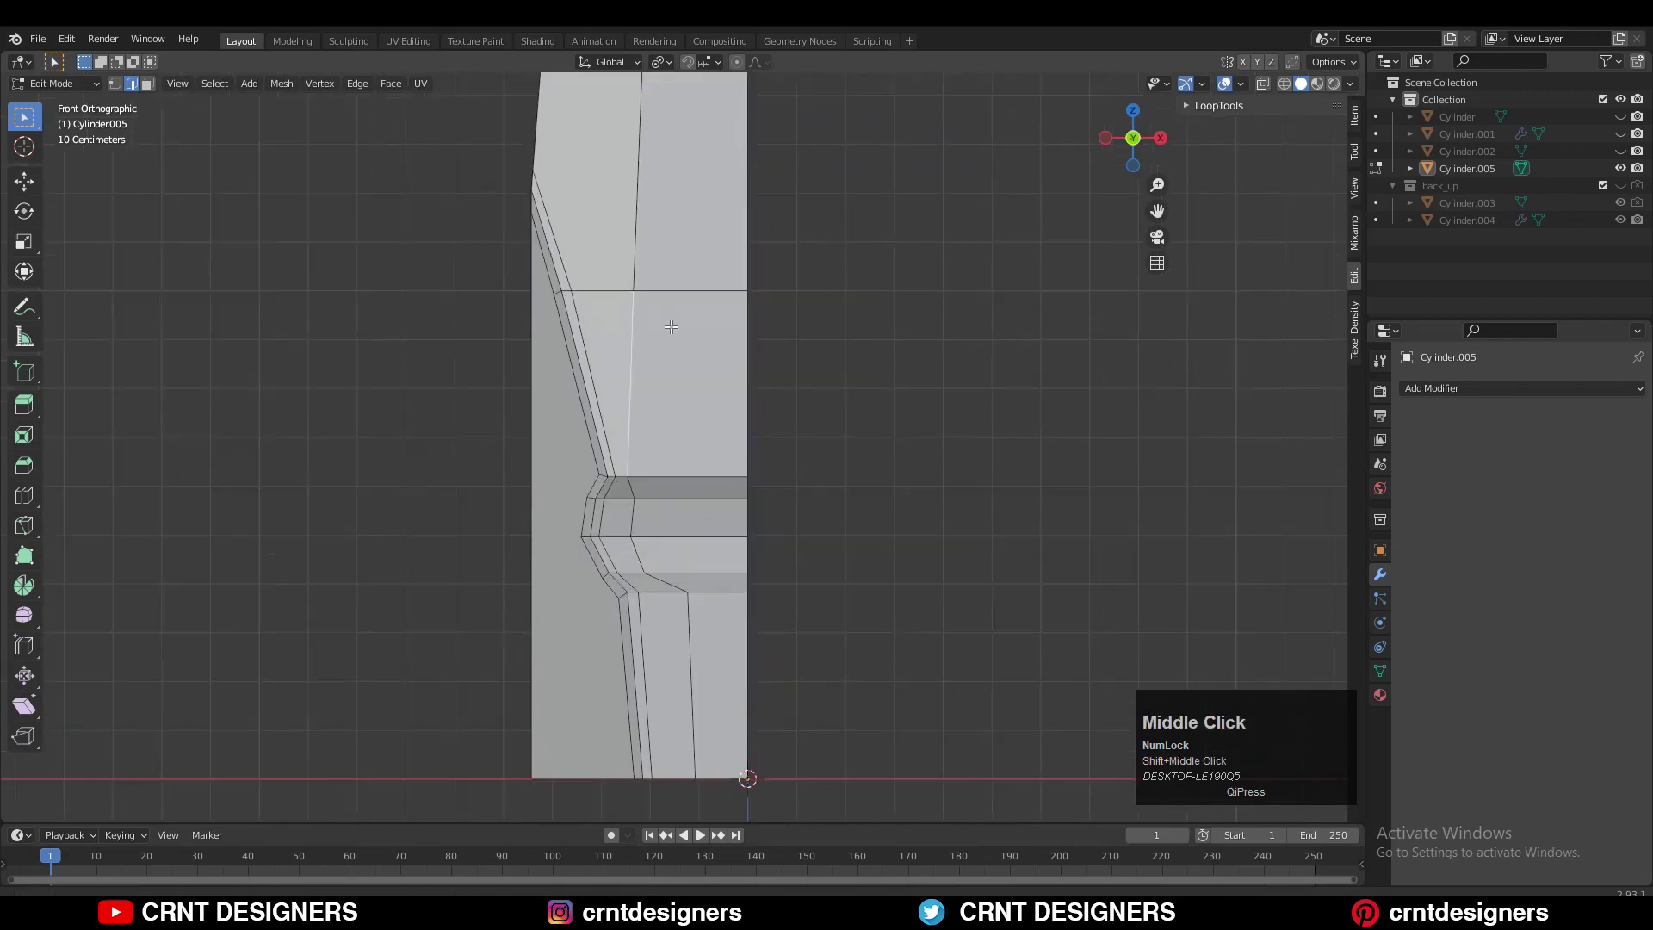
{"action": "left_click", "coordinate": [690, 612], "text": "alt"}
{"action": "key", "text": "ctrl+x"}
- Add a centred vertical loop cut through the band and lower panel, and connect its upper end to the upper section's middle vertex
{"action": "key", "text": "ctrl+r"}
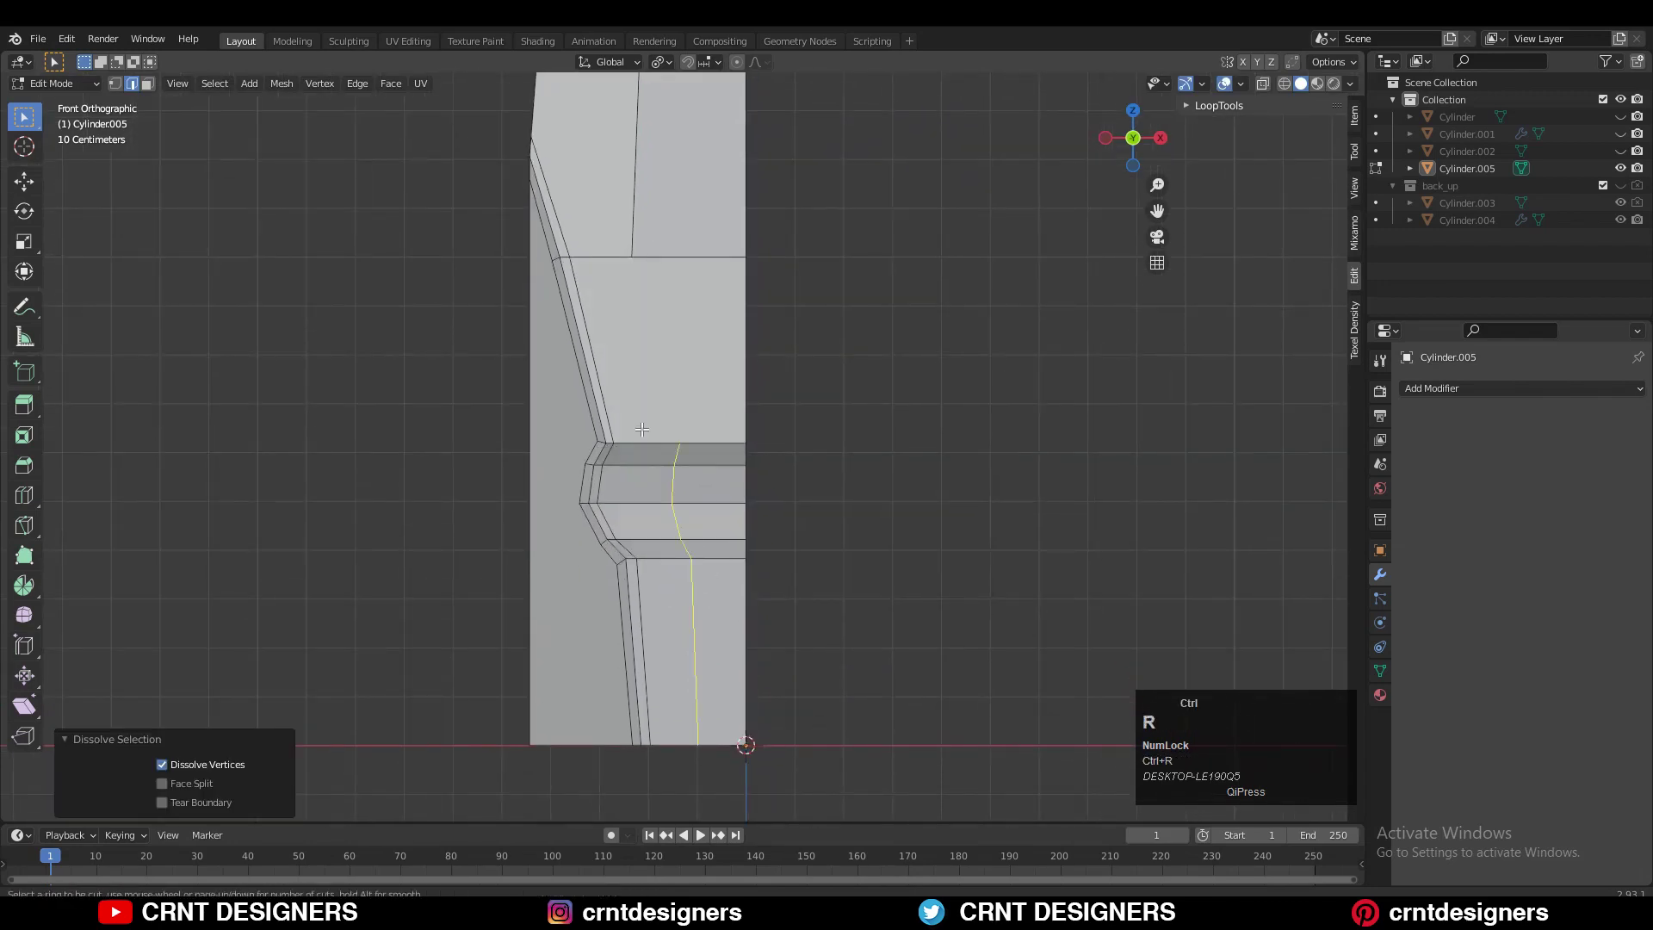
{"action": "left_click", "coordinate": [642, 426]}
{"action": "right_click", "coordinate": [642, 398]}
{"action": "key", "text": "1"}
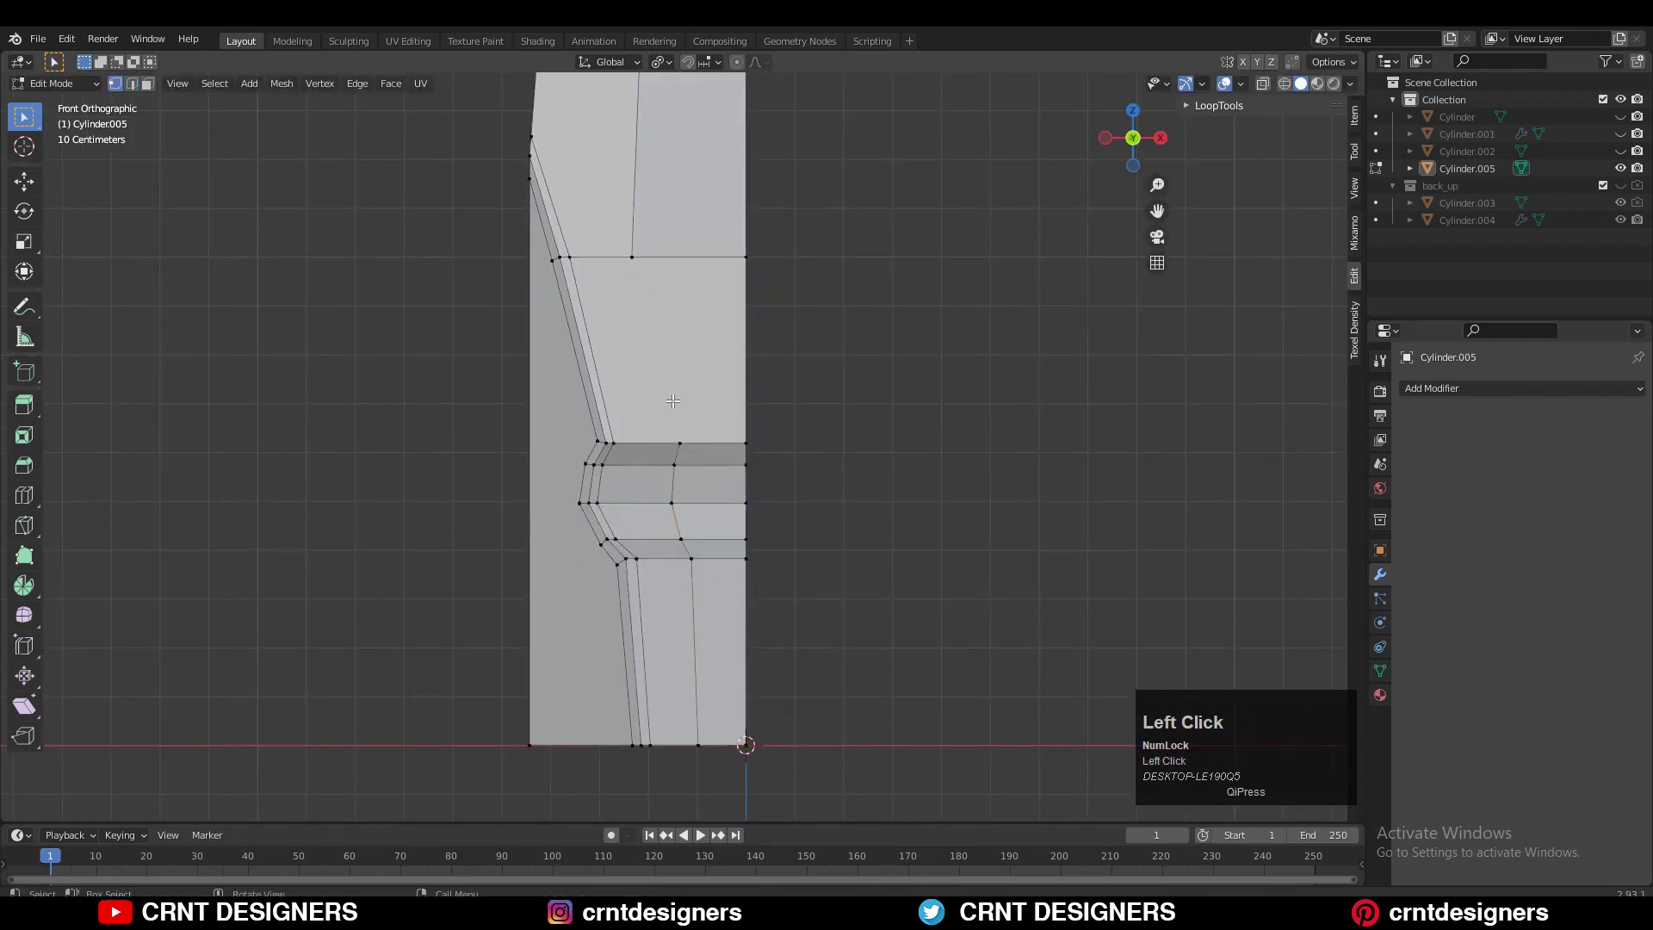
{"action": "right_click", "coordinate": [654, 315]}
{"action": "left_click", "coordinate": [644, 382]}
{"action": "right_click", "coordinate": [685, 335]}
{"action": "left_click", "coordinate": [685, 334]}
- Add a centred horizontal loop cut across the top section and connect it to the corner vertex on the outer profile
{"action": "middle_click_drag", "start_coordinate": [842, 241], "coordinate": [891, 418], "text": "shift"}
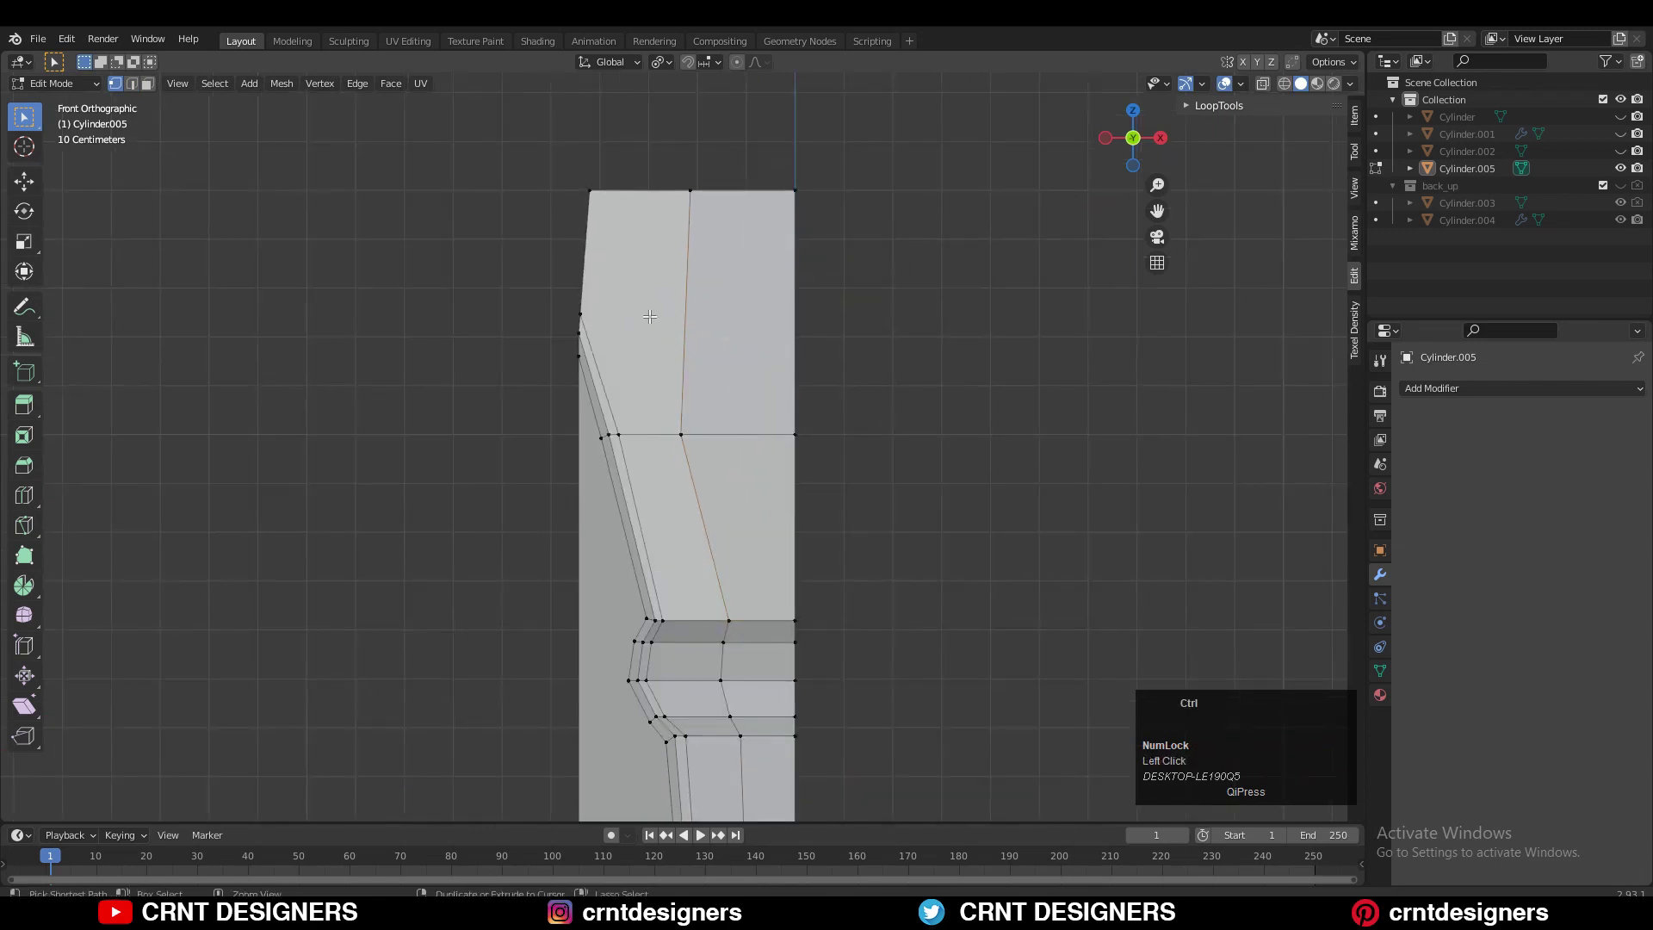
{"action": "key", "text": "ctrl+r"}
{"action": "left_click", "coordinate": [689, 303]}
{"action": "right_click", "coordinate": [690, 305]}
{"action": "left_click", "coordinate": [680, 313]}
{"action": "right_click", "coordinate": [557, 286]}
{"action": "left_click", "coordinate": [560, 285]}
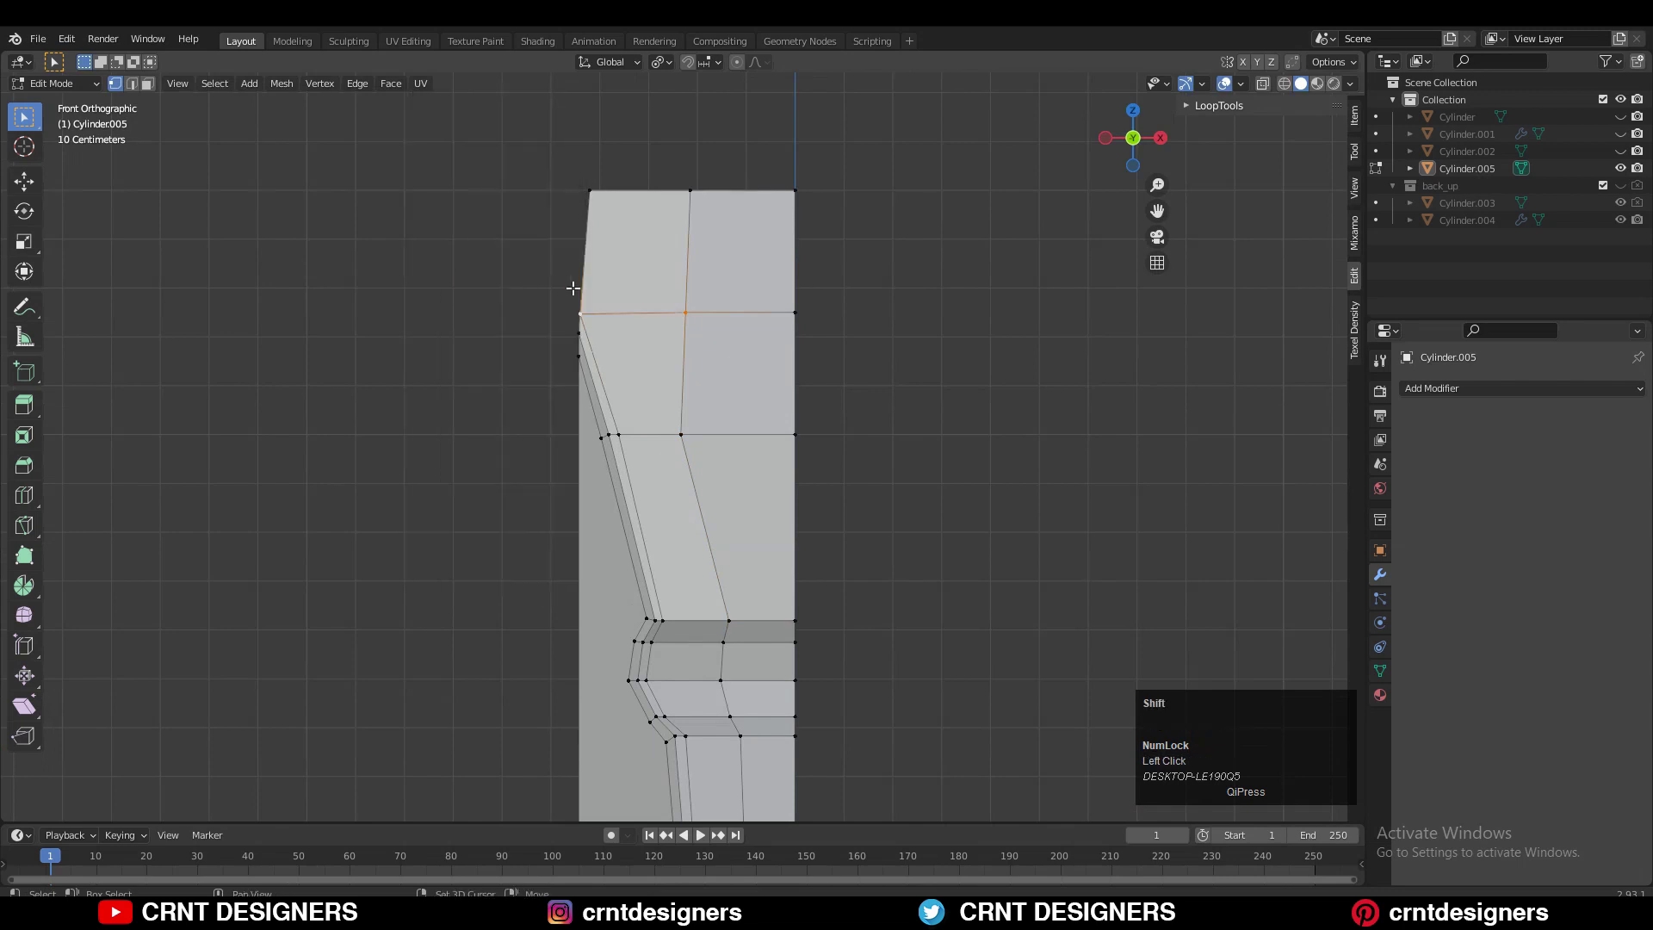
- Examine the vertical face loops beside the profile and along the segment's centre by selecting them
{"action": "middle_click_drag", "start_coordinate": [573, 285], "coordinate": [512, 347], "text": "shift"}
{"action": "left_click", "coordinate": [578, 359], "text": "alt"}
{"action": "scroll", "coordinate": [689, 408], "scroll_direction": "down", "scroll_amount": 3}
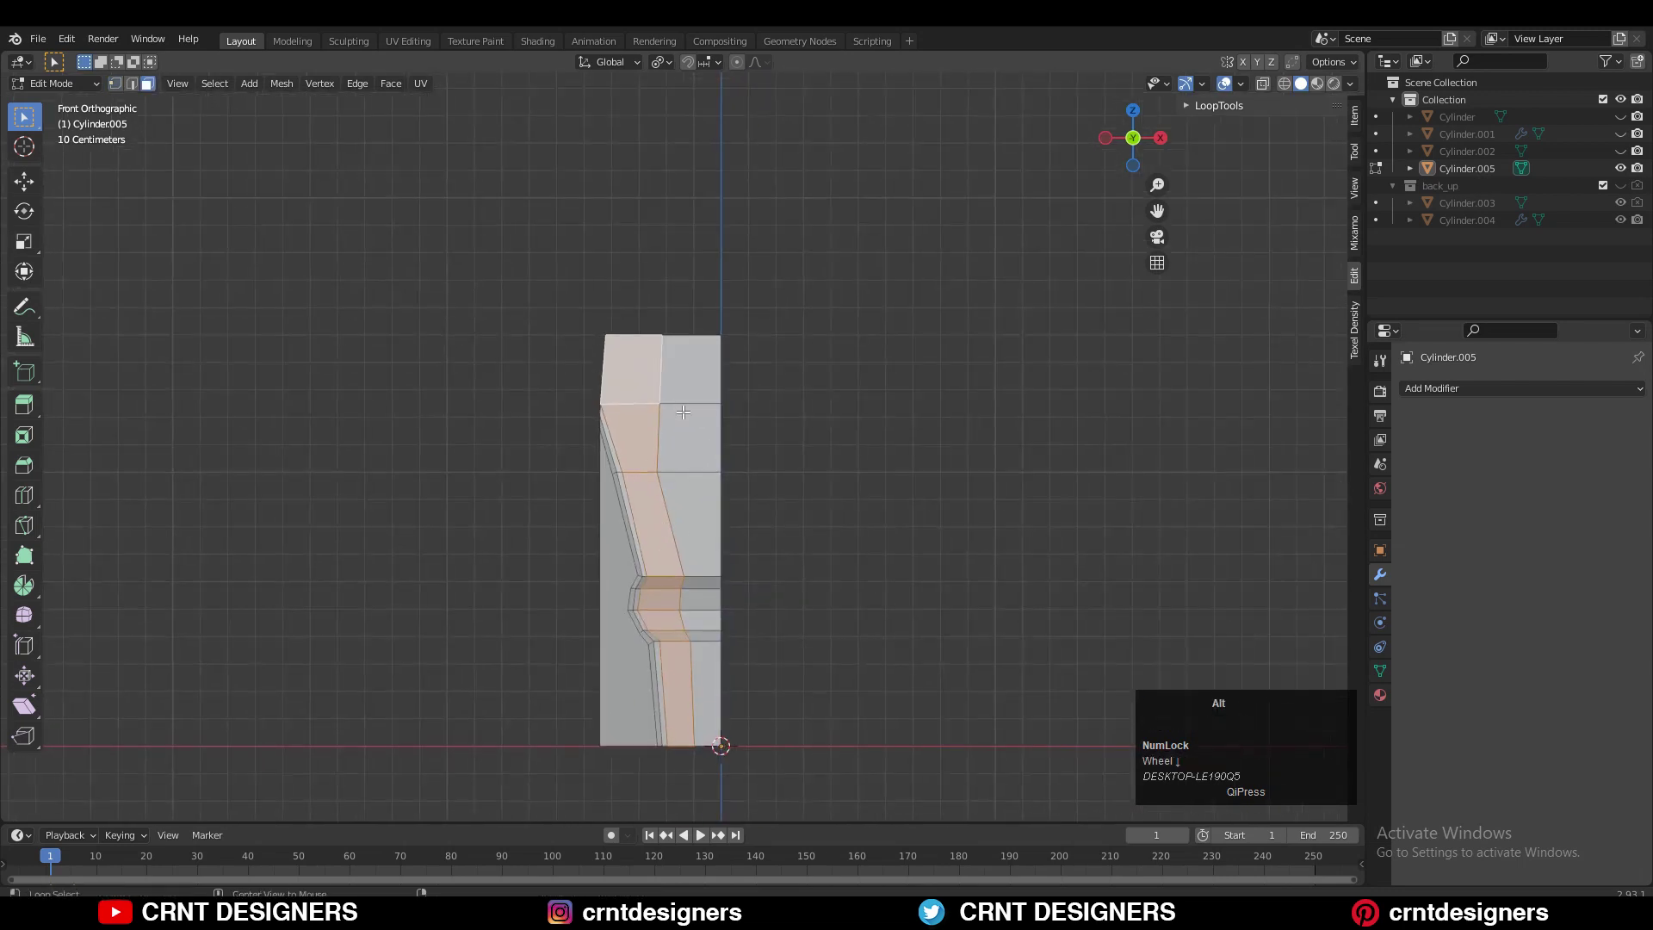
{"action": "left_click", "coordinate": [682, 412], "text": "alt"}
{"action": "middle_click_drag", "start_coordinate": [700, 688], "coordinate": [695, 503], "text": "shift"}
{"action": "middle_click_drag", "start_coordinate": [695, 503], "coordinate": [955, 384], "text": "ctrl"}
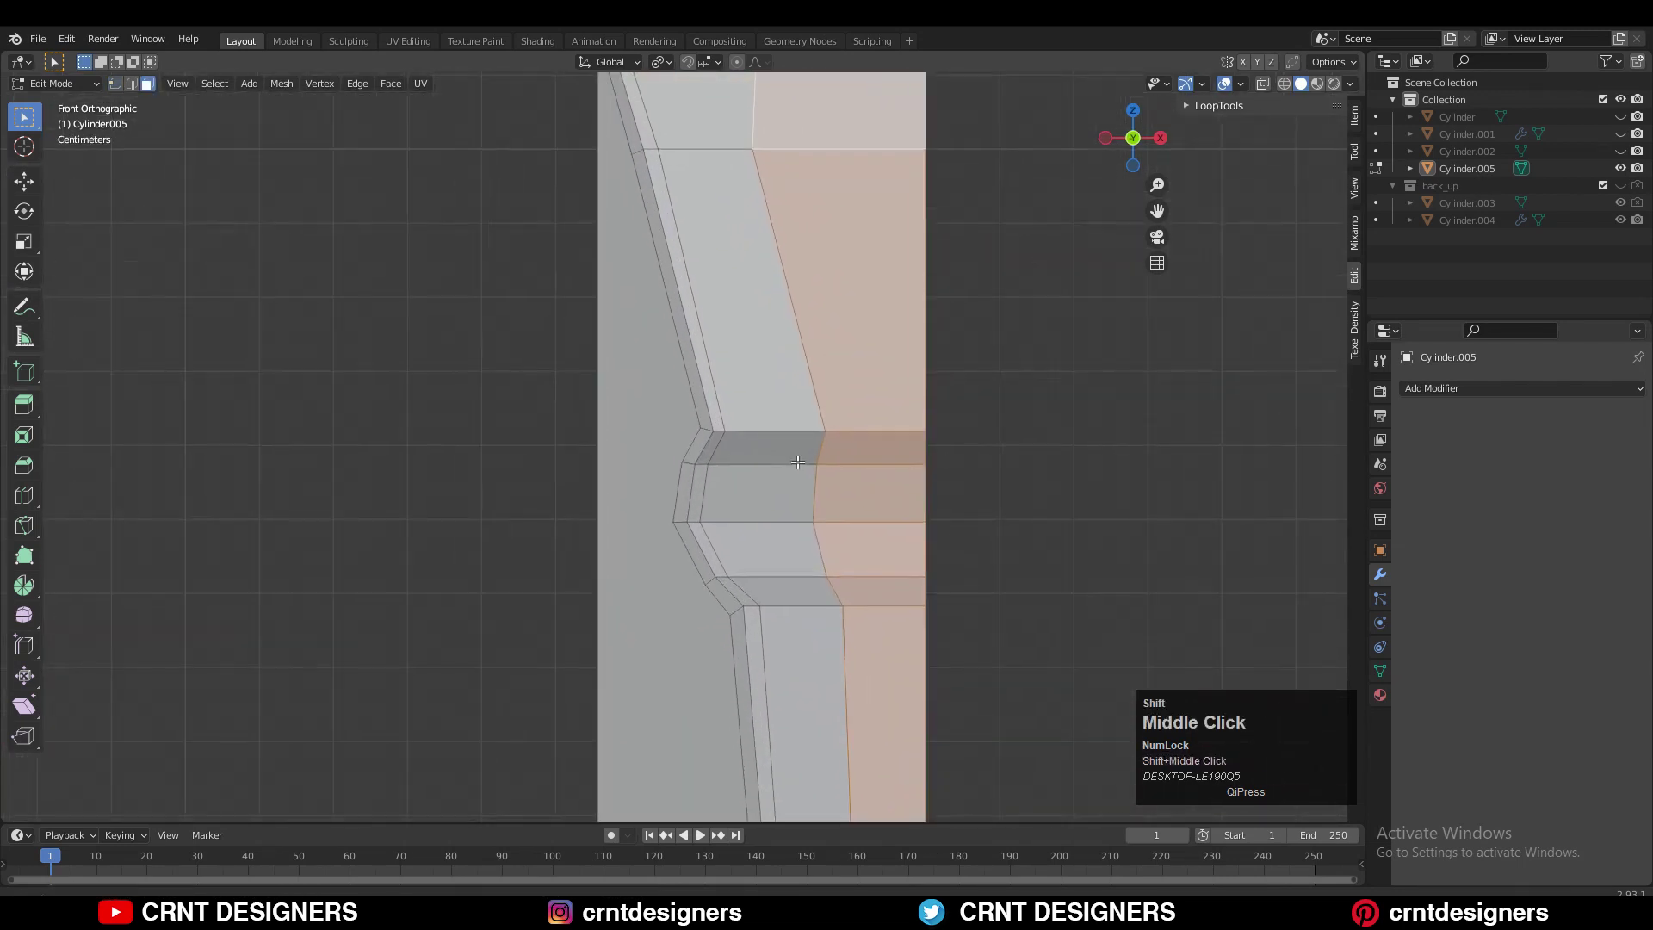
{"action": "left_click", "coordinate": [976, 373]}
- Knife an outline around the band, running above it, around its outer profile on the side face, and back below it
{"action": "left_click", "coordinate": [24, 525]}
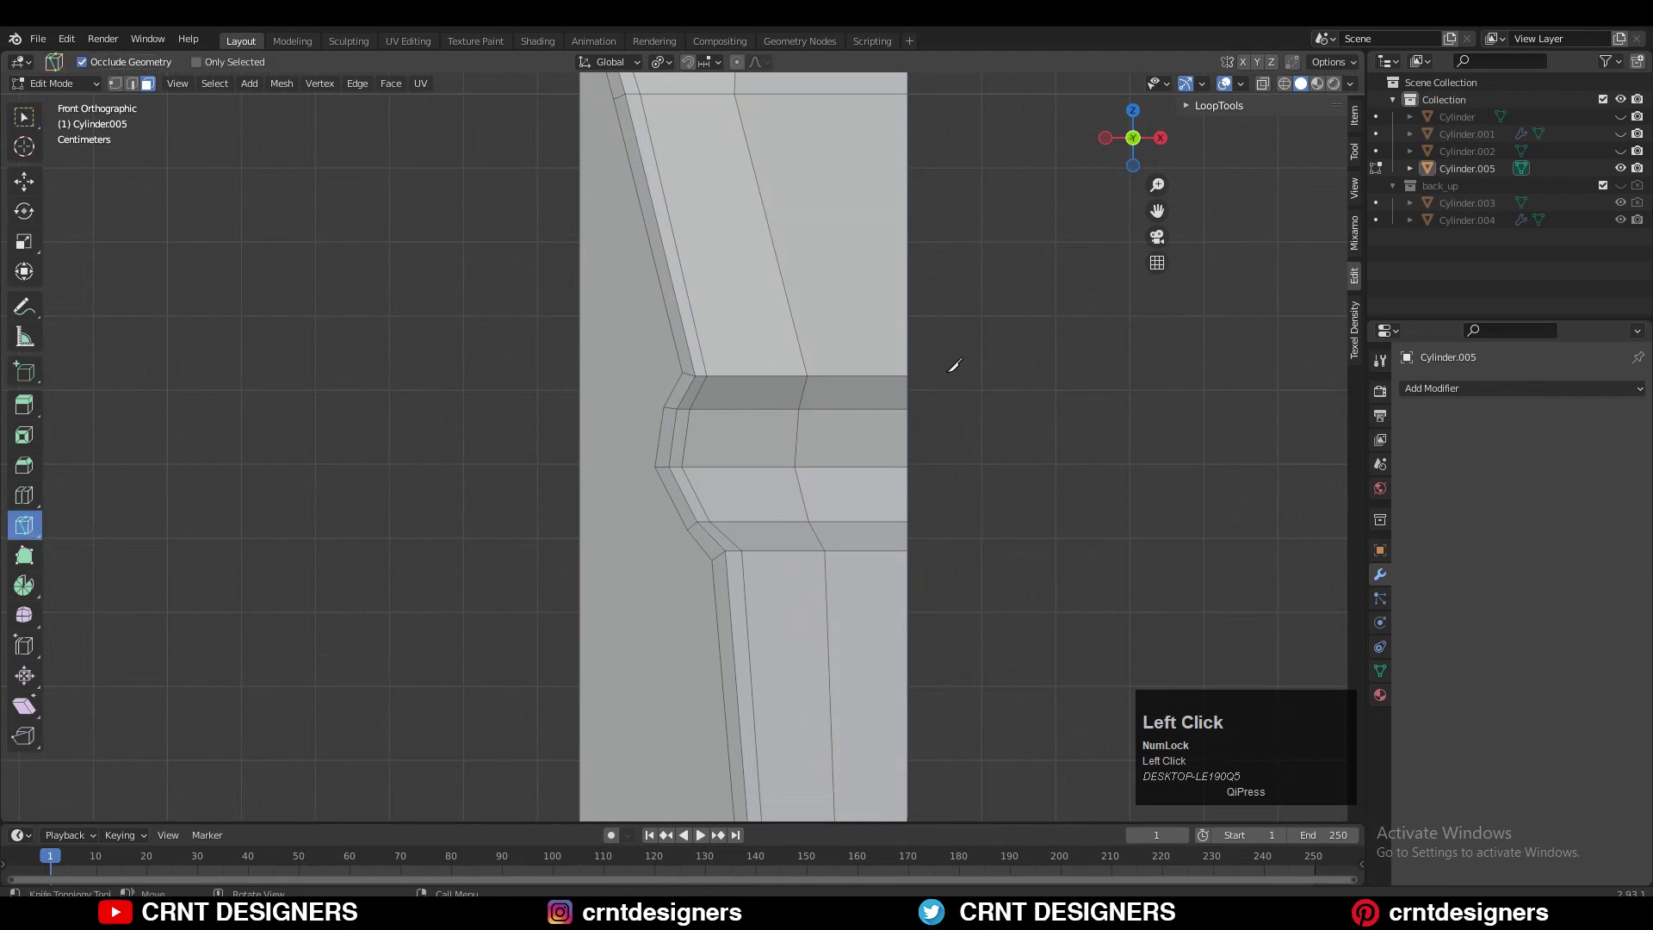
{"action": "left_click", "coordinate": [935, 356]}
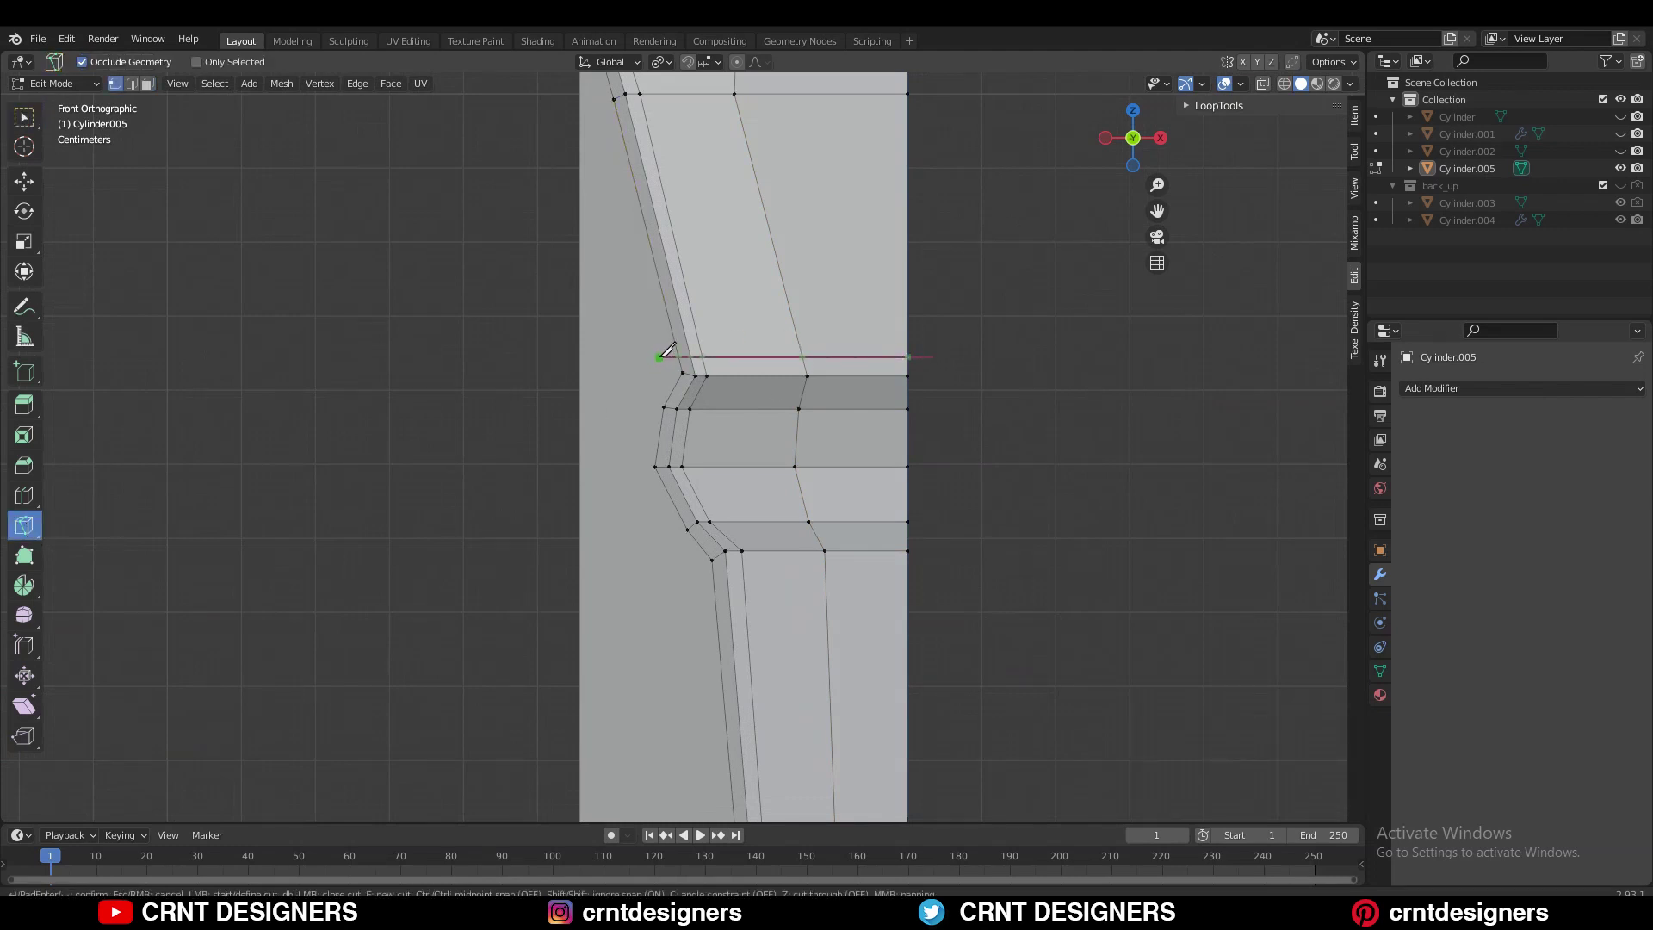
{"action": "left_click", "coordinate": [662, 357]}
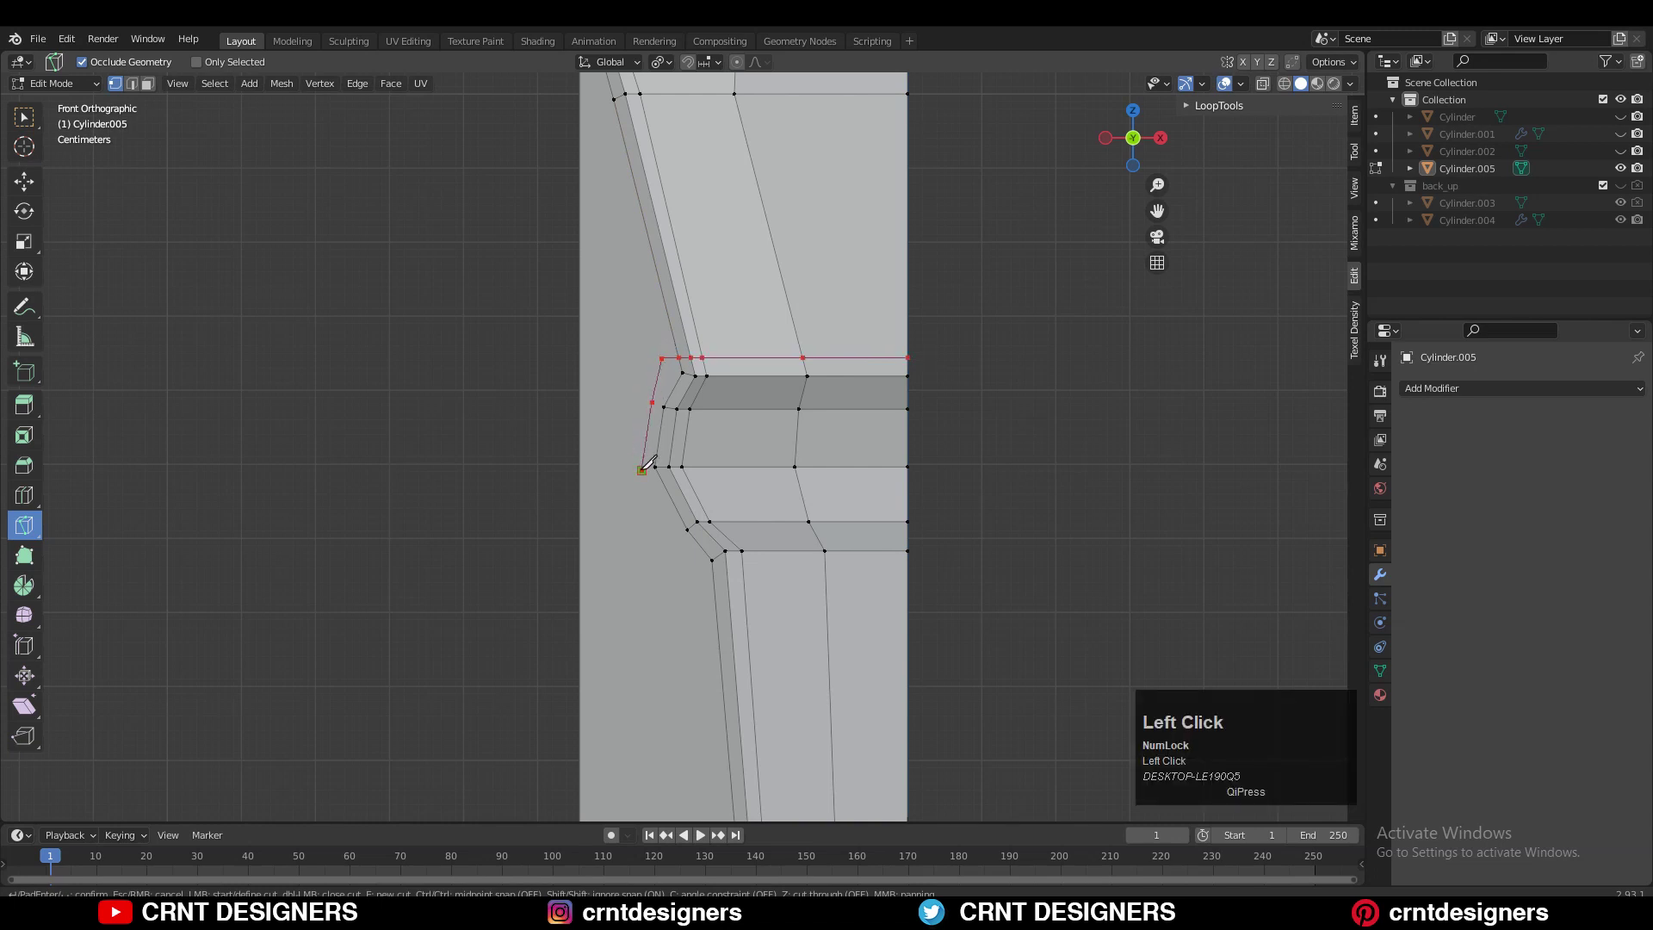
{"action": "left_click", "coordinate": [703, 576]}
{"action": "left_click", "coordinate": [948, 576]}
{"action": "key", "text": "Return"}
- Knife short edges joining the new outline to the band's outer corner vertices on the side face
{"action": "middle_click_drag", "start_coordinate": [719, 547], "coordinate": [768, 483], "text": "shift"}
{"action": "middle_click_drag", "start_coordinate": [769, 483], "coordinate": [745, 527], "text": "ctrl"}
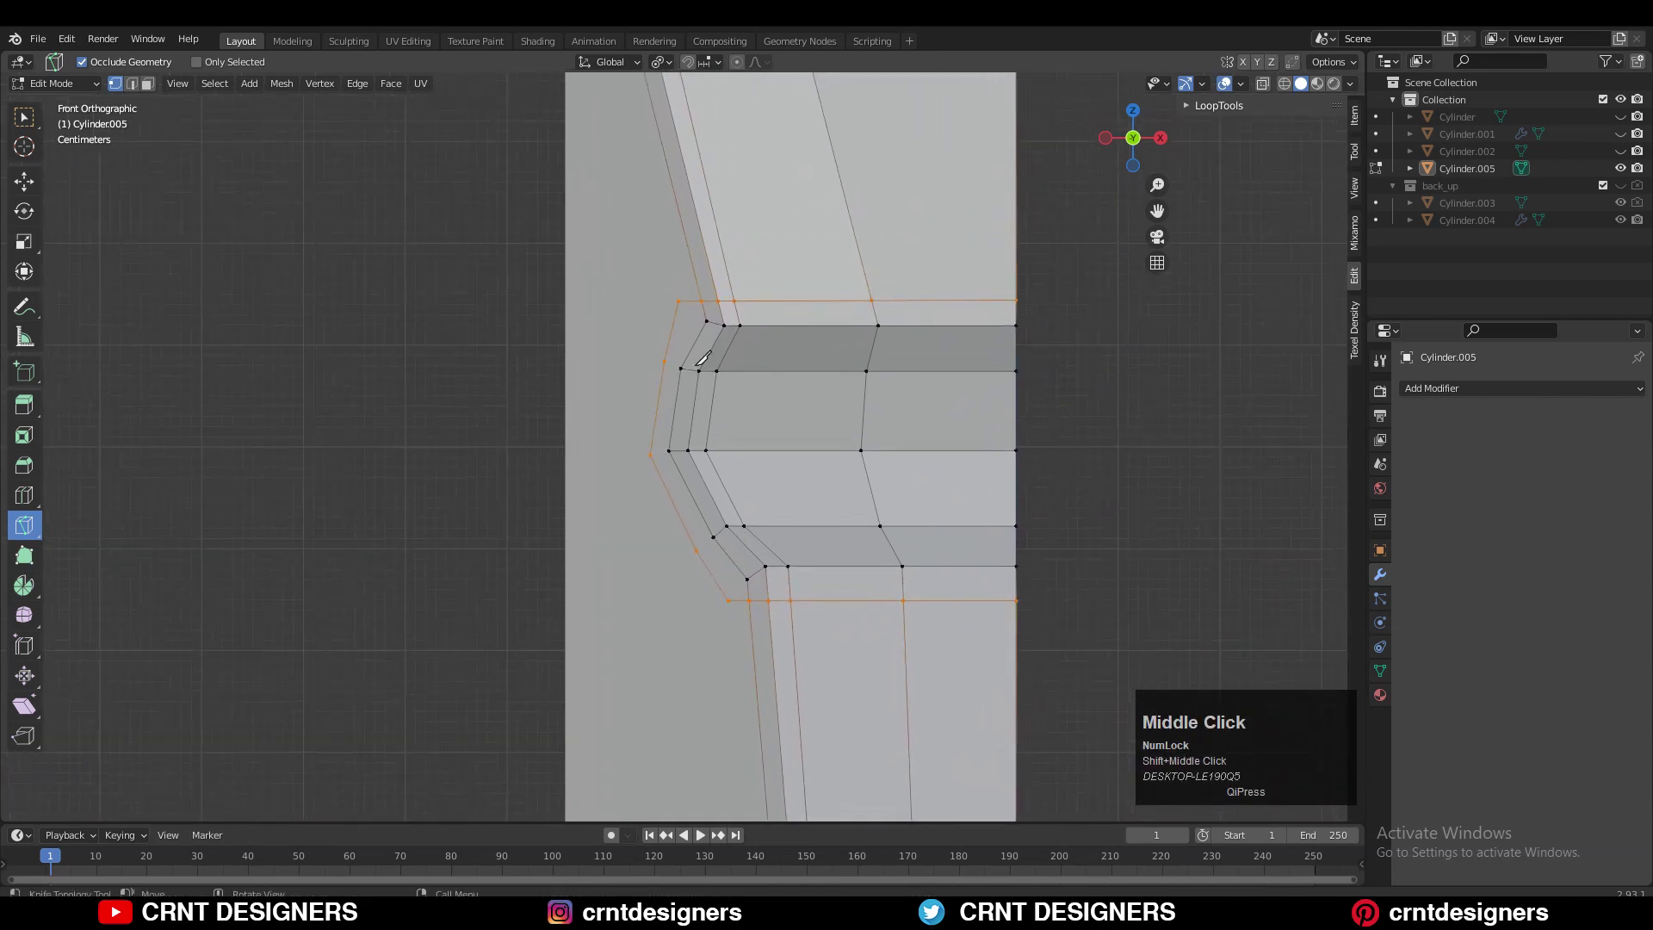
{"action": "left_click", "coordinate": [665, 361]}
{"action": "key", "text": "space"}
{"action": "left_click", "coordinate": [696, 547]}
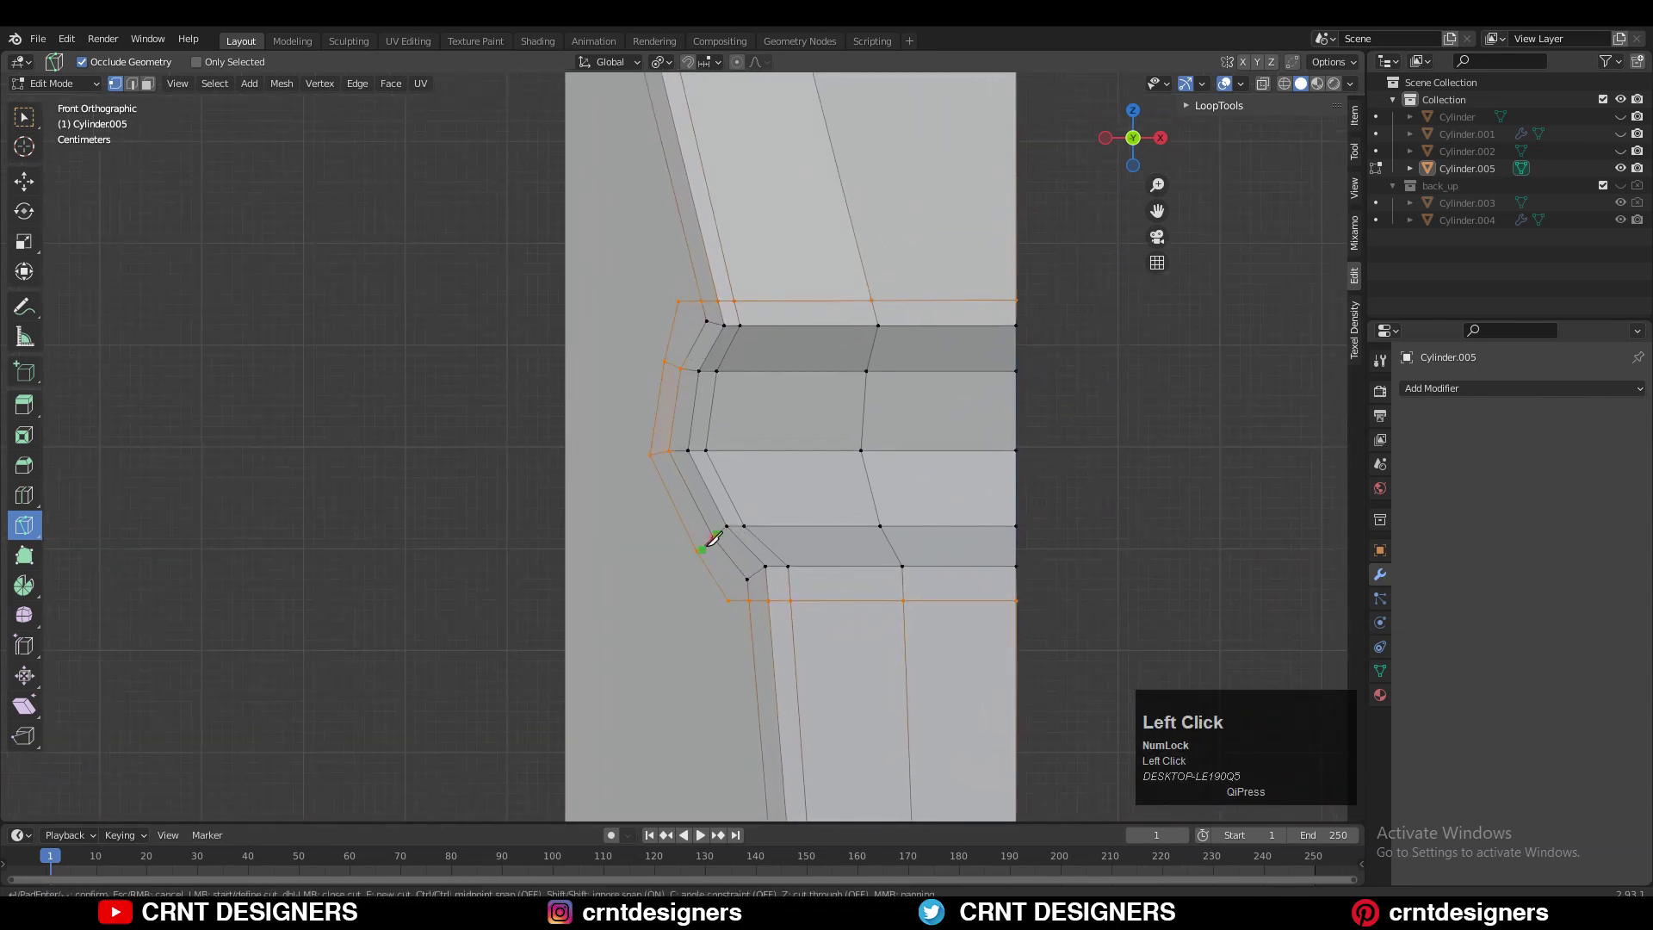
{"action": "key", "text": "space"}
{"action": "left_click", "coordinate": [749, 578]}
{"action": "key", "text": "space"}
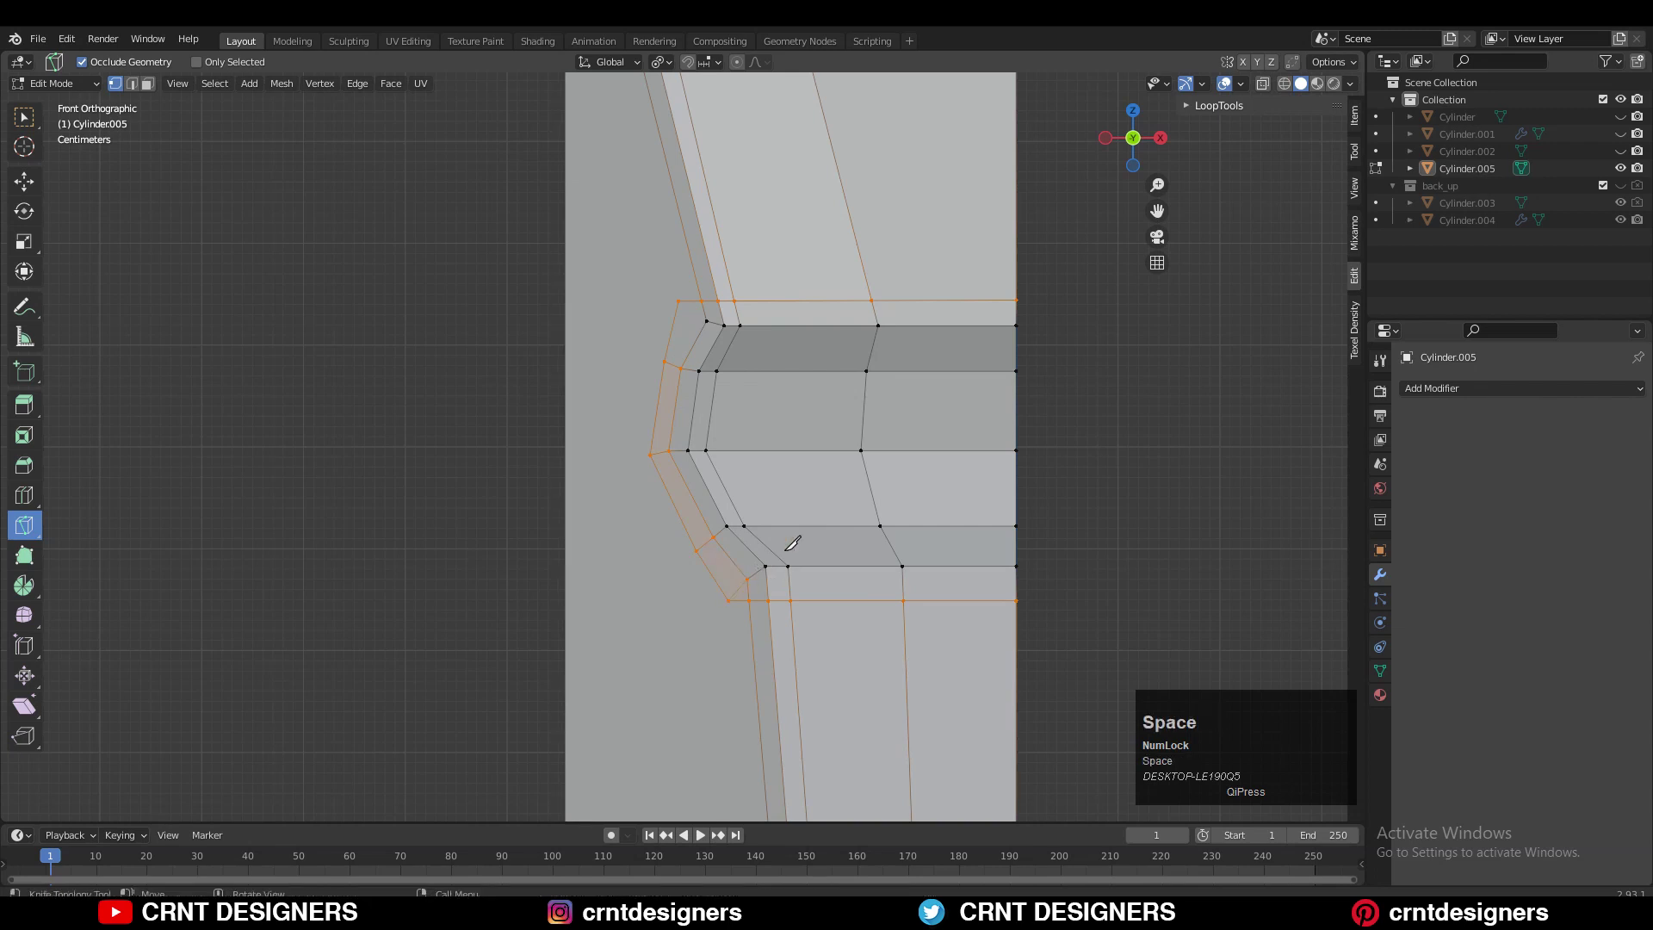
- Knife two horizontal edges from the outline's middle and upper bends to the segment's outer edge
{"action": "middle_click_drag", "start_coordinate": [752, 414], "coordinate": [752, 425], "text": "shift"}
{"action": "middle_click_drag", "start_coordinate": [754, 508], "coordinate": [721, 624], "text": "ctrl"}
{"action": "left_click", "coordinate": [647, 464]}
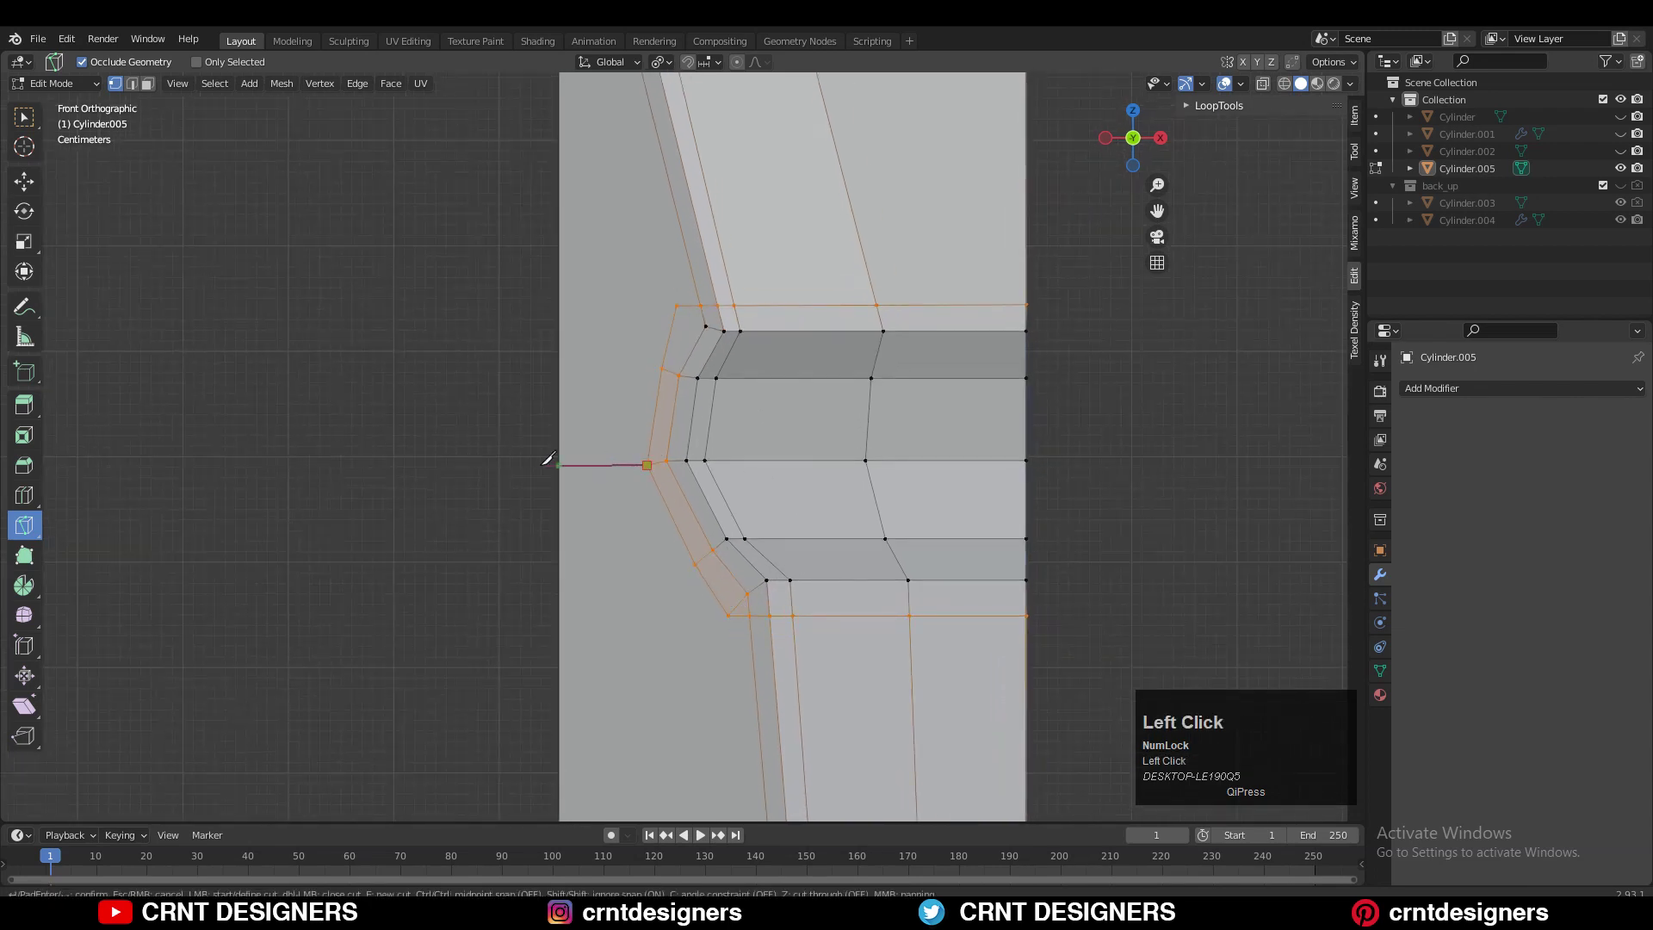
{"action": "key", "text": "space"}
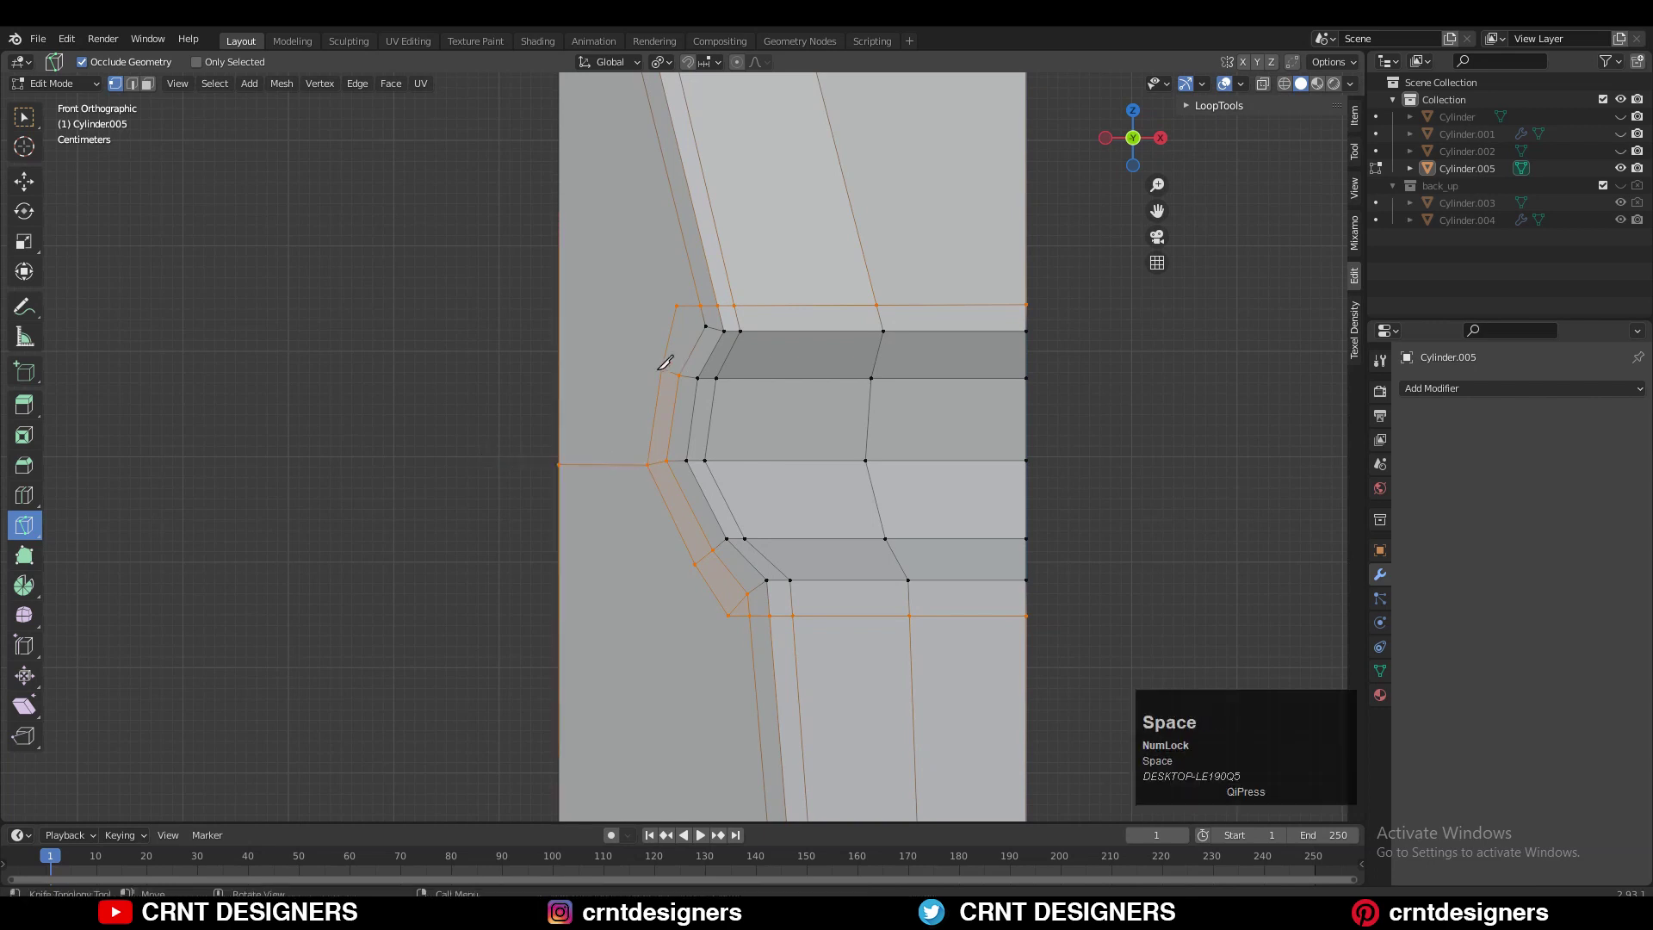
{"action": "left_click", "coordinate": [661, 367]}
{"action": "left_click", "coordinate": [409, 366]}
{"action": "key", "text": "space"}
- Knife an edge from the outline's upper corner up along the slanted profile to the segment's outer edge
{"action": "middle_click_drag", "start_coordinate": [620, 379], "coordinate": [691, 469], "text": "ctrl"}
{"action": "left_click", "coordinate": [669, 358]}
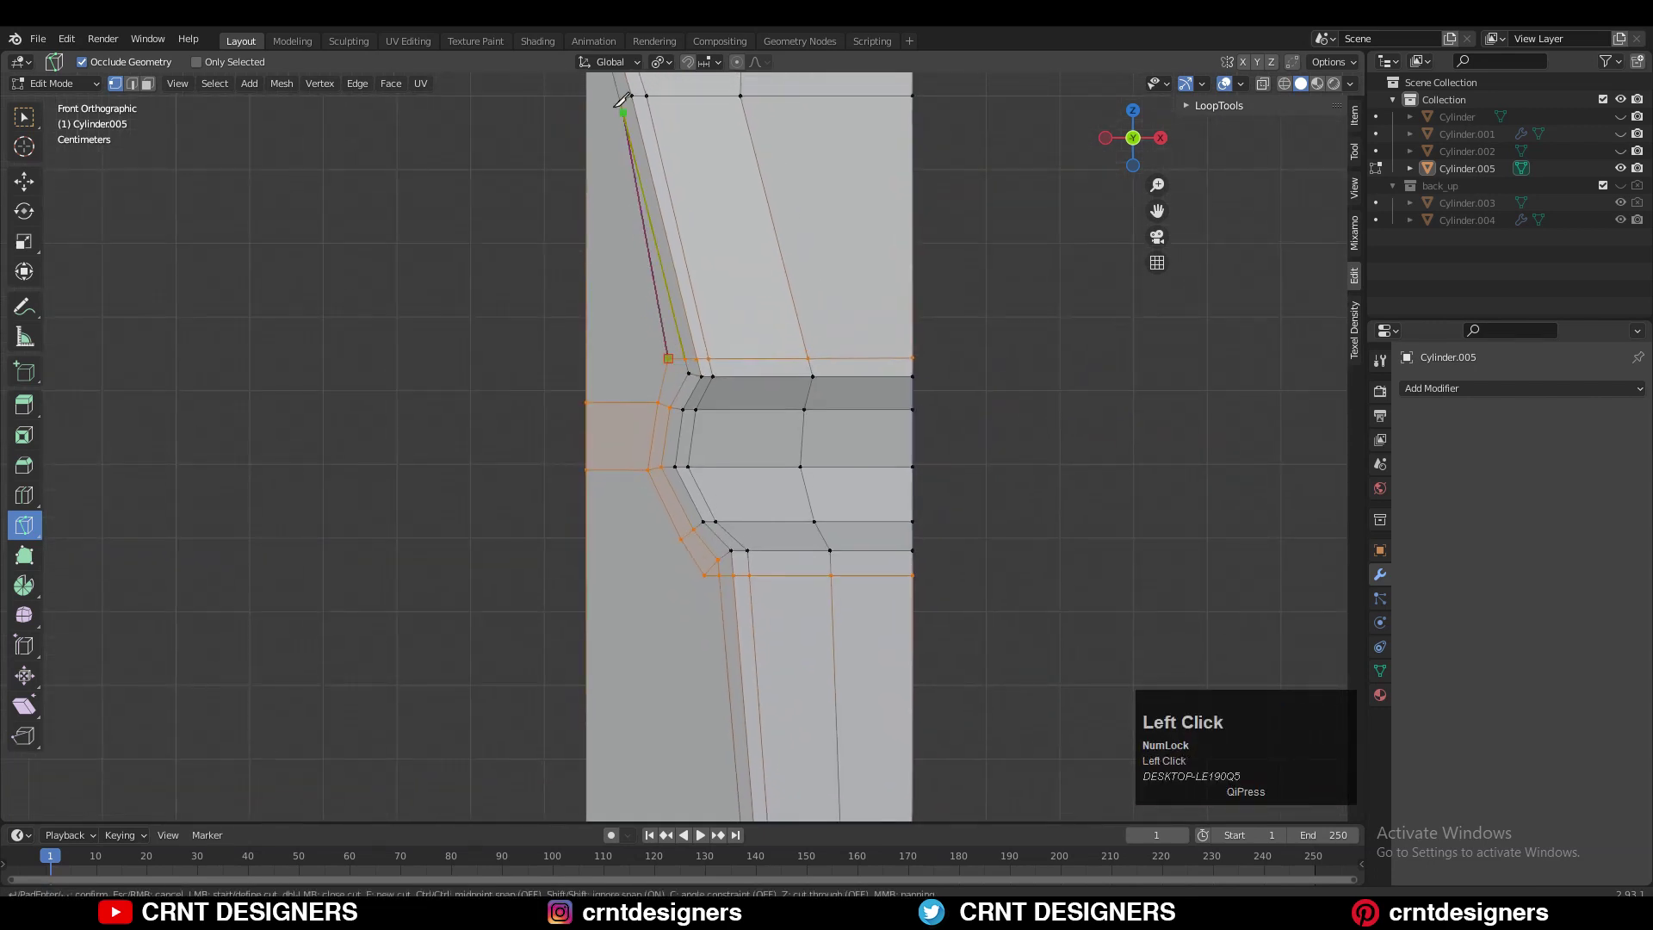
{"action": "key", "text": "space"}
{"action": "middle_click_drag", "start_coordinate": [577, 99], "coordinate": [576, 321], "text": "shift"}
{"action": "key", "text": "ctrl+z"}
{"action": "left_click", "coordinate": [669, 580]}
{"action": "left_click", "coordinate": [610, 325]}
{"action": "key", "text": "space"}
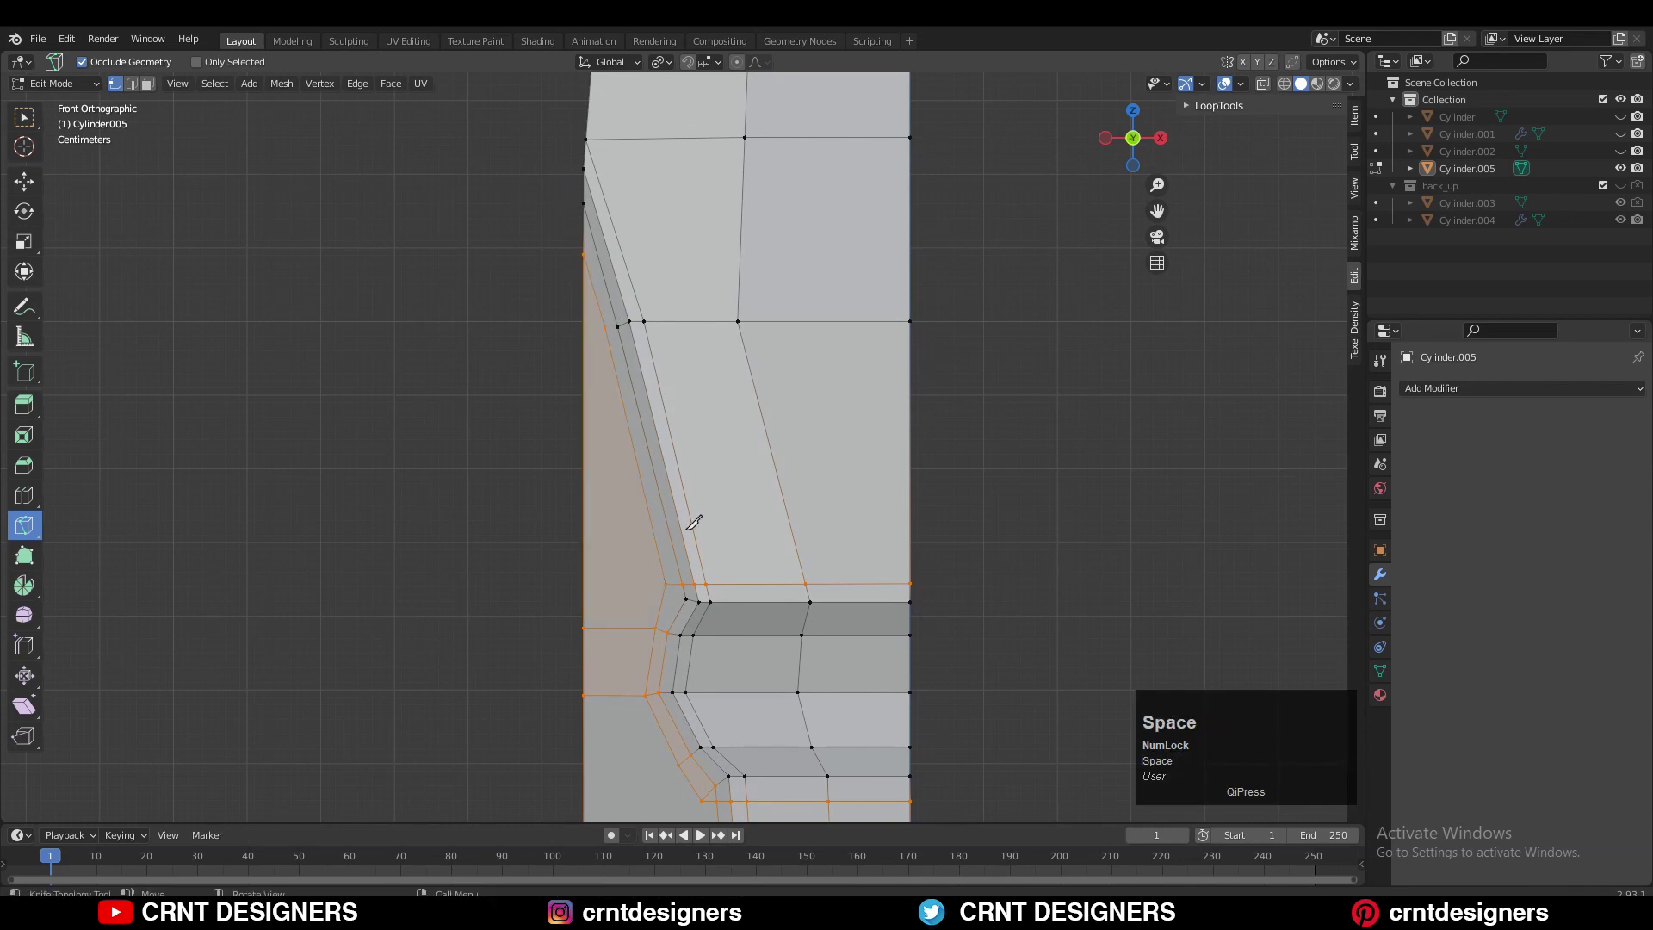
- Knife an edge from the outline's lower corner down to the base, parallel to the lower profile
{"action": "middle_click_drag", "start_coordinate": [687, 525], "coordinate": [640, 245], "text": "shift"}
{"action": "left_click", "coordinate": [649, 459]}
{"action": "left_click", "coordinate": [668, 702]}
{"action": "key", "text": "space"}
- Knife two horizontal edges from the outline's lower bend and lower corner to the segment's outer edge
{"action": "middle_click_drag", "start_coordinate": [667, 633], "coordinate": [633, 499], "text": "ctrl"}
{"action": "left_click", "coordinate": [600, 419]}
{"action": "left_click", "coordinate": [402, 419]}
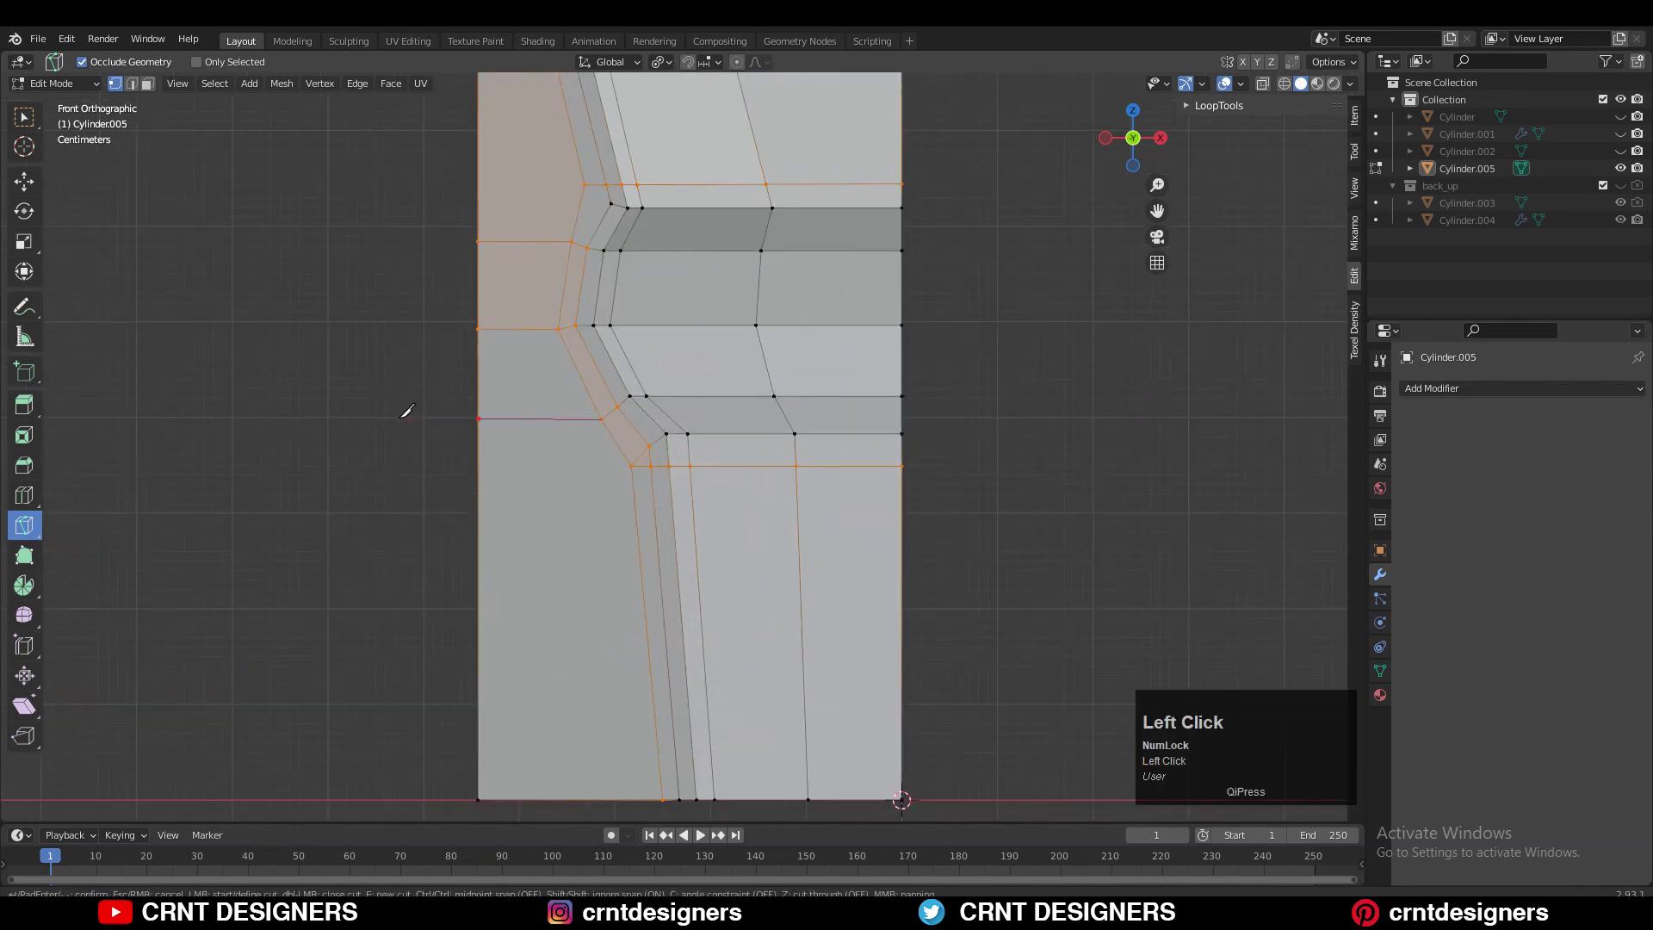
{"action": "key", "text": "space"}
{"action": "left_click", "coordinate": [631, 465]}
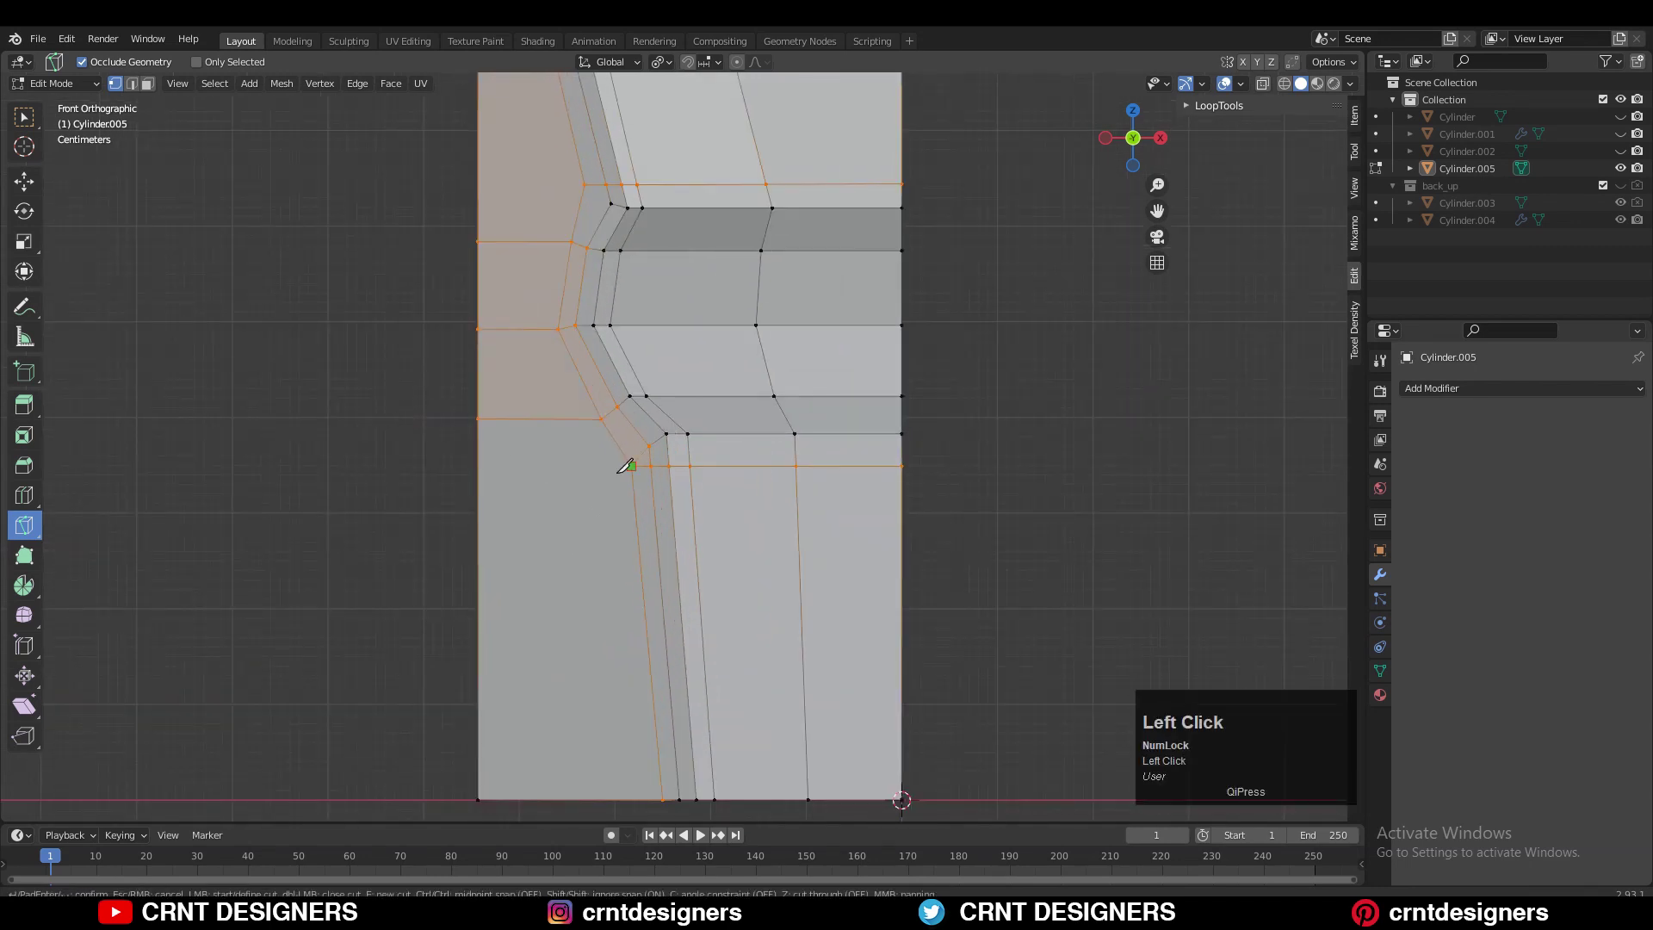
{"action": "left_click", "coordinate": [347, 458]}
{"action": "key", "text": "space"}
- Knife a short edge between the outline's upper corner and the band's upper outer corner vertex
{"action": "middle_click_drag", "start_coordinate": [668, 281], "coordinate": [637, 299], "text": "ctrl"}
{"action": "left_click", "coordinate": [684, 318]}
{"action": "left_click", "coordinate": [638, 285]}
{"action": "key", "text": "space"}
- Merge the outline's upper corner vertex at last into the adjacent vertex on the slanted profile
{"action": "key", "text": "3"}
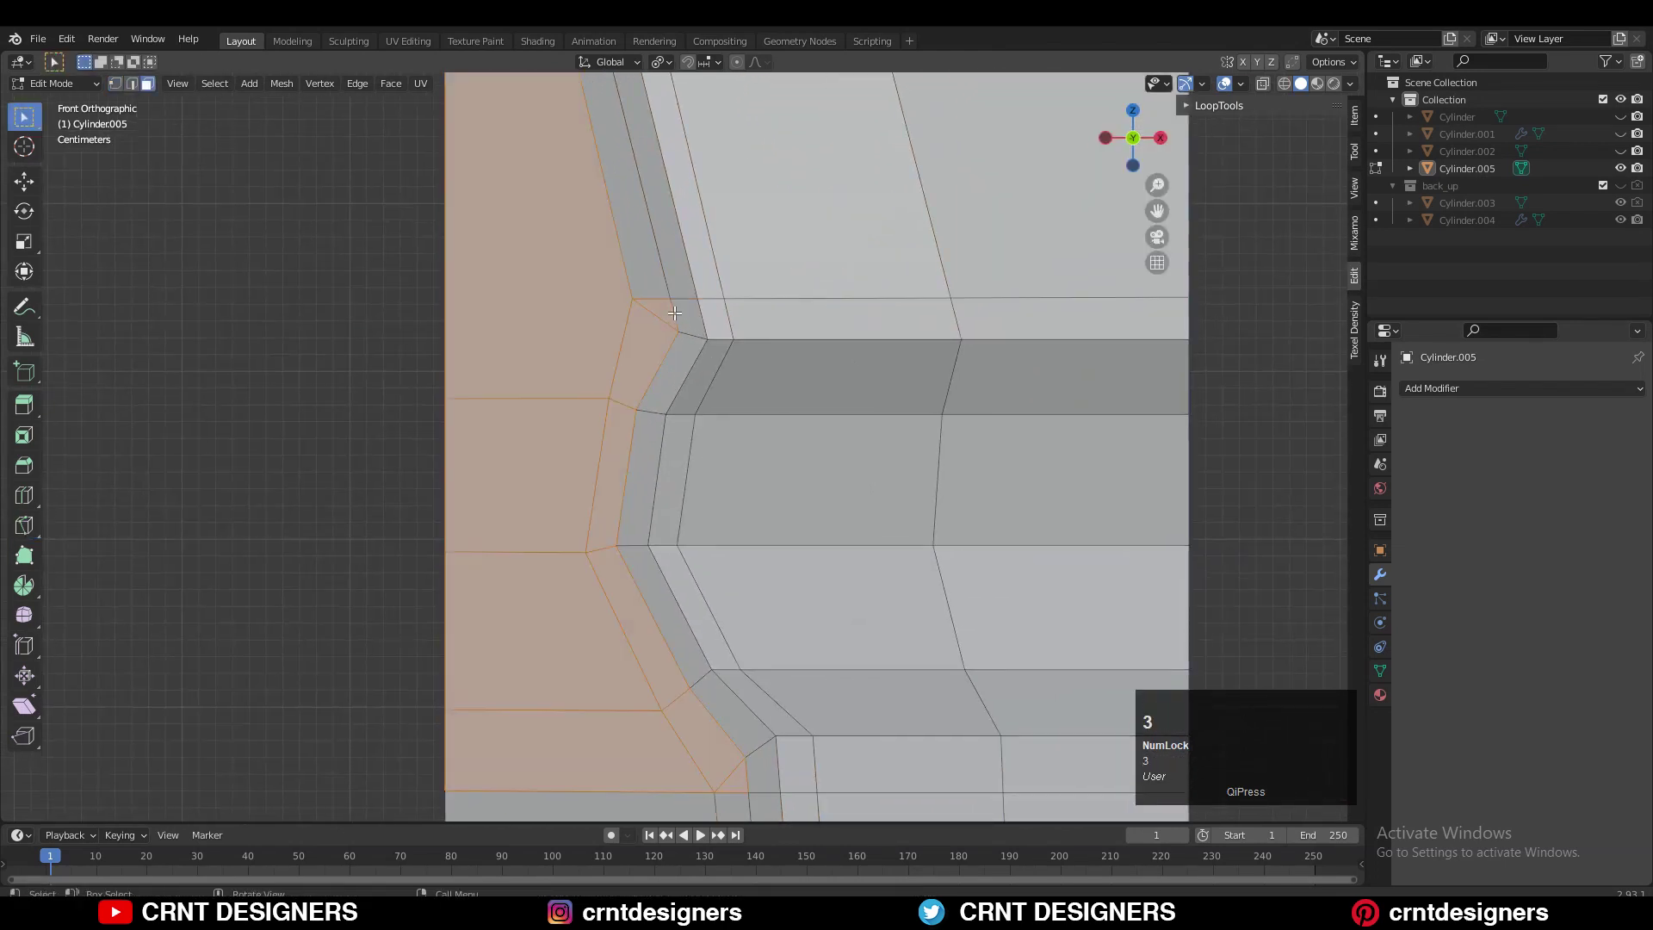
{"action": "left_click", "coordinate": [678, 314]}
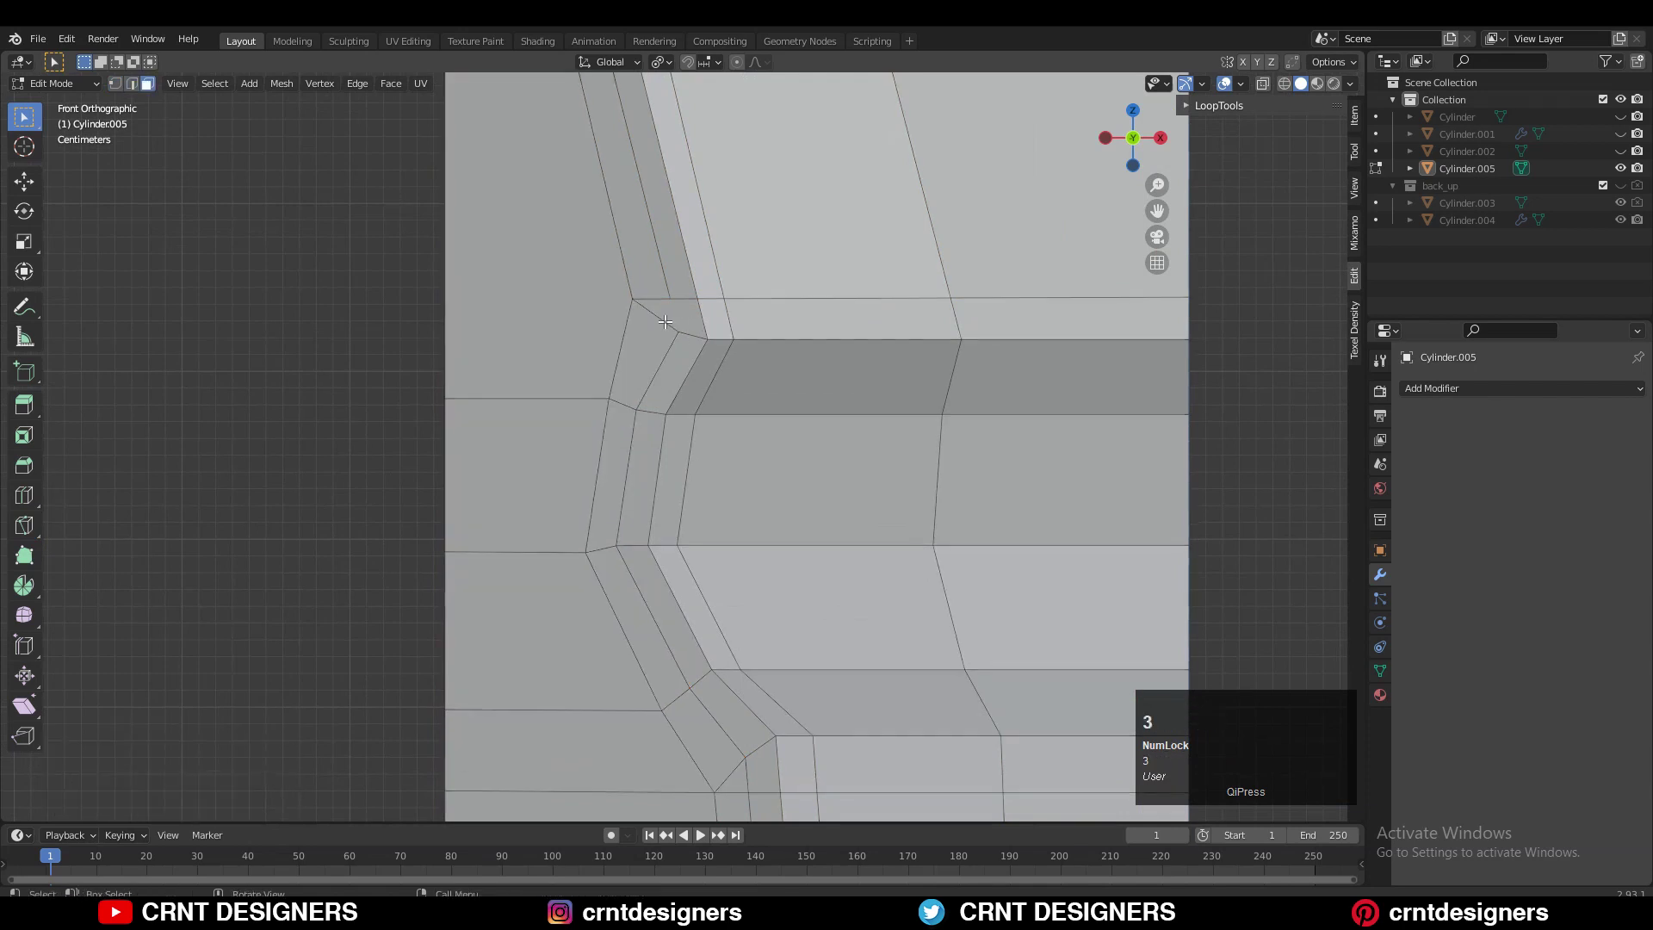
{"action": "left_click", "coordinate": [666, 321], "text": "alt"}
{"action": "middle_click_drag", "start_coordinate": [700, 304], "coordinate": [689, 373], "text": "ctrl"}
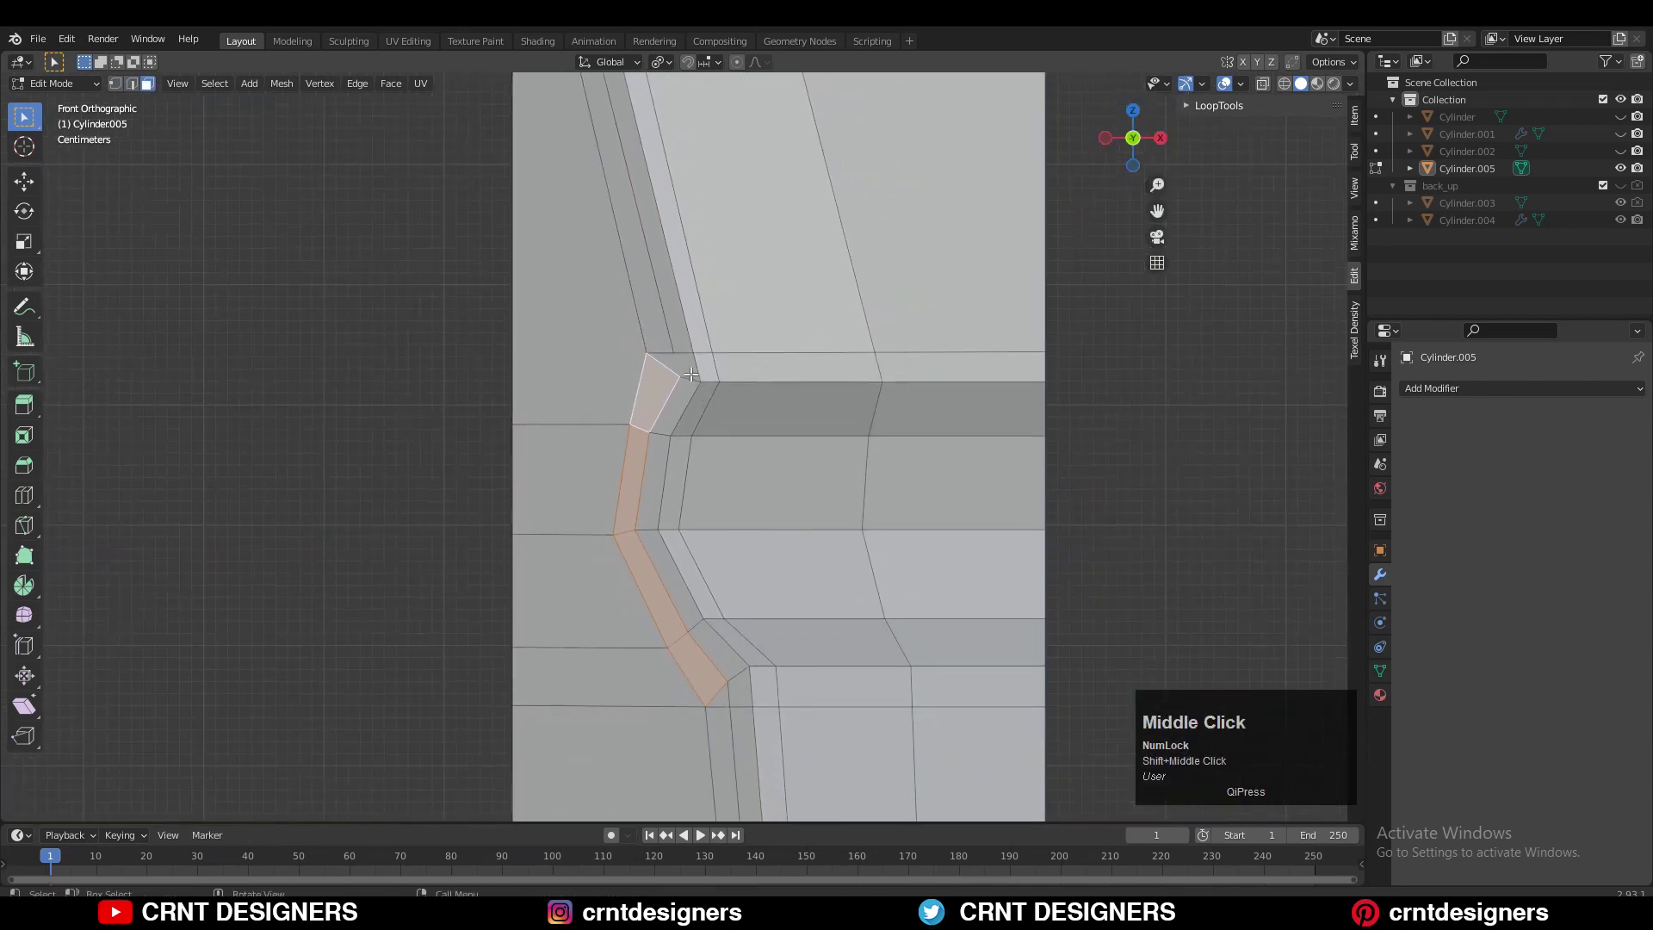
{"action": "key", "text": "ctrl+z"}
{"action": "key", "text": "1"}
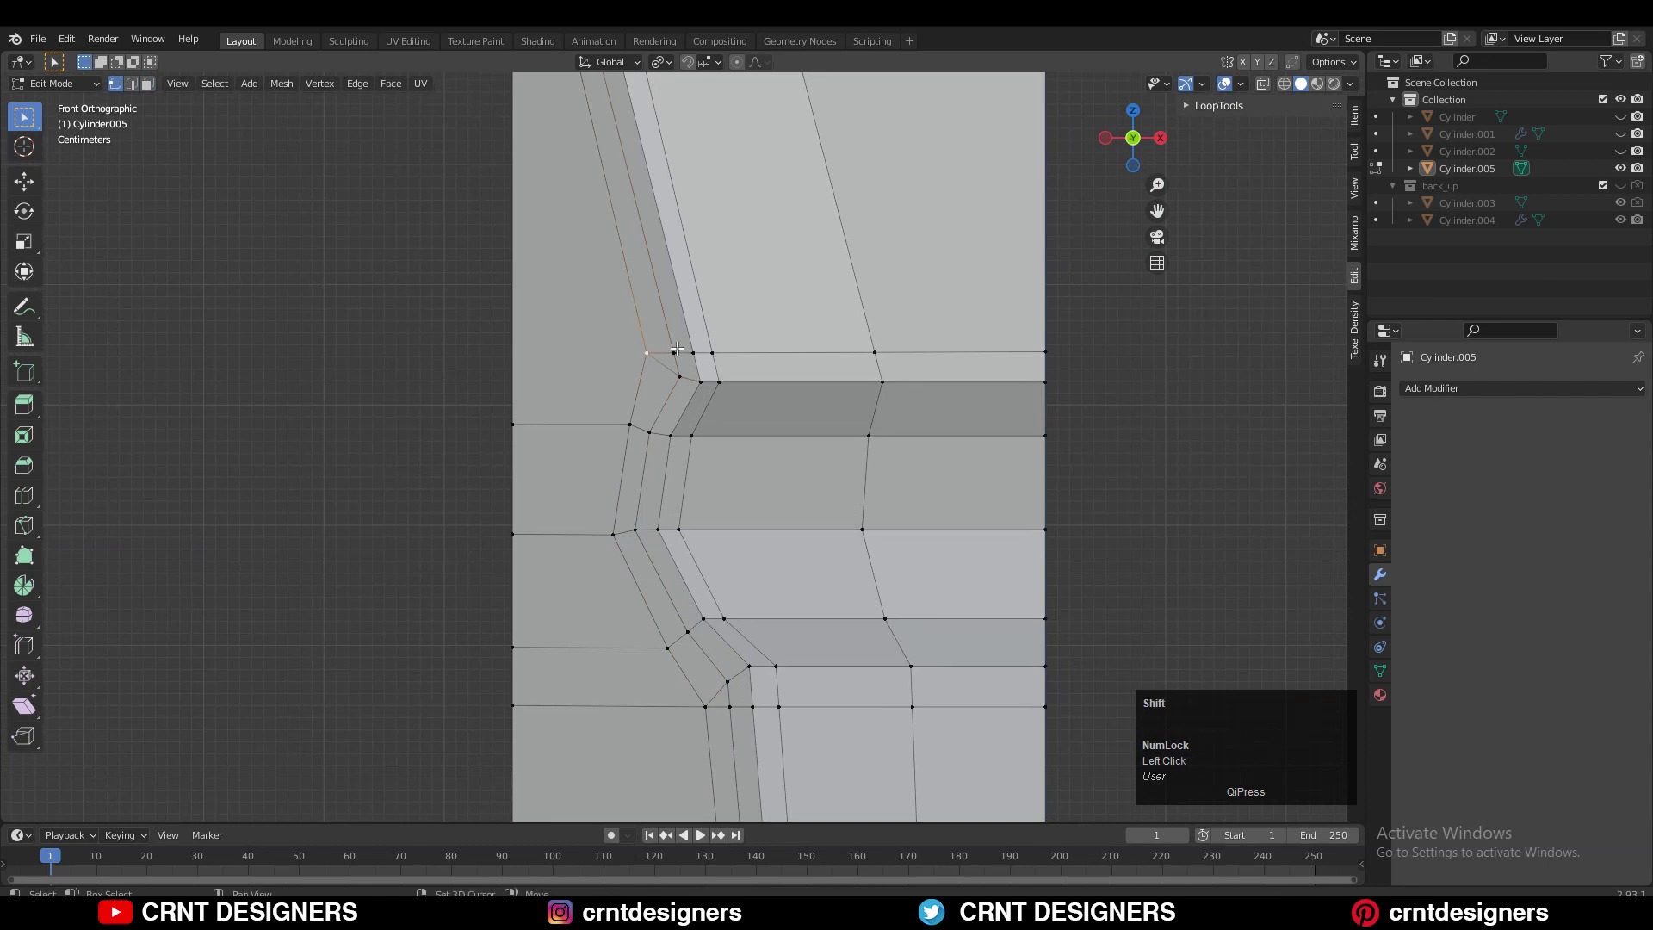
{"action": "key", "text": "m"}
{"action": "left_click", "coordinate": [677, 341]}
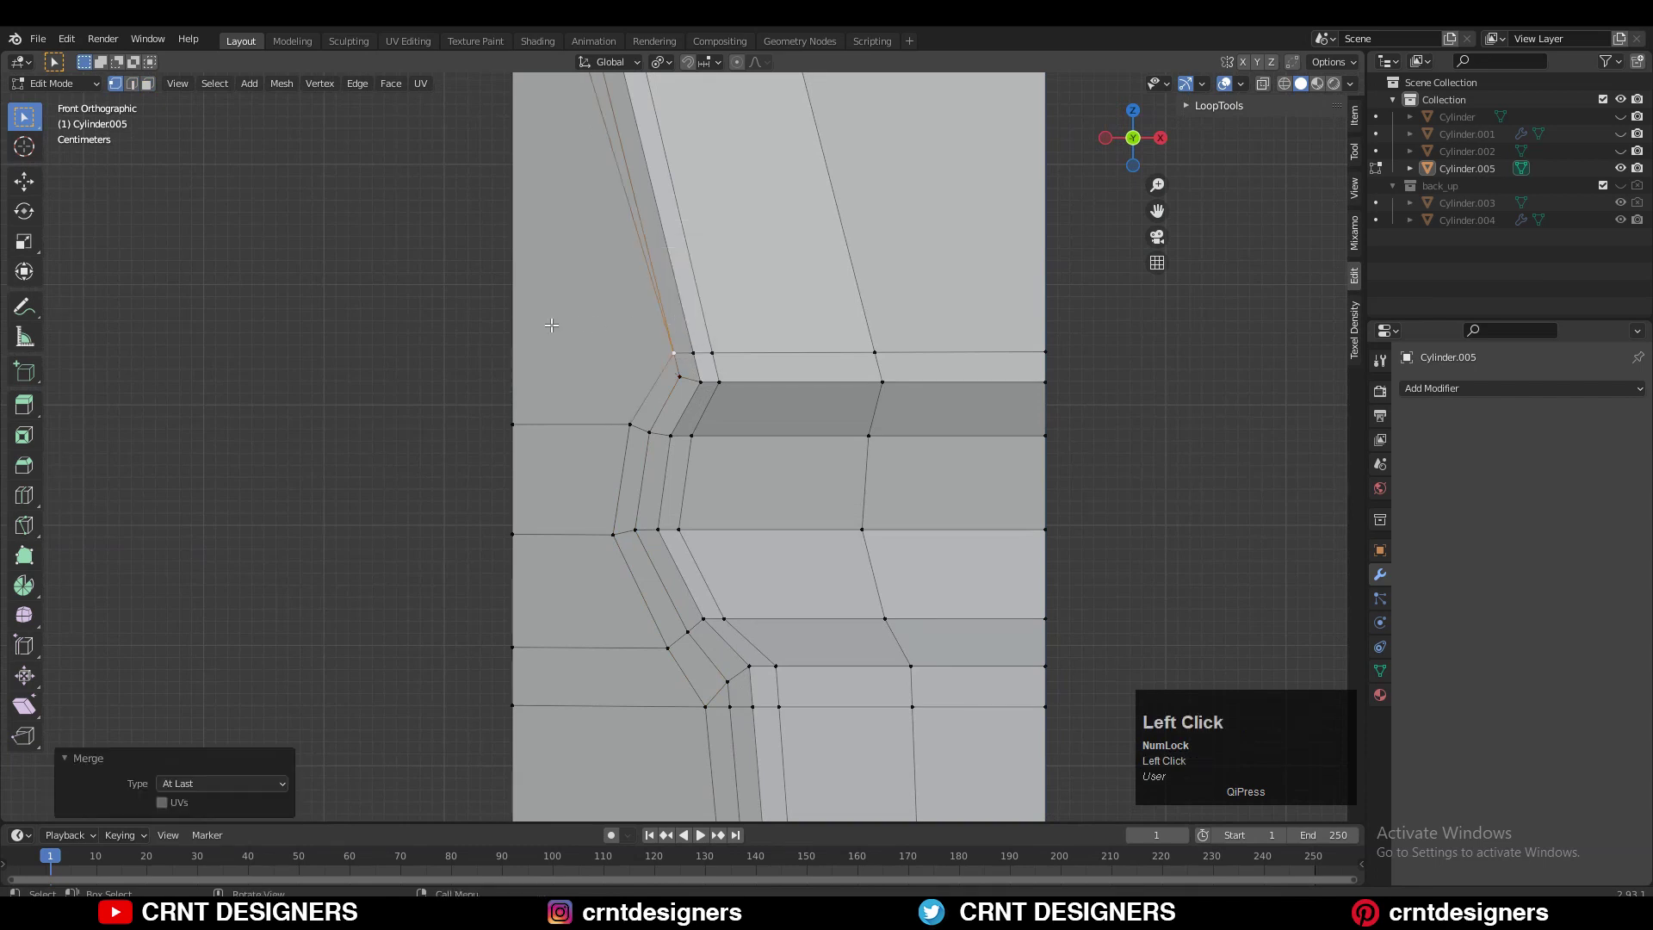
- Dissolve the leftover slanted edge running up from the band's merged upper corner
{"action": "middle_click_drag", "start_coordinate": [692, 354], "coordinate": [717, 219], "text": "shift"}
{"action": "left_click", "coordinate": [671, 393], "text": "alt"}
{"action": "key", "text": "2"}
{"action": "left_click", "coordinate": [637, 350]}
{"action": "key", "text": "ctrl+x"}
{"action": "middle_click_drag", "start_coordinate": [717, 219], "coordinate": [705, 320], "text": "ctrl"}
{"action": "key", "text": "ctrl+z"}
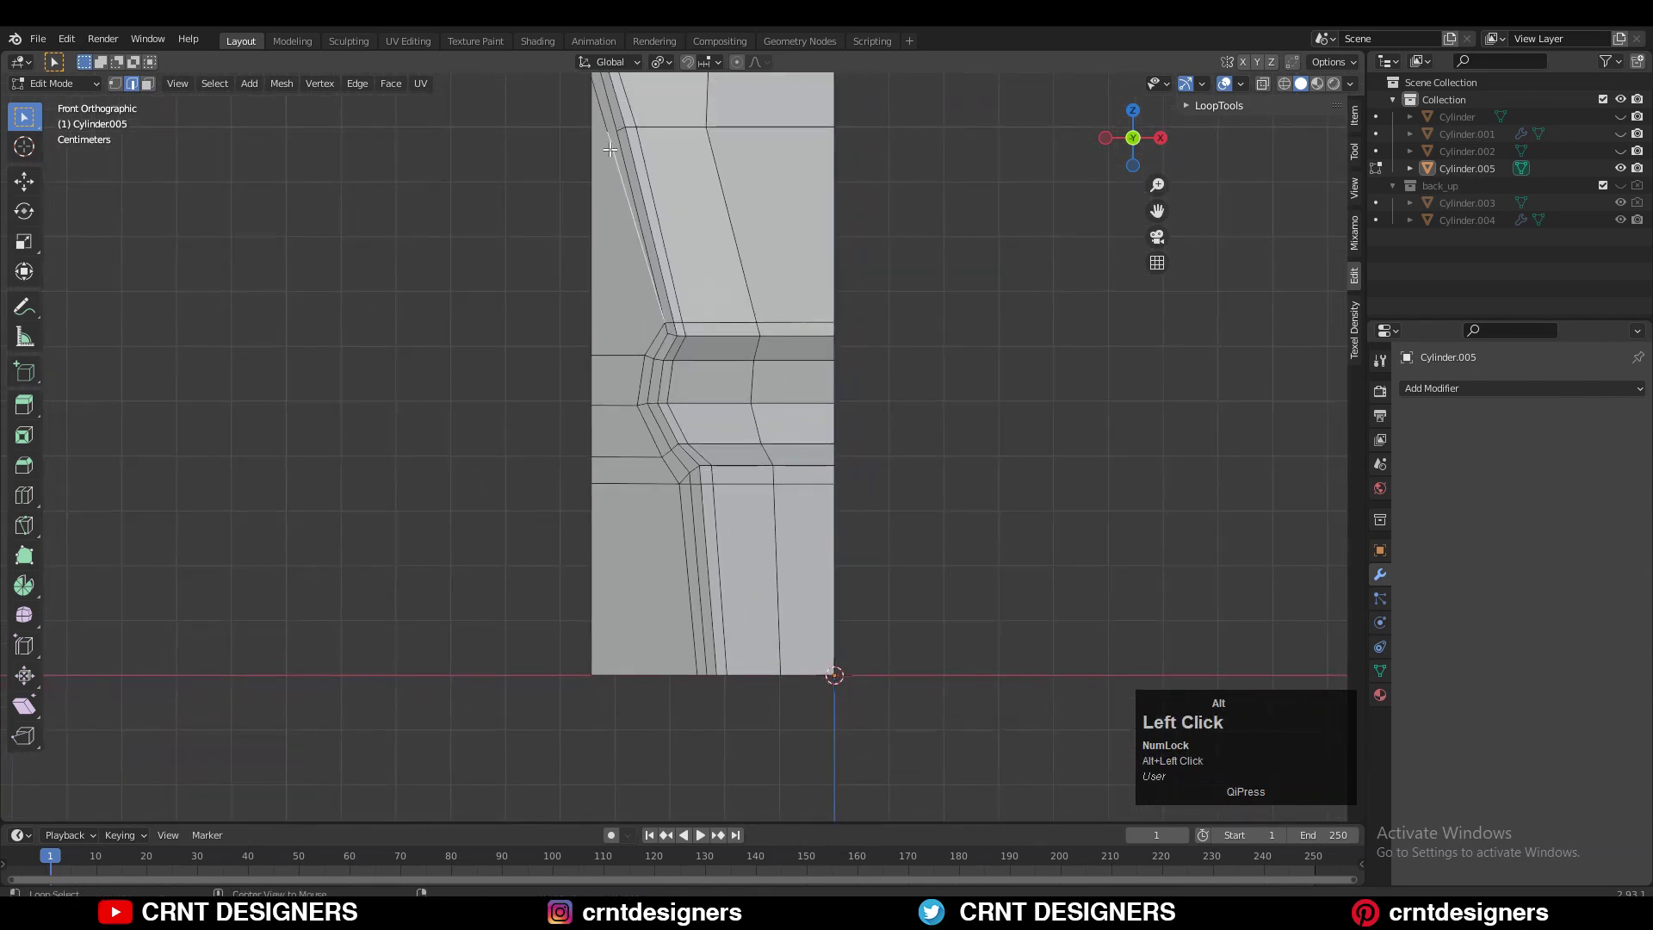
{"action": "key", "text": "ctrl+x"}
- Merge the outline's lower corner vertex into the adjacent profile vertex and dissolve the leftover edge below it
{"action": "middle_click_drag", "start_coordinate": [749, 373], "coordinate": [675, 533], "text": "ctrl"}
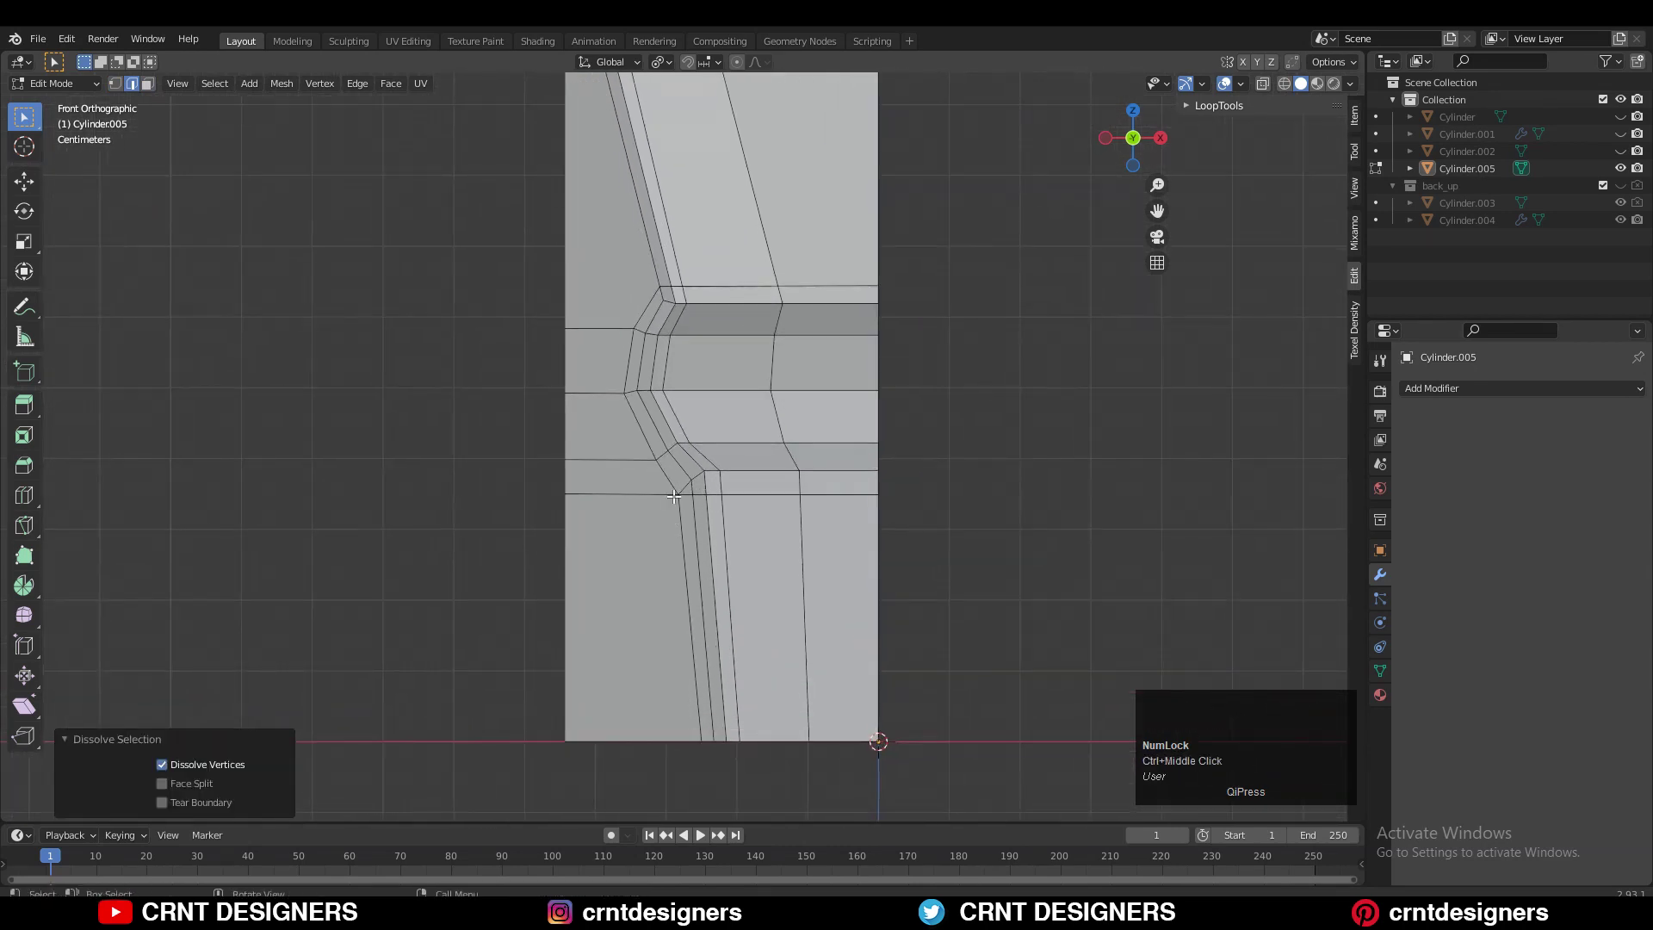
{"action": "key", "text": "1"}
{"action": "left_click", "coordinate": [673, 497]}
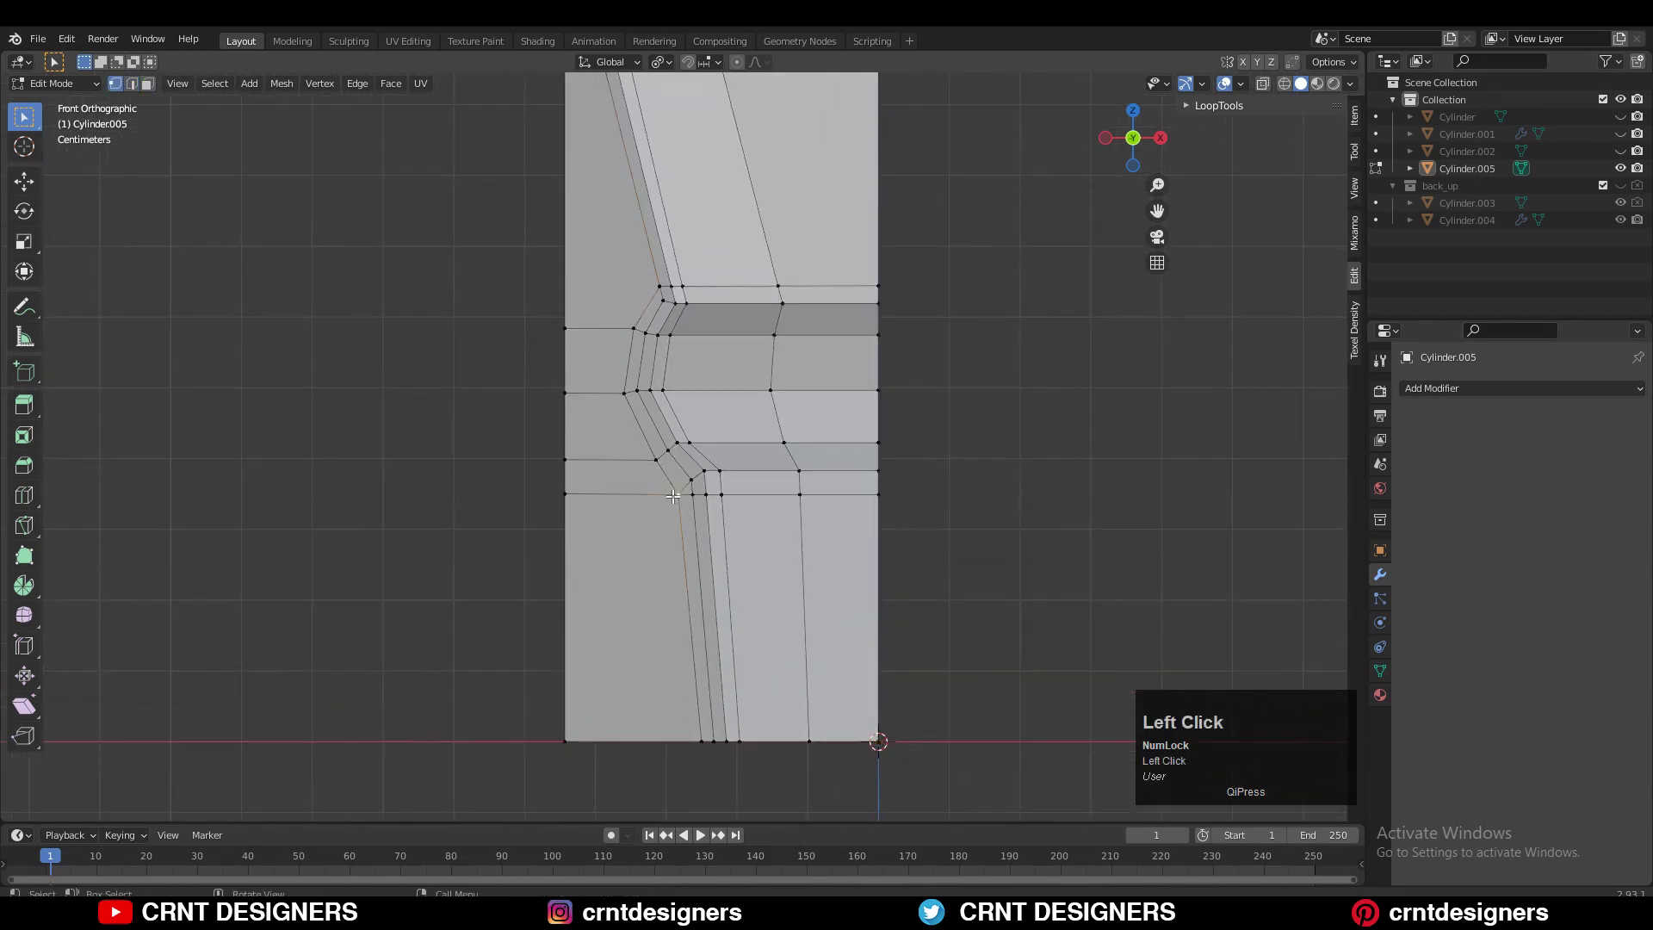
{"action": "key", "text": "m"}
{"action": "left_click", "coordinate": [699, 503]}
{"action": "key", "text": "2"}
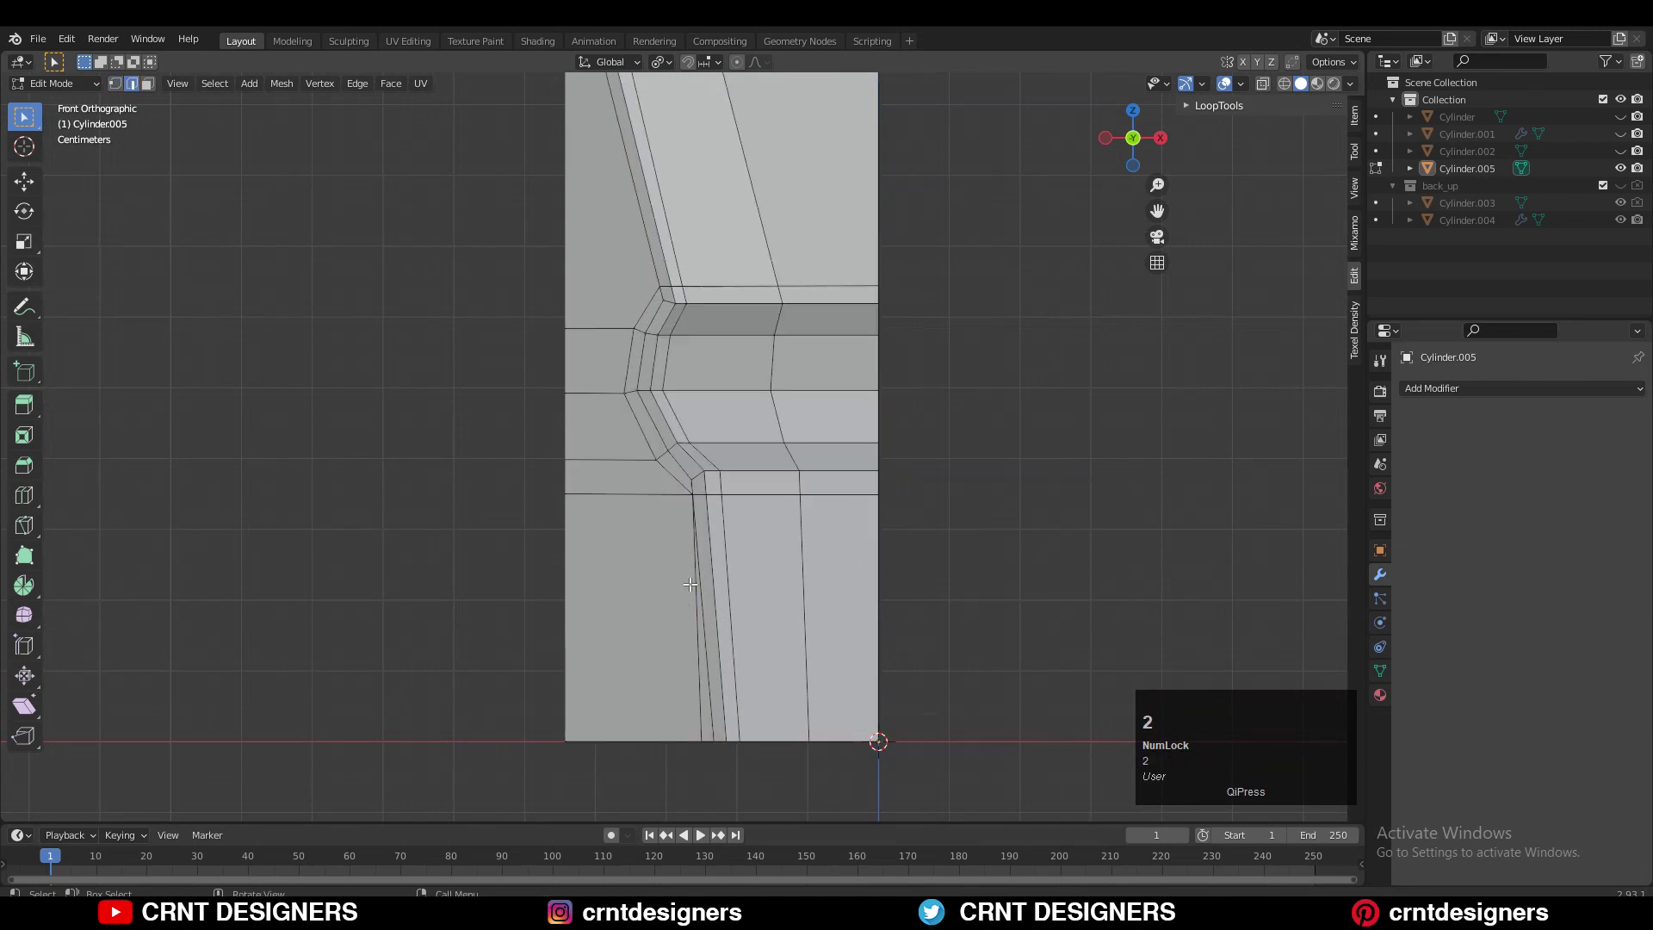
- Check the face loops running around the band and along the vertical profile
{"action": "key", "text": "3"}
{"action": "left_click", "coordinate": [711, 484], "text": "alt"}
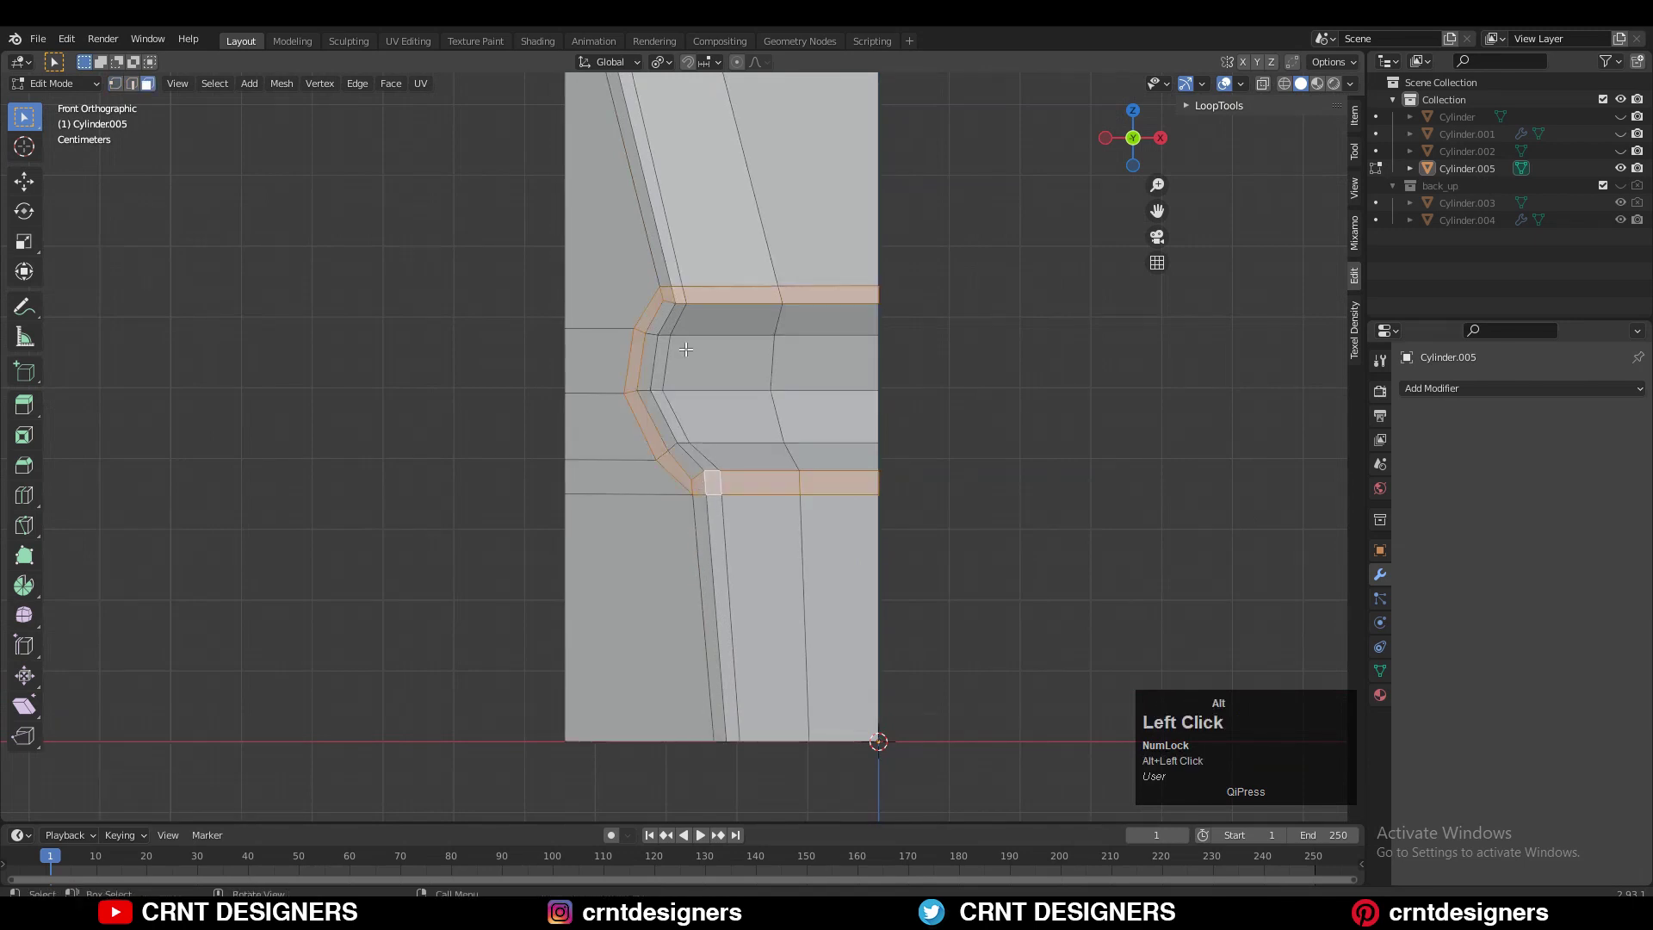
{"action": "middle_click_drag", "start_coordinate": [645, 218], "coordinate": [679, 321], "text": "shift"}
{"action": "middle_click_drag", "start_coordinate": [759, 369], "coordinate": [741, 393], "text": "ctrl"}
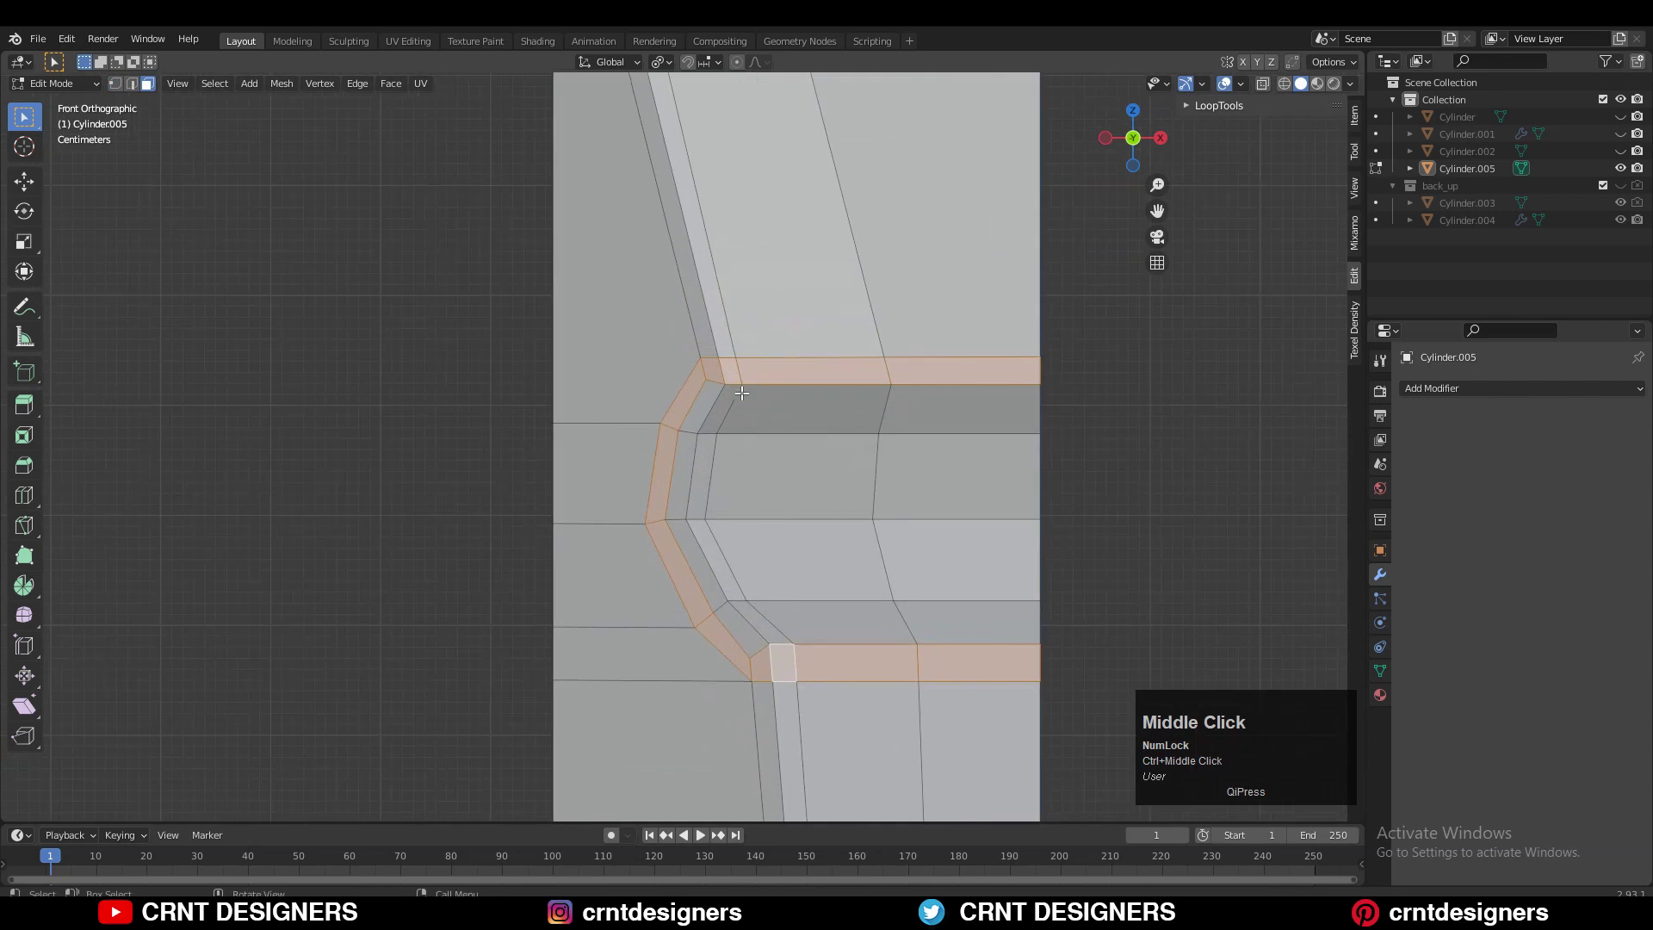
{"action": "left_click", "coordinate": [711, 379], "text": "alt"}
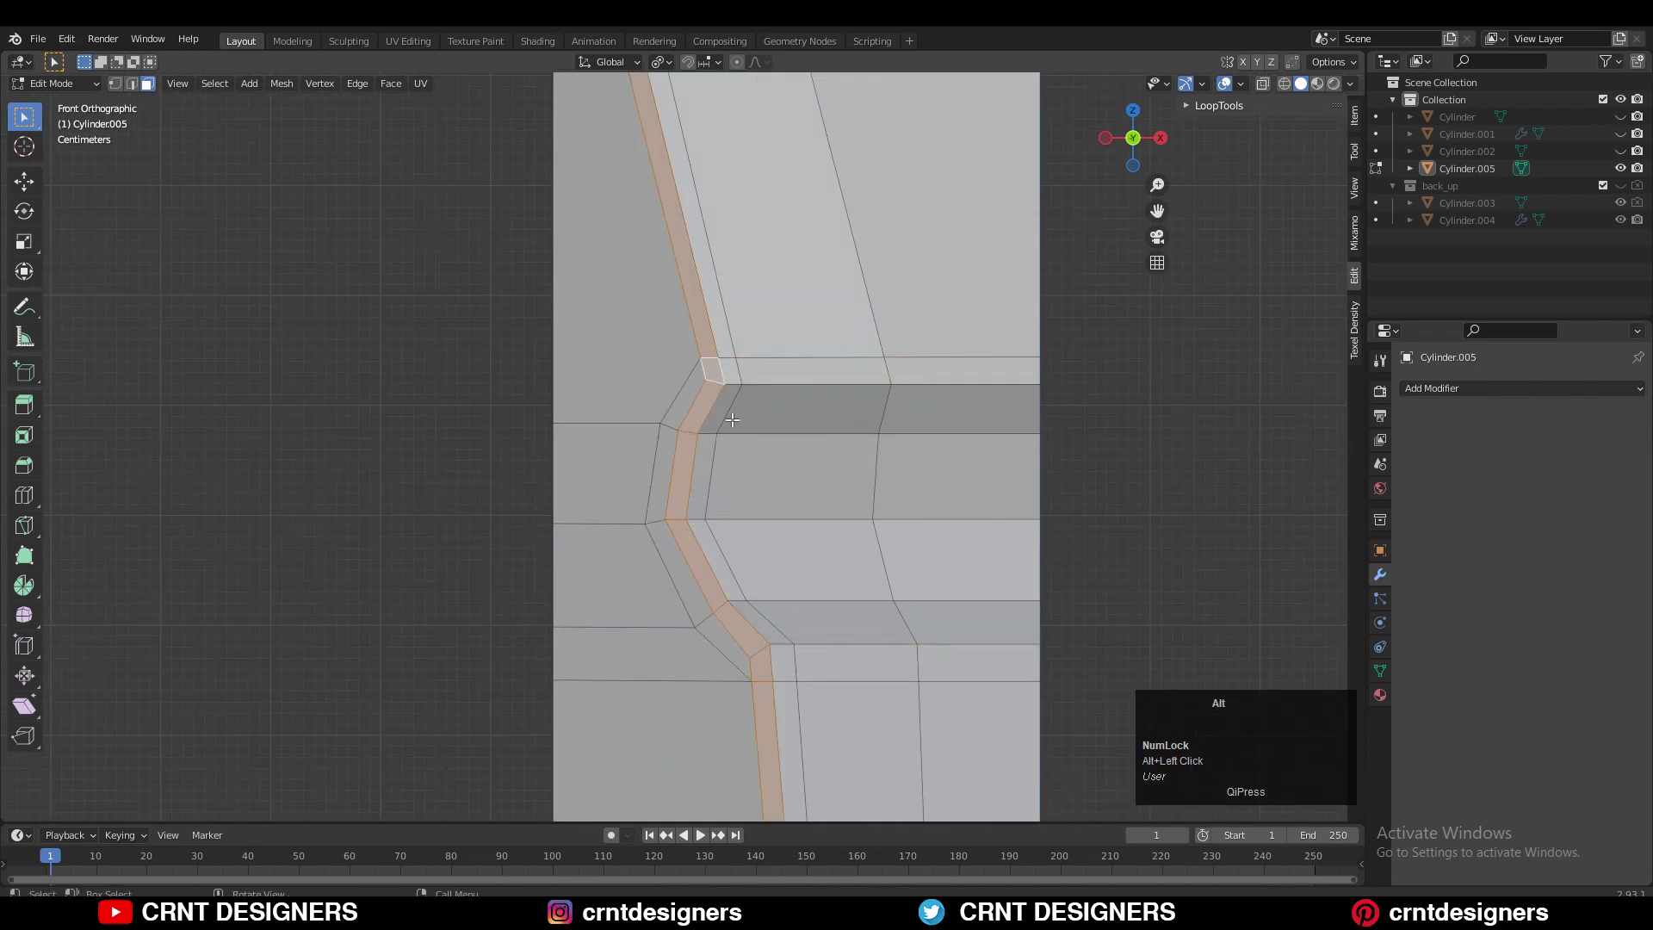
{"action": "middle_click_drag", "start_coordinate": [813, 443], "coordinate": [781, 382], "text": "shift"}
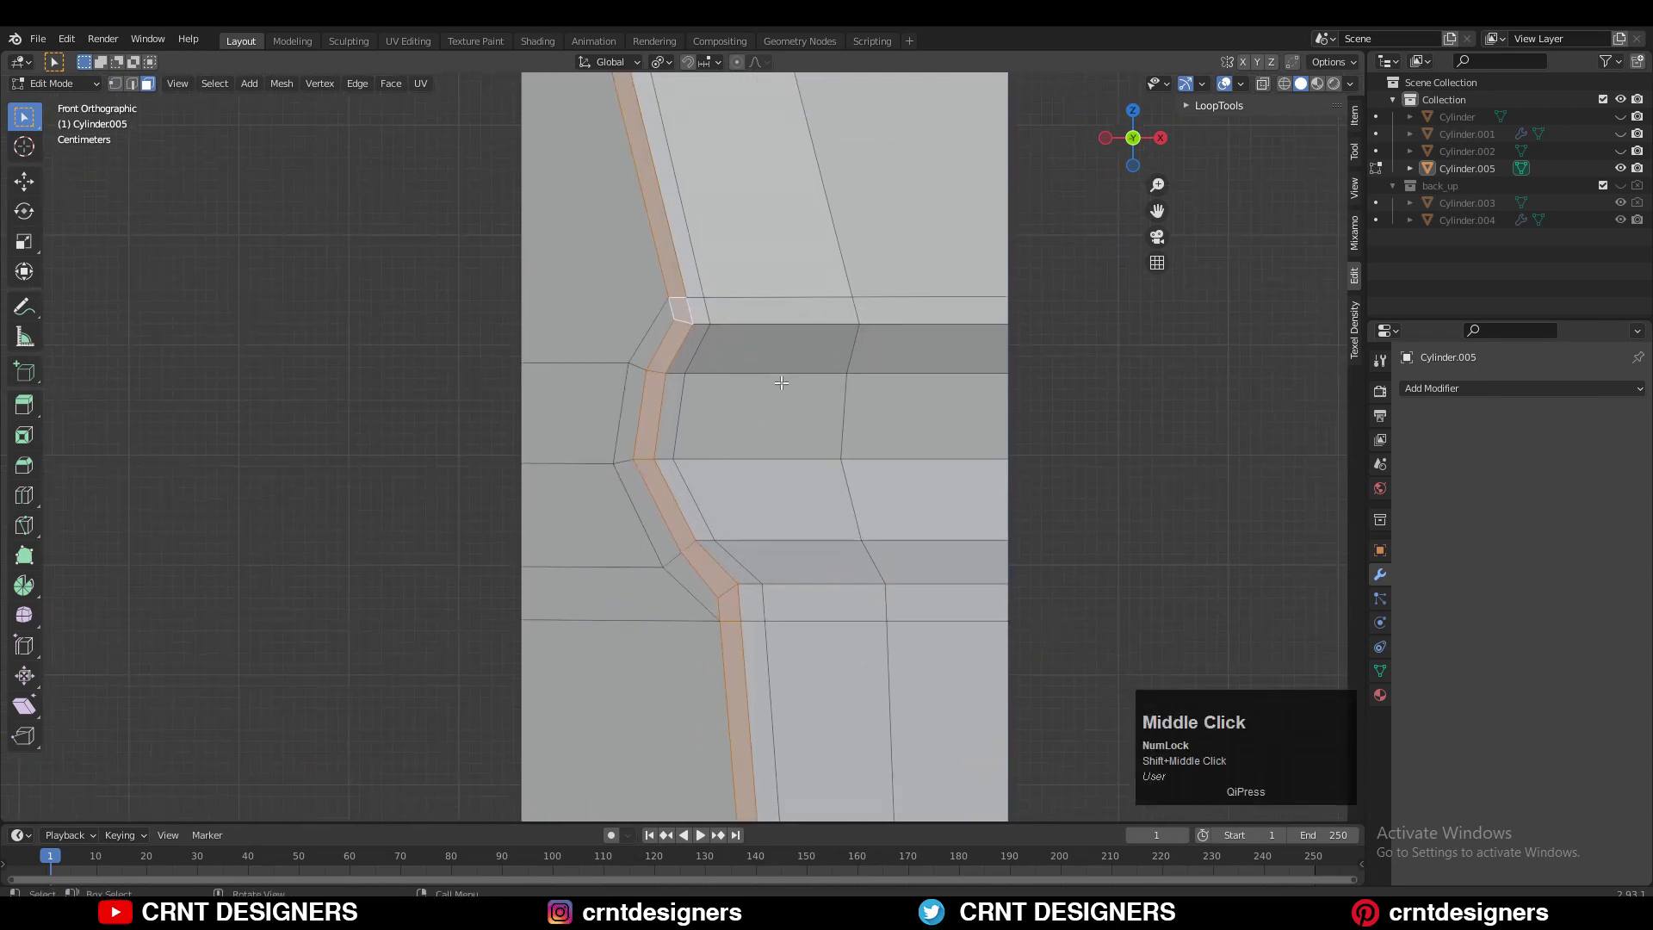
- Knife a horizontal edge from the outline's merged upper corner to the segment's outer edge
{"action": "left_click", "coordinate": [24, 524]}
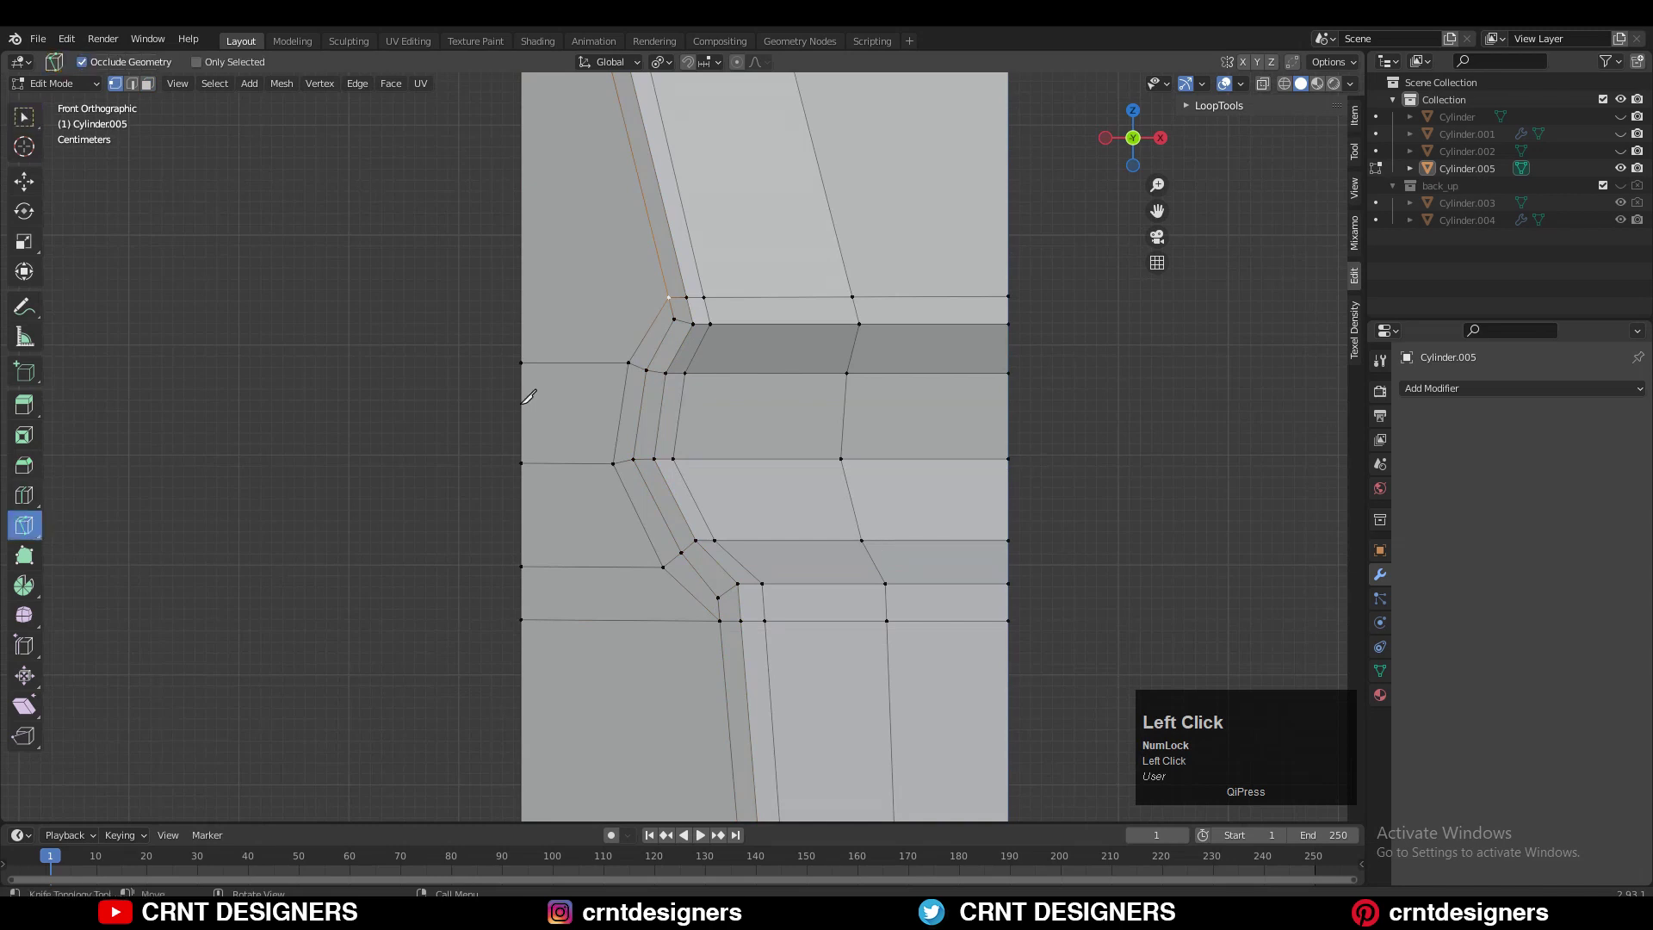
{"action": "left_click", "coordinate": [670, 297]}
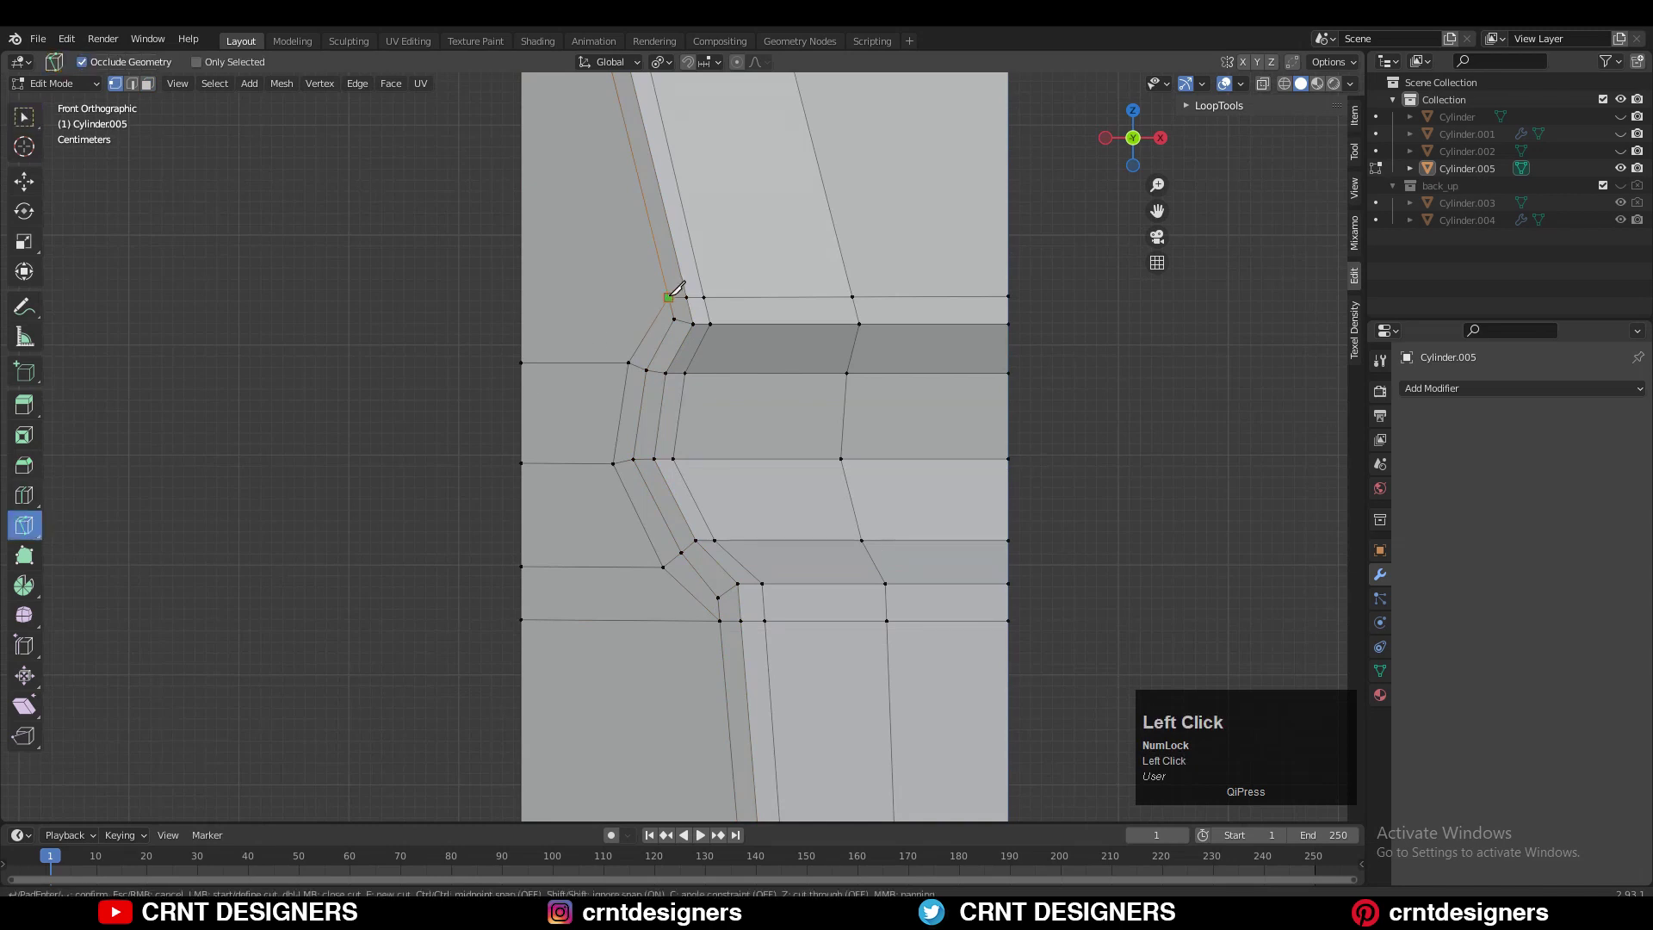
{"action": "left_click", "coordinate": [318, 294]}
{"action": "key", "text": "space"}
- Examine the support face loop along the slanted profile and its continuity at the upper bend
{"action": "middle_click_drag", "start_coordinate": [741, 380], "coordinate": [890, 461], "text": "ctrl"}
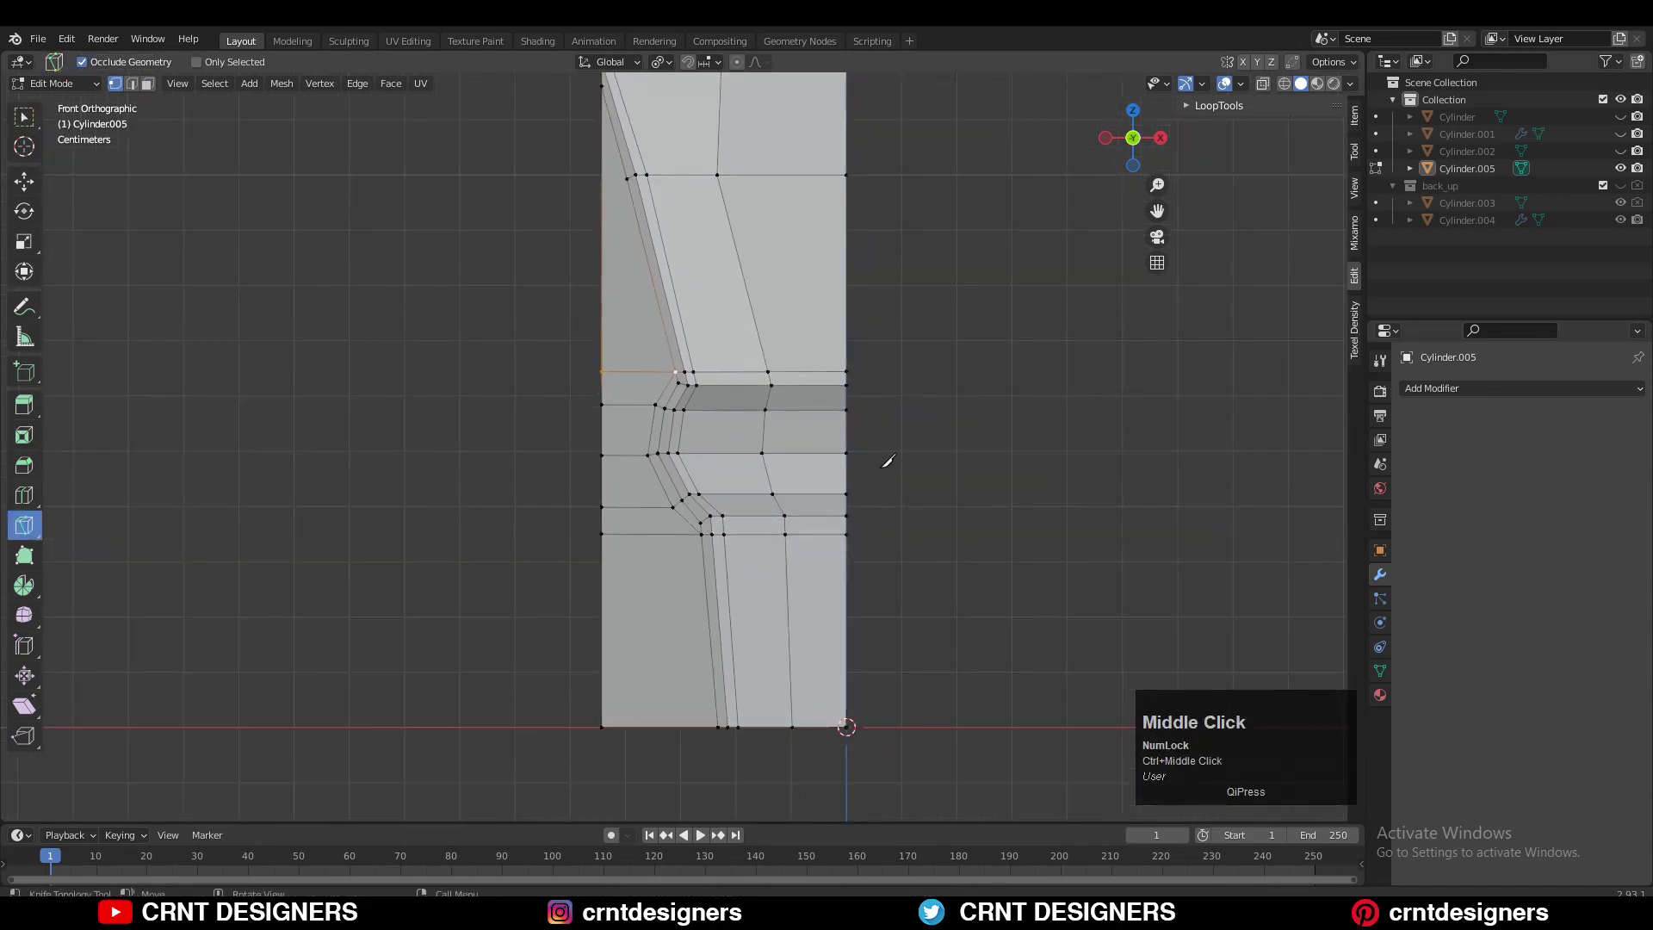
{"action": "key", "text": "Tab"}
{"action": "middle_click_drag", "start_coordinate": [911, 353], "coordinate": [777, 360], "text": "ctrl"}
{"action": "key", "text": "Tab"}
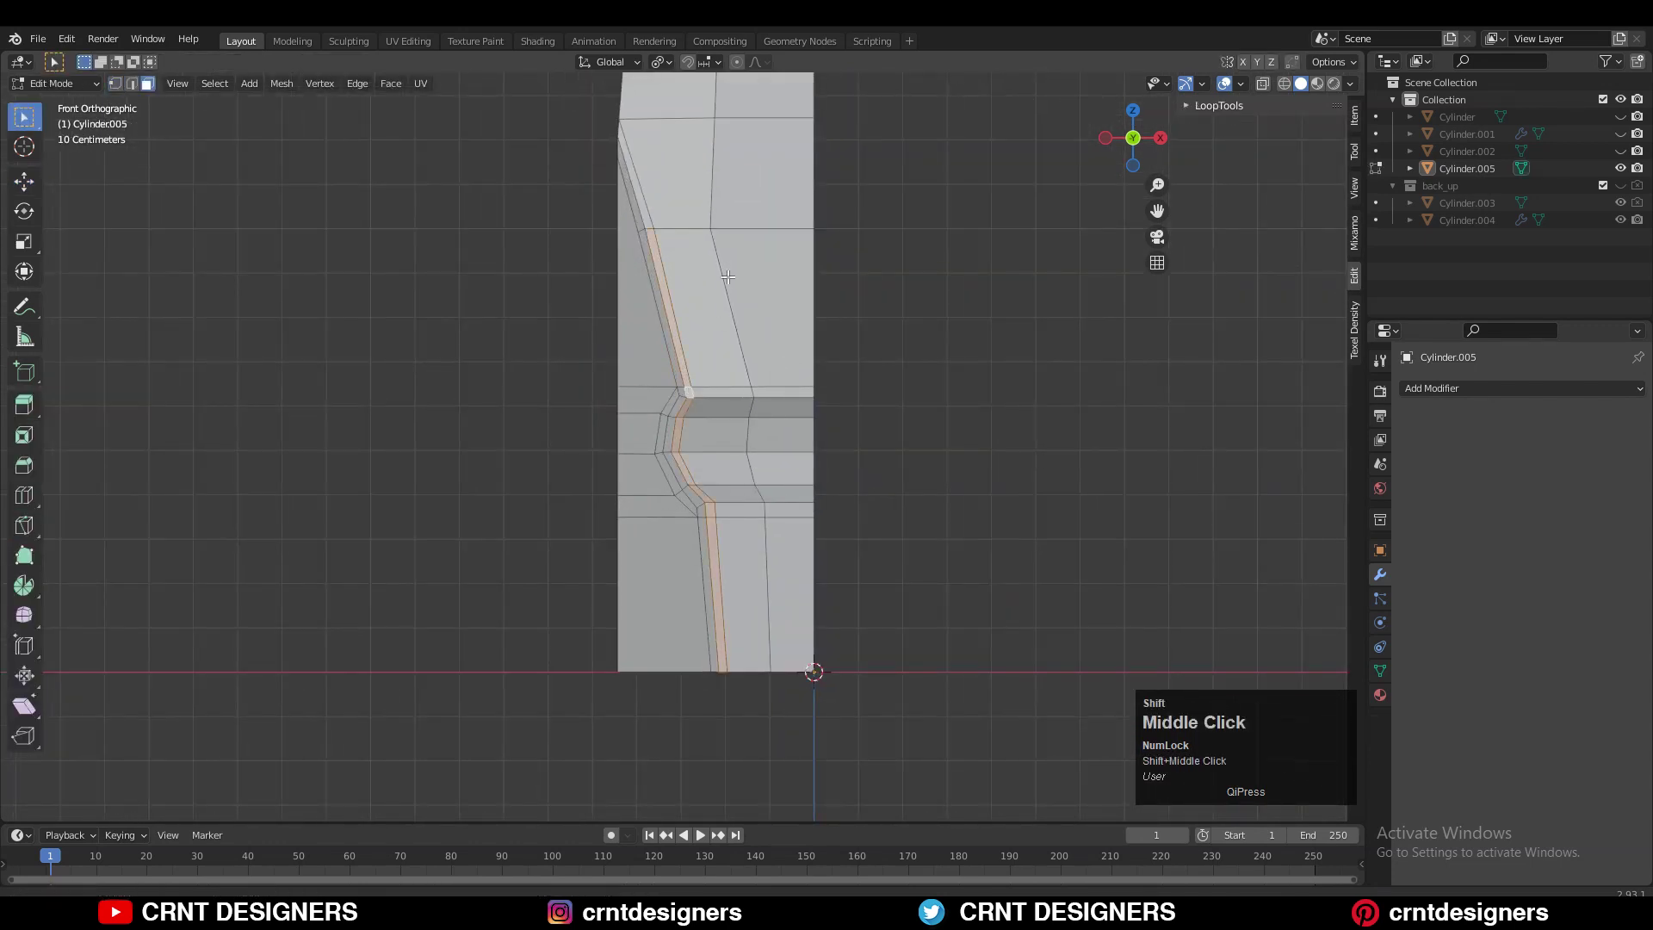
{"action": "middle_click_drag", "start_coordinate": [727, 277], "coordinate": [713, 423], "text": "shift"}
{"action": "middle_click_drag", "start_coordinate": [713, 422], "coordinate": [672, 414], "text": "ctrl"}
{"action": "key", "text": "1"}
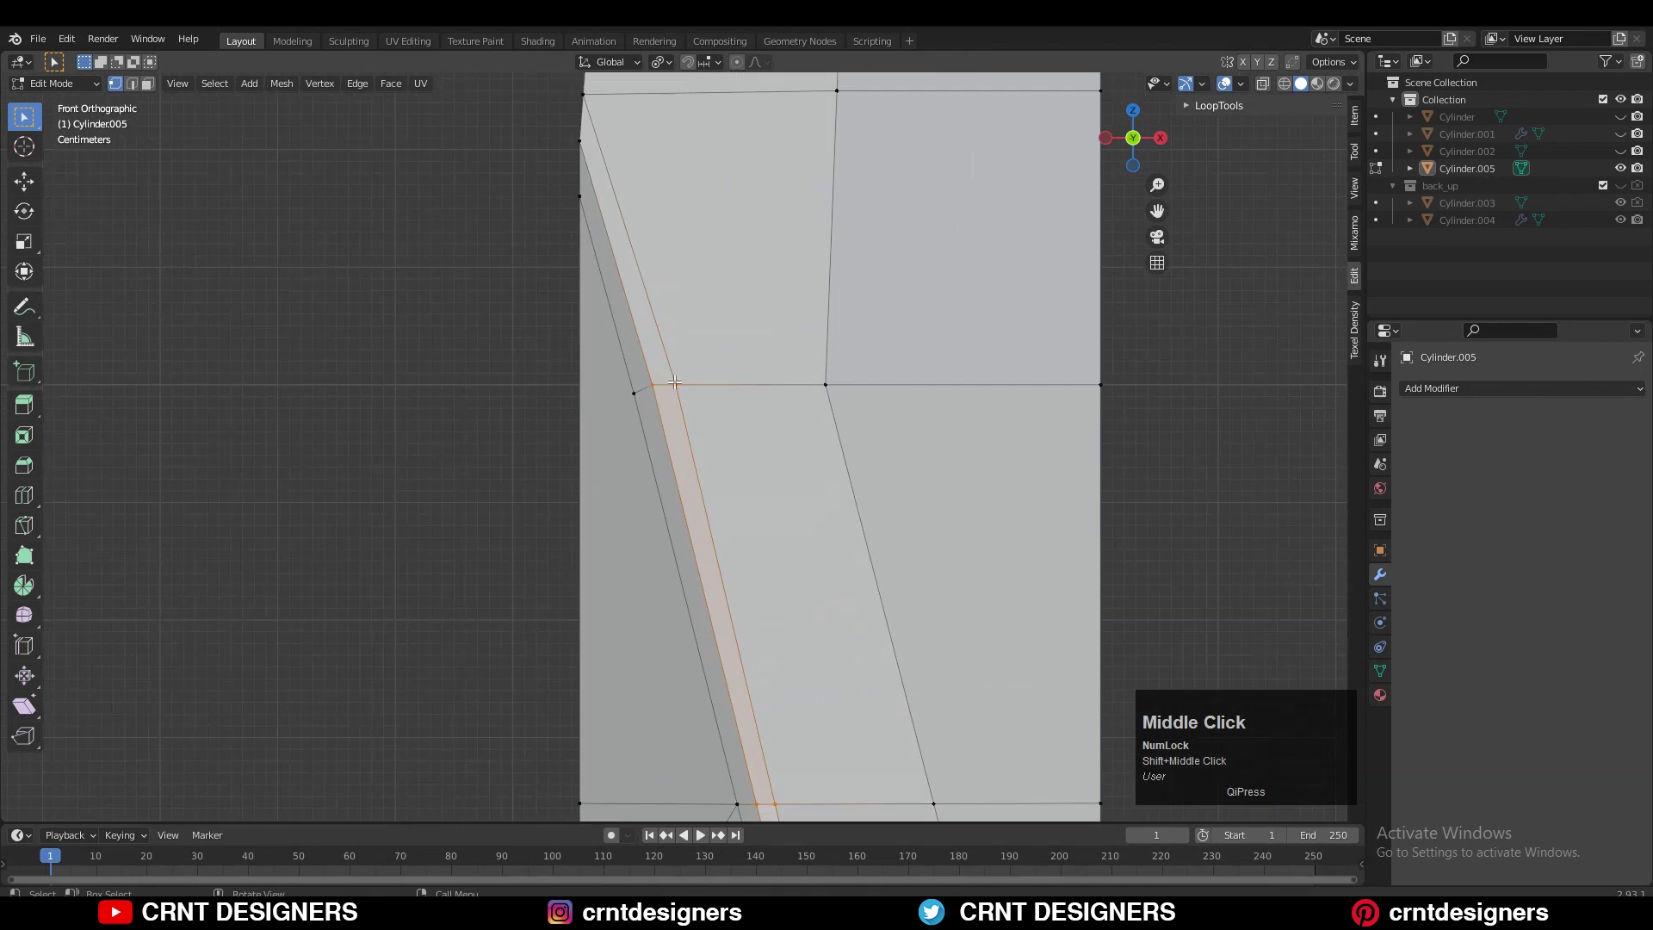
{"action": "key", "text": "3"}
{"action": "middle_click_drag", "start_coordinate": [785, 373], "coordinate": [724, 505], "text": "shift"}
{"action": "left_click", "coordinate": [721, 503], "text": "alt"}
{"action": "left_click", "coordinate": [657, 508]}
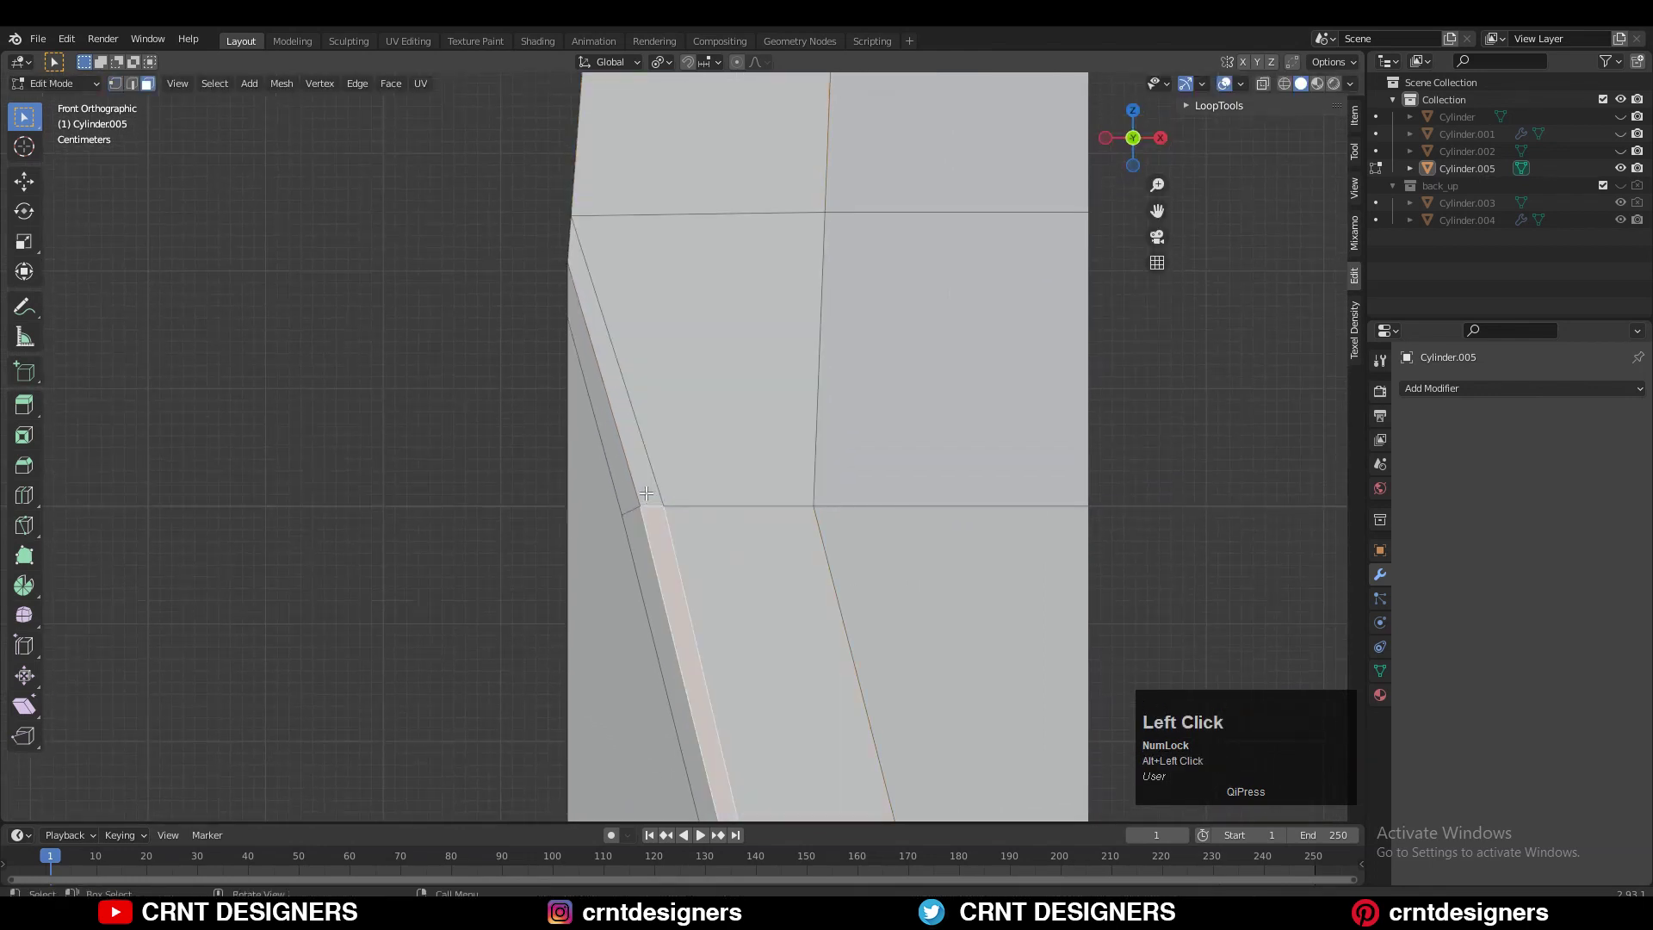
- Merge all vertices of the segment by distance and recheck the face loop through the profile's upper bend
{"action": "key", "text": "1"}
{"action": "key", "text": "a"}
{"action": "key", "text": "m"}
{"action": "left_click", "coordinate": [716, 570]}
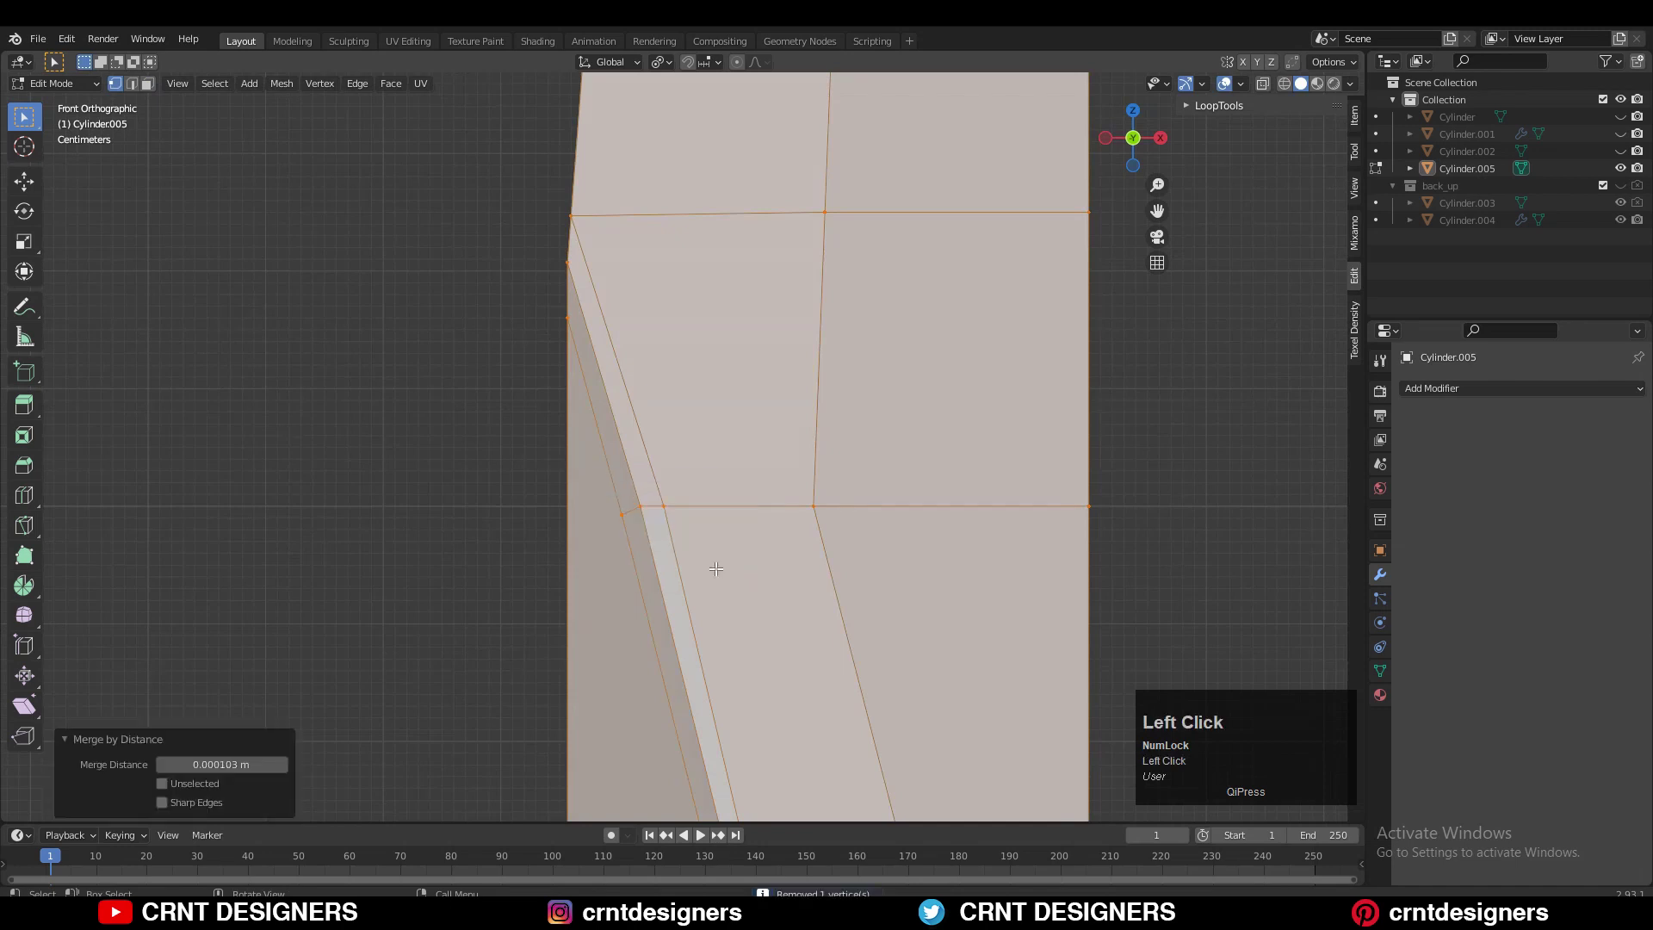
{"action": "key", "text": "3"}
{"action": "left_click", "coordinate": [652, 504], "text": "alt"}
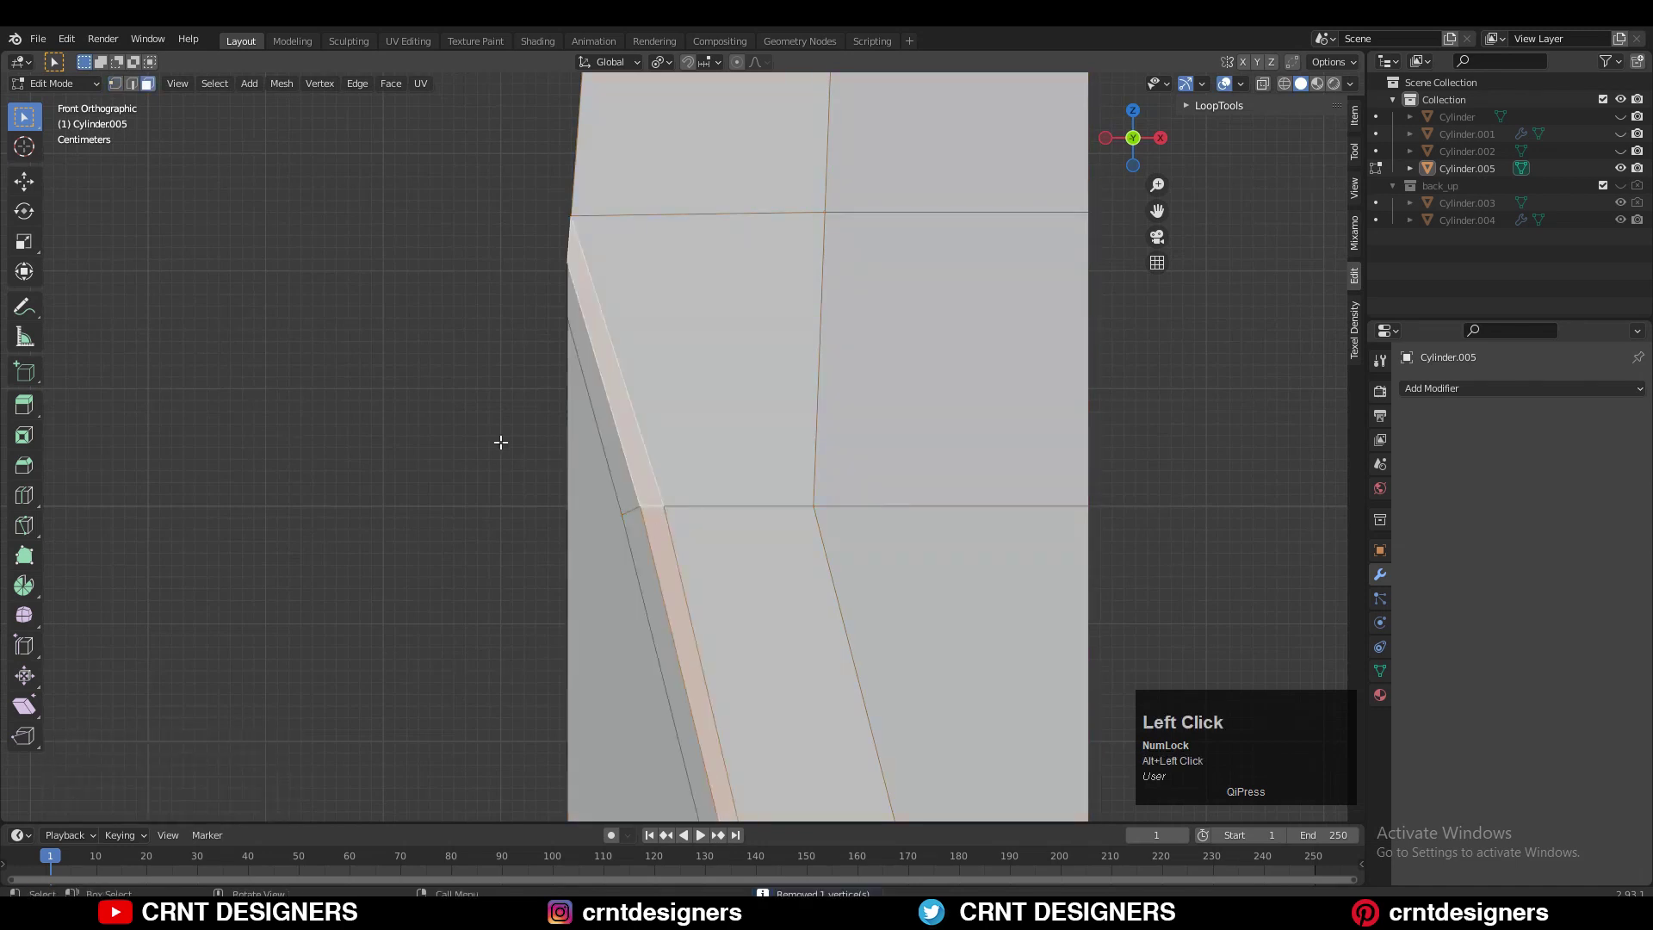
- Slide a vertex near the profile's upper bend along its edge
{"action": "middle_click_drag", "start_coordinate": [498, 442], "coordinate": [572, 531], "text": "ctrl"}
{"action": "middle_click_drag", "start_coordinate": [727, 487], "coordinate": [732, 564], "text": "ctrl"}
{"action": "middle_click_drag", "start_coordinate": [715, 442], "coordinate": [733, 379], "text": "shift"}
{"action": "key", "text": "1"}
{"action": "left_click", "coordinate": [660, 442]}
{"action": "key", "text": "g"}
{"action": "key", "text": "g"}
{"action": "left_click", "coordinate": [742, 395]}
- Leave Edit Mode and add a Mirror modifier to the segment
{"action": "middle_click_drag", "start_coordinate": [733, 379], "coordinate": [852, 303], "text": "ctrl"}
{"action": "middle_click_drag", "start_coordinate": [852, 303], "coordinate": [969, 441]}
{"action": "key", "text": "Tab"}
{"action": "left_click", "coordinate": [1444, 389]}
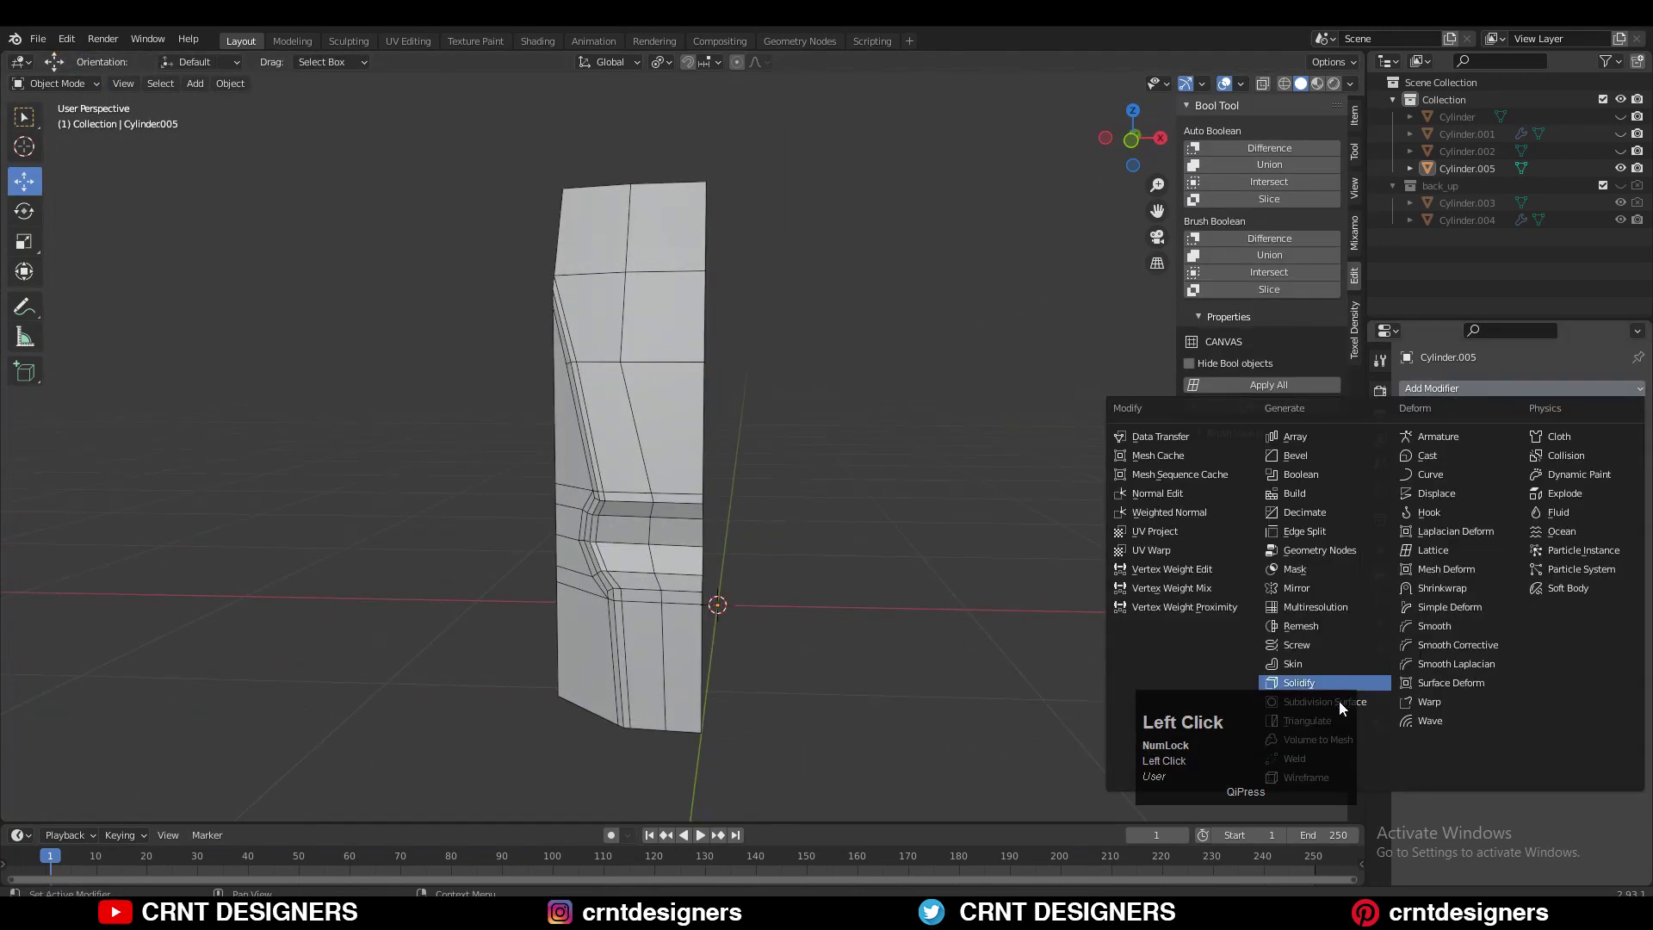
{"action": "left_click", "coordinate": [1358, 589]}
{"action": "middle_click_drag", "start_coordinate": [1126, 469], "coordinate": [1117, 467], "text": "shift"}
- Apply the segment's rotation so the mirror follows the global axes
{"action": "key", "text": "ctrl+a"}
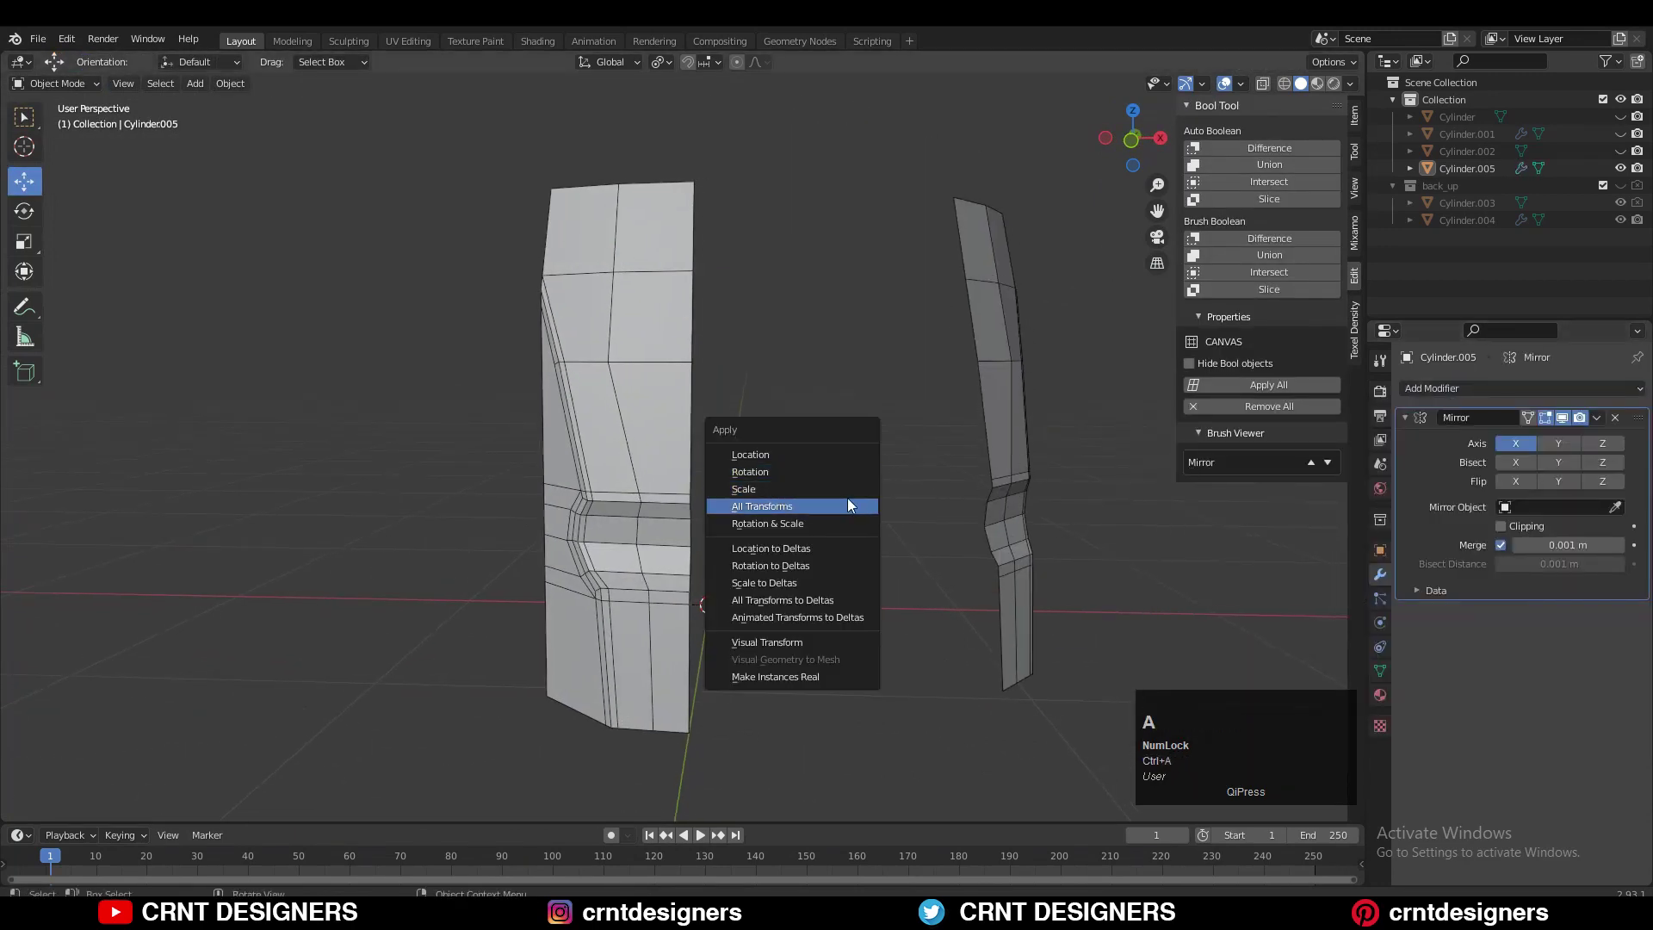
{"action": "left_click", "coordinate": [849, 473]}
{"action": "left_click", "coordinate": [1006, 390]}
{"action": "key", "text": "ctrl+a"}
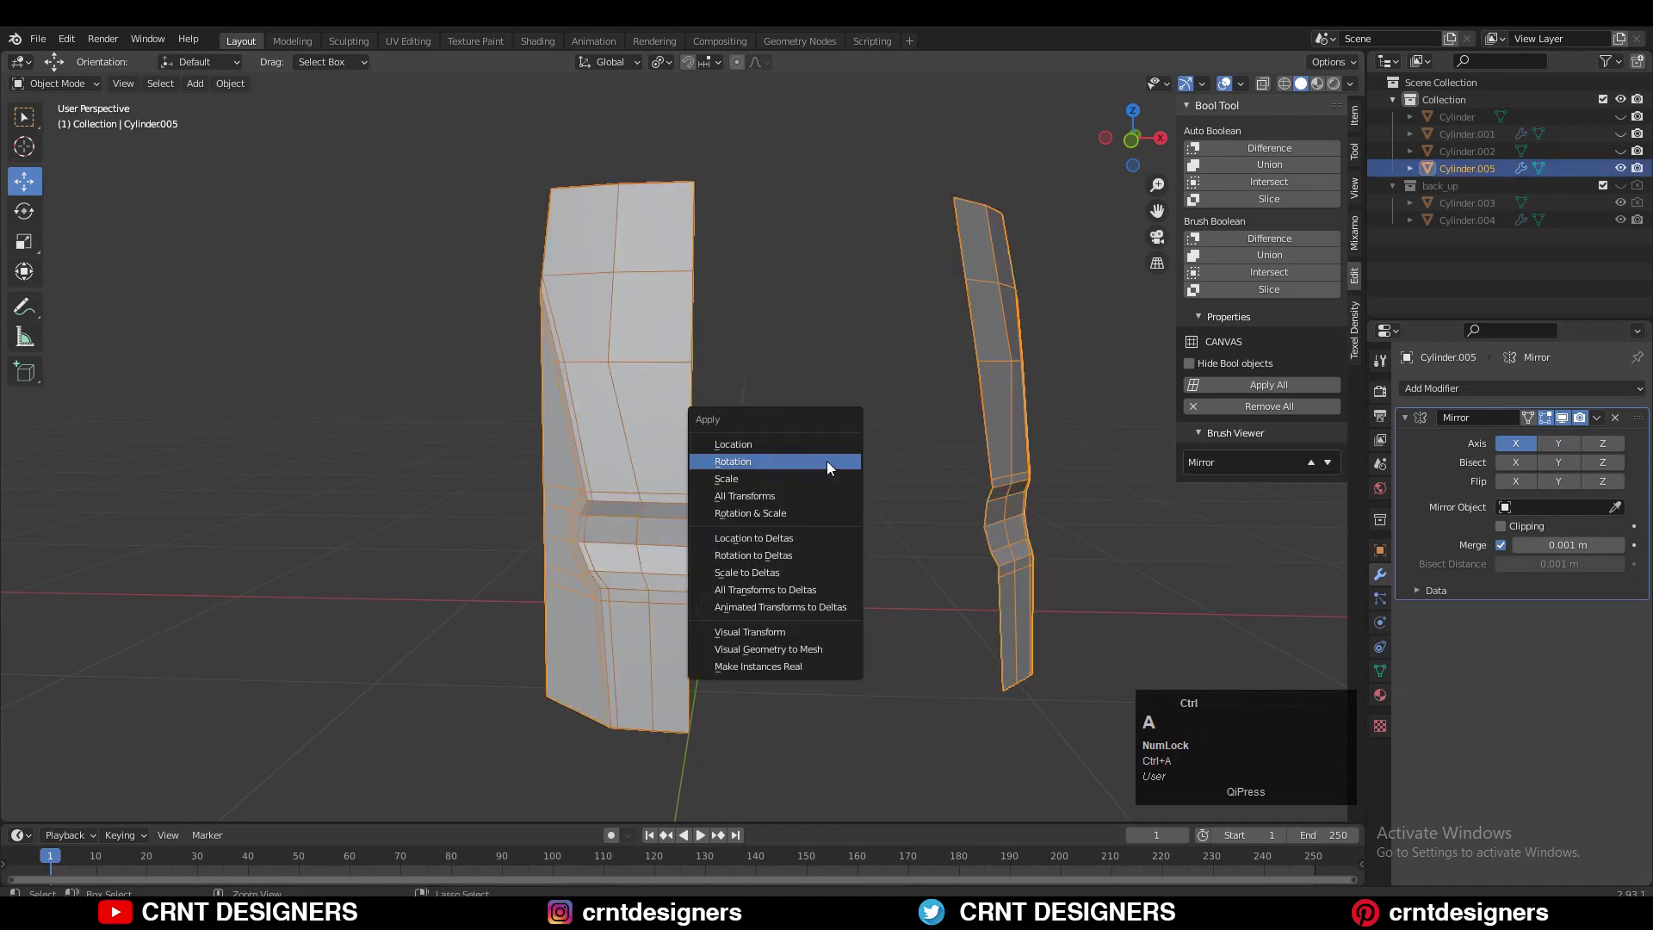
{"action": "left_click", "coordinate": [824, 462]}
- Enable the Z axis in the Mirror modifier in addition to X
{"action": "scroll", "coordinate": [824, 499], "scroll_direction": "down", "scroll_amount": 3}
{"action": "middle_click_drag", "start_coordinate": [823, 525], "coordinate": [965, 508]}
{"action": "left_click", "coordinate": [922, 465]}
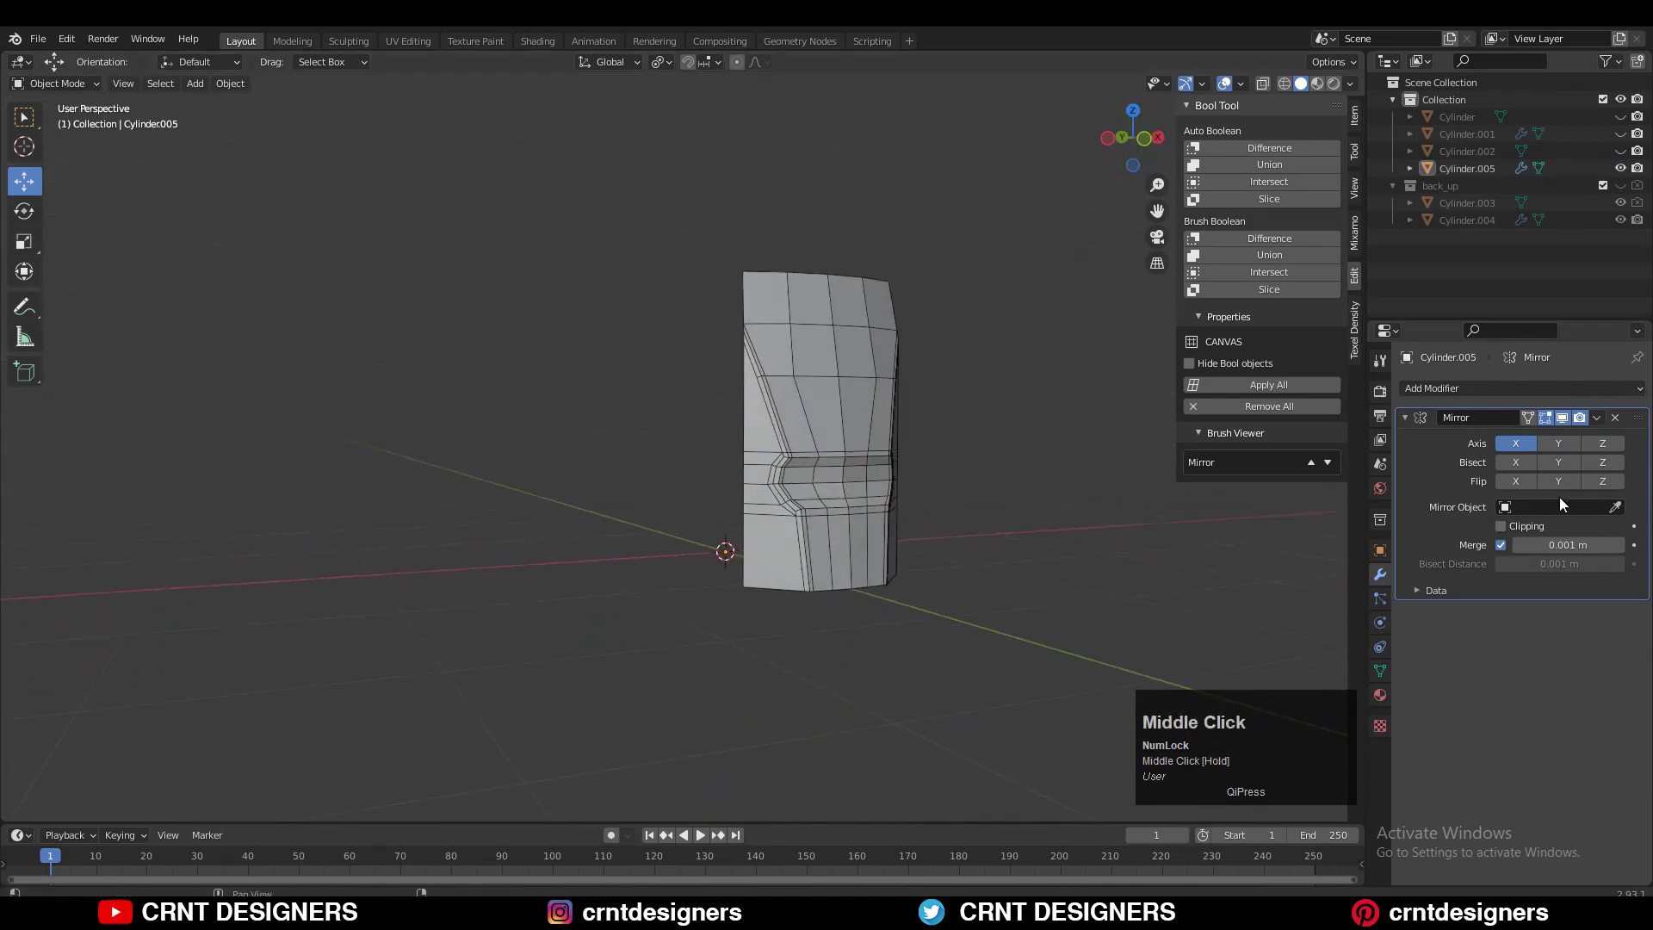
{"action": "left_click", "coordinate": [1591, 442]}
- Inspect the mirrored segment's band, profile loops and centre seams from the front and in perspective
{"action": "middle_click_drag", "start_coordinate": [863, 513], "coordinate": [814, 392]}
{"action": "scroll", "coordinate": [799, 442], "scroll_direction": "up", "scroll_amount": 3}
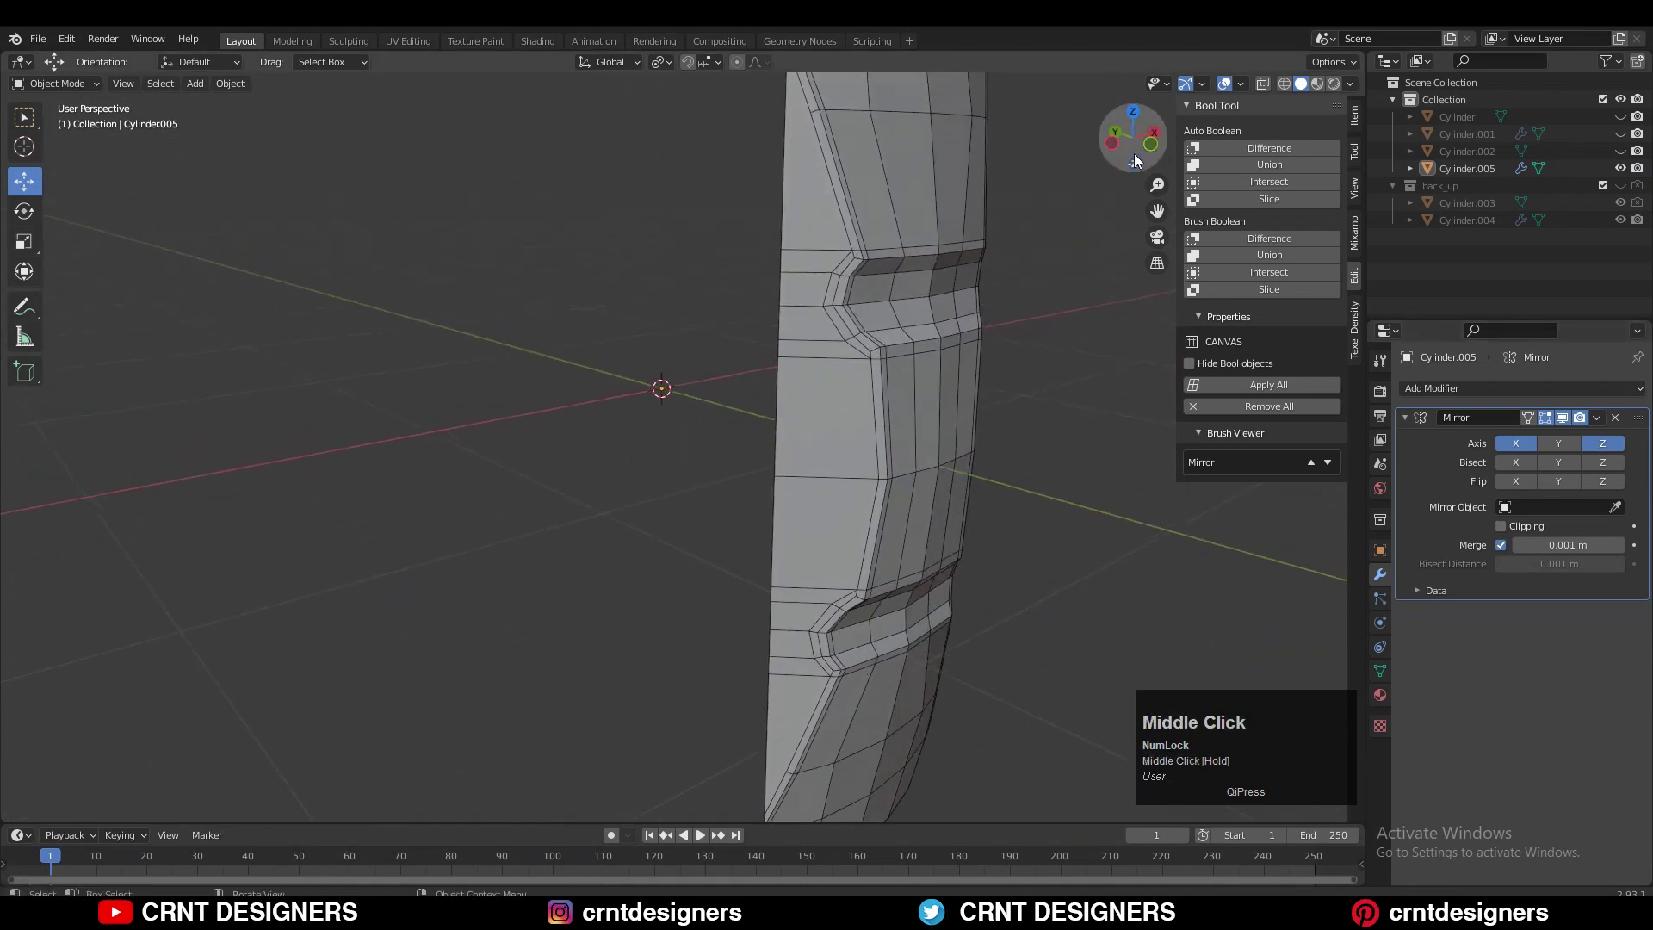
{"action": "left_click", "coordinate": [1151, 144]}
{"action": "middle_click_drag", "start_coordinate": [879, 294], "coordinate": [918, 321], "text": "shift"}
{"action": "middle_click_drag", "start_coordinate": [741, 355], "coordinate": [785, 364], "text": "ctrl"}
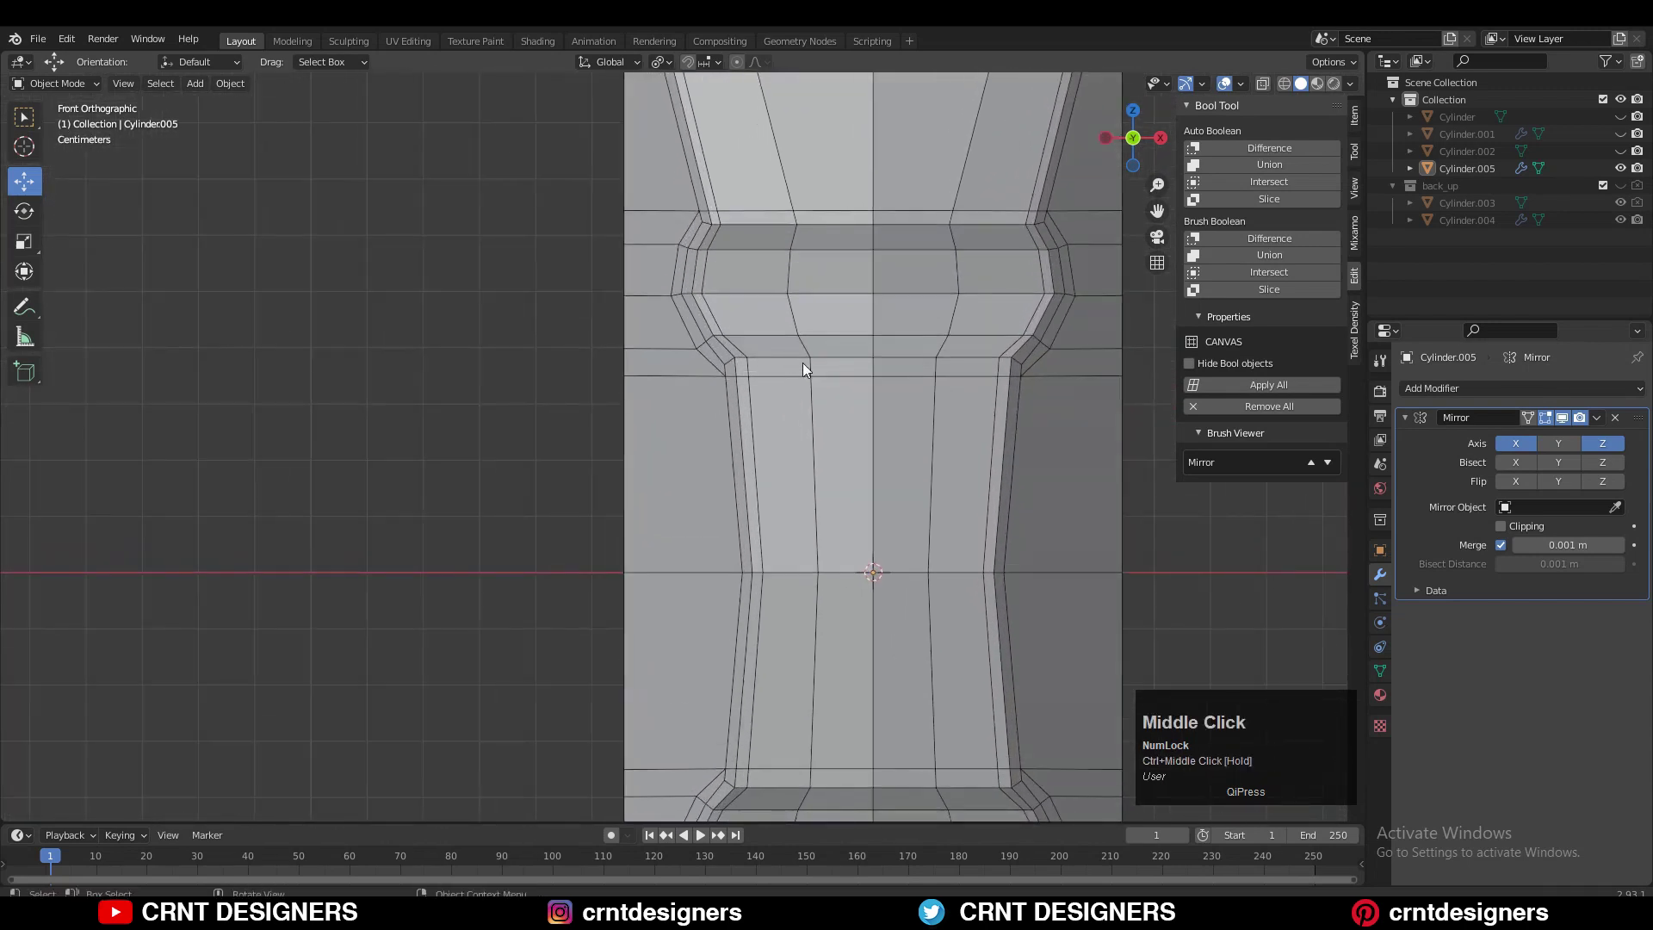
{"action": "middle_click_drag", "start_coordinate": [1031, 385], "coordinate": [870, 413]}
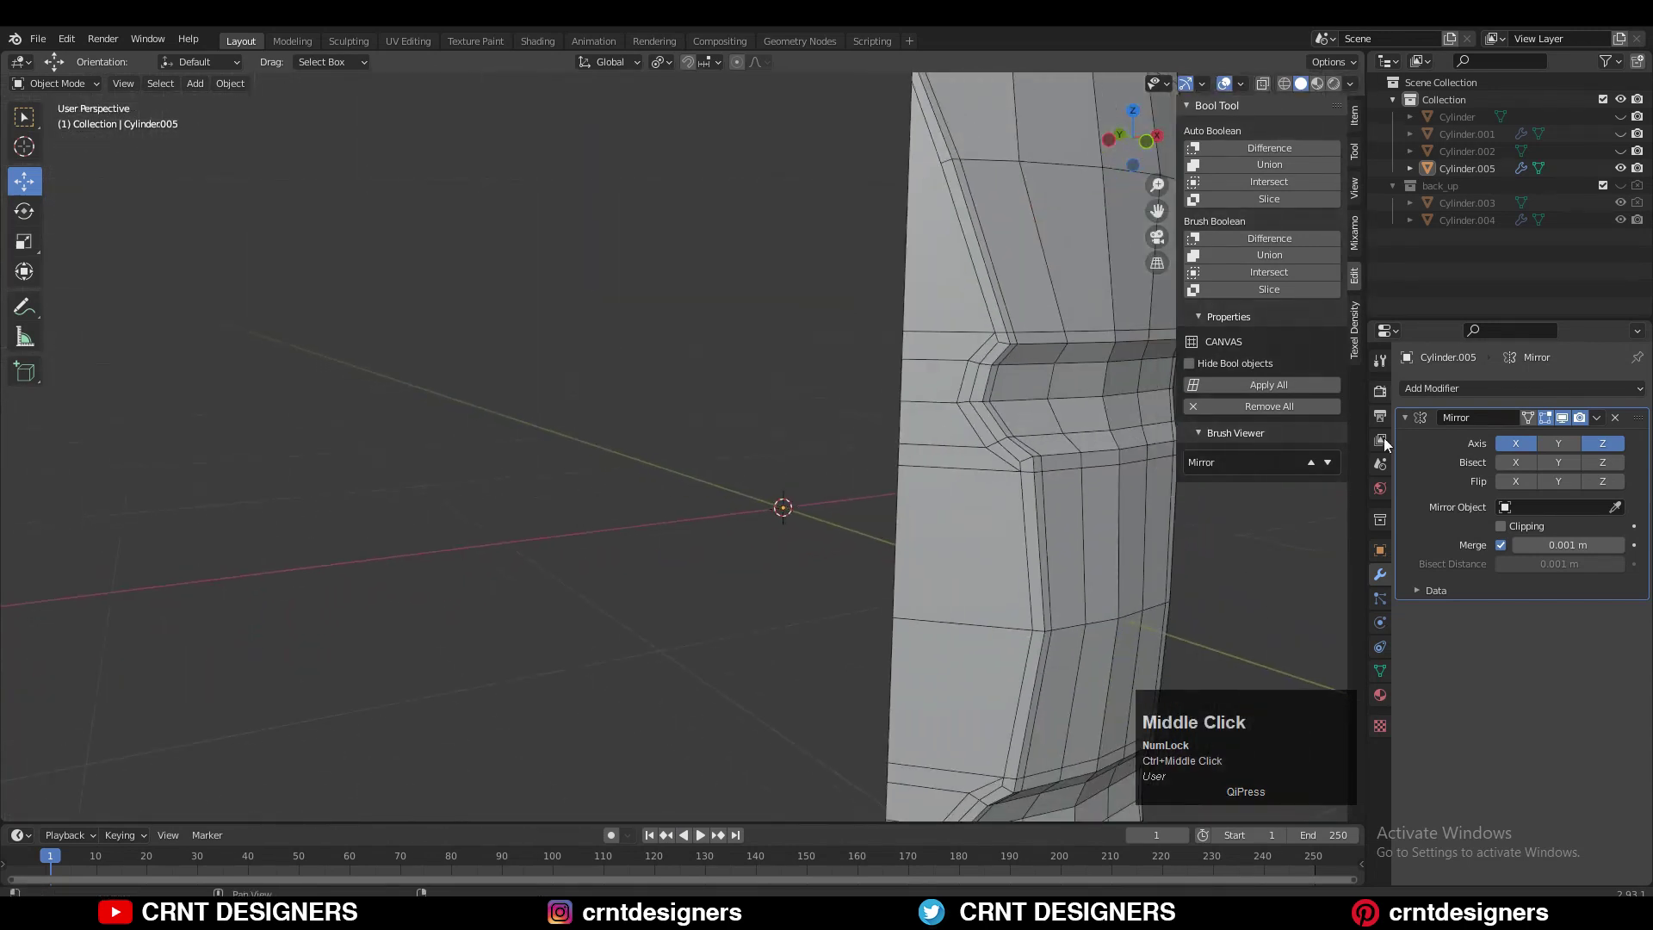
{"action": "middle_click_drag", "start_coordinate": [732, 389], "coordinate": [860, 388]}
- Apply the Mirror modifier and view the selected segment from the top
{"action": "left_click", "coordinate": [1597, 418]}
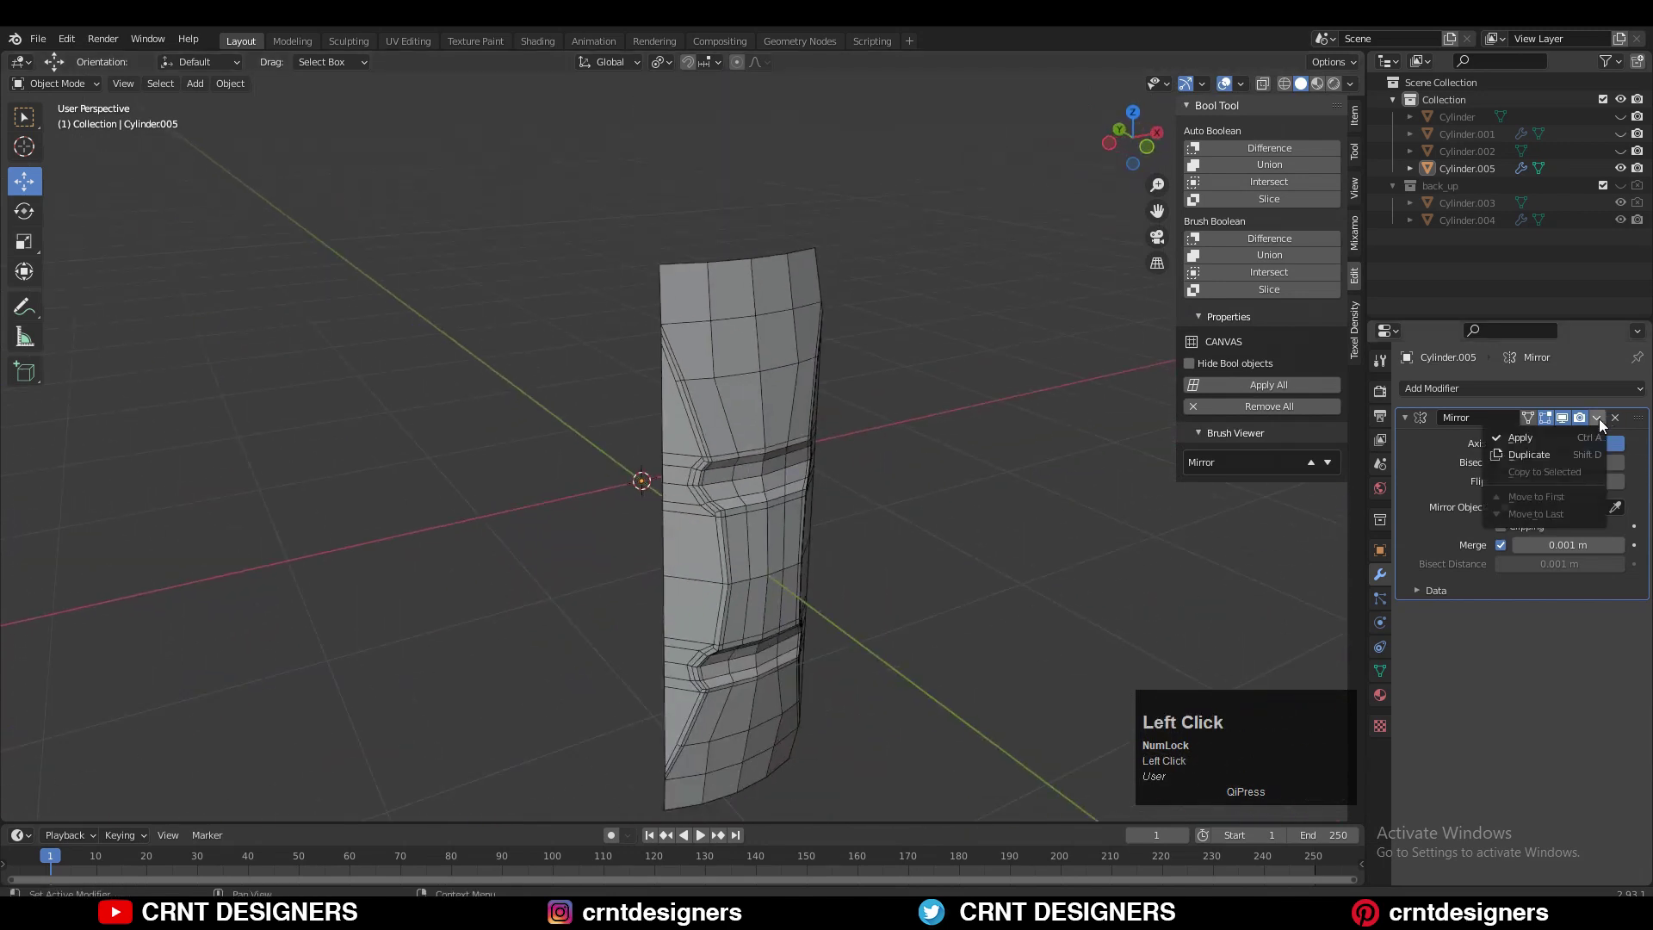
{"action": "left_click", "coordinate": [1597, 419]}
{"action": "left_click", "coordinate": [1568, 441]}
{"action": "middle_click_drag", "start_coordinate": [680, 477], "coordinate": [748, 272]}
{"action": "left_click", "coordinate": [748, 271]}
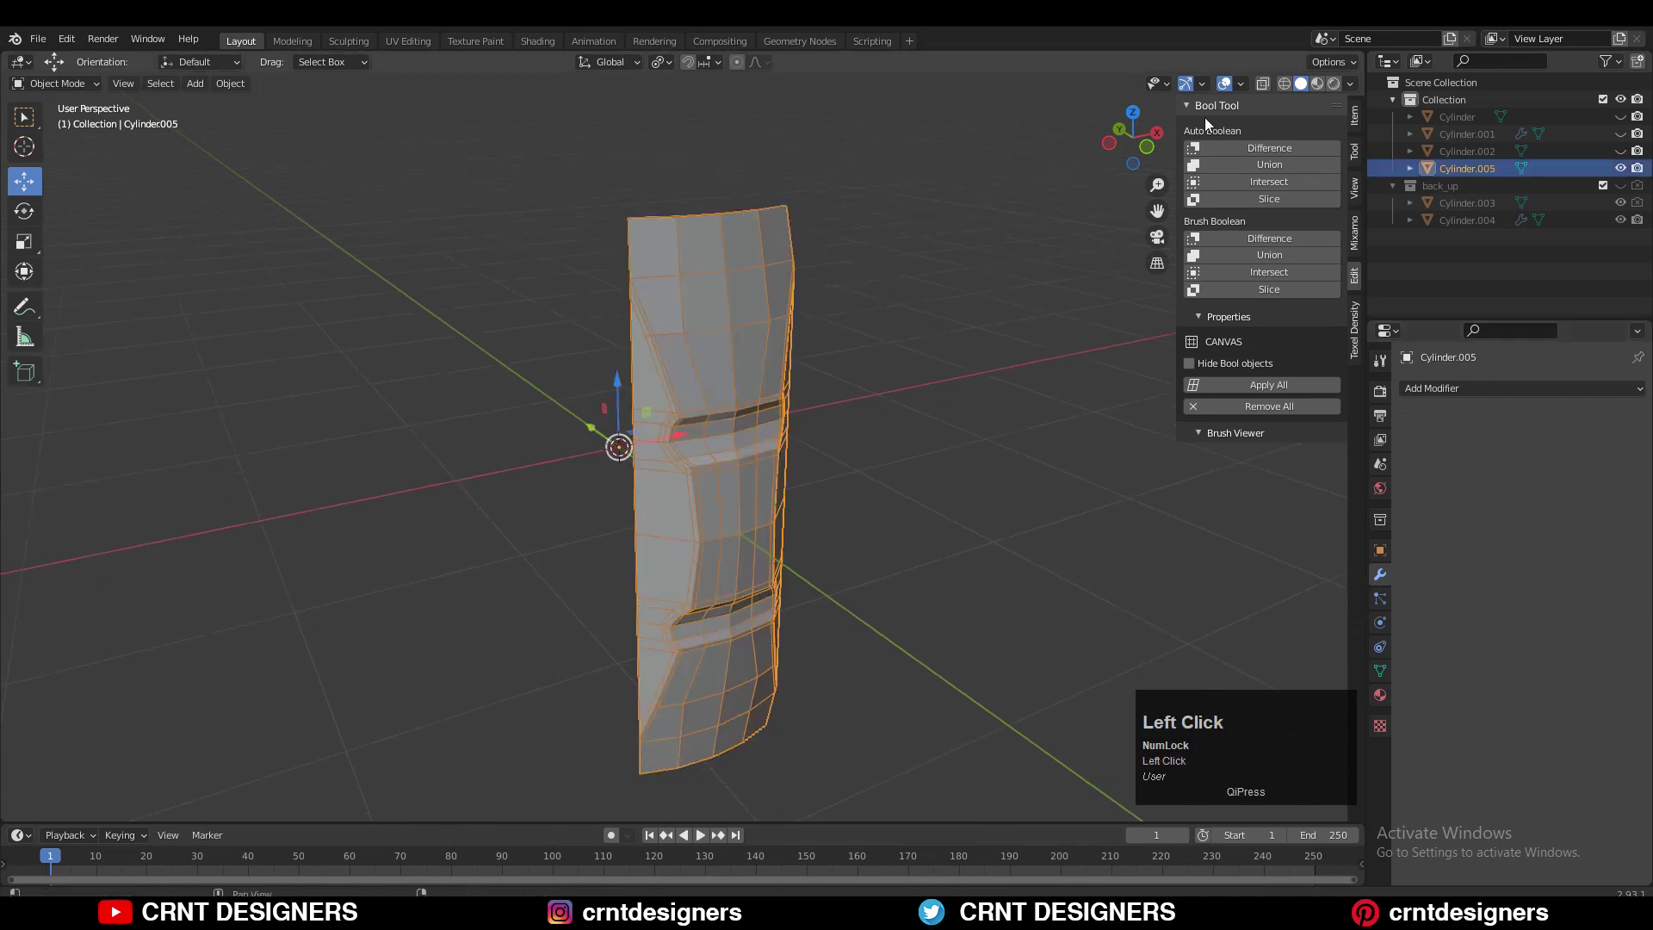
{"action": "left_click", "coordinate": [1132, 112]}
{"action": "middle_click_drag", "start_coordinate": [710, 479], "coordinate": [657, 395], "text": "shift"}
{"action": "key", "text": "shift+d"}
{"action": "right_click", "coordinate": [693, 425]}
{"action": "key", "text": "x"}
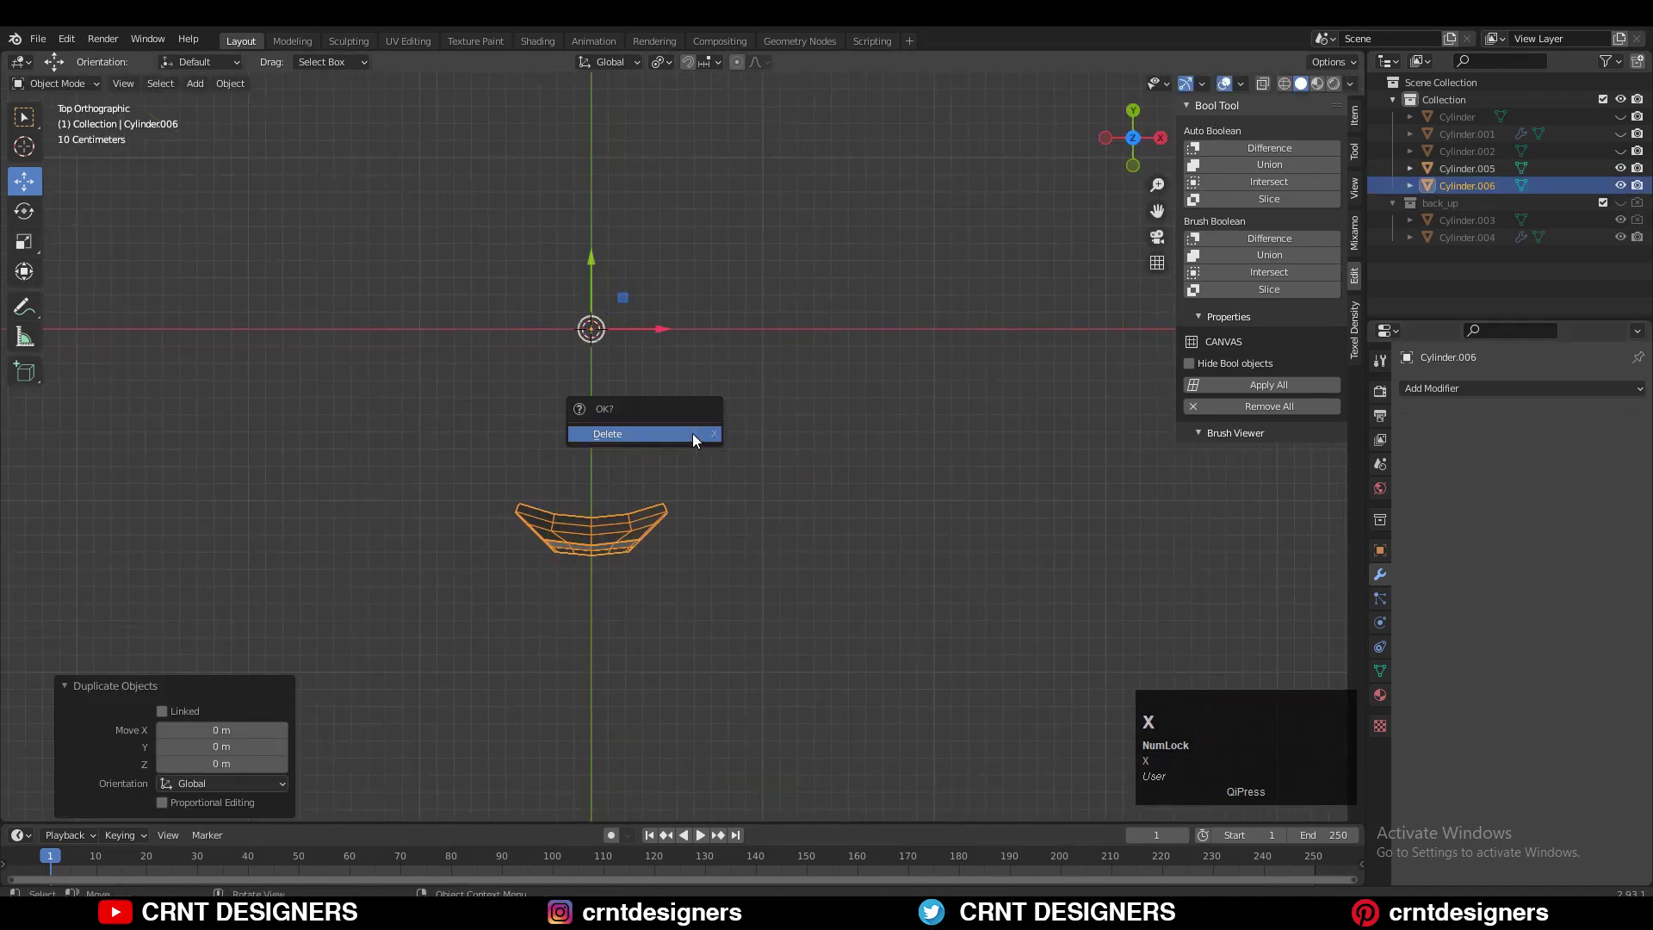
{"action": "left_click", "coordinate": [692, 432]}
- Duplicate the segment's whole mesh in place and rotate the copy 45° about the barrel's centre
{"action": "left_click", "coordinate": [605, 537]}
{"action": "key", "text": "Tab"}
{"action": "key", "text": "a"}
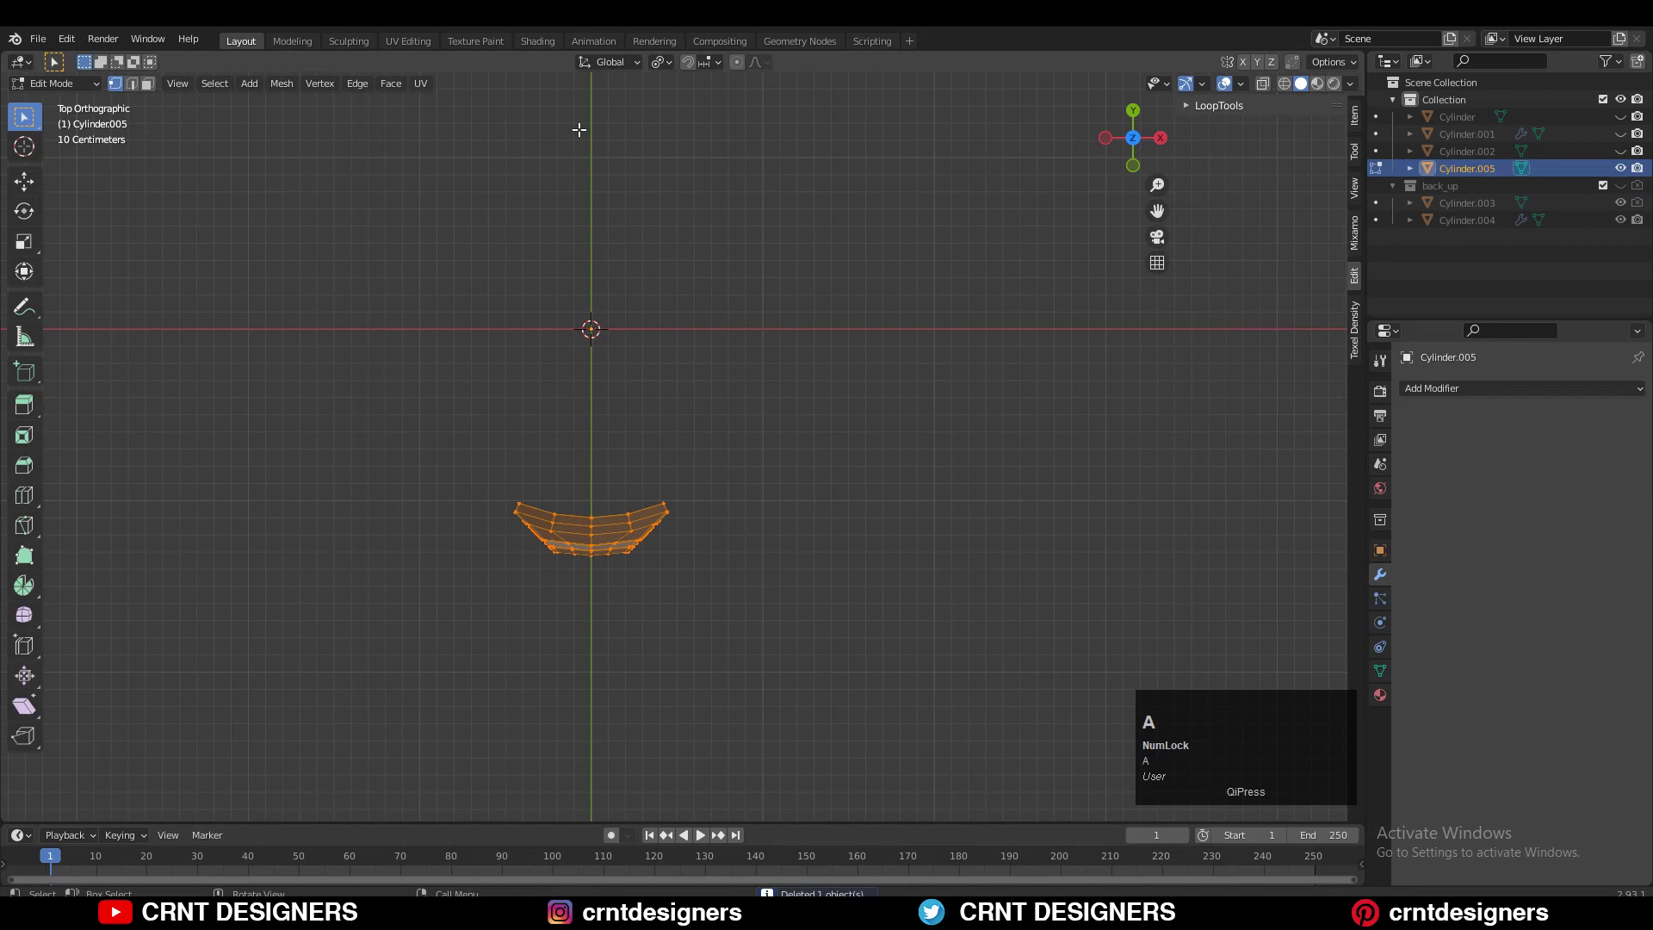
{"action": "left_click", "coordinate": [658, 64]}
{"action": "left_click", "coordinate": [749, 101]}
{"action": "key", "text": "shift+d"}
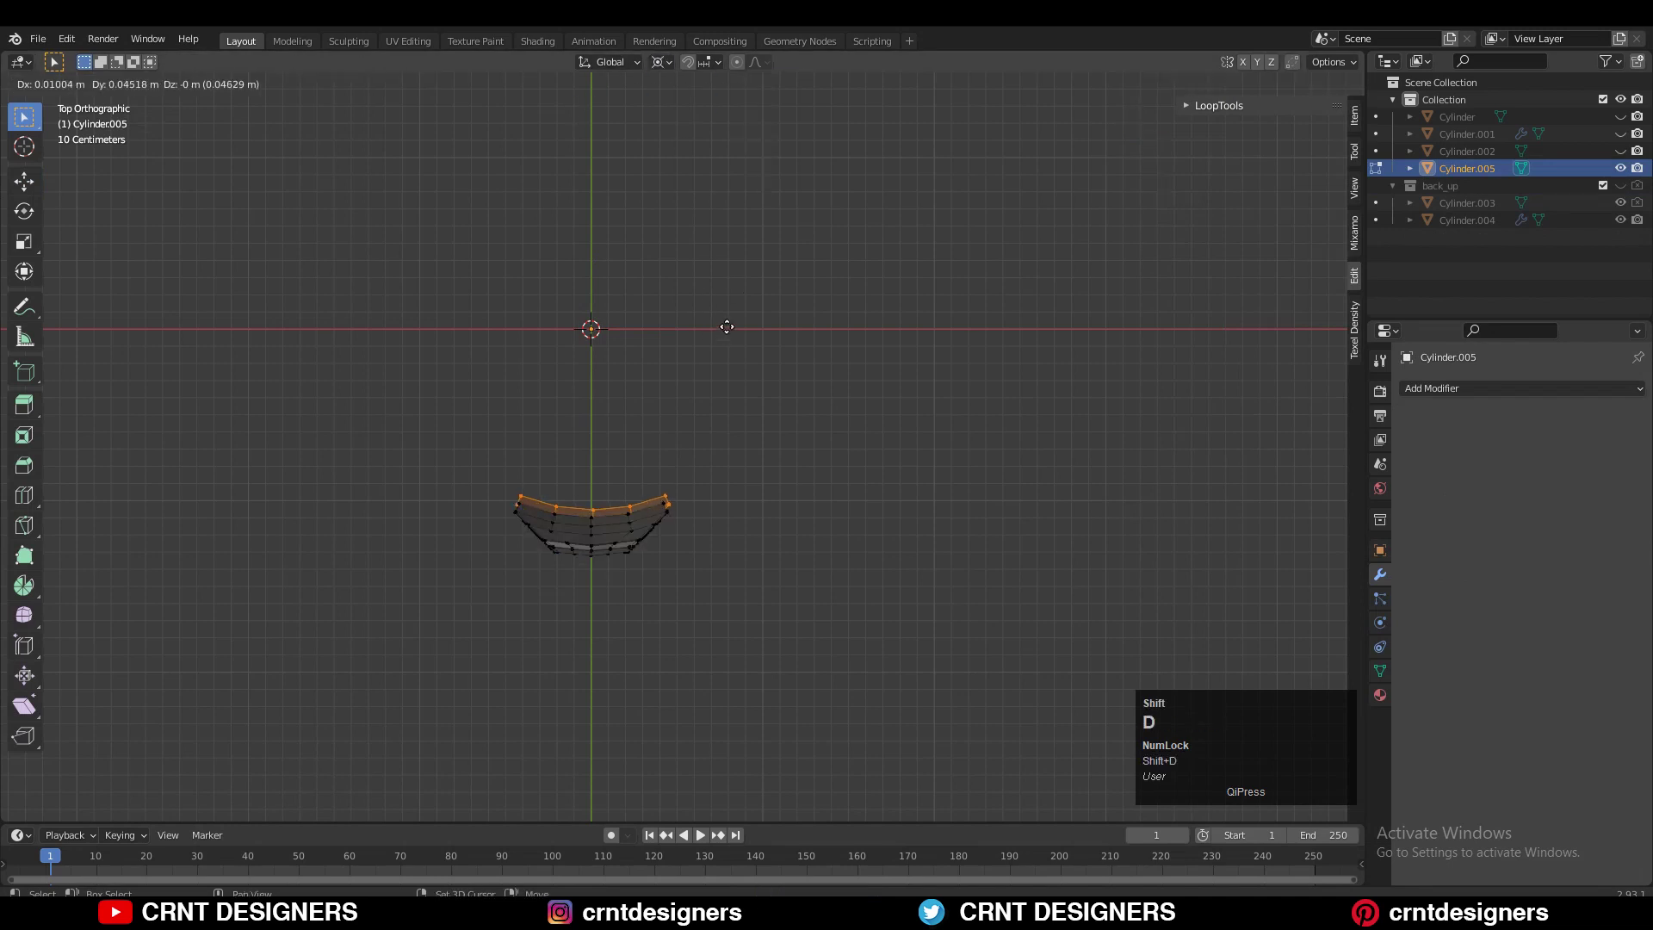
{"action": "right_click", "coordinate": [765, 309]}
{"action": "key", "text": "r"}
{"action": "left_click", "coordinate": [759, 456], "text": "ctrl"}
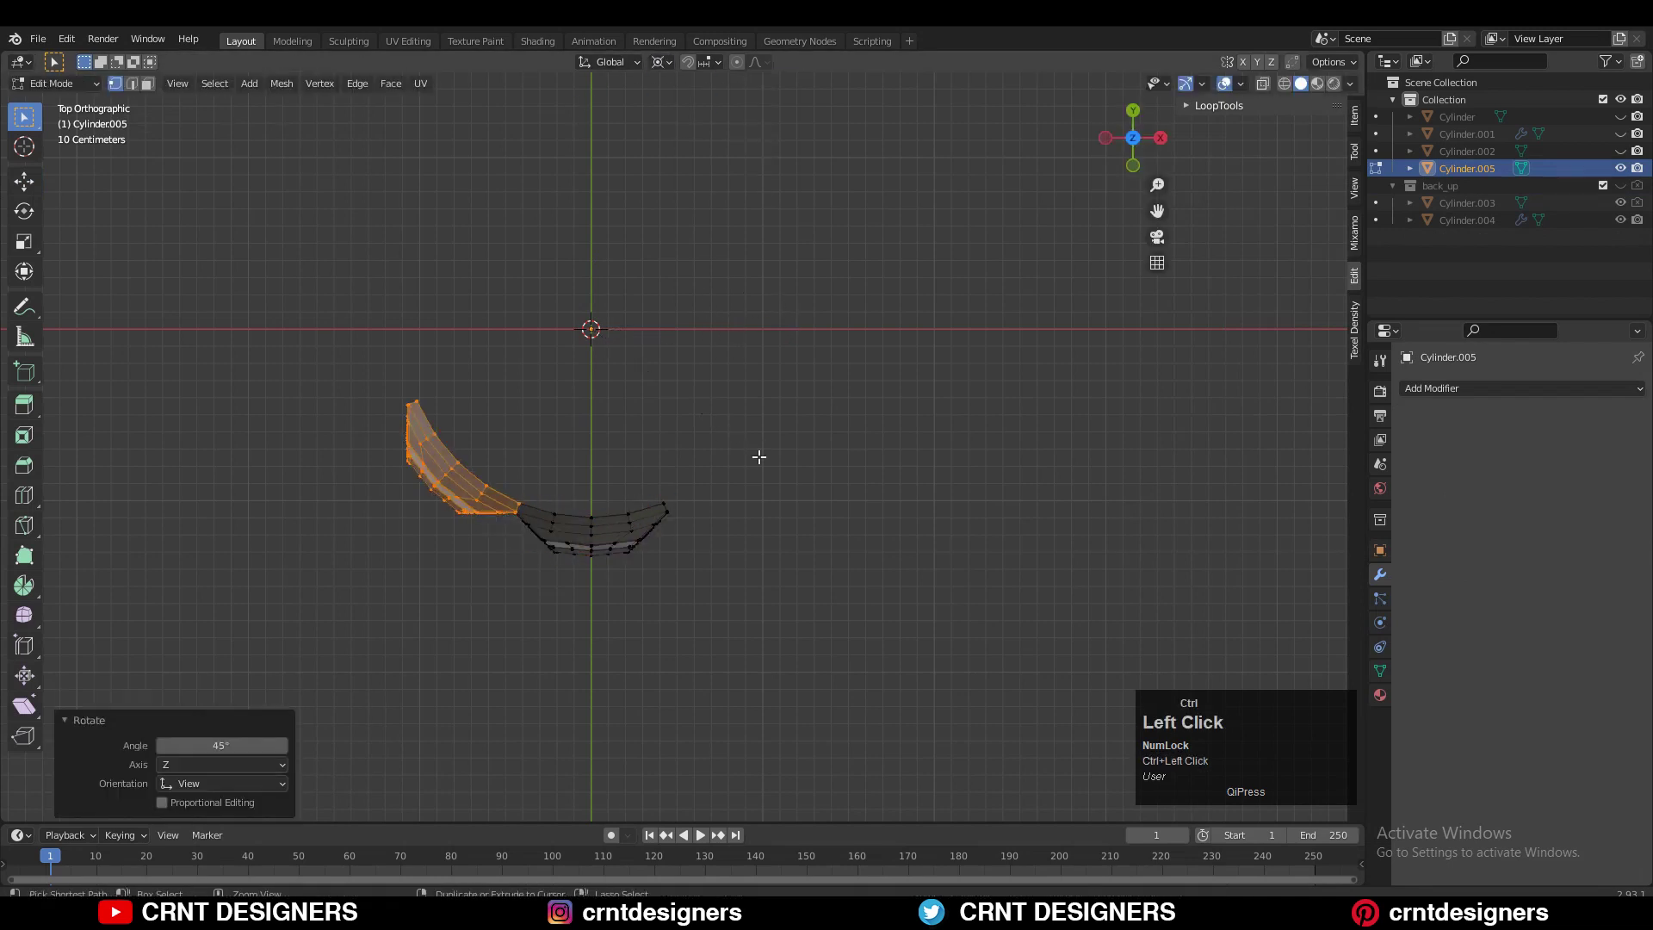
- Add the third and fourth segments of the ring, duplicating each in place and rotating it a further 45°
{"action": "key", "text": "shift+d"}
{"action": "right_click", "coordinate": [749, 366]}
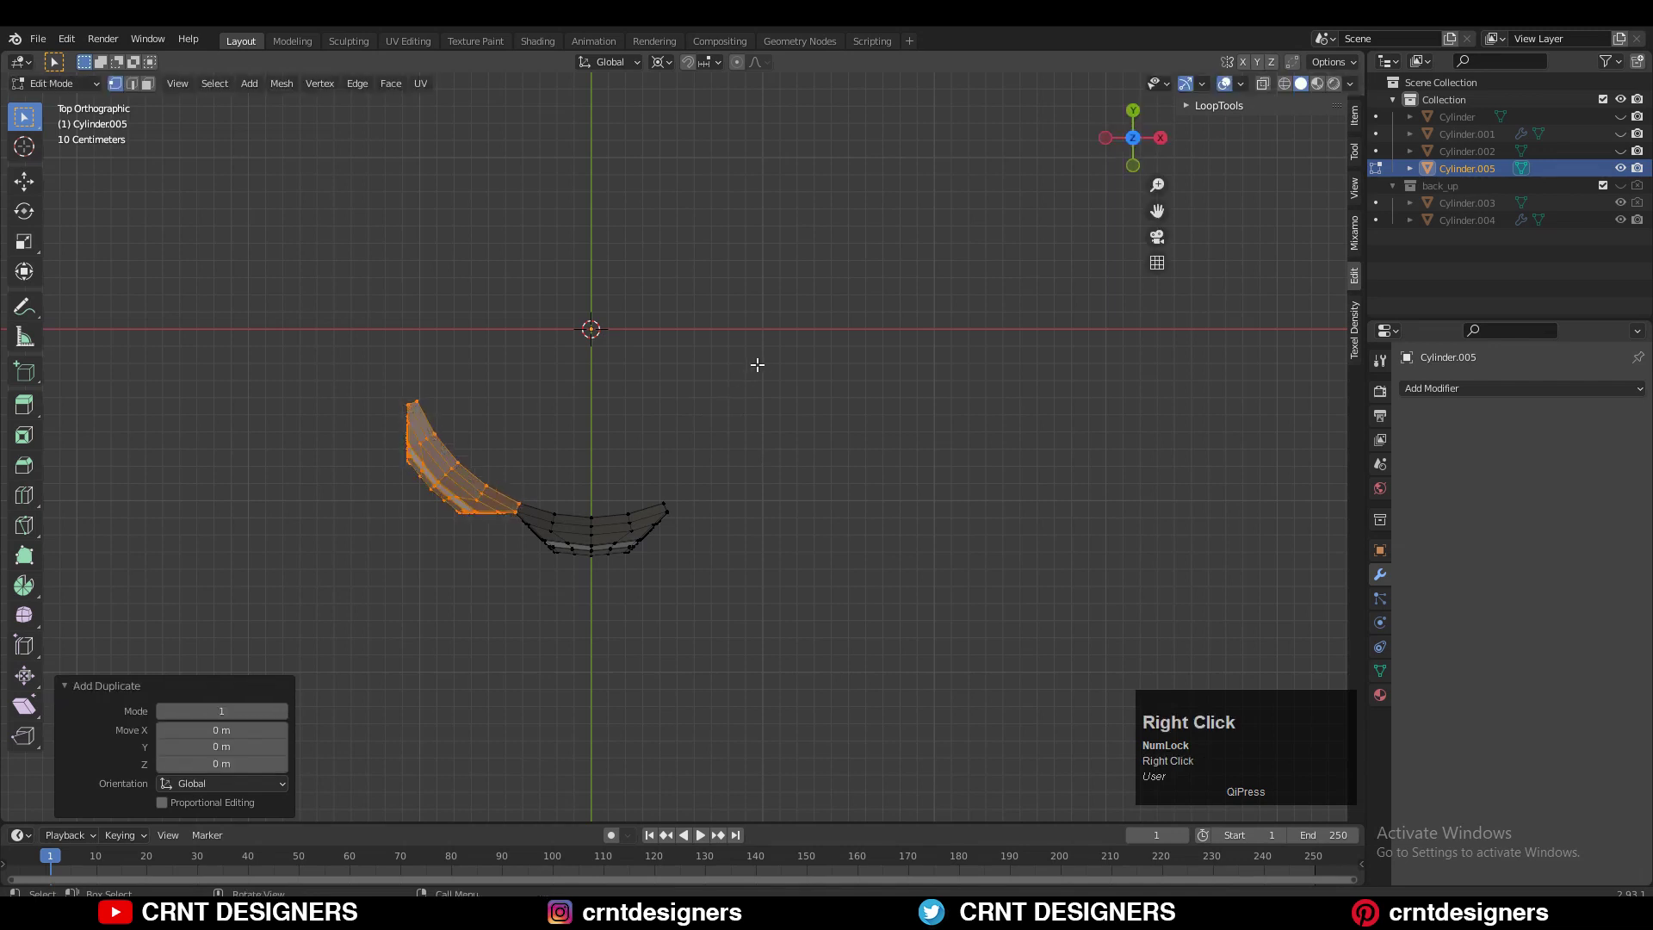
{"action": "key", "text": "r"}
{"action": "left_click", "coordinate": [715, 531], "text": "ctrl"}
{"action": "key", "text": "shift+d"}
{"action": "right_click", "coordinate": [676, 271]}
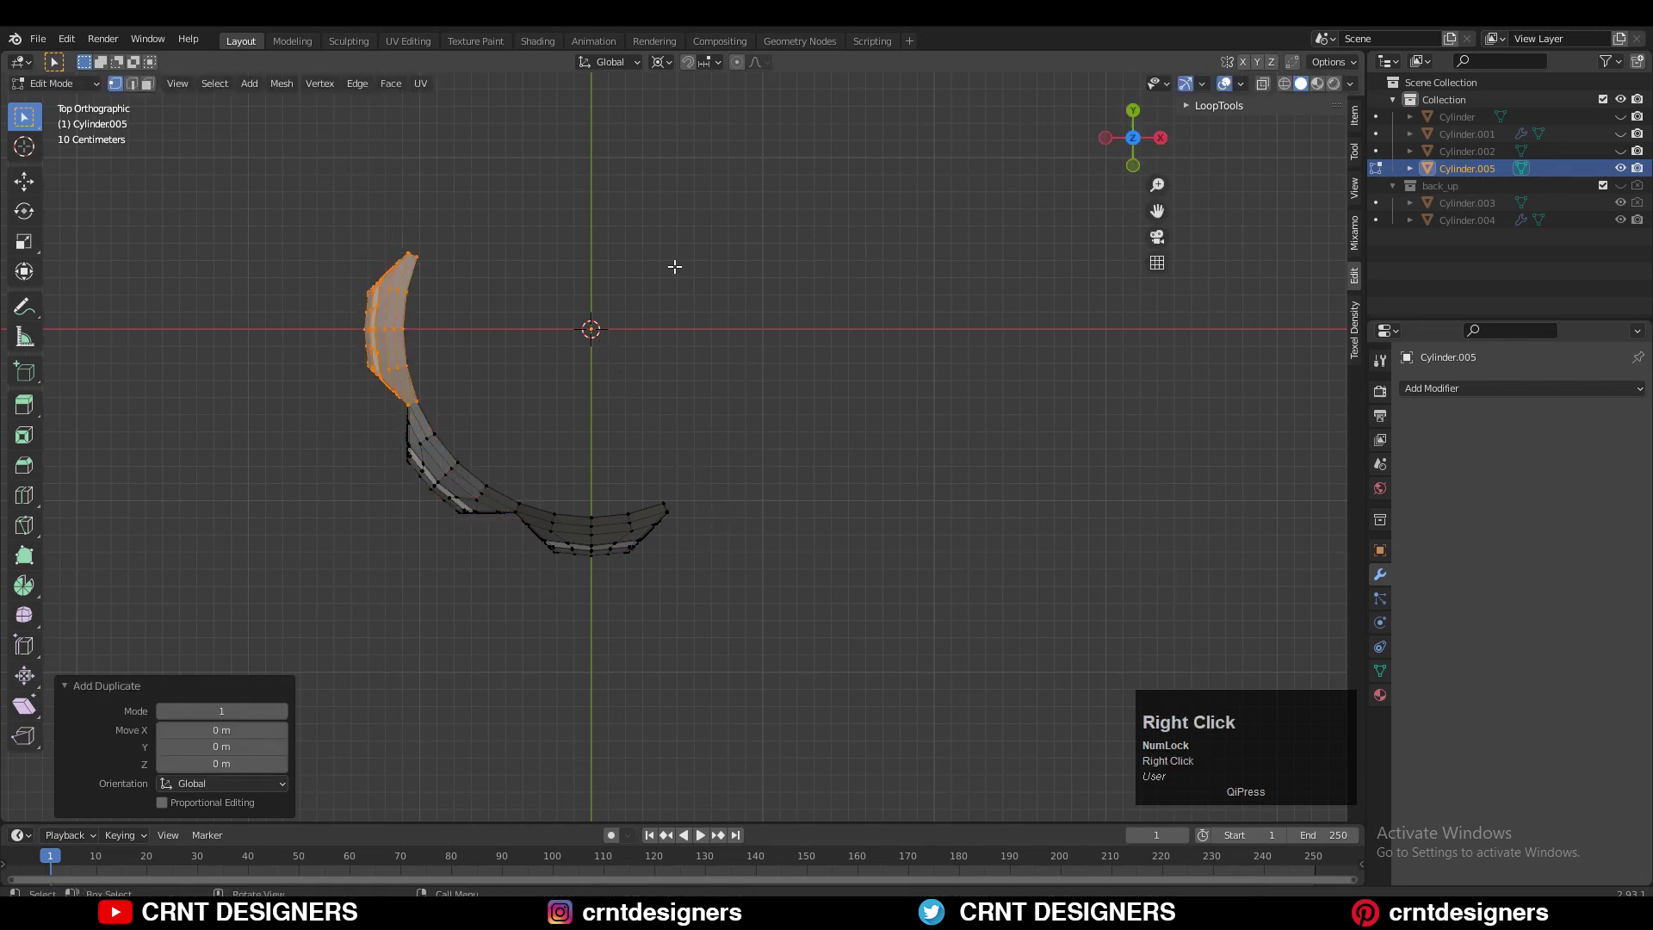
{"action": "key", "text": "r"}
{"action": "left_click", "coordinate": [732, 375], "text": "ctrl"}
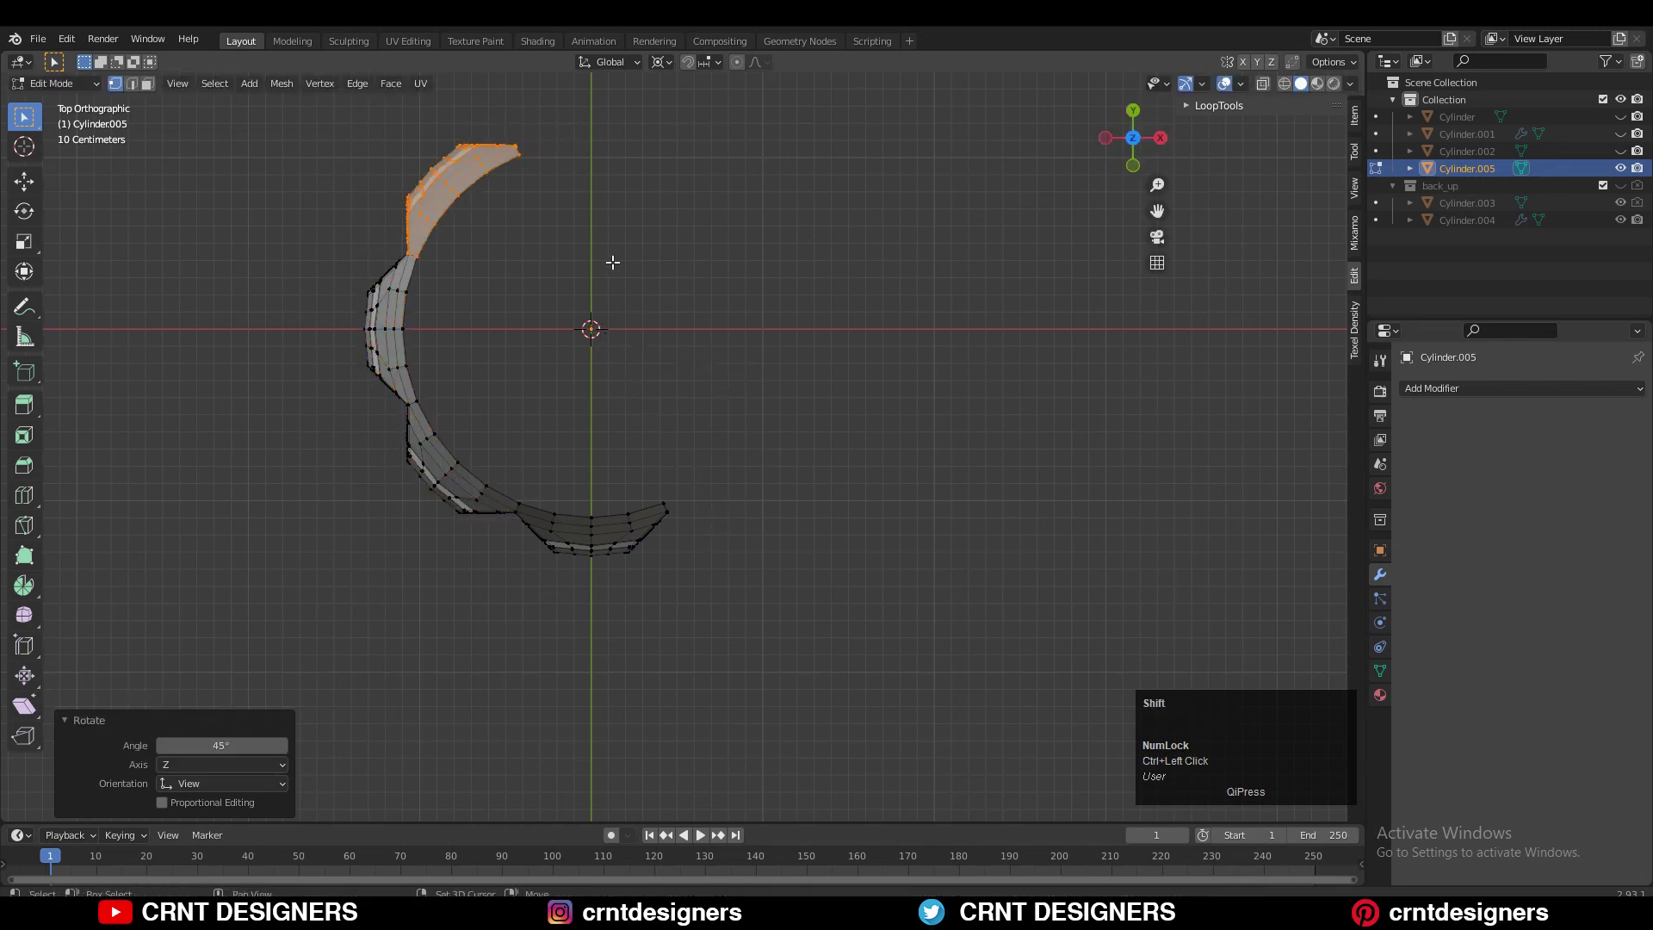
- Add the fifth and sixth segments, each as an in-place duplicate rotated 45° about the centre
{"action": "key", "text": "shift+d"}
{"action": "right_click", "coordinate": [621, 243]}
{"action": "key", "text": "r"}
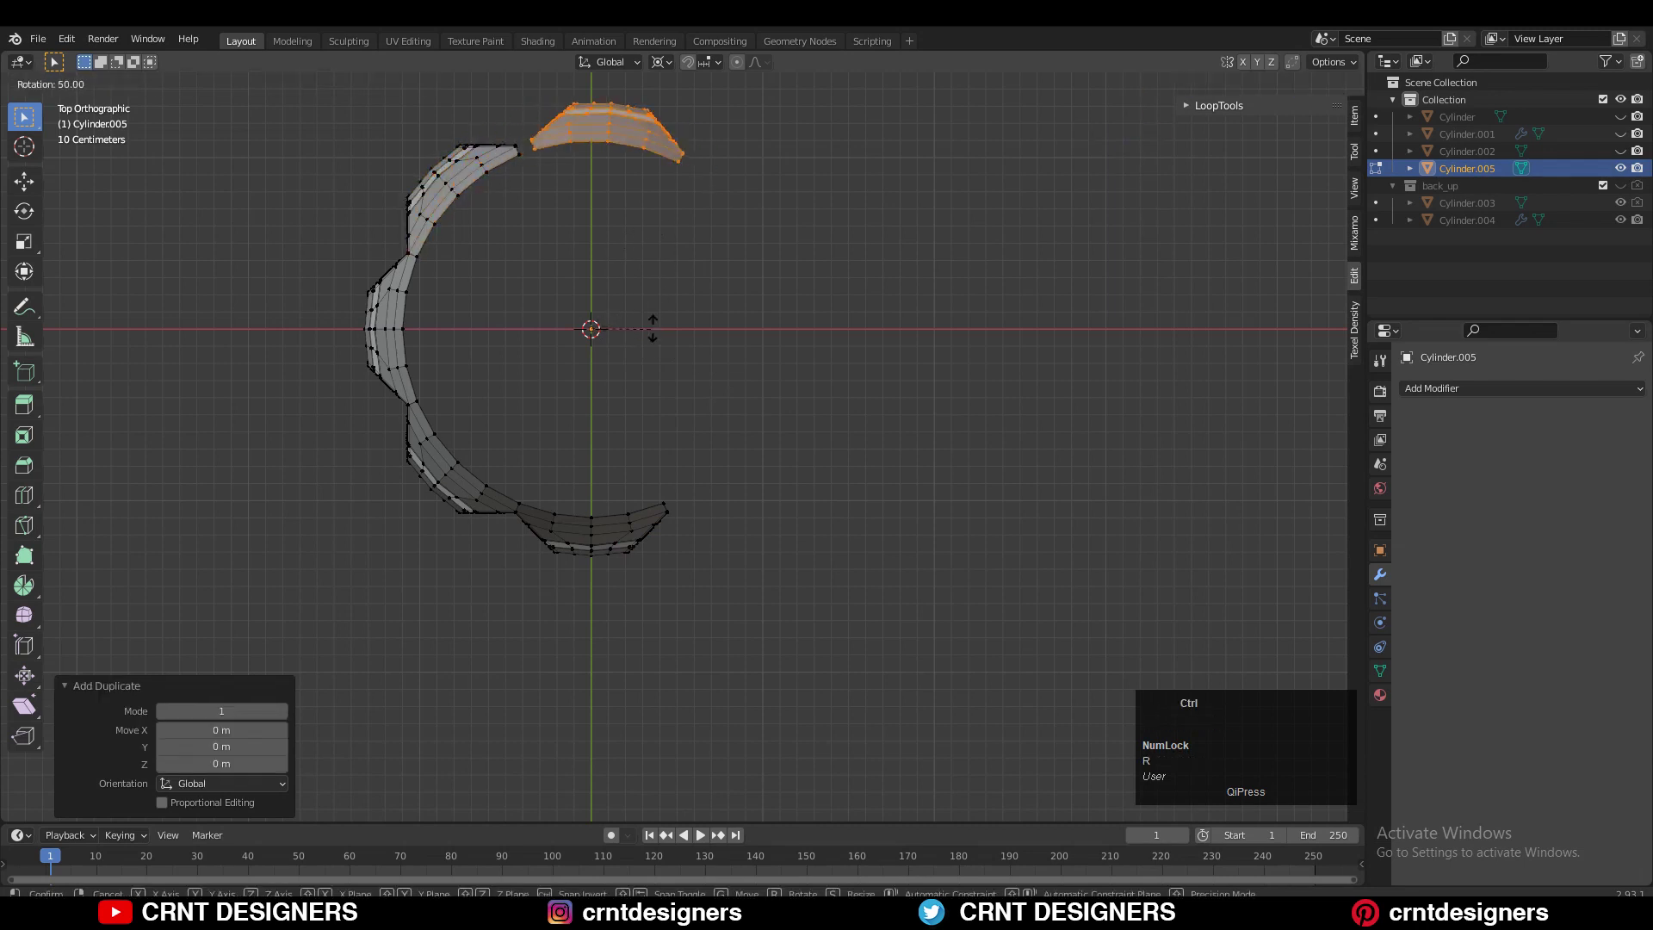
{"action": "left_click", "coordinate": [657, 321], "text": "ctrl"}
{"action": "middle_click_drag", "start_coordinate": [742, 215], "coordinate": [734, 266], "text": "shift"}
{"action": "key", "text": "shift+d"}
{"action": "right_click", "coordinate": [731, 264]}
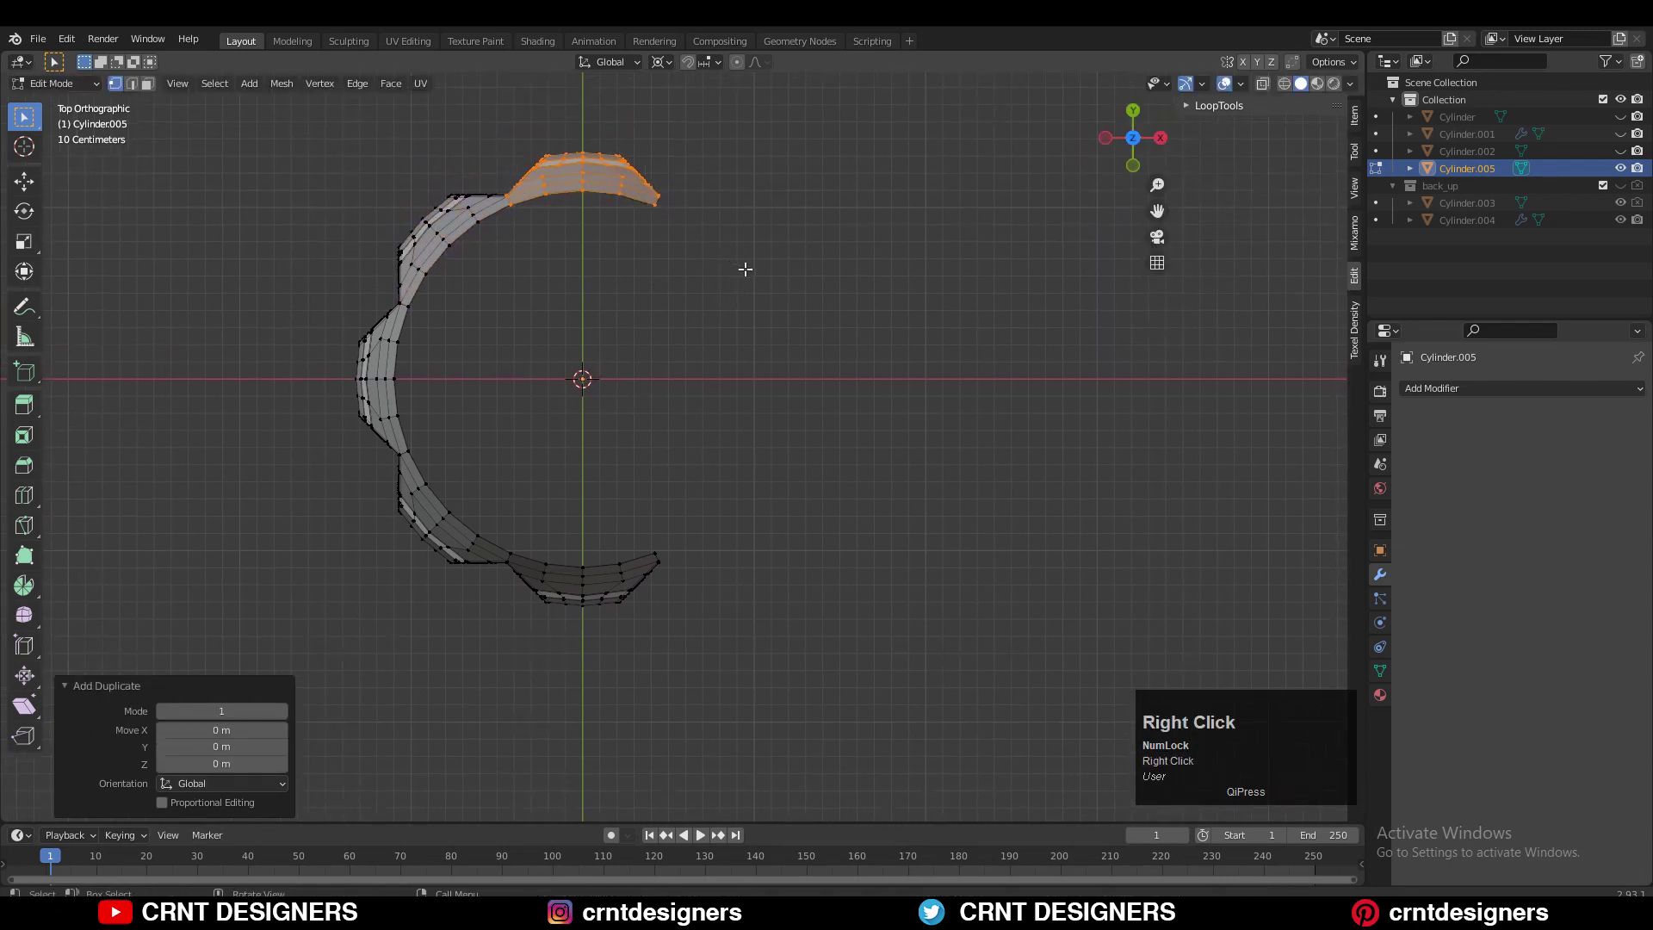
{"action": "key", "text": "r"}
{"action": "left_click", "coordinate": [723, 384], "text": "ctrl"}
- Close the ring with the seventh and eighth segments, each duplicated from the previous one and rotated 45°
{"action": "key", "text": "shift+d"}
{"action": "right_click", "coordinate": [742, 322]}
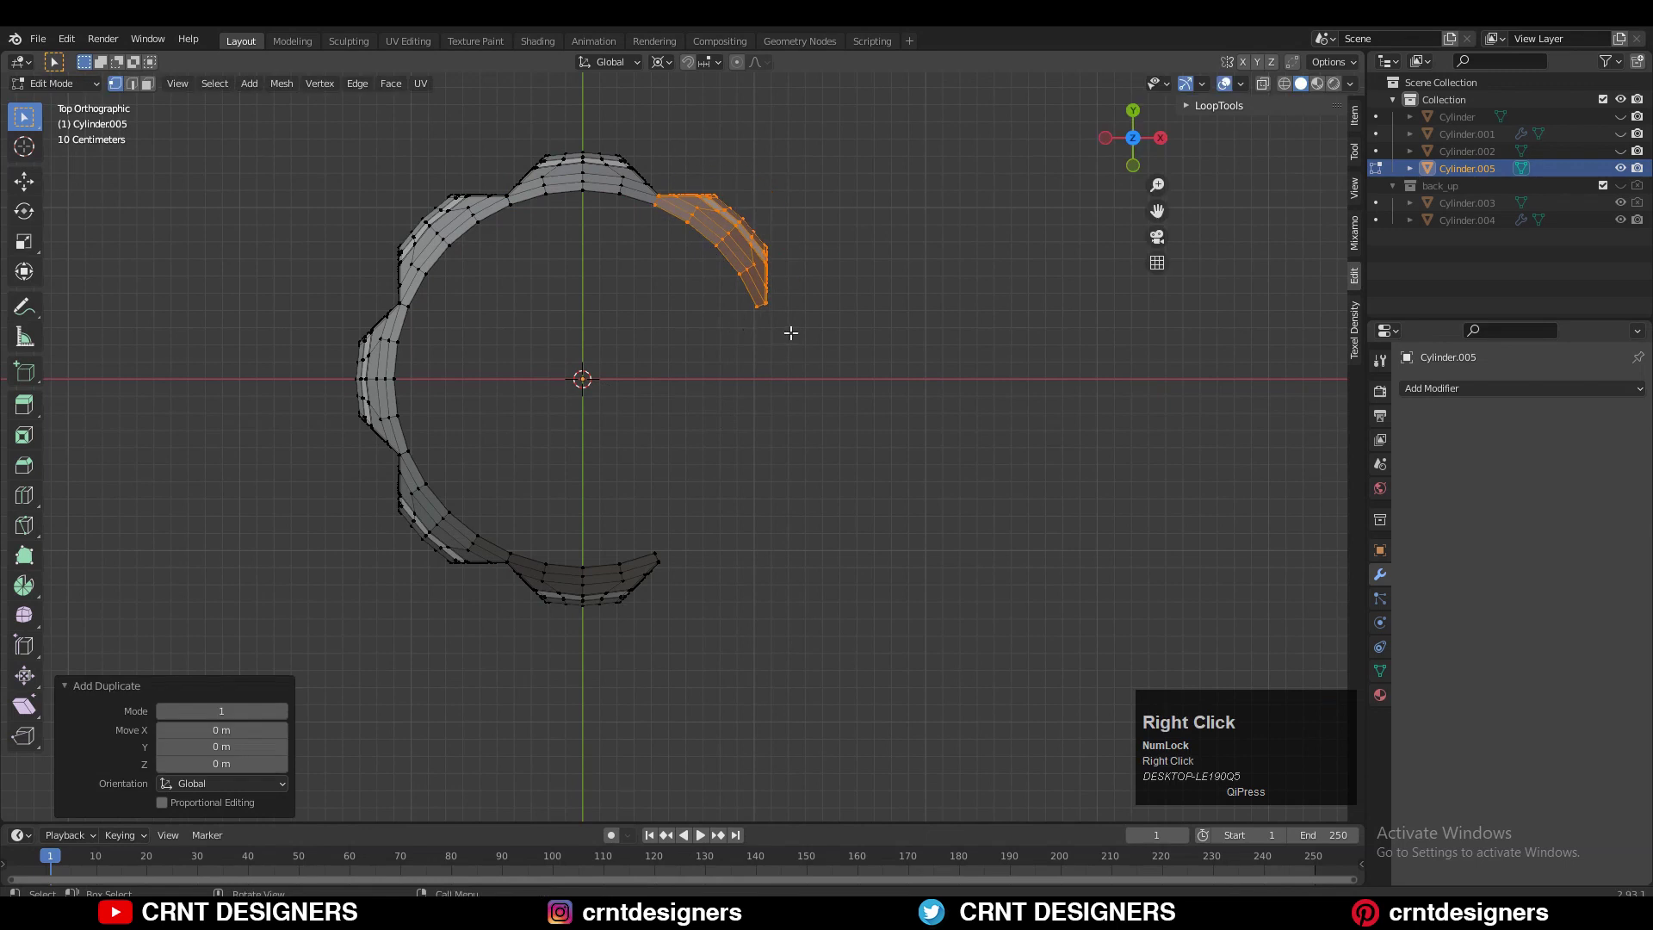
{"action": "key", "text": "r"}
{"action": "left_click", "coordinate": [724, 471], "text": "ctrl"}
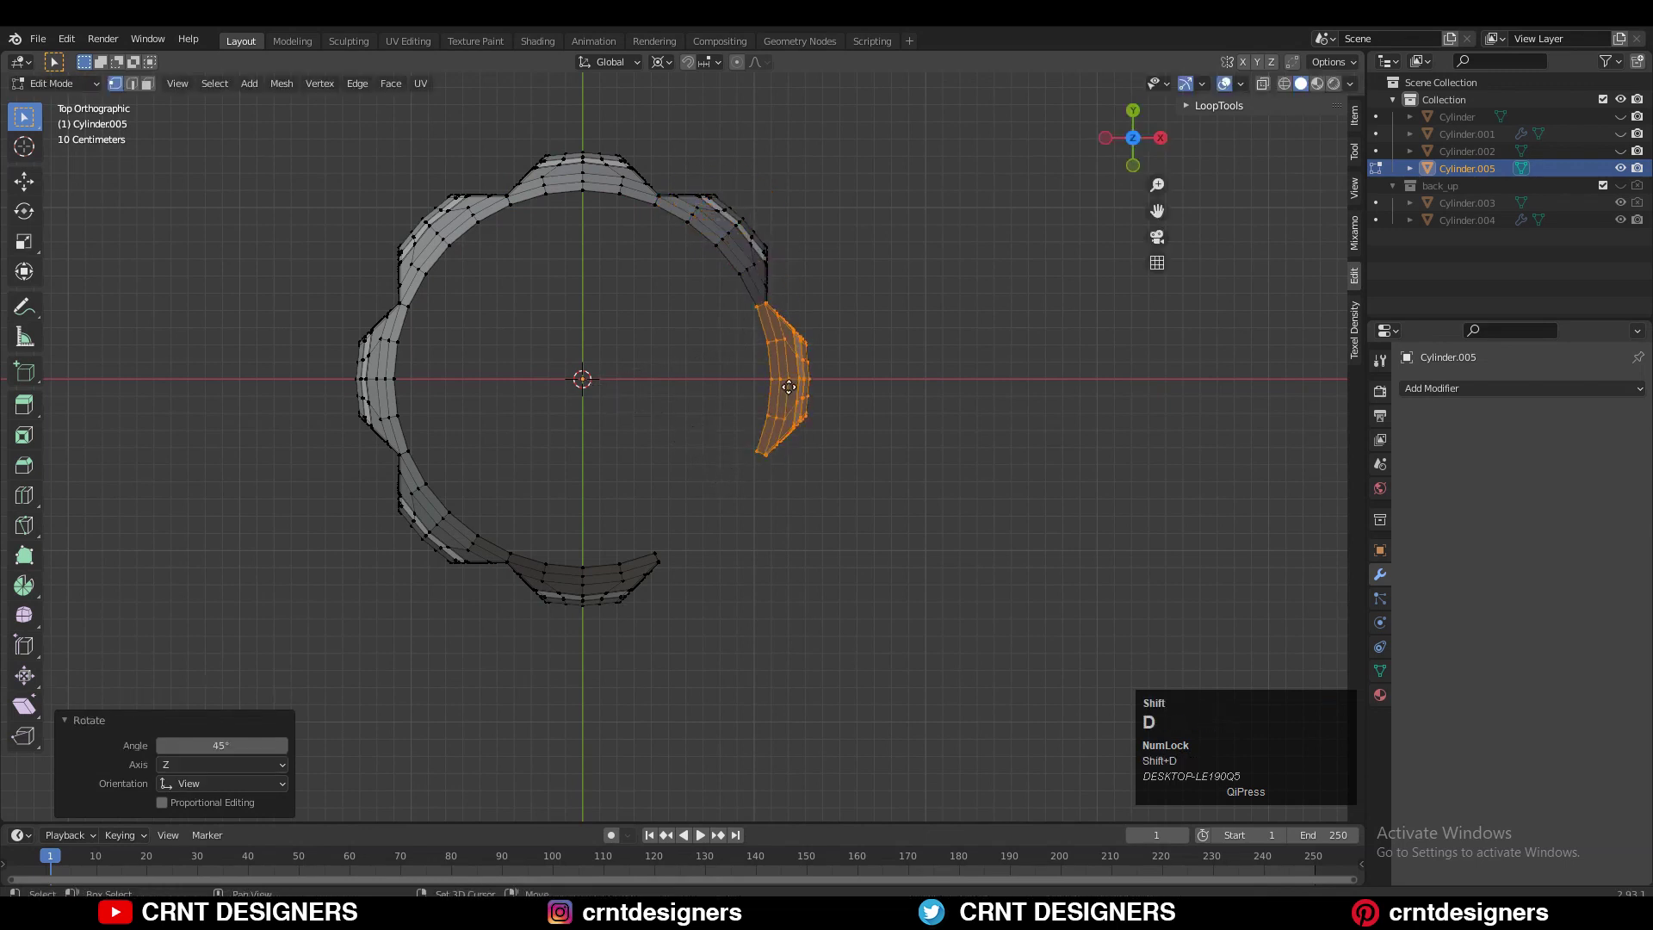
{"action": "right_click", "coordinate": [814, 345]}
{"action": "key", "text": "r"}
{"action": "left_click", "coordinate": [695, 428], "text": "ctrl"}
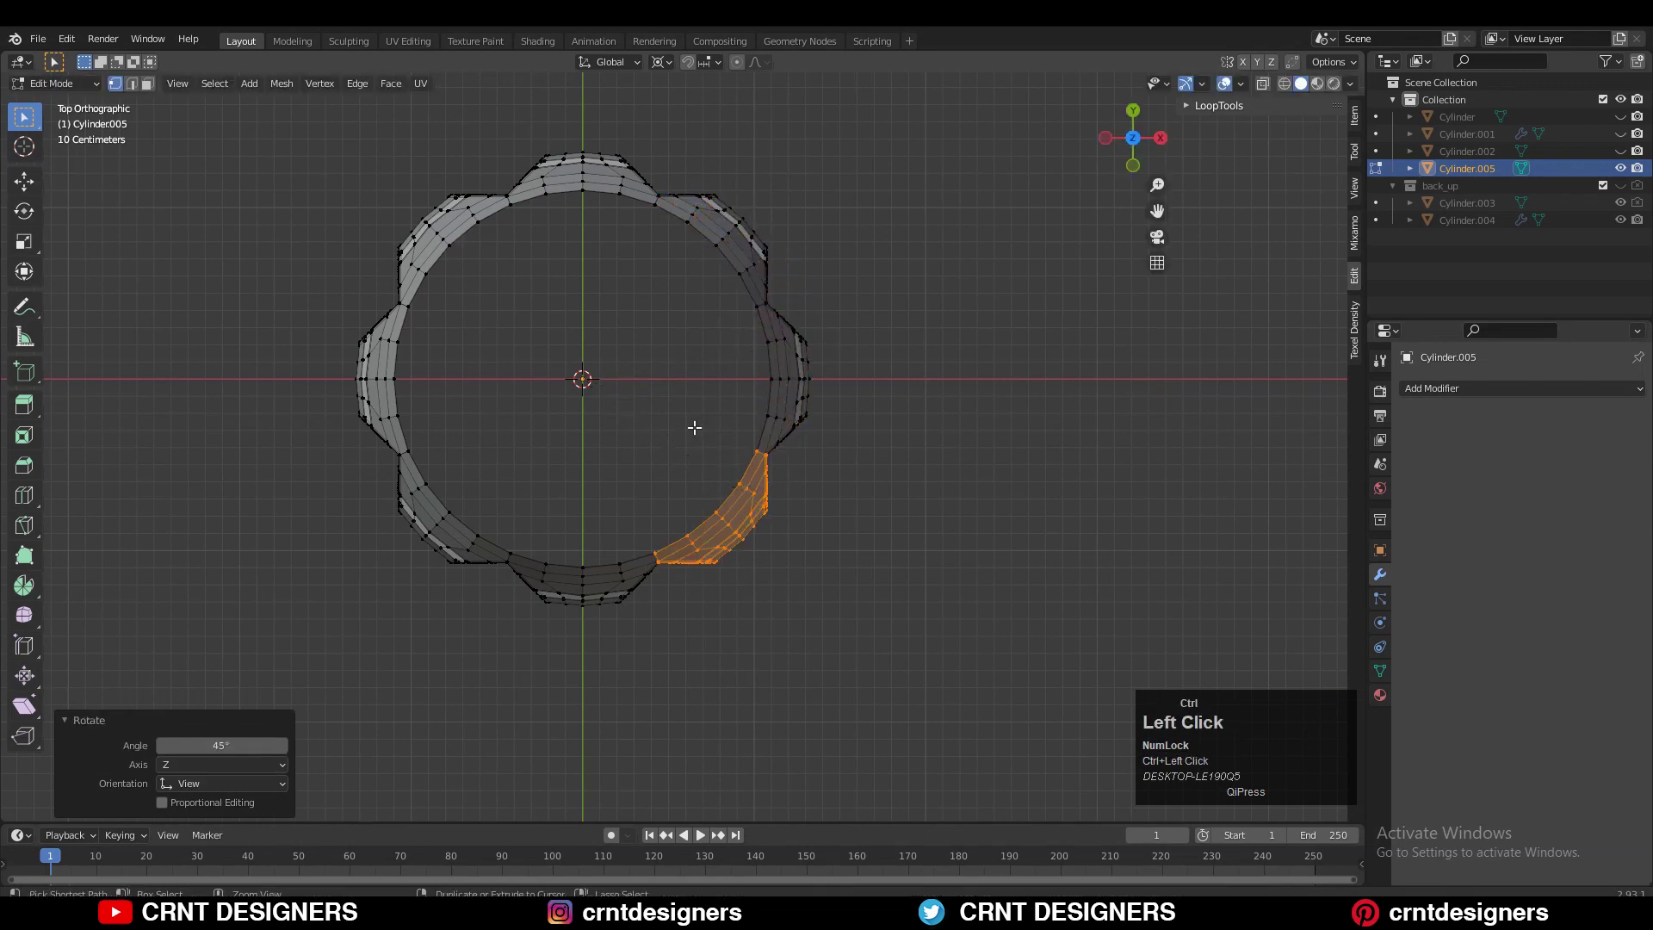
- Merge all the barrel's vertices by distance to weld the seams between segments
{"action": "middle_click_drag", "start_coordinate": [695, 428], "coordinate": [801, 434]}
{"action": "key", "text": "a"}
{"action": "key", "text": "m"}
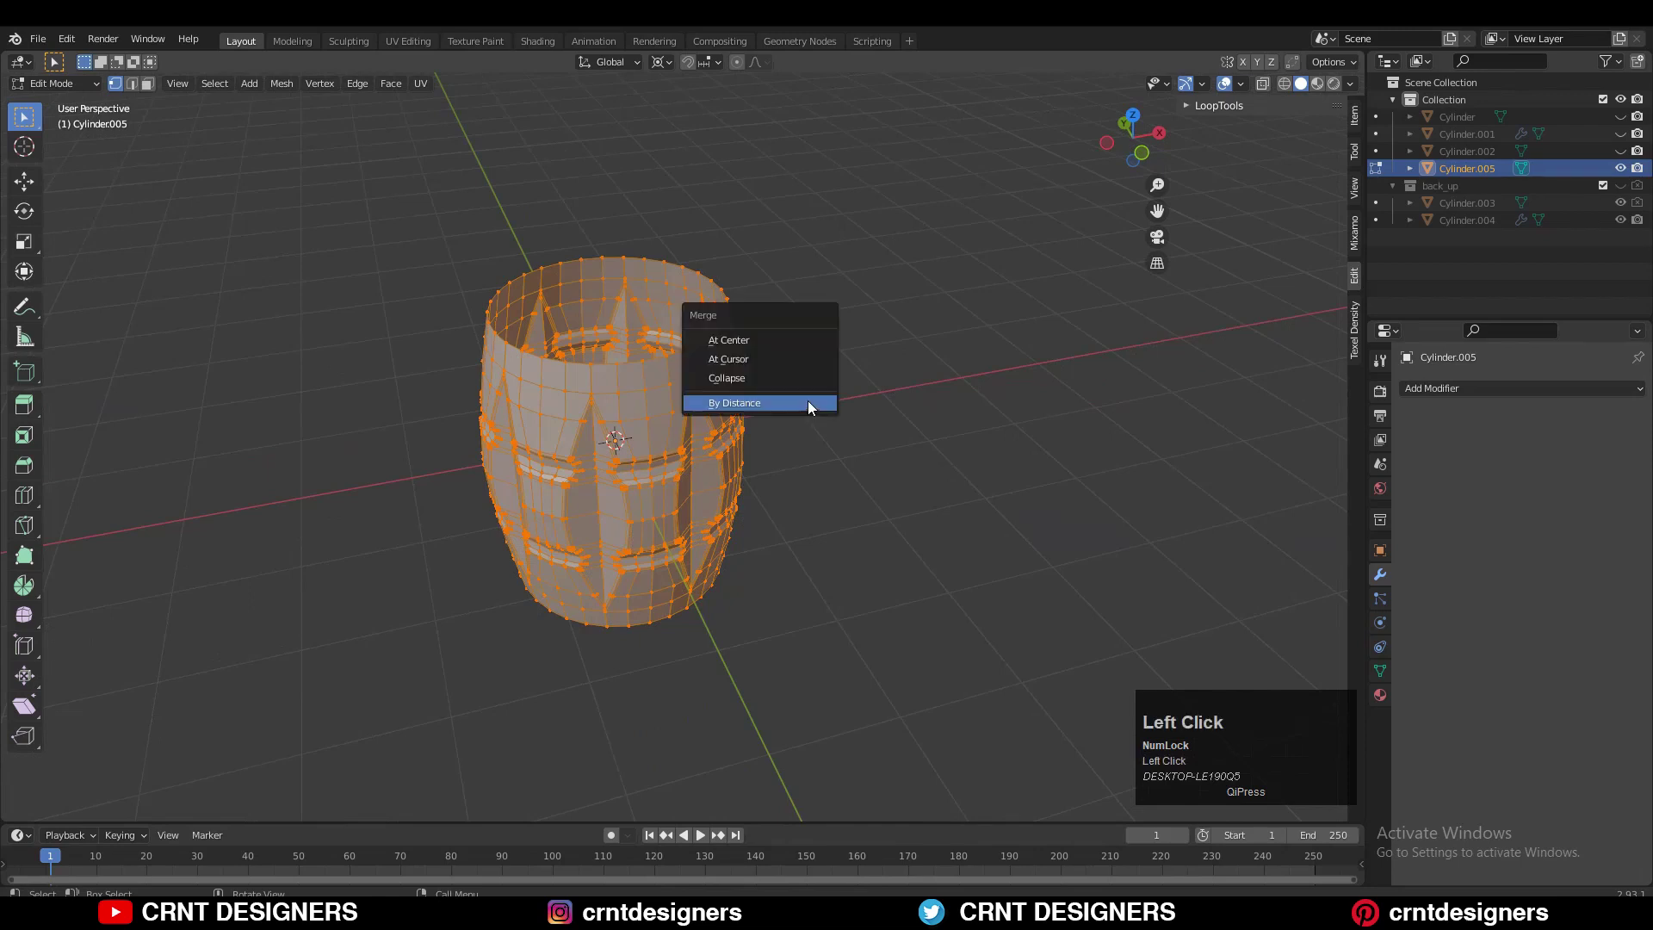
{"action": "left_click", "coordinate": [807, 407]}
- Add a Subdivision modifier to the barrel with 2 viewport levels and turn off the viewport overlays
{"action": "middle_click_drag", "start_coordinate": [754, 546], "coordinate": [732, 475], "text": "shift"}
{"action": "middle_click_drag", "start_coordinate": [742, 495], "coordinate": [856, 501], "text": "ctrl"}
{"action": "key", "text": "Tab"}
{"action": "left_click", "coordinate": [1520, 389]}
{"action": "left_click", "coordinate": [1369, 701]}
{"action": "left_click", "coordinate": [1225, 86]}
{"action": "middle_click_drag", "start_coordinate": [779, 389], "coordinate": [815, 342]}
{"action": "left_click", "coordinate": [747, 367]}
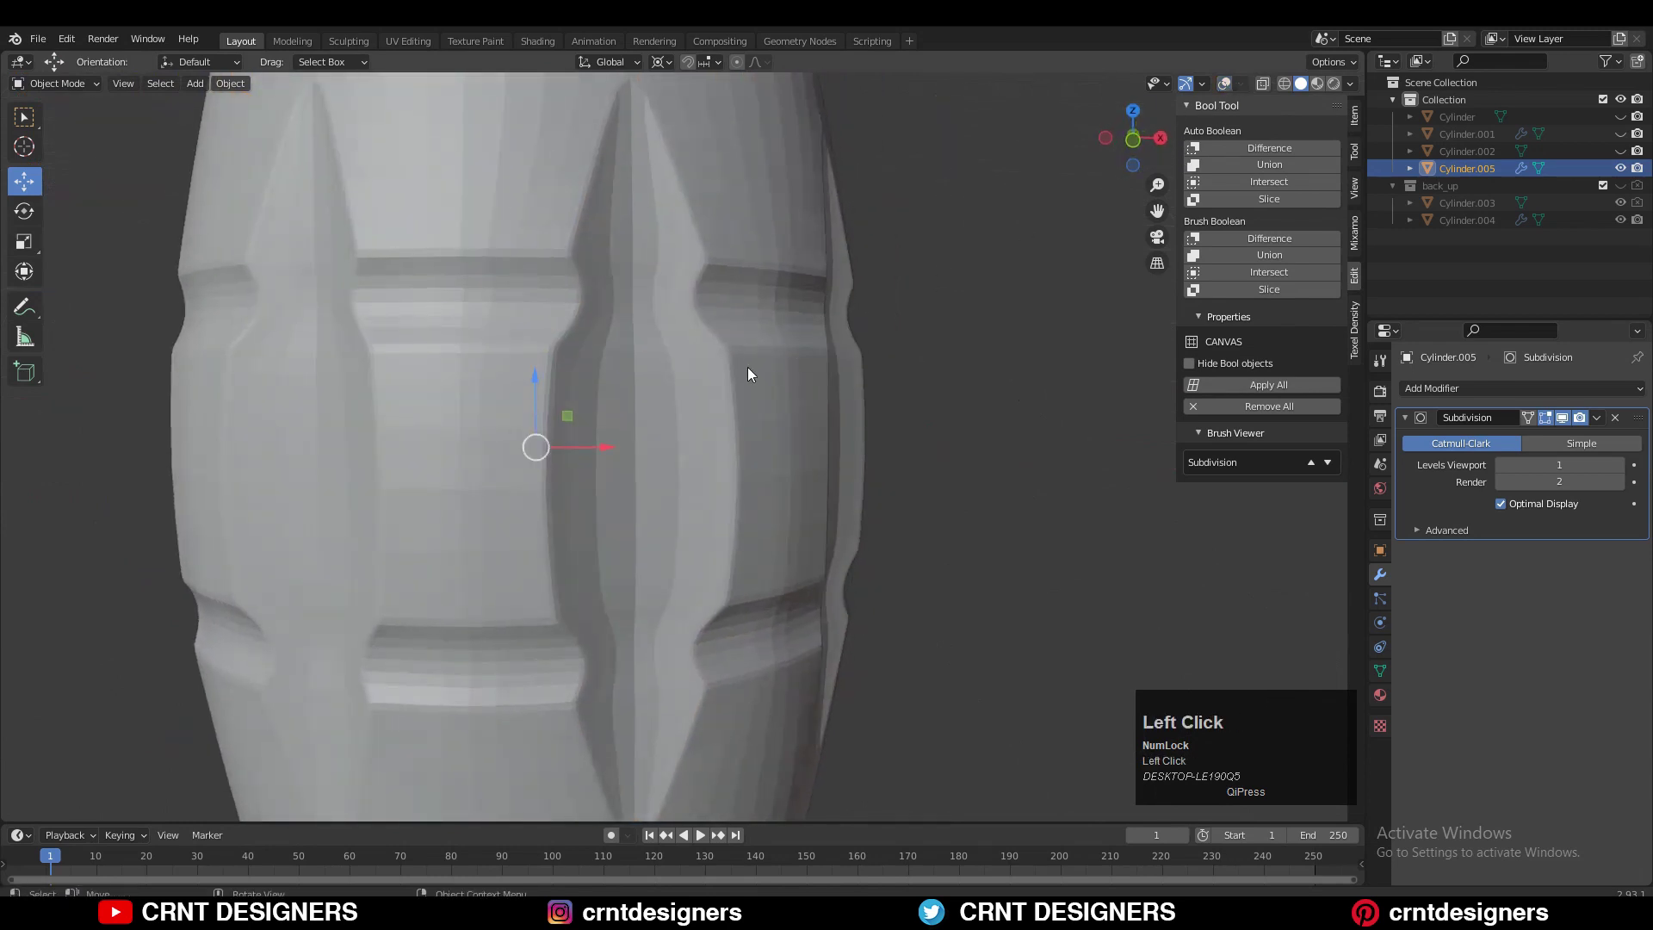
{"action": "left_click", "coordinate": [1619, 466]}
- Shade the barrel smooth and turn the viewport overlays back on
{"action": "middle_click_drag", "start_coordinate": [684, 271], "coordinate": [758, 517], "text": "shift"}
{"action": "right_click", "coordinate": [737, 360]}
{"action": "left_click", "coordinate": [737, 360]}
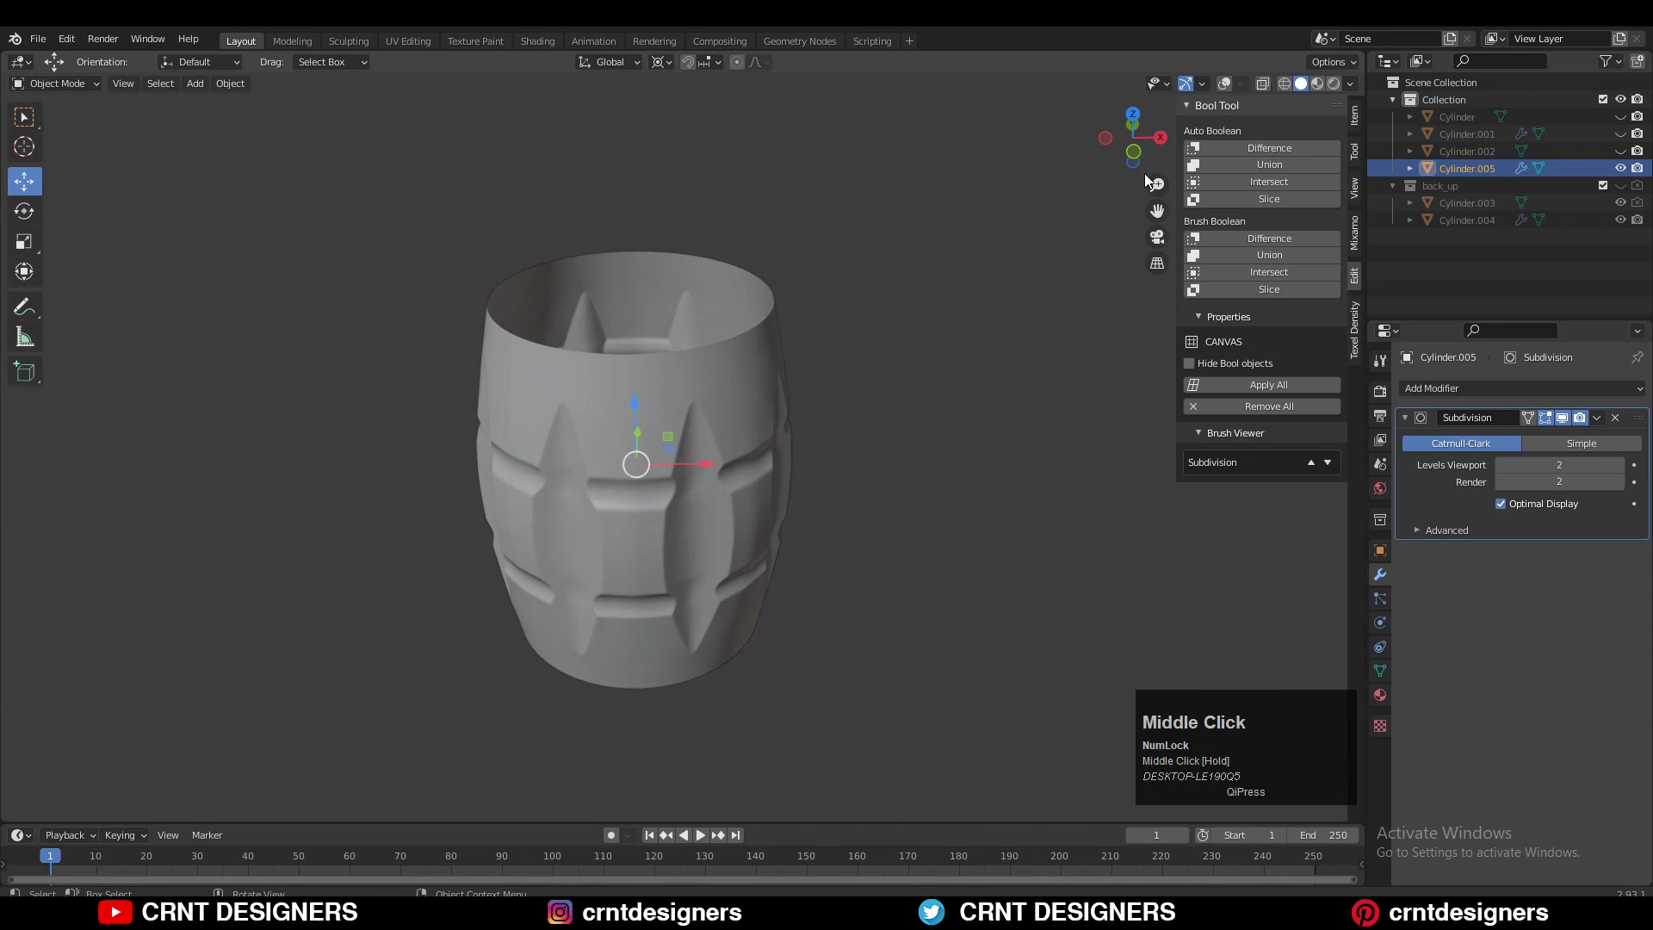
{"action": "left_click", "coordinate": [1225, 86]}
- Turn off the Subdivision modifier's Edit Mode display to expose the barrel's base mesh
{"action": "middle_click_drag", "start_coordinate": [752, 453], "coordinate": [747, 362], "text": "ctrl"}
{"action": "key", "text": "Tab"}
{"action": "middle_click_drag", "start_coordinate": [646, 439], "coordinate": [701, 402]}
{"action": "key", "text": "2"}
{"action": "left_click", "coordinate": [693, 378]}
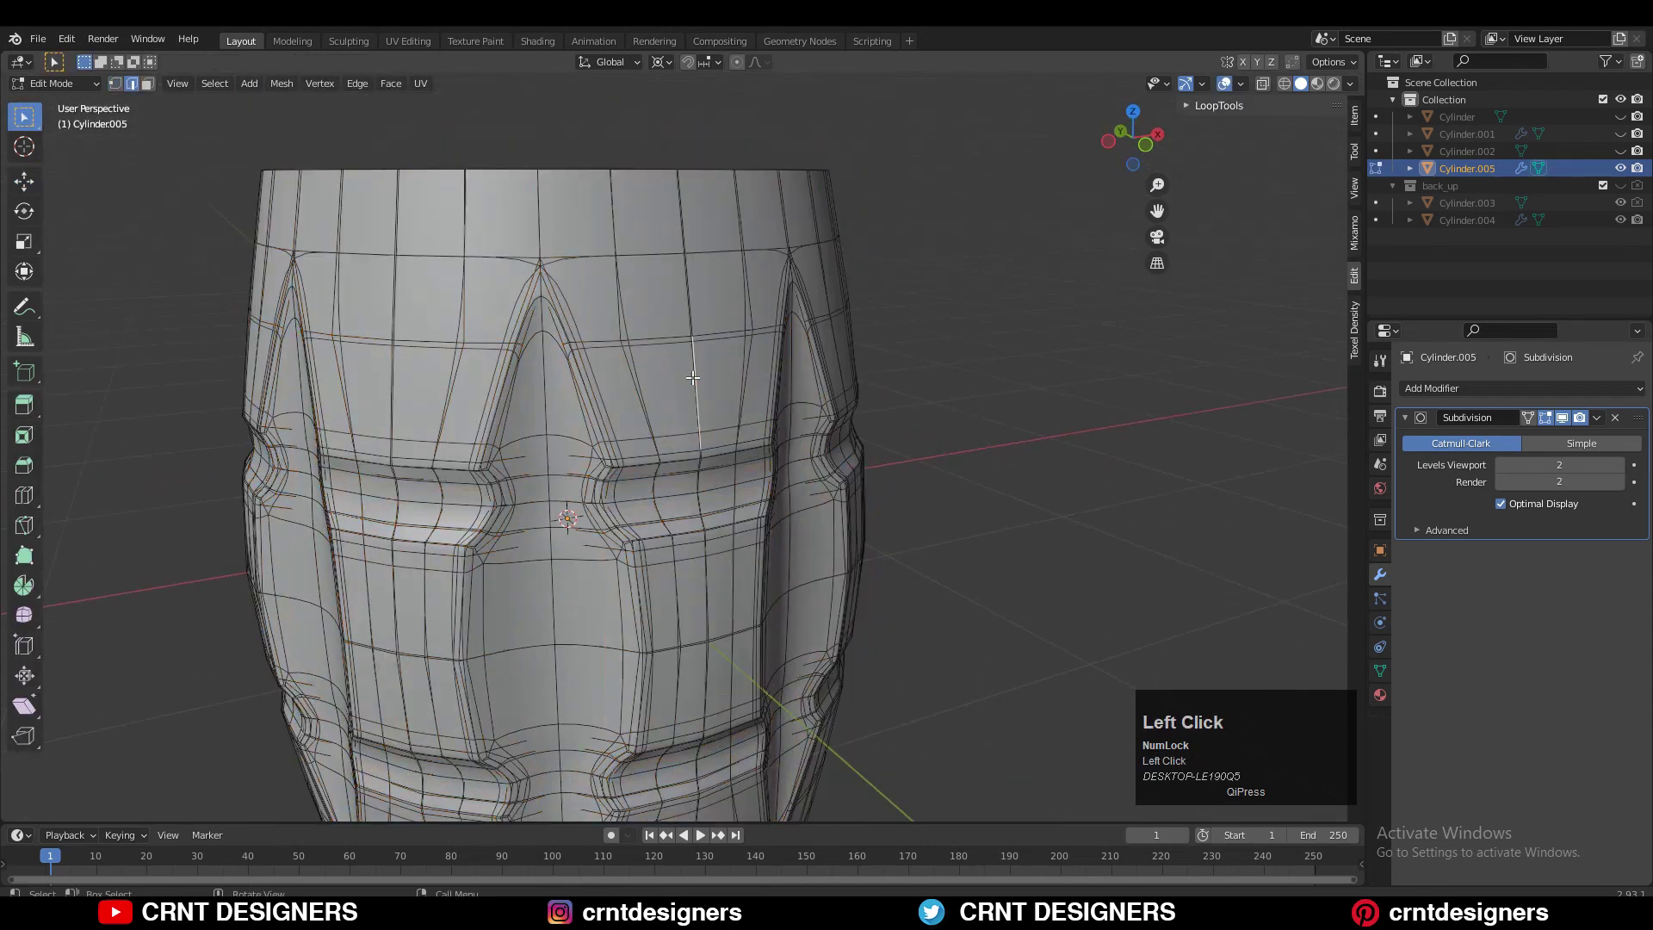
{"action": "left_click", "coordinate": [1545, 418]}
{"action": "key", "text": "1"}
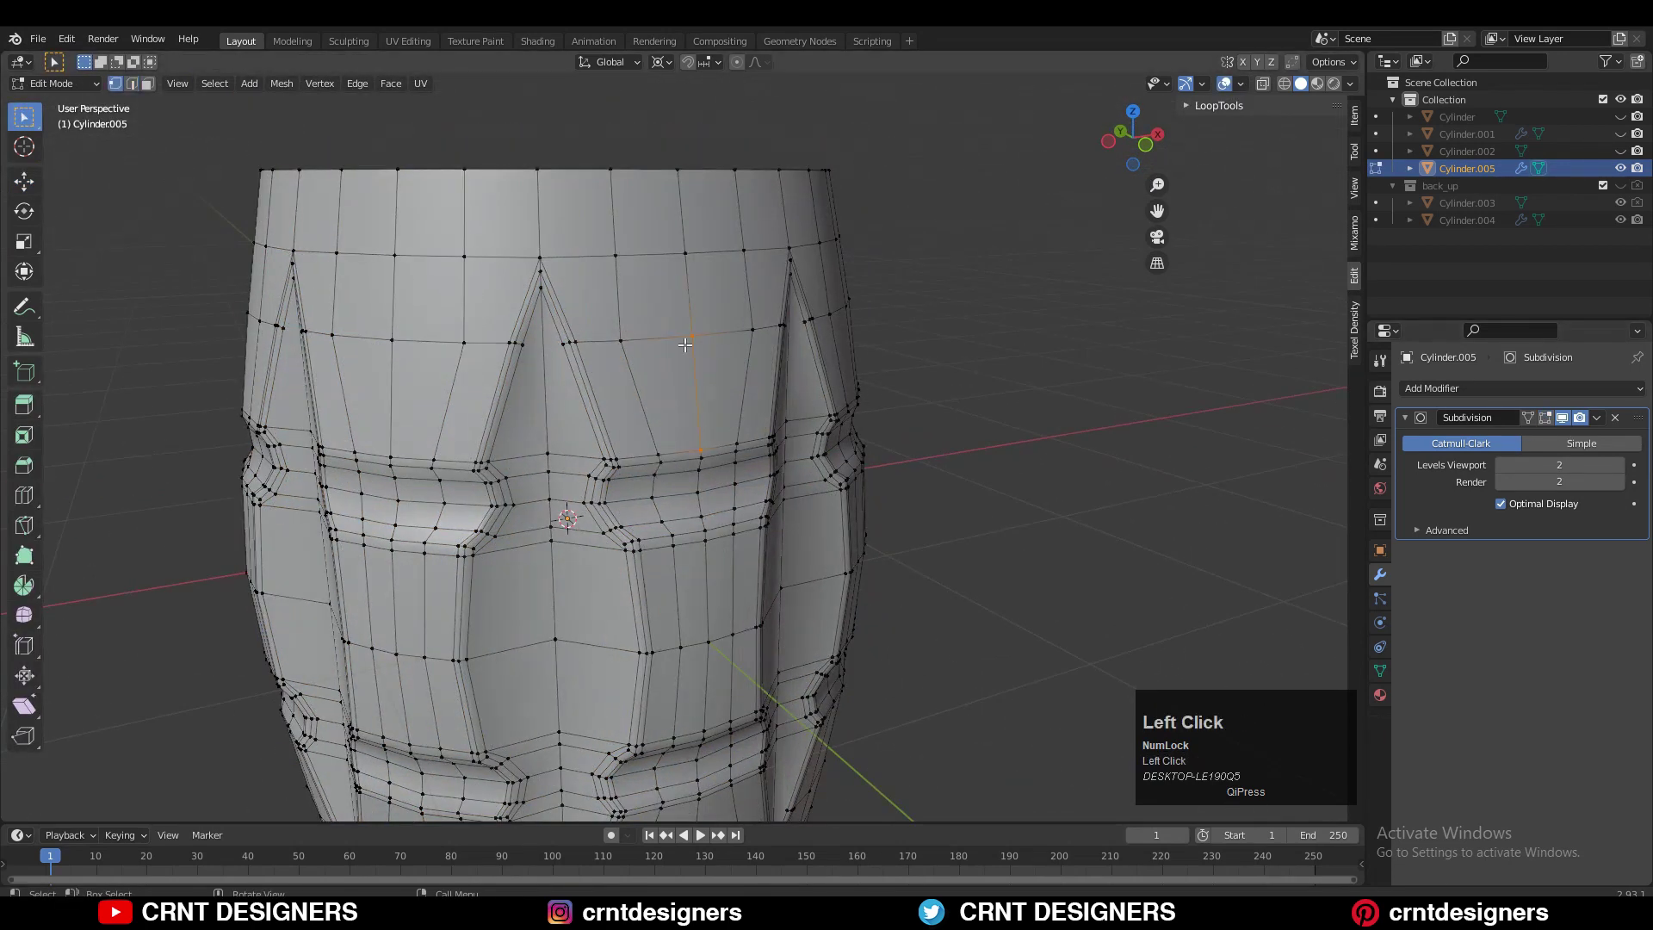
{"action": "key", "text": "g"}
{"action": "key", "text": "g"}
{"action": "right_click", "coordinate": [574, 461]}
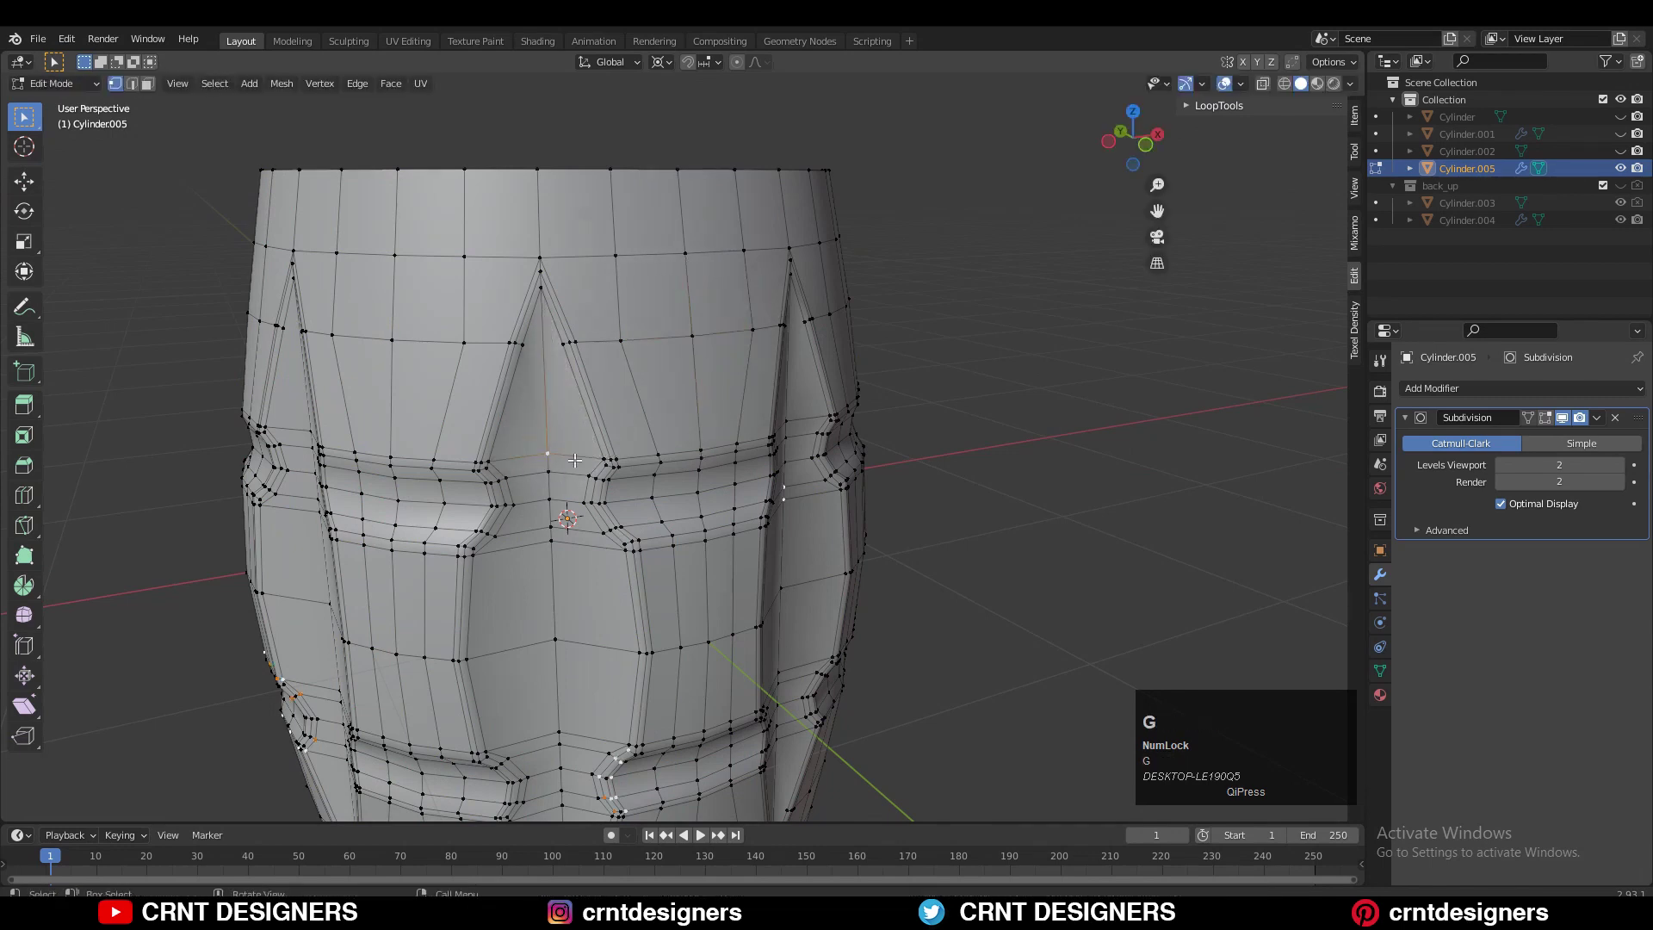
{"action": "key", "text": "g"}
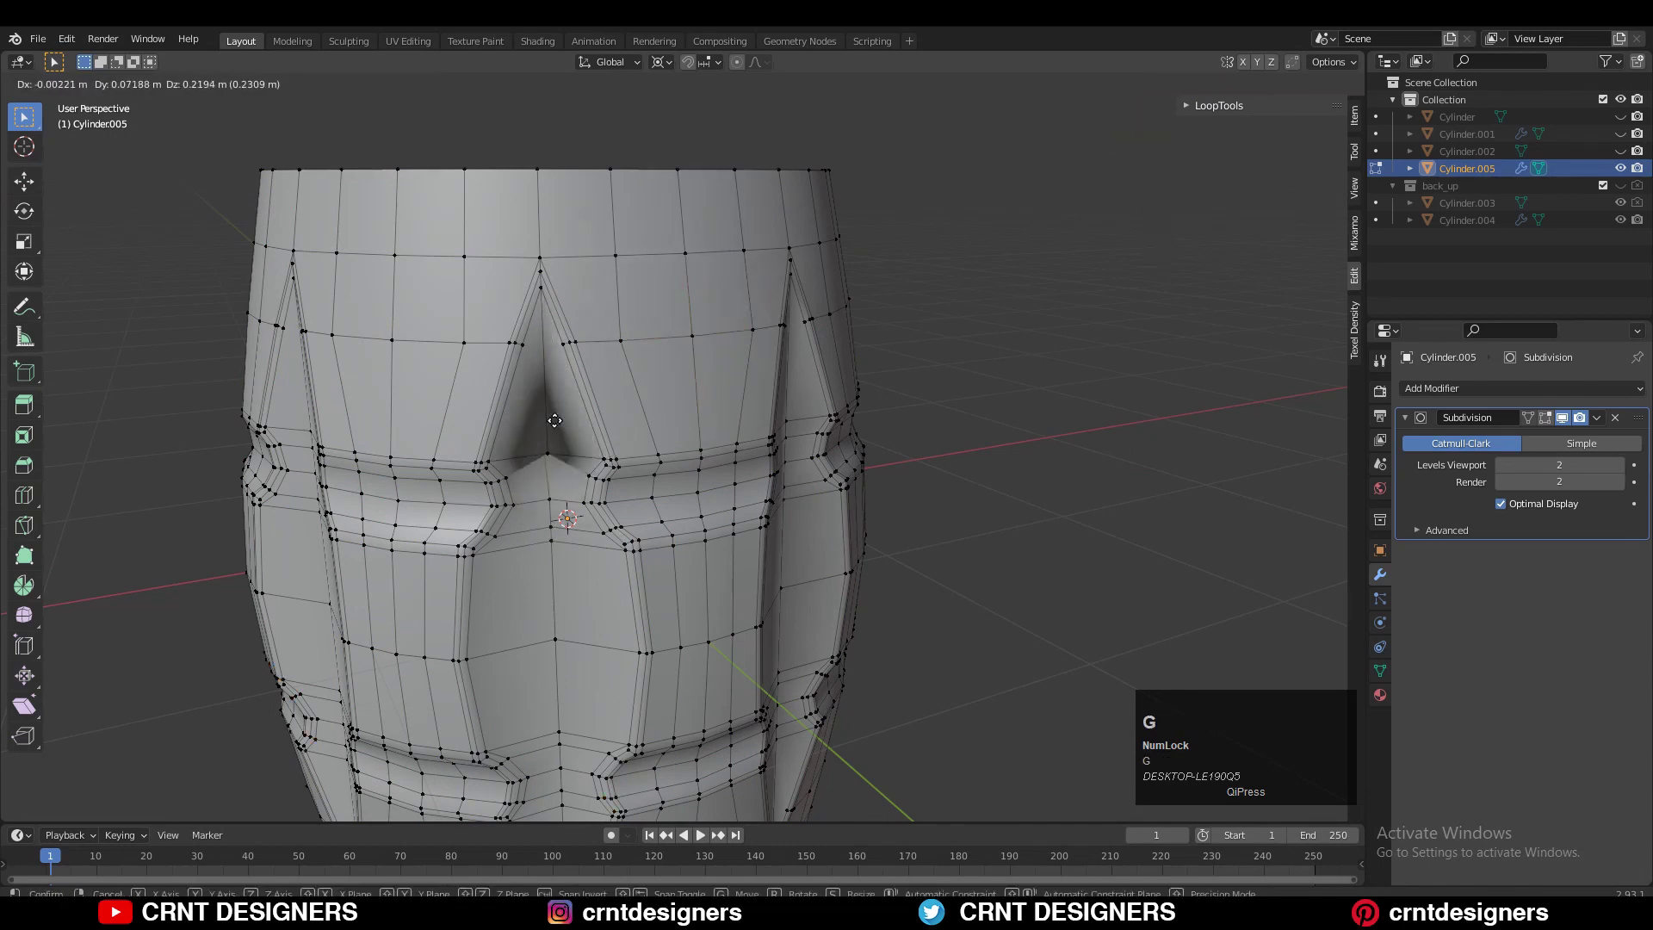
{"action": "right_click", "coordinate": [563, 488]}
- Inspect the smoothed barrel's surface in Object Mode with the overlays hidden
{"action": "key", "text": "Tab"}
{"action": "middle_click_drag", "start_coordinate": [597, 501], "coordinate": [857, 479]}
{"action": "left_click", "coordinate": [1224, 84]}
{"action": "middle_click_drag", "start_coordinate": [1179, 110], "coordinate": [1040, 178]}
{"action": "left_click", "coordinate": [1223, 83]}
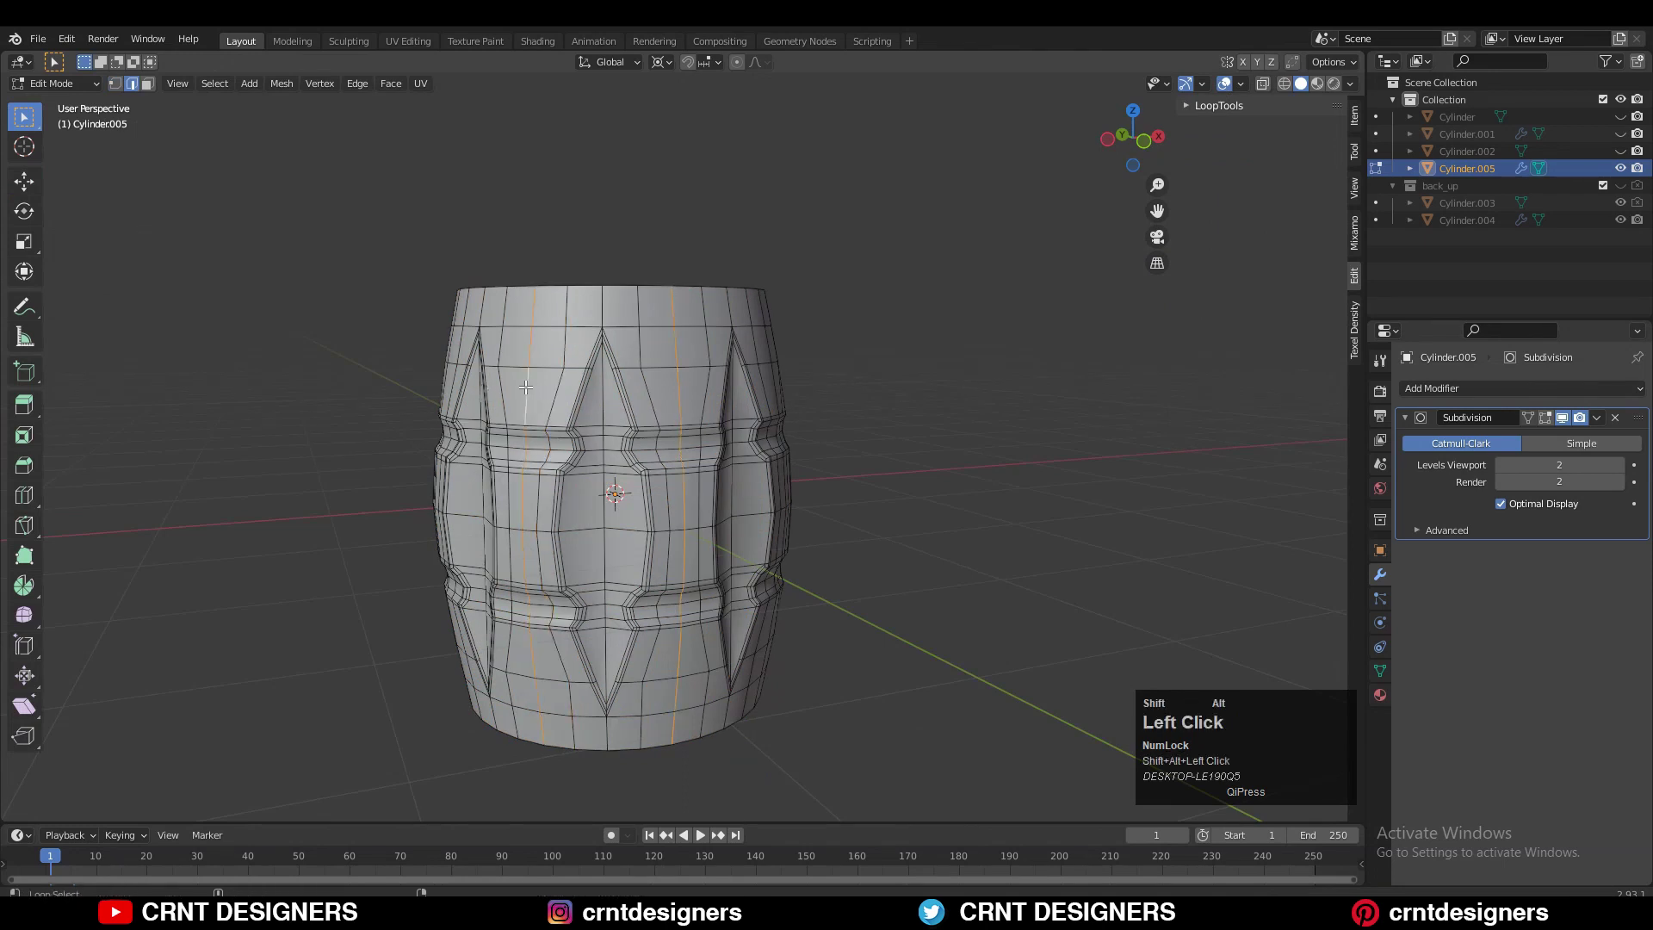
- Apply Set Flow to the vertical edge loops selected along the middle of the barrel's panels
{"action": "right_click", "coordinate": [508, 475]}
{"action": "left_click", "coordinate": [485, 866]}
{"action": "key", "text": "Tab"}
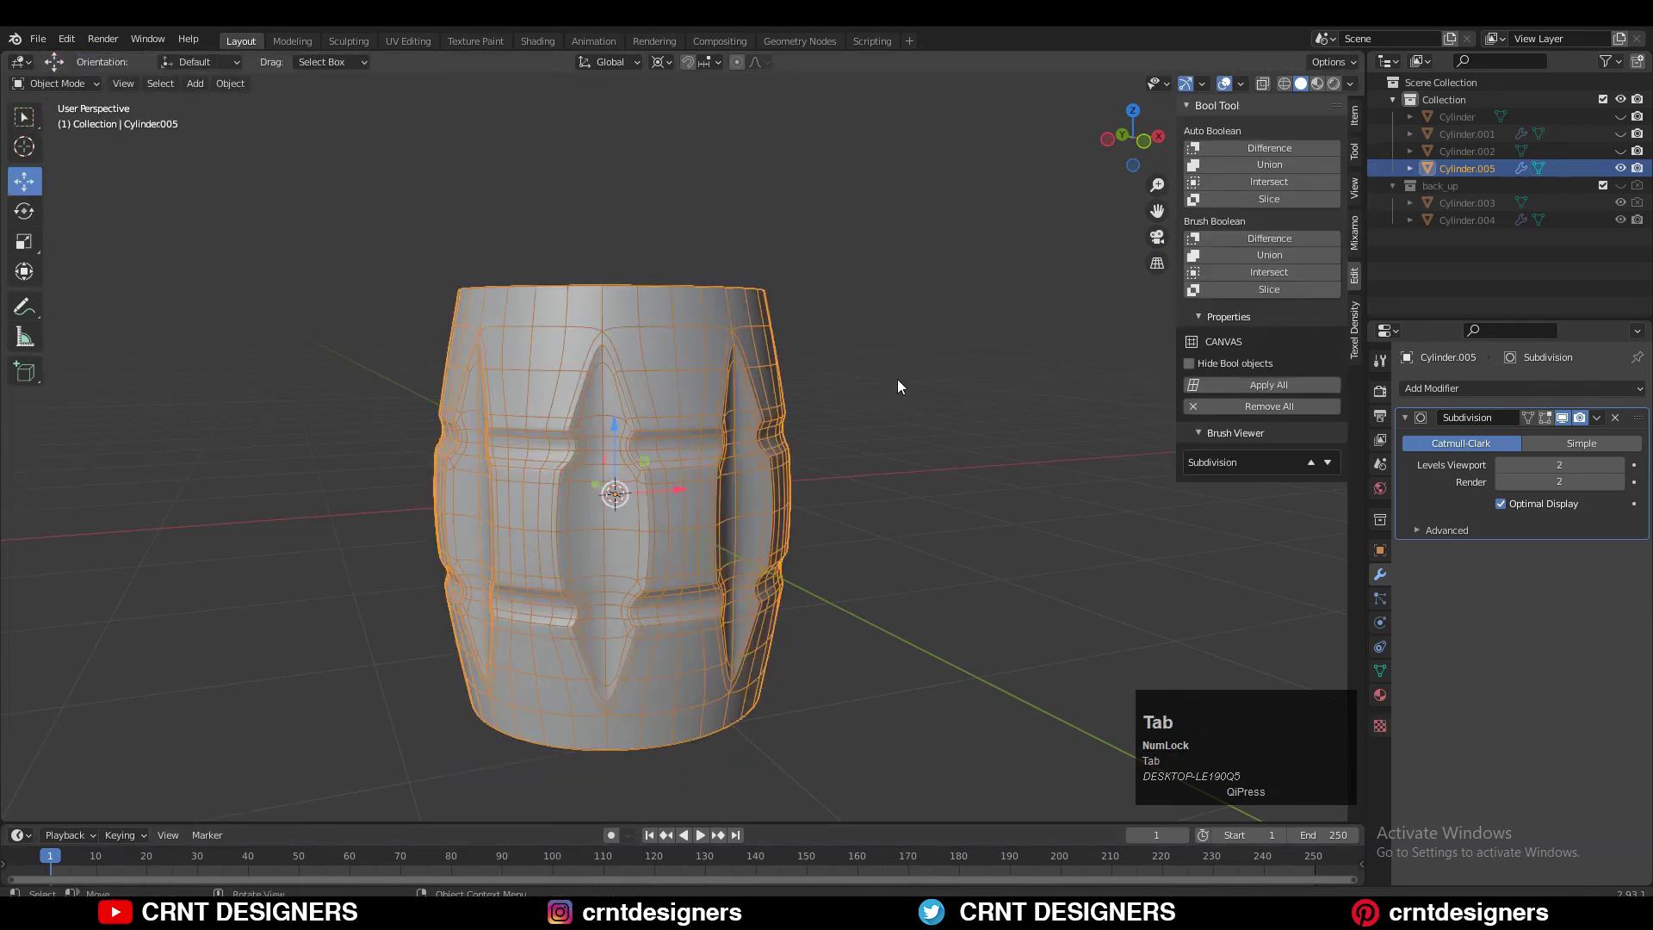
{"action": "middle_click_drag", "start_coordinate": [924, 264], "coordinate": [1230, 142]}
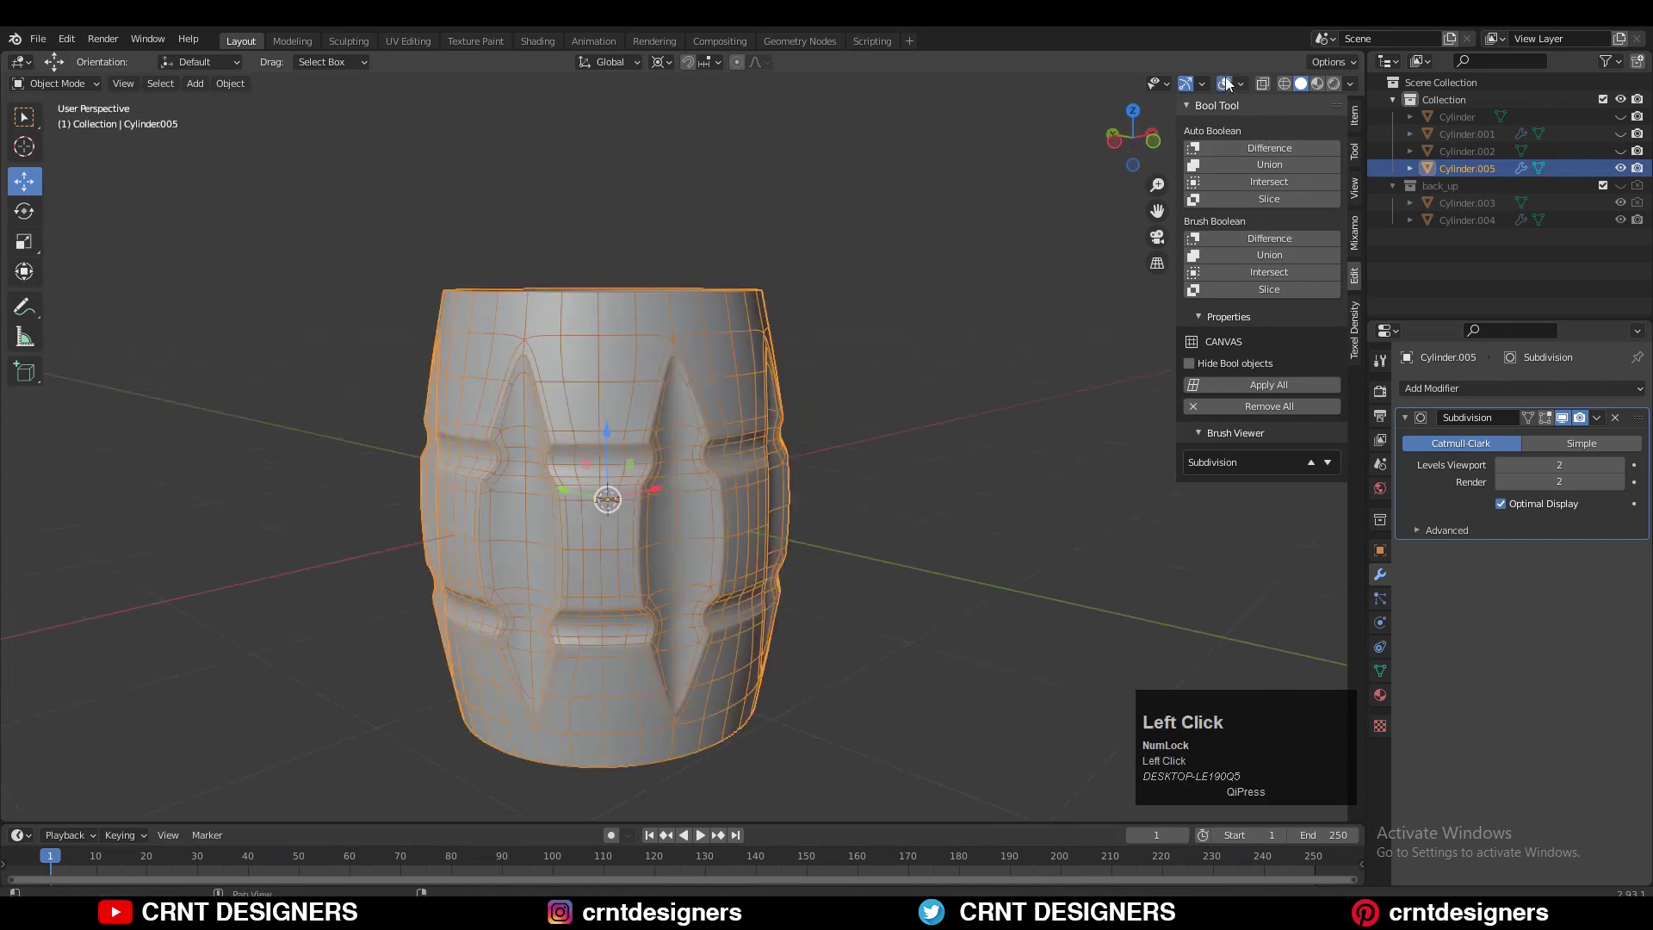
- Select the middle vertical edge loops of the panels around the barrel and set their edge flow with tension 180
{"action": "key", "text": "Tab"}
{"action": "middle_click_drag", "start_coordinate": [619, 448], "coordinate": [779, 423], "text": "alt"}
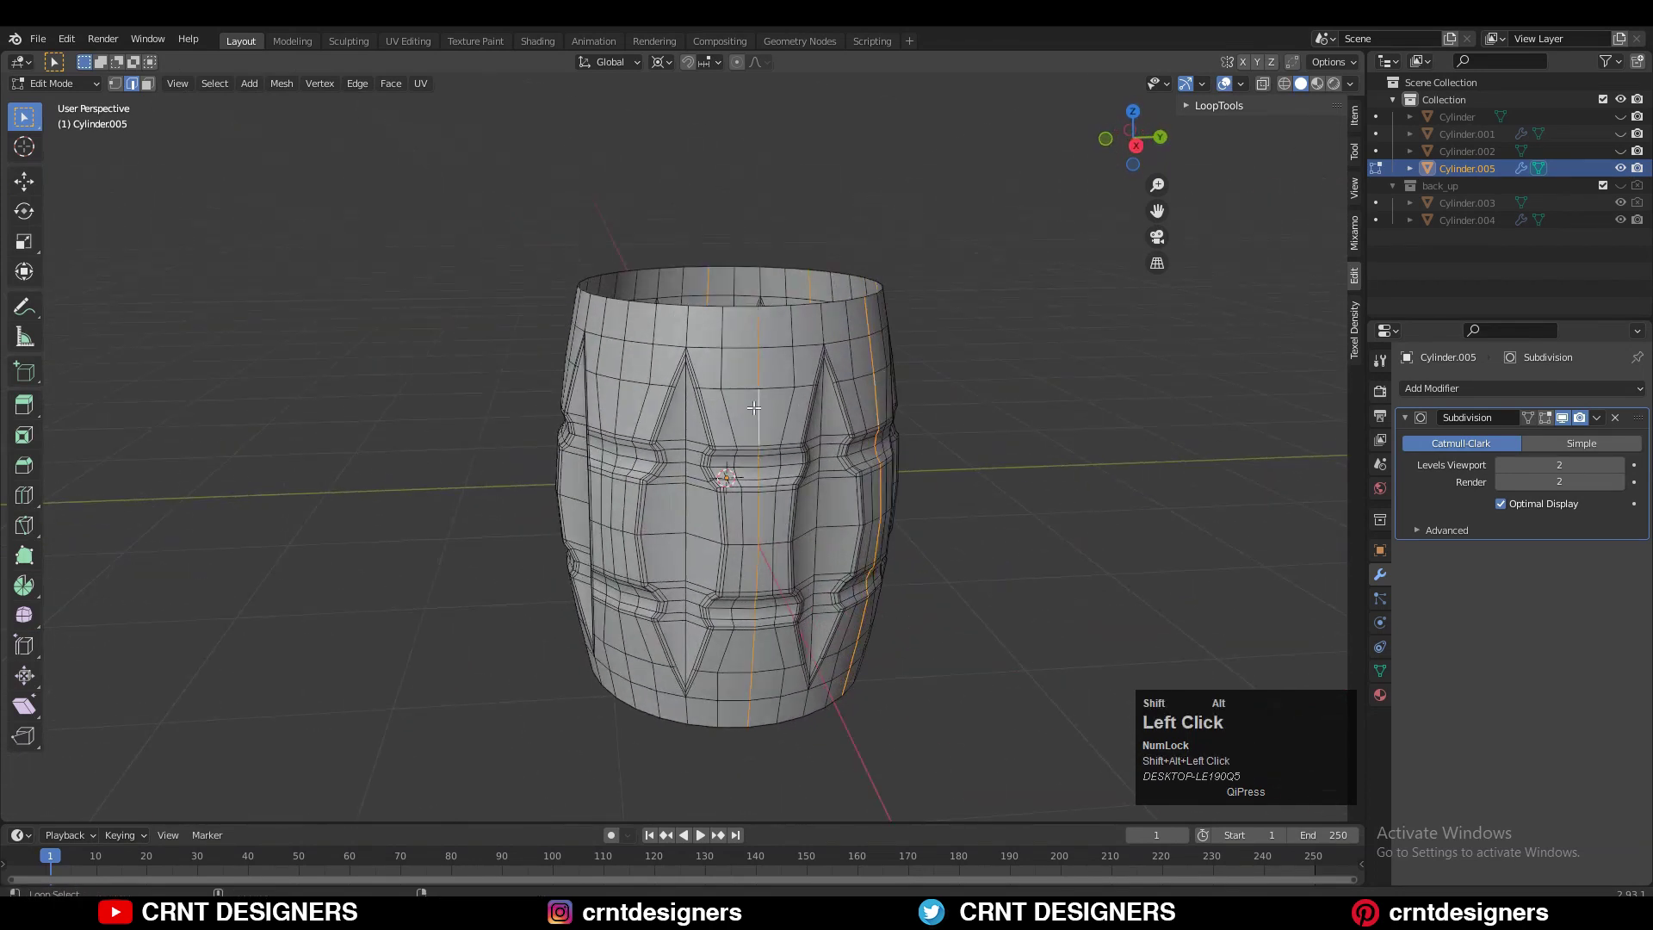
{"action": "middle_click_drag", "start_coordinate": [617, 393], "coordinate": [650, 398]}
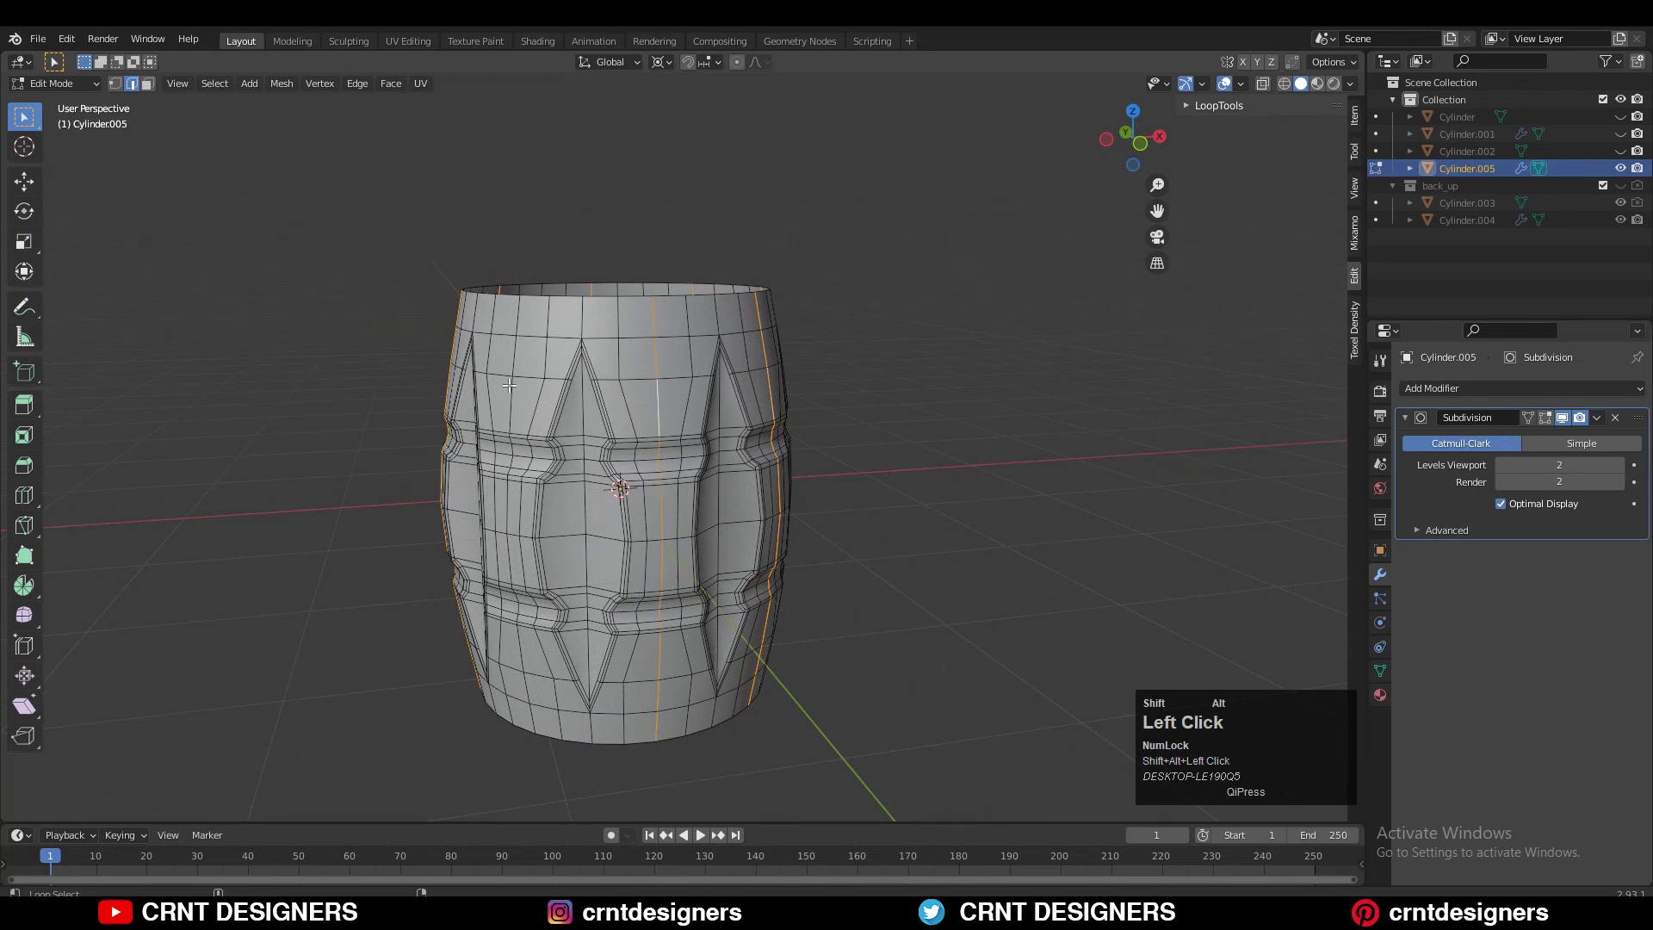
{"action": "scroll", "coordinate": [620, 482], "scroll_direction": "up", "scroll_amount": 8}
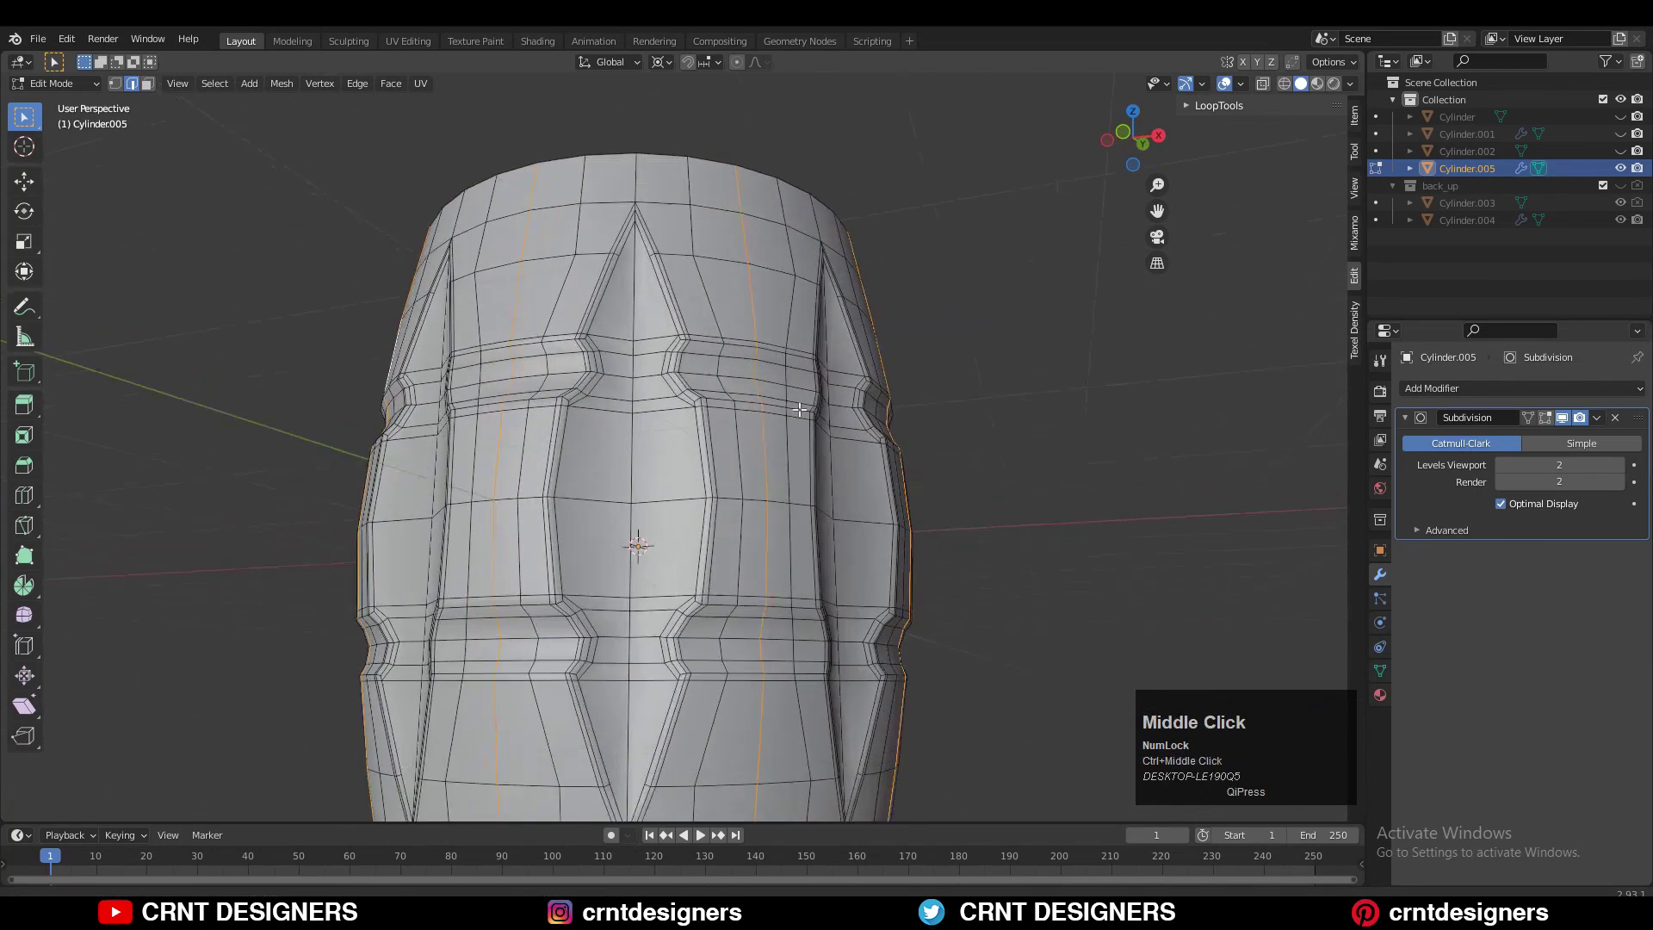
{"action": "right_click", "coordinate": [805, 386]}
{"action": "left_click", "coordinate": [725, 648]}
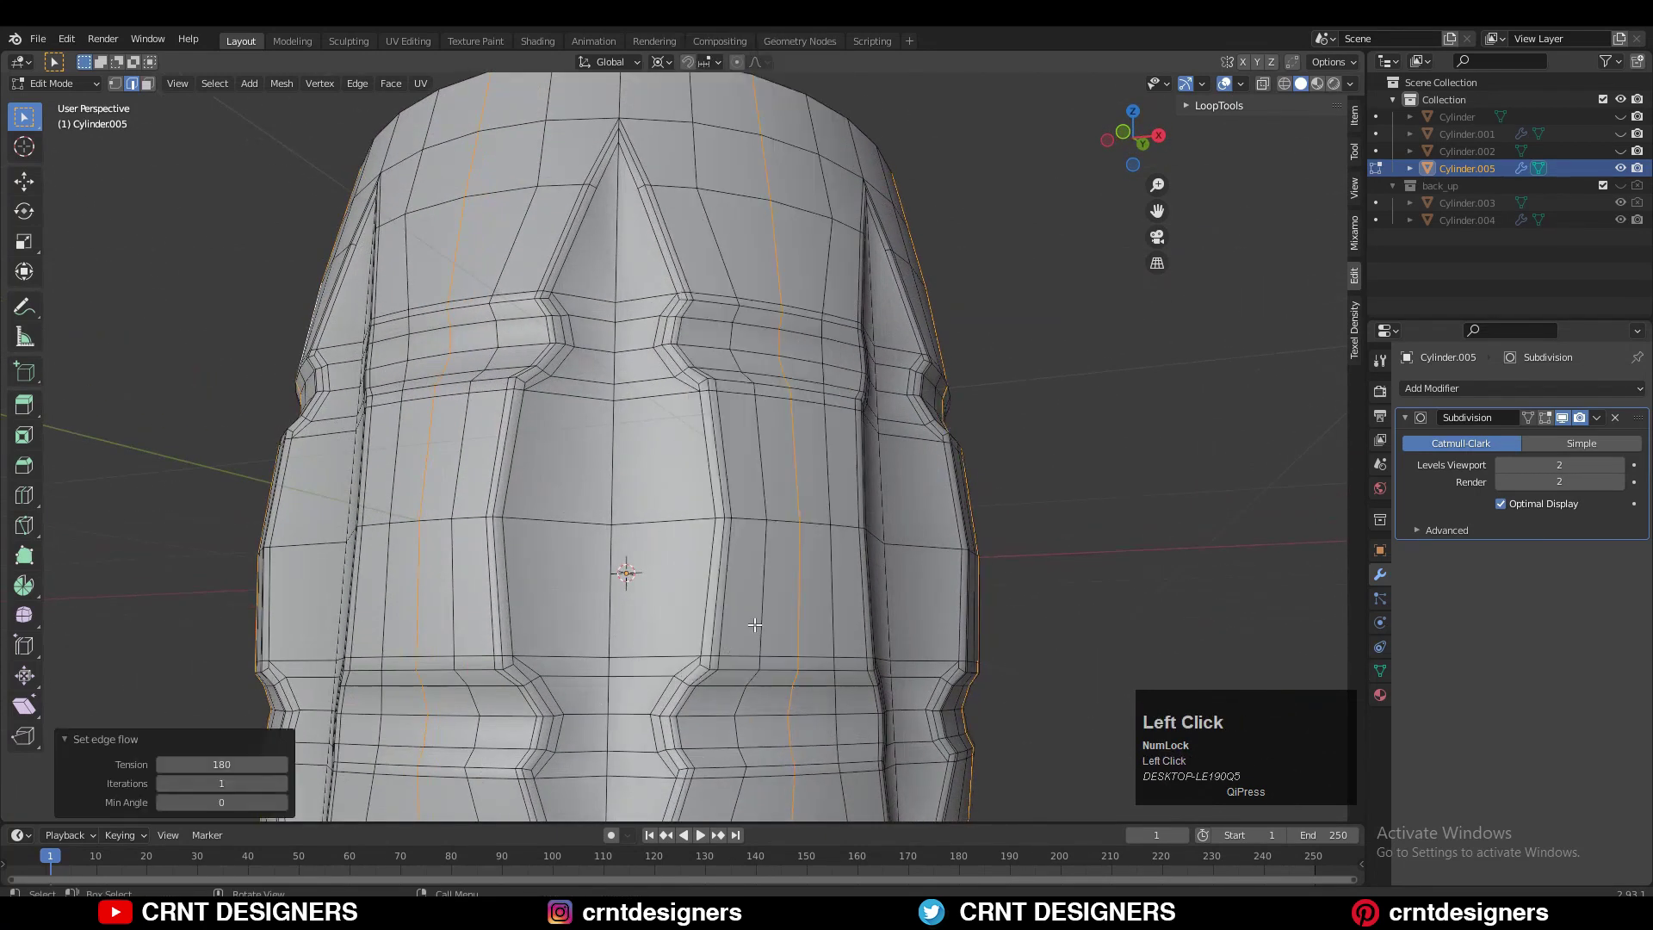
- Inspect the grooves' shading with overlays hidden and check the face loop below the upper groove tips
{"action": "middle_click_drag", "start_coordinate": [900, 465], "coordinate": [869, 373]}
{"action": "key", "text": "Tab"}
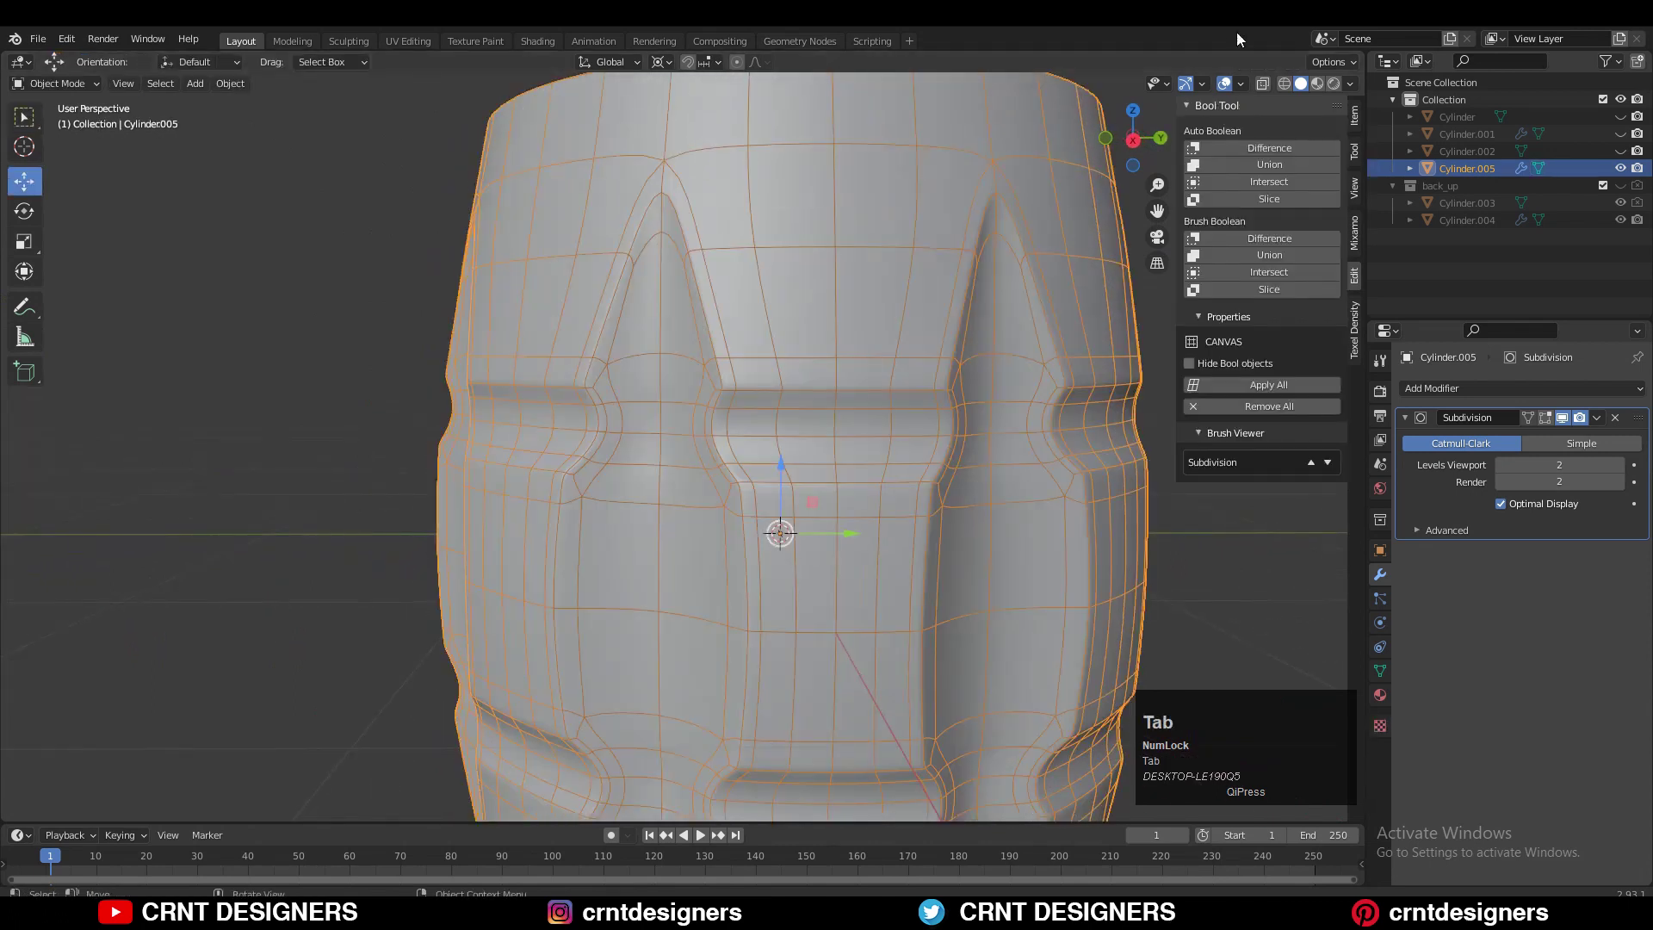
{"action": "left_click", "coordinate": [1224, 84]}
{"action": "middle_click_drag", "start_coordinate": [816, 216], "coordinate": [944, 321]}
{"action": "middle_click_drag", "start_coordinate": [706, 211], "coordinate": [1009, 311]}
{"action": "key", "text": "Tab"}
{"action": "left_click", "coordinate": [598, 375], "text": "alt"}
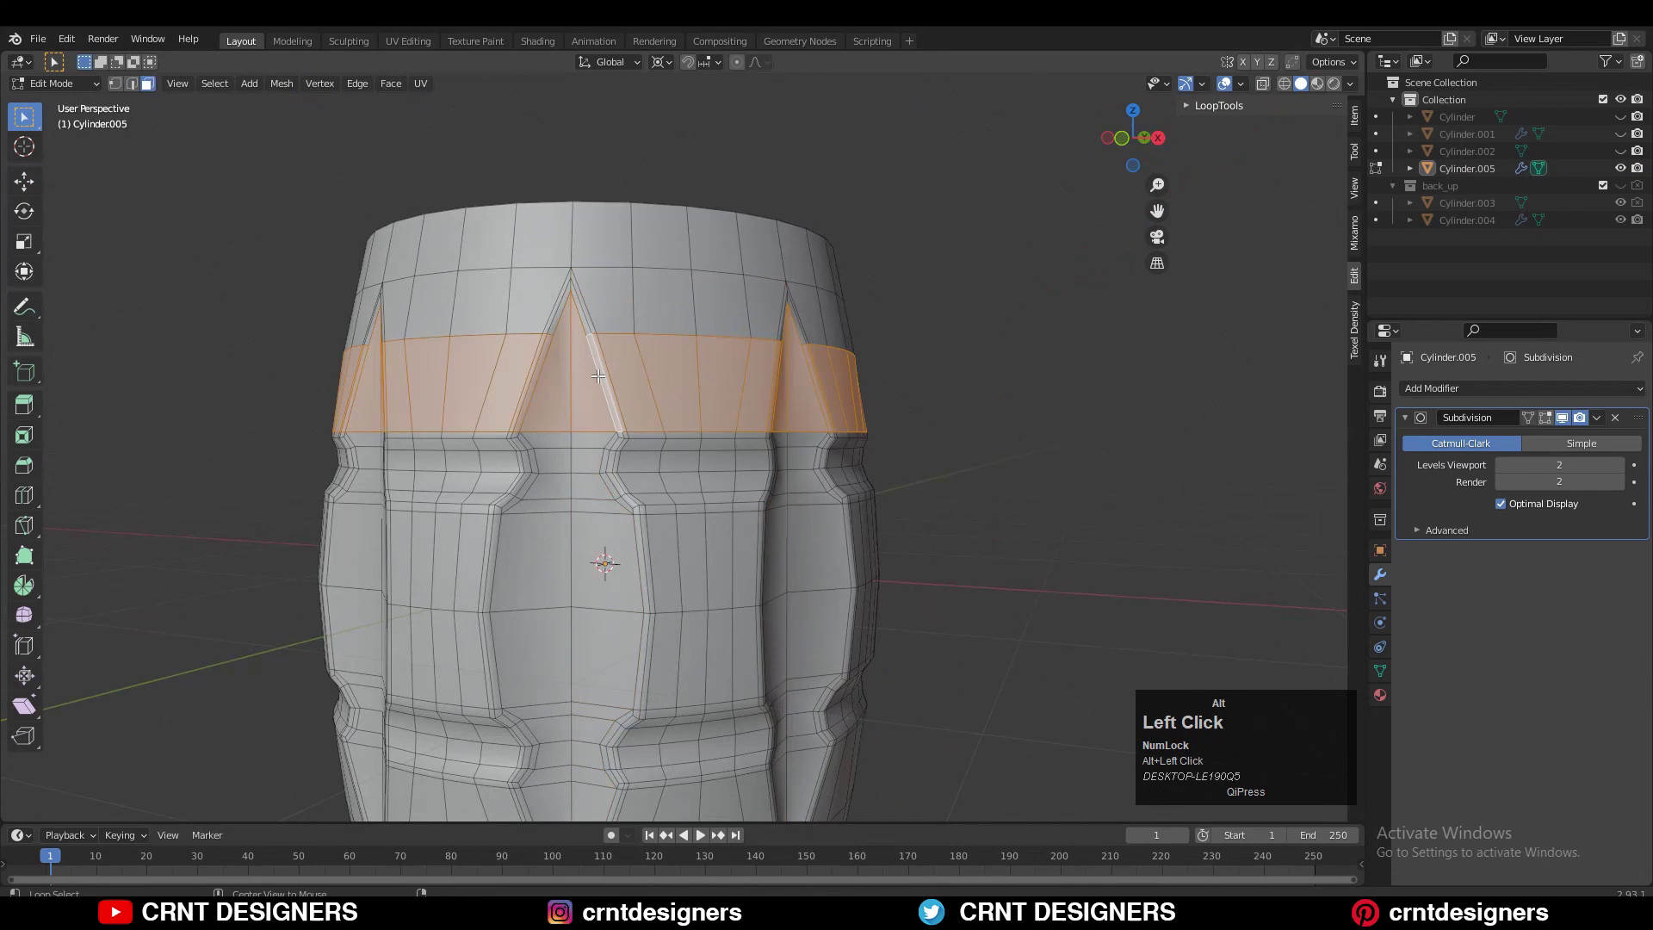
{"action": "left_click", "coordinate": [920, 293]}
- Cap the barrel's open ends with faces and inset them by about 0.044 m, followed by about 0.122 m
{"action": "middle_click_drag", "start_coordinate": [921, 293], "coordinate": [684, 321]}
{"action": "key", "text": "2"}
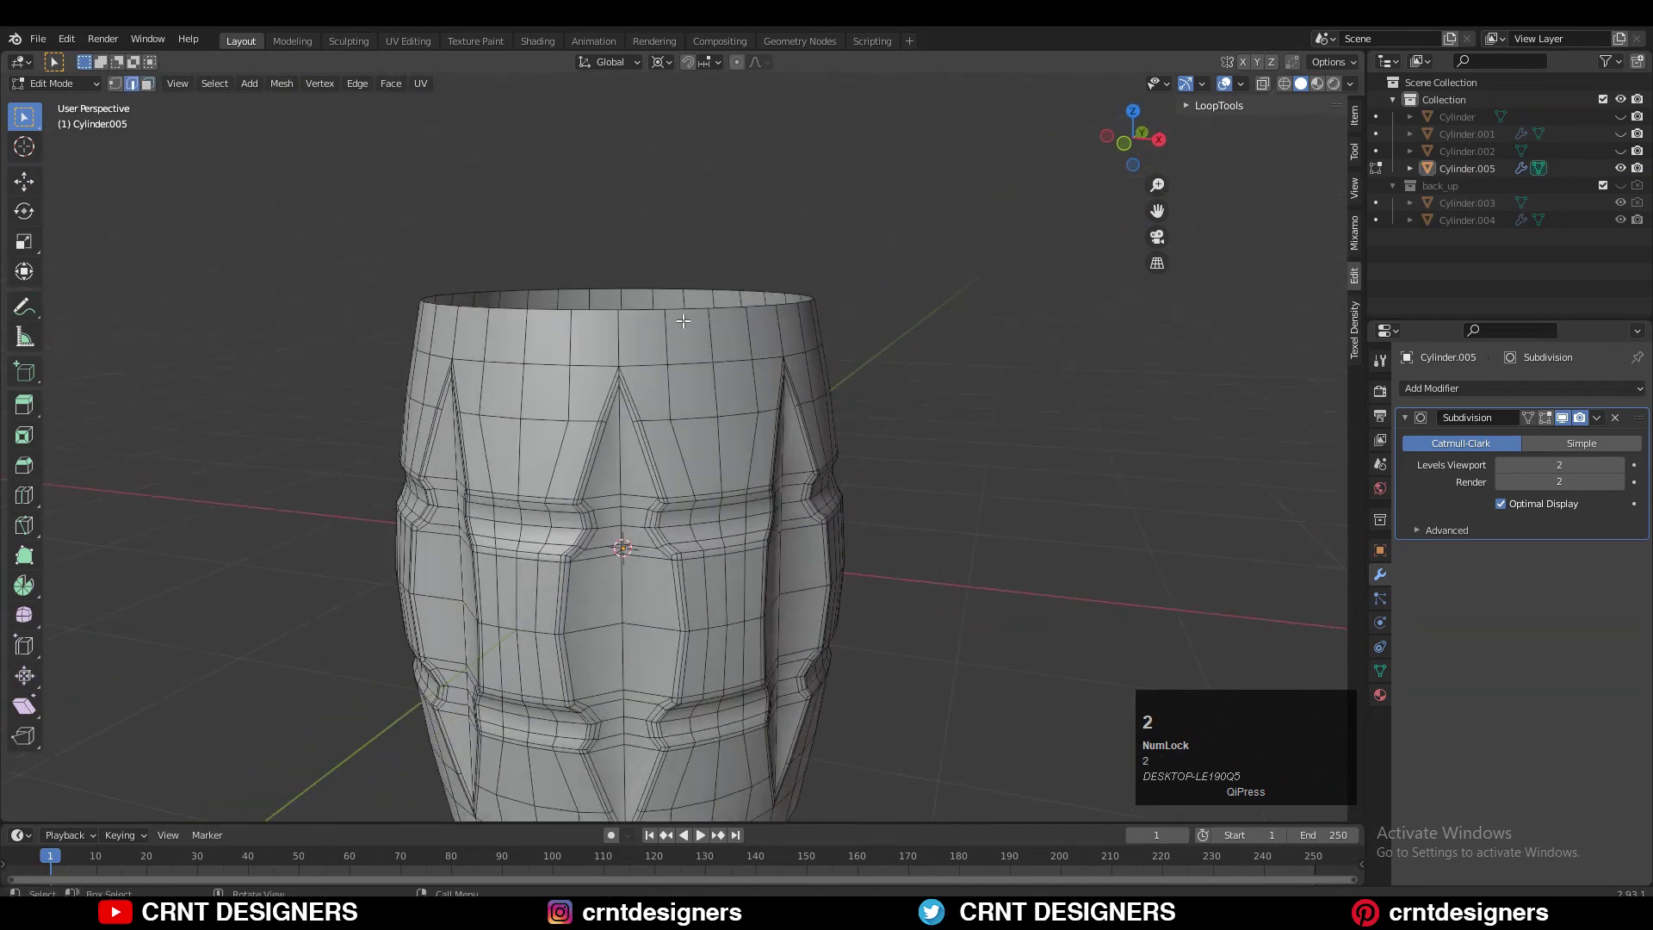
{"action": "middle_click_drag", "start_coordinate": [769, 536], "coordinate": [1108, 490]}
{"action": "key", "text": "f"}
{"action": "key", "text": "i"}
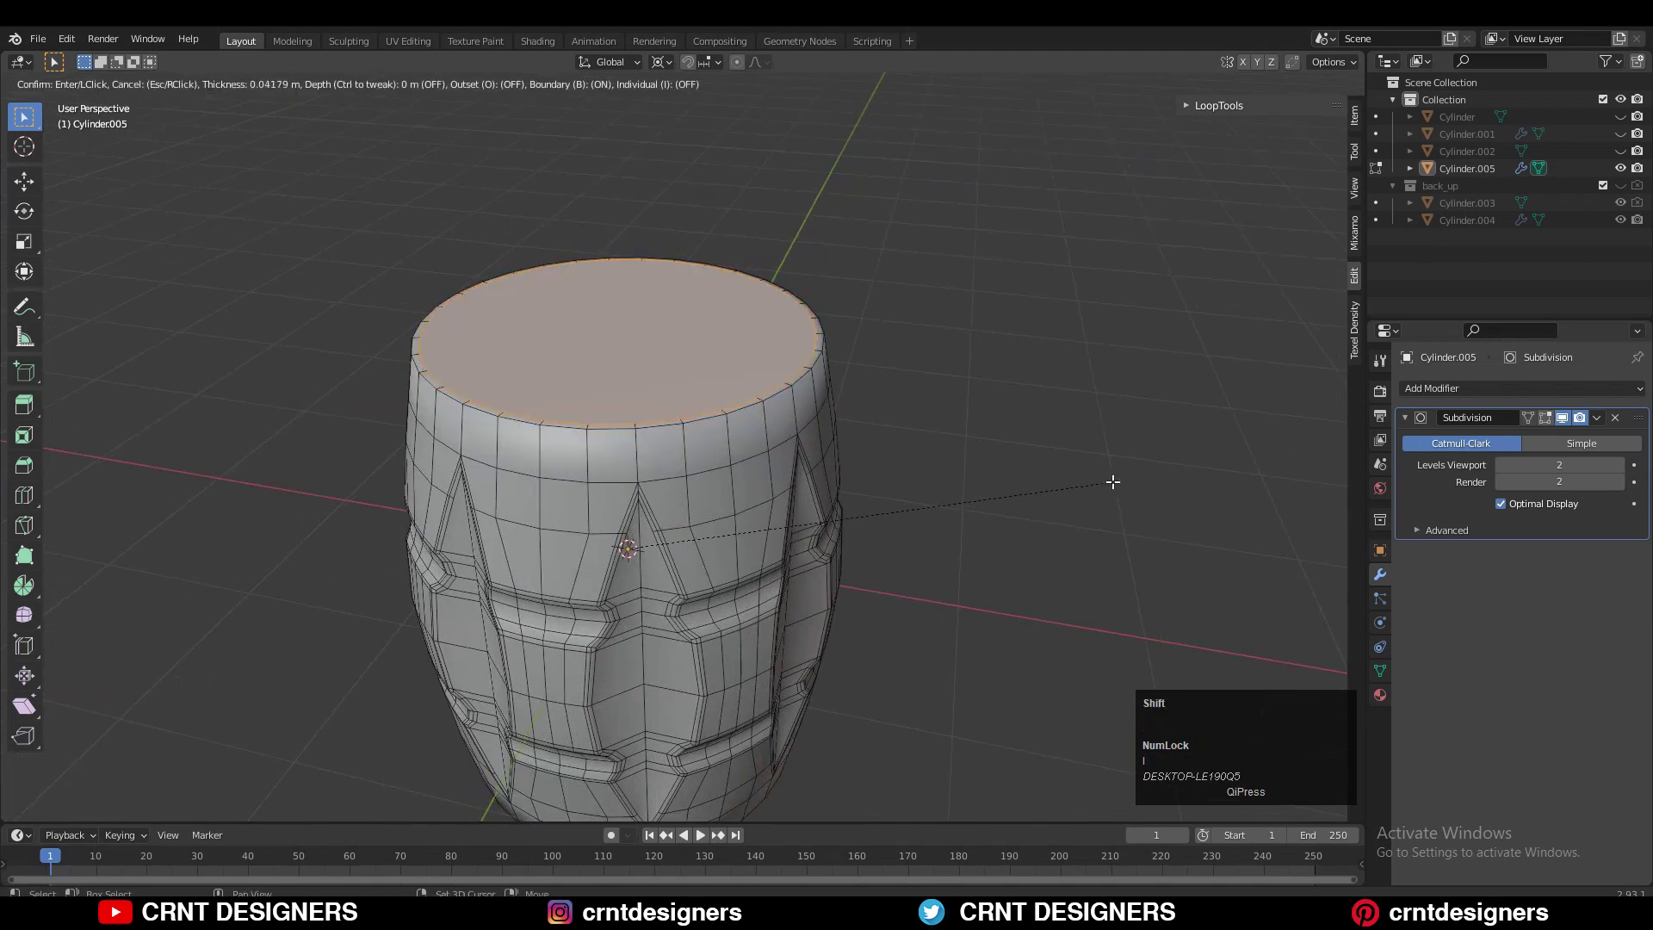
{"action": "left_click", "coordinate": [1113, 482]}
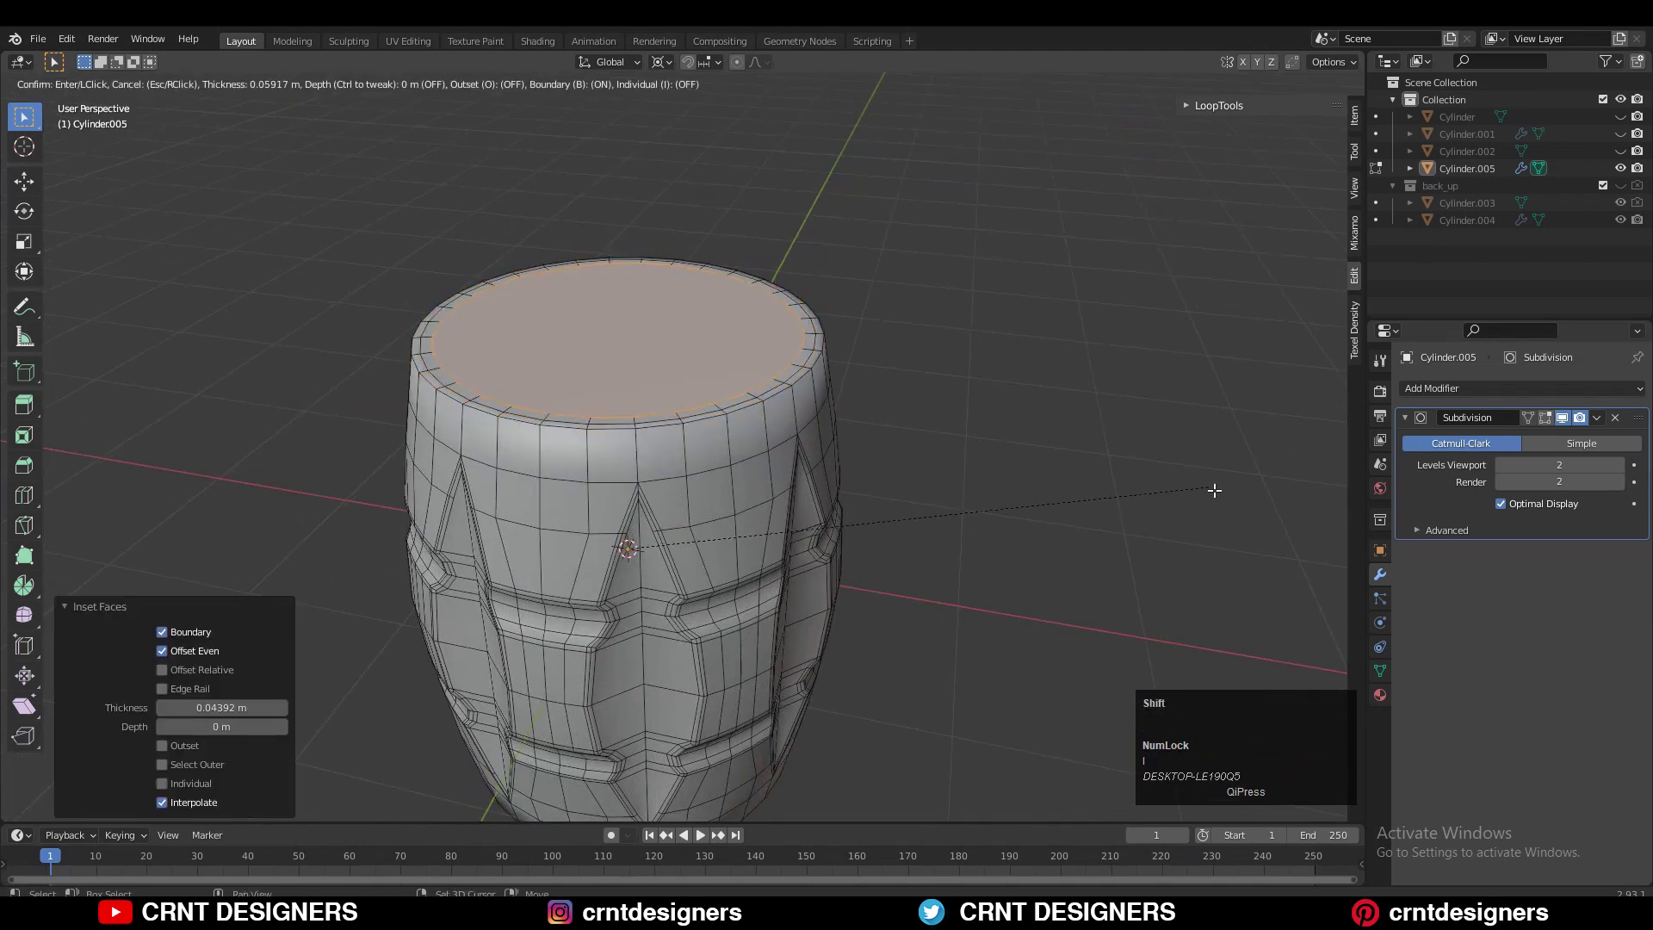
{"action": "left_click", "coordinate": [1181, 492]}
- Scale the inset cap faces in X and Y only, leaving Z locked
{"action": "key", "text": "s"}
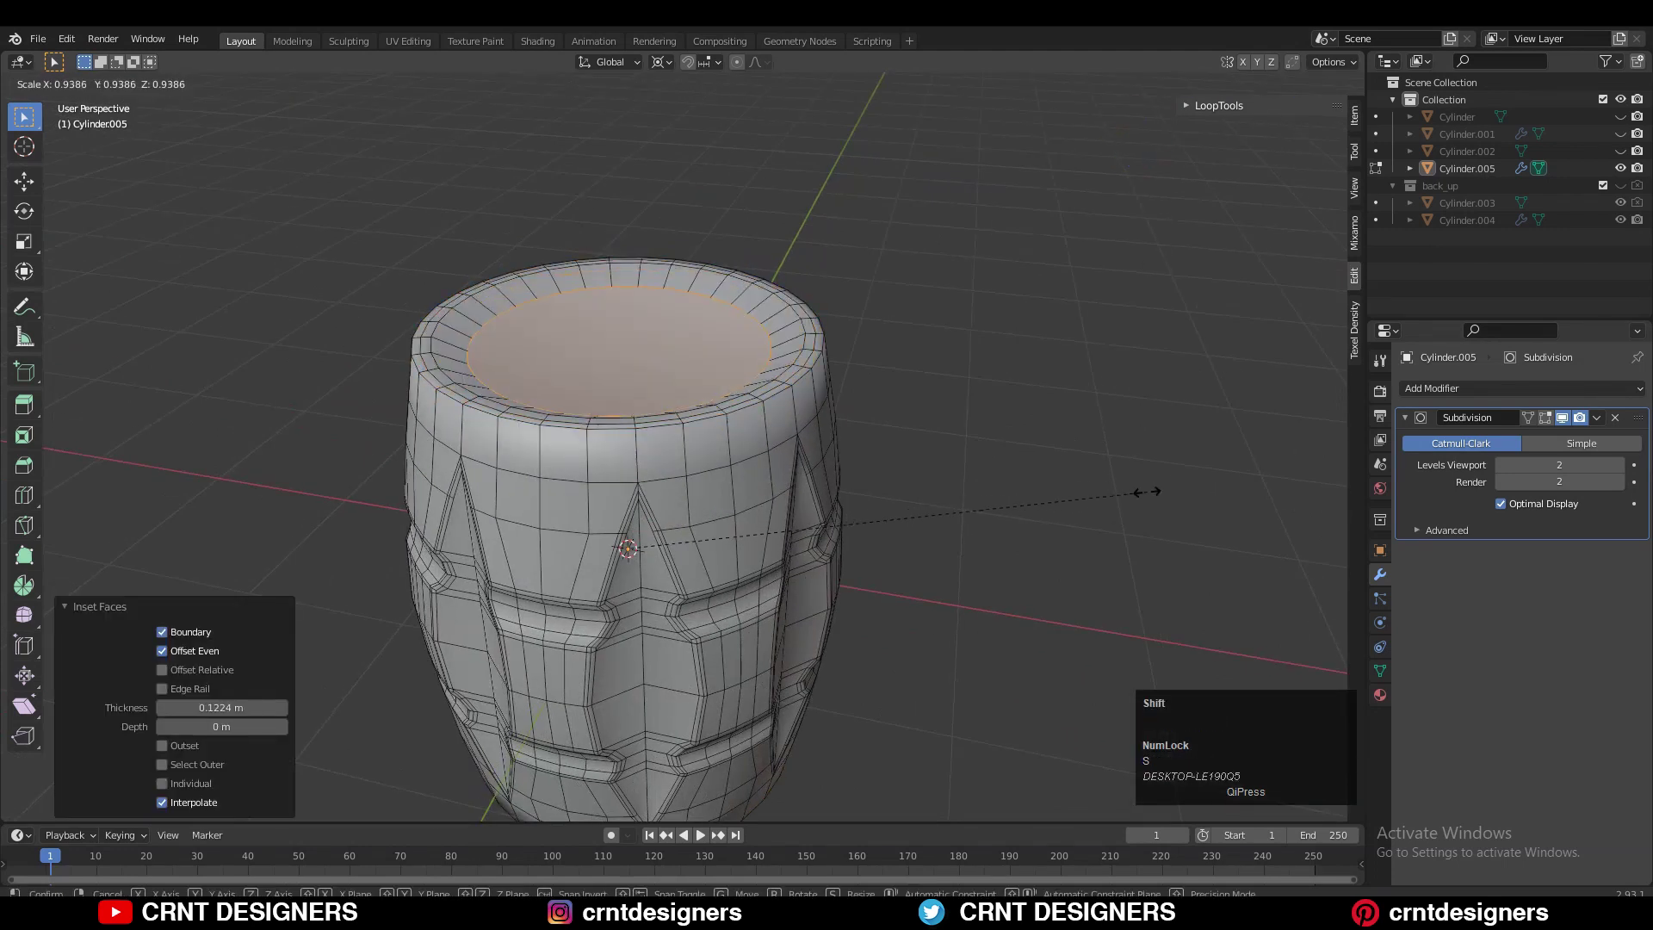
{"action": "right_click", "coordinate": [1162, 492]}
{"action": "key", "text": "s"}
{"action": "key", "text": "shift+z"}
{"action": "left_click", "coordinate": [1202, 492]}
- Inset the cap faces by about 0.078 m and sink them into the barrel with Shrink/Fatten
{"action": "key", "text": "i"}
{"action": "left_click", "coordinate": [1198, 489]}
{"action": "key", "text": "alt+s"}
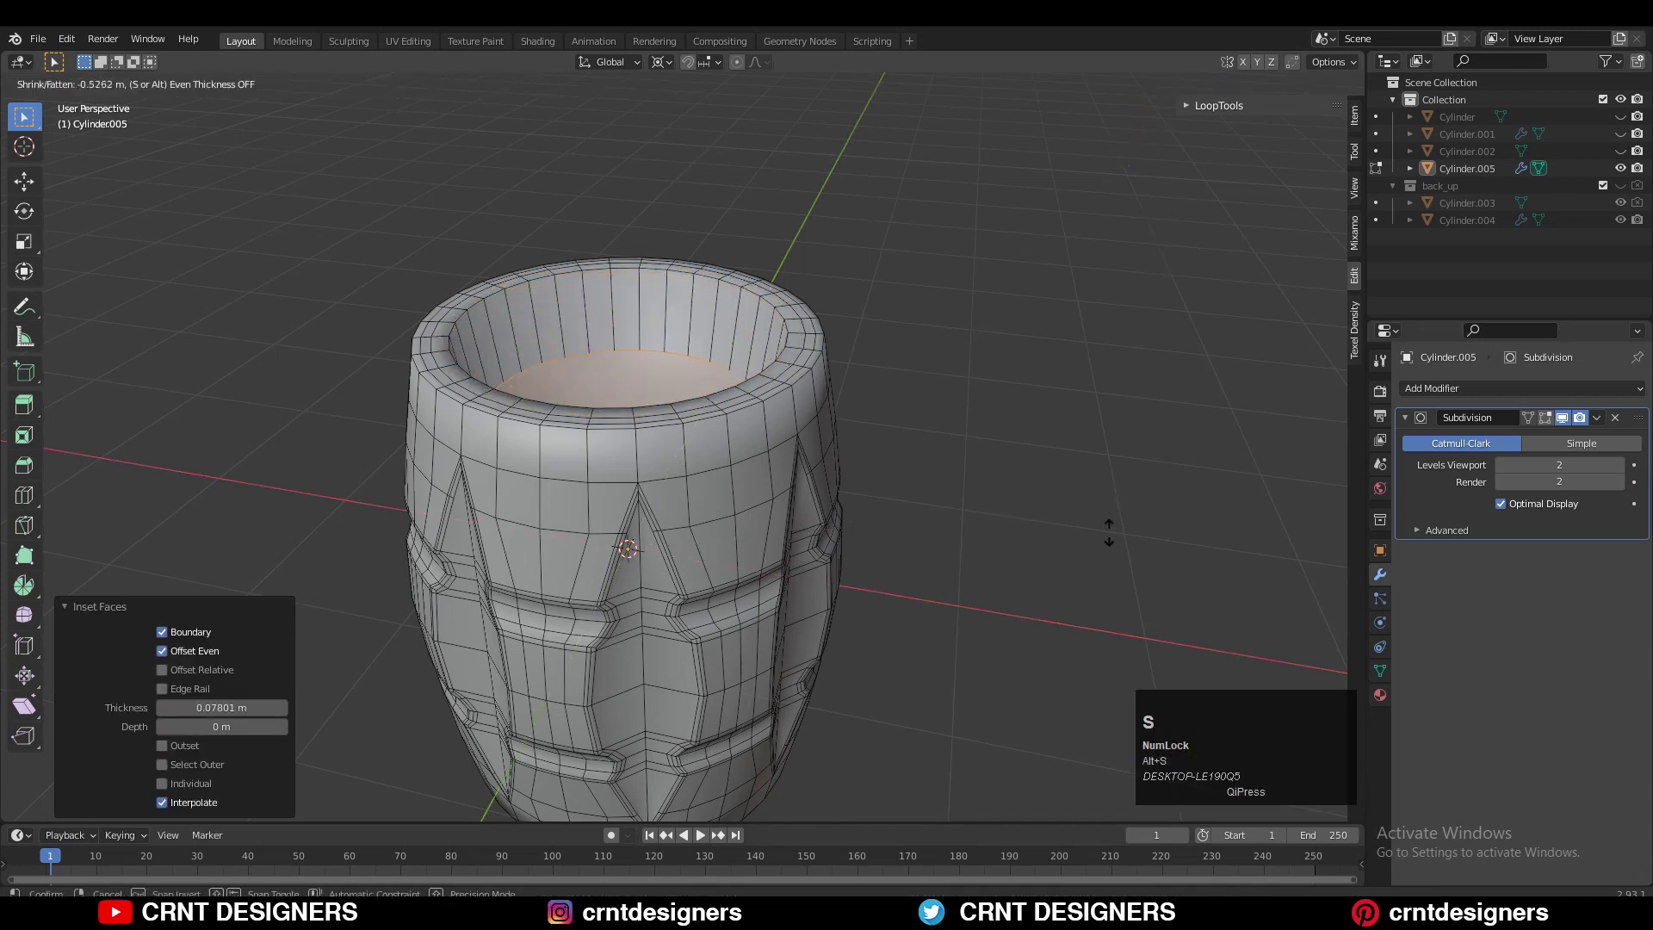
{"action": "left_click", "coordinate": [928, 458]}
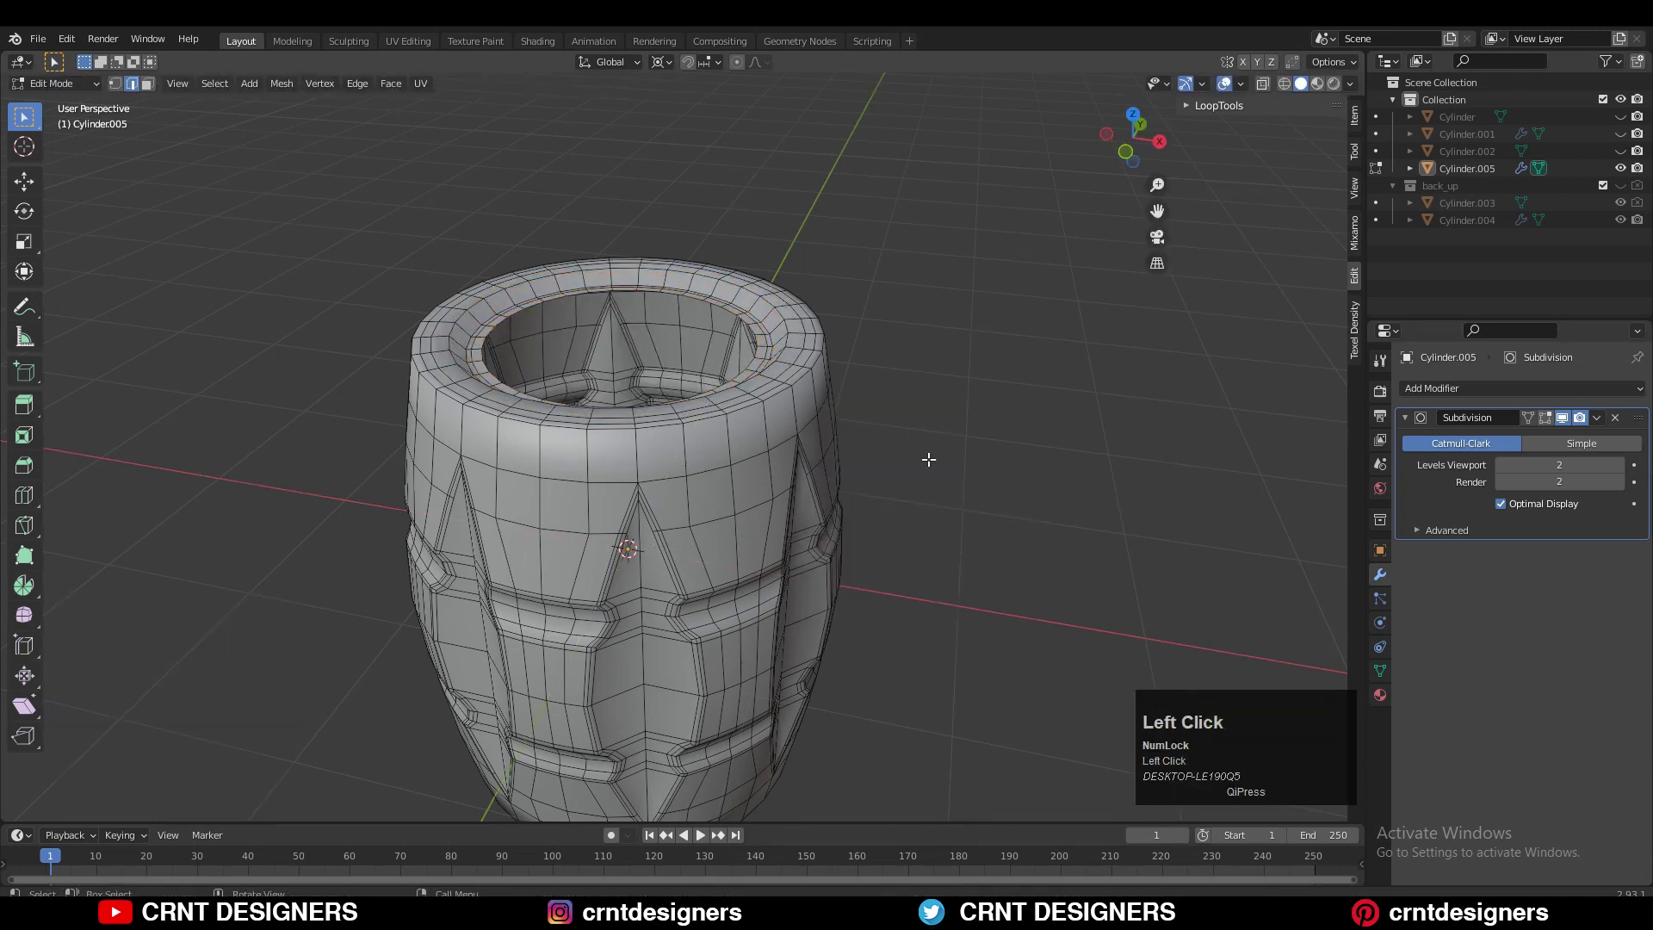
- Close the open edge loops at both recessed ends of the barrel with Grid Fill
{"action": "left_click", "coordinate": [391, 83]}
{"action": "left_click", "coordinate": [422, 297]}
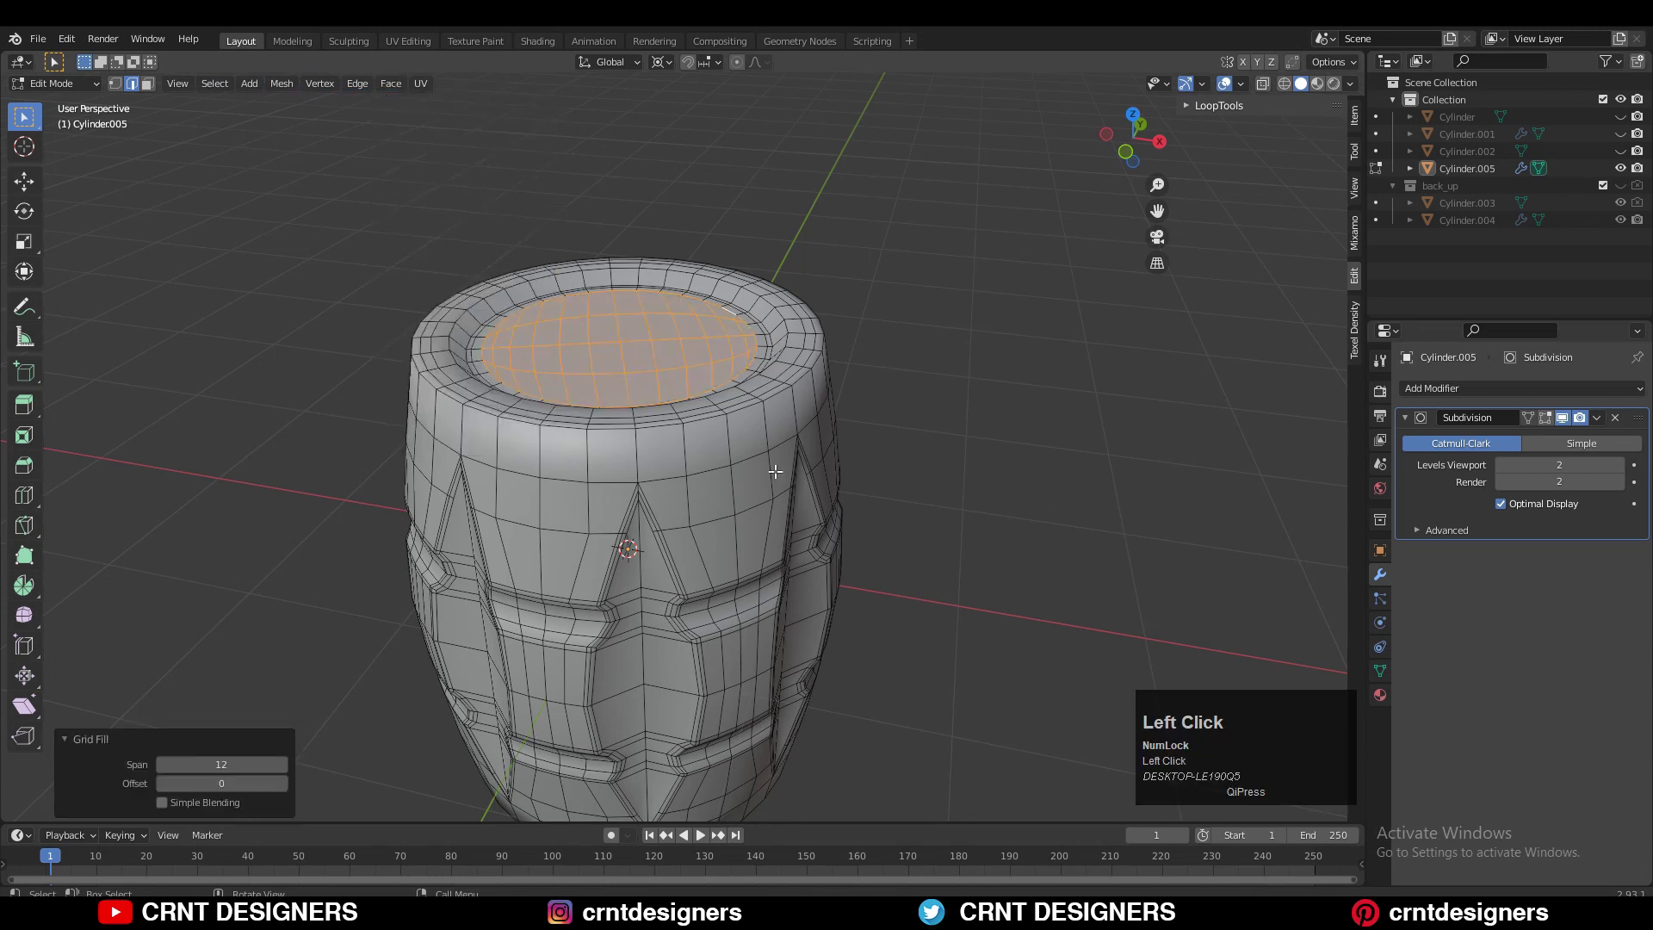
{"action": "middle_click_drag", "start_coordinate": [775, 473], "coordinate": [695, 246]}
{"action": "left_click", "coordinate": [680, 264], "text": "alt"}
{"action": "left_click", "coordinate": [391, 83]}
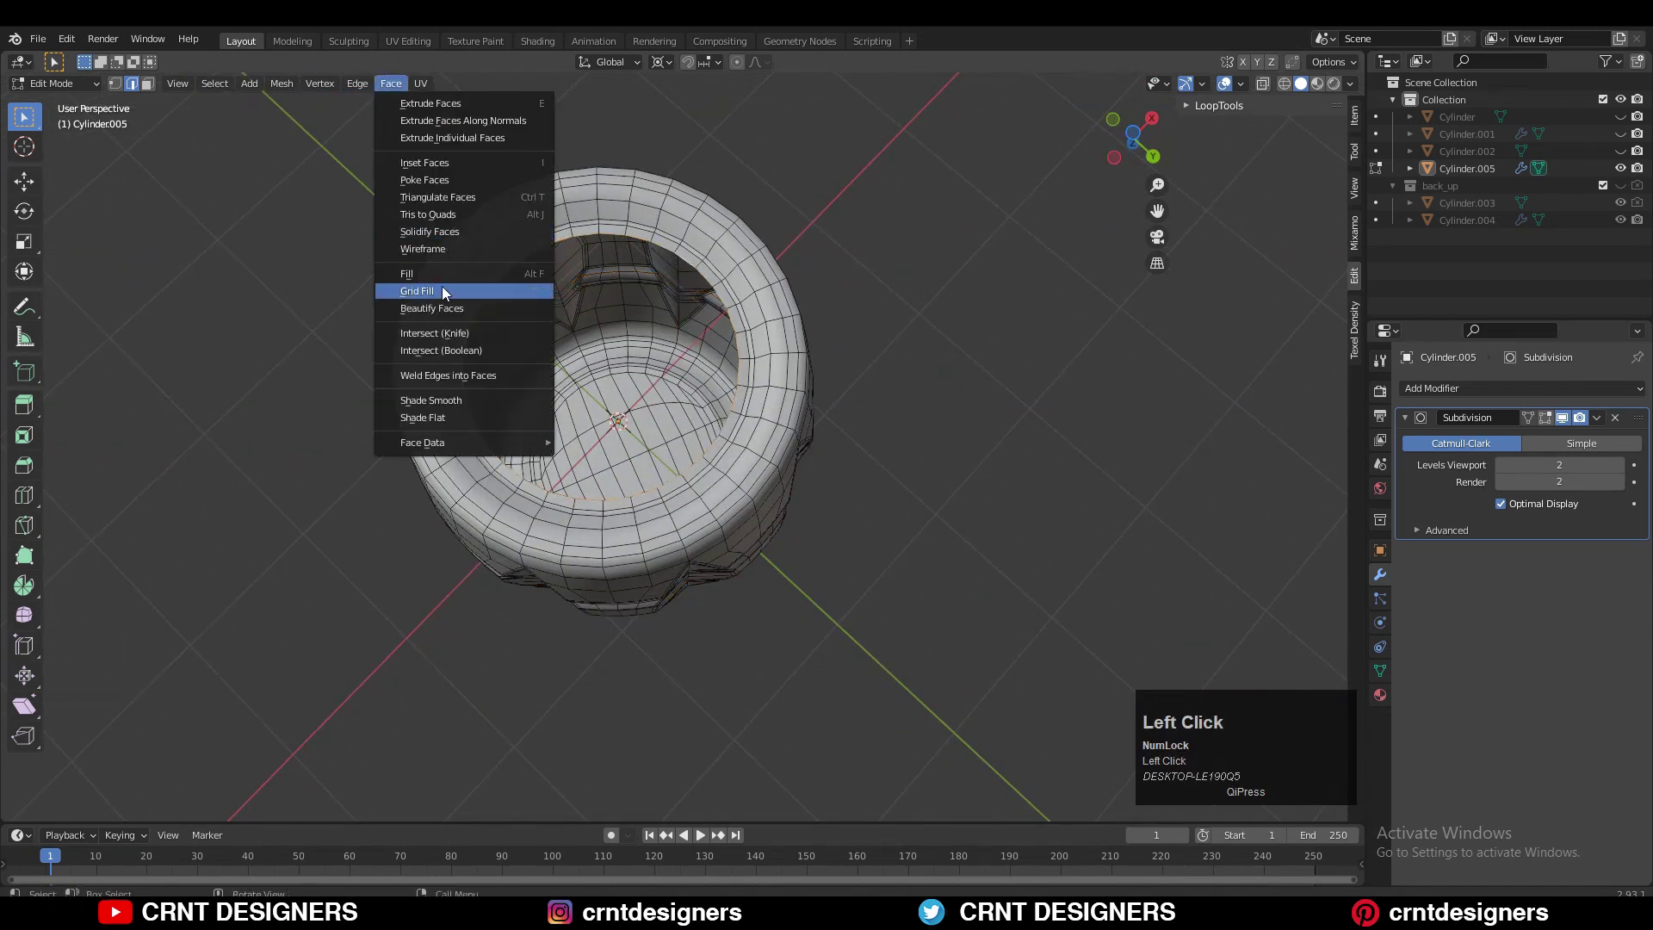
{"action": "left_click", "coordinate": [447, 291]}
- Inset the ring-shaped face loops around the barrel's end recesses, starting with an inset of about 0.024 m
{"action": "middle_click_drag", "start_coordinate": [448, 291], "coordinate": [674, 602]}
{"action": "key", "text": "i"}
{"action": "left_click", "coordinate": [846, 405]}
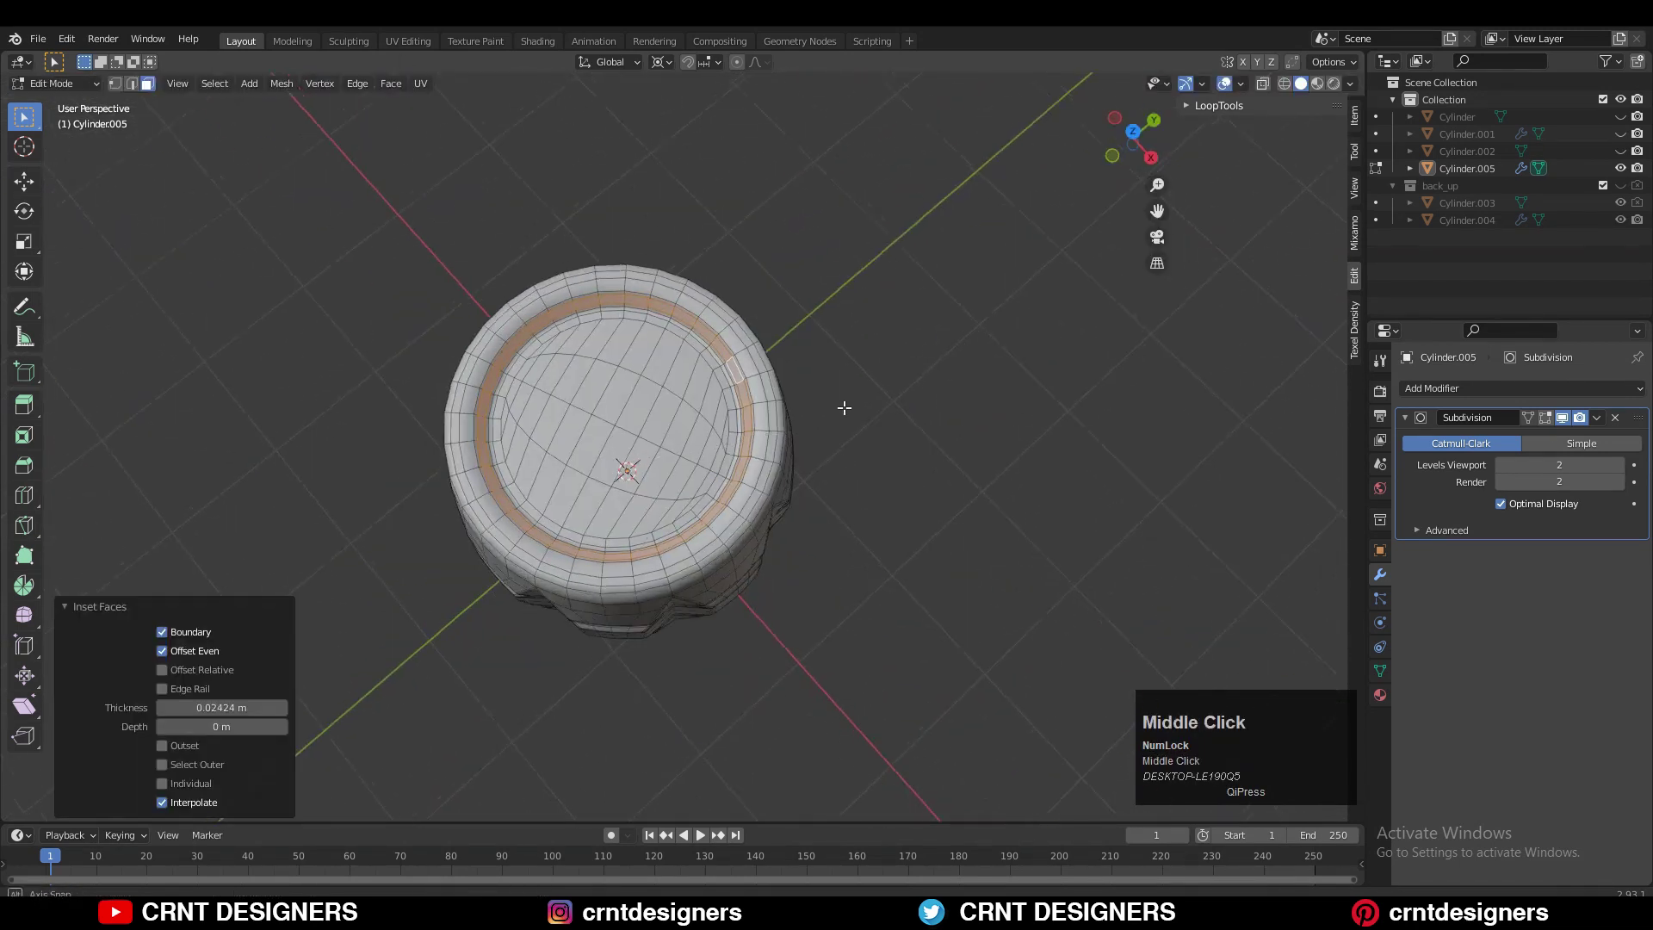
{"action": "middle_click_drag", "start_coordinate": [845, 406], "coordinate": [801, 258]}
{"action": "scroll", "coordinate": [805, 327], "scroll_direction": "up", "scroll_amount": 4}
{"action": "left_click", "coordinate": [826, 337], "text": "alt"}
{"action": "middle_click_drag", "start_coordinate": [826, 336], "coordinate": [826, 95]}
{"action": "left_click", "coordinate": [893, 337], "text": "alt+shift"}
{"action": "key", "text": "i"}
{"action": "left_click", "coordinate": [1068, 344]}
- Return to Object Mode, hide the overlays, save the file and inspect the capped barrel from both ends
{"action": "key", "text": "Tab"}
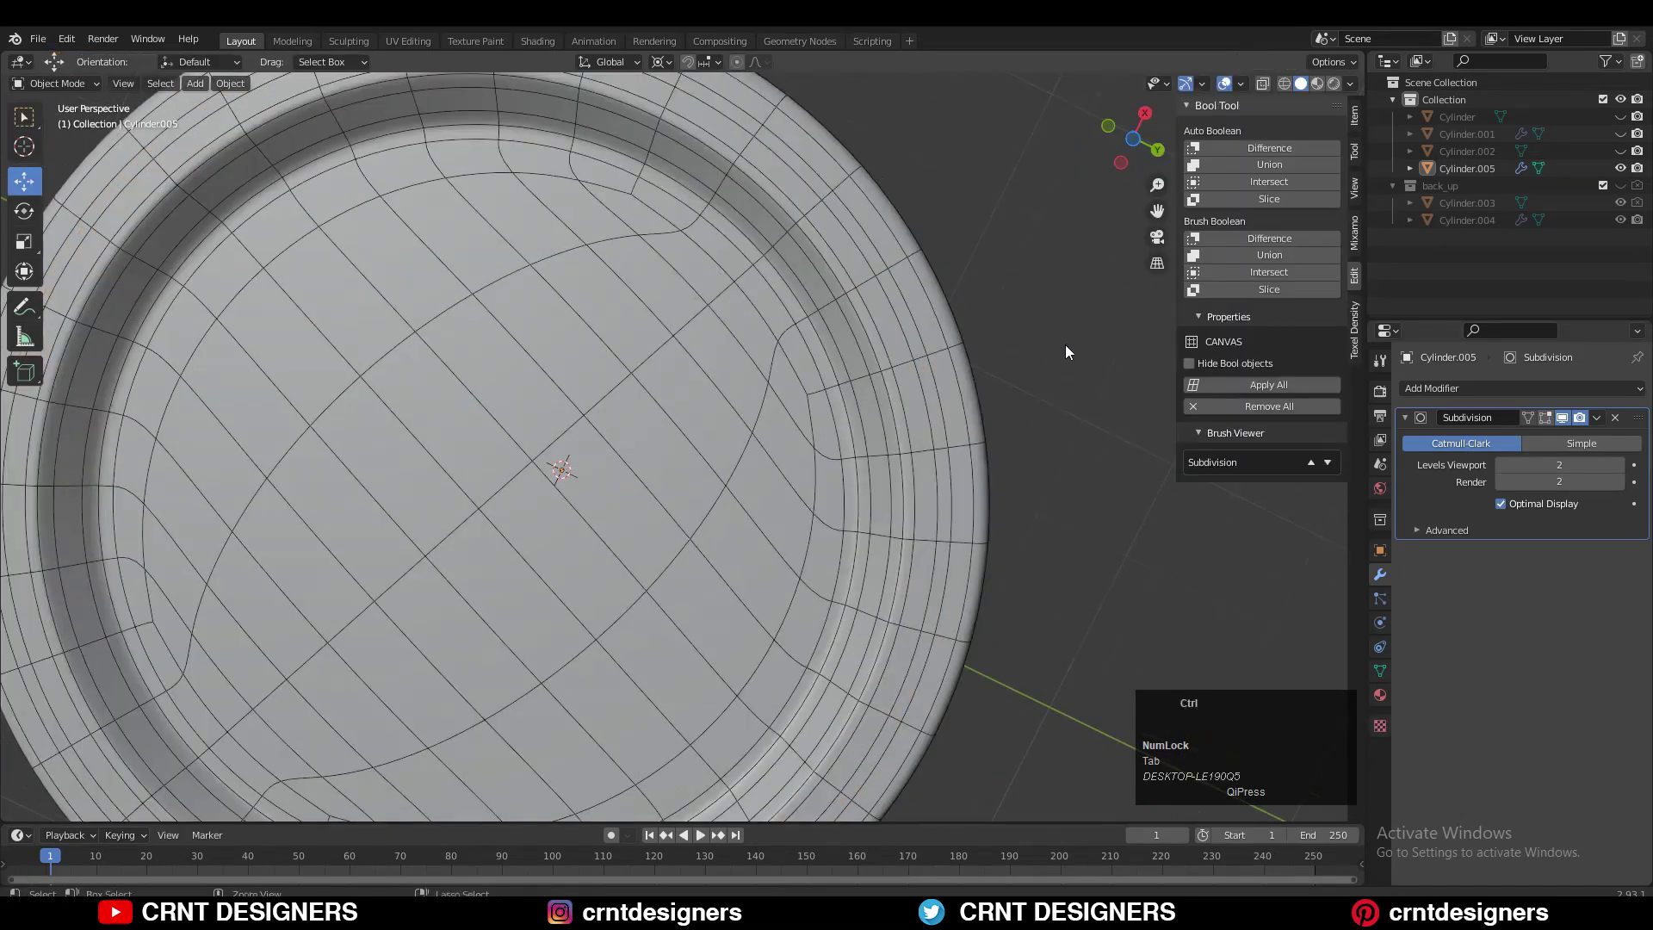
{"action": "key", "text": "shift+alt+z"}
{"action": "middle_click_drag", "start_coordinate": [1065, 345], "coordinate": [947, 482], "text": "ctrl"}
{"action": "middle_click_drag", "start_coordinate": [947, 482], "coordinate": [575, 510]}
{"action": "key", "text": "ctrl+s"}
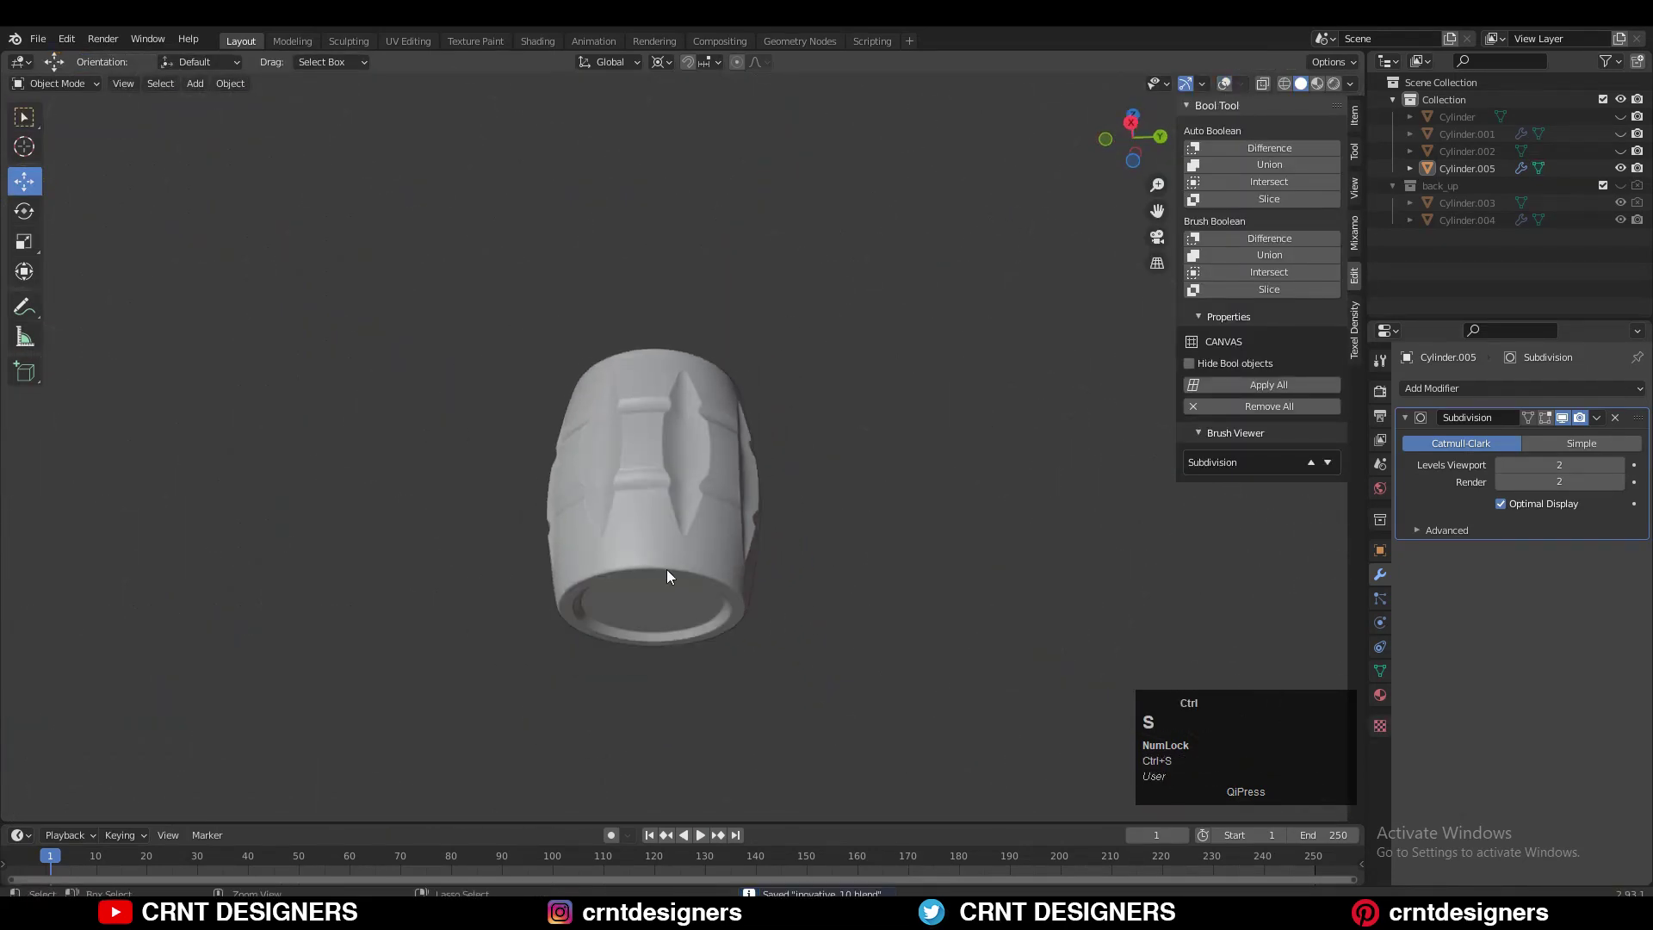
{"action": "middle_click_drag", "start_coordinate": [670, 575], "coordinate": [826, 620]}
{"action": "scroll", "coordinate": [874, 448], "scroll_direction": "up", "scroll_amount": 2}
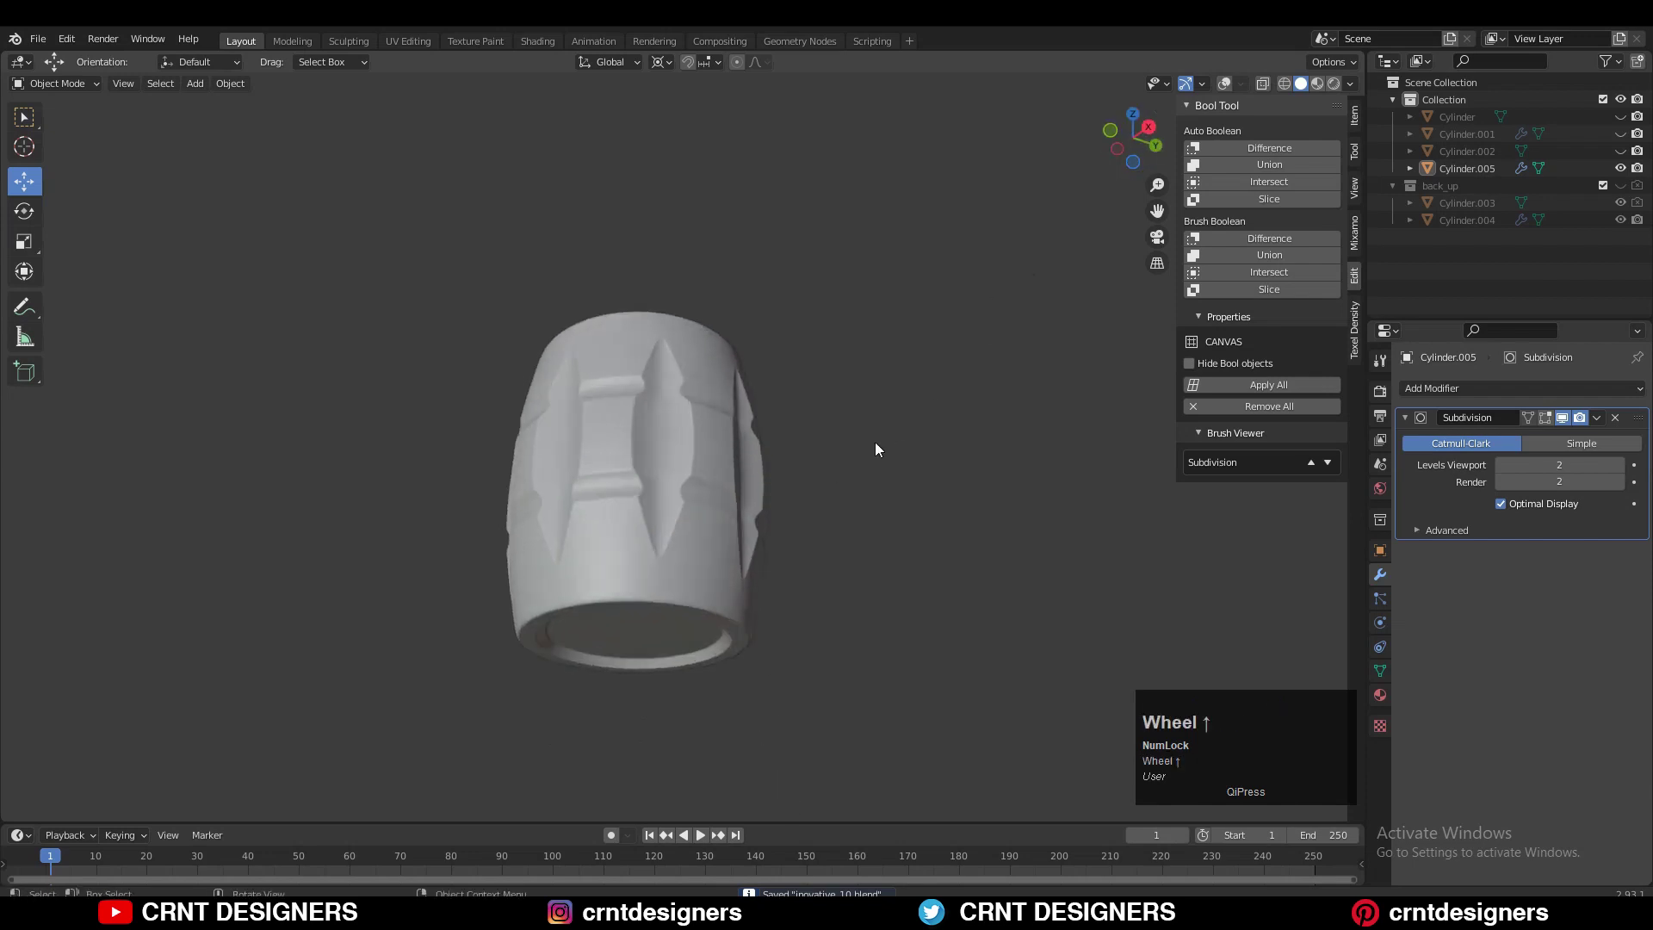
{"action": "middle_click_drag", "start_coordinate": [875, 449], "coordinate": [831, 549]}
- Show the overlays again and add supporting edge loops around the barrel near its end rims with Loop Cut
{"action": "left_click", "coordinate": [1225, 82]}
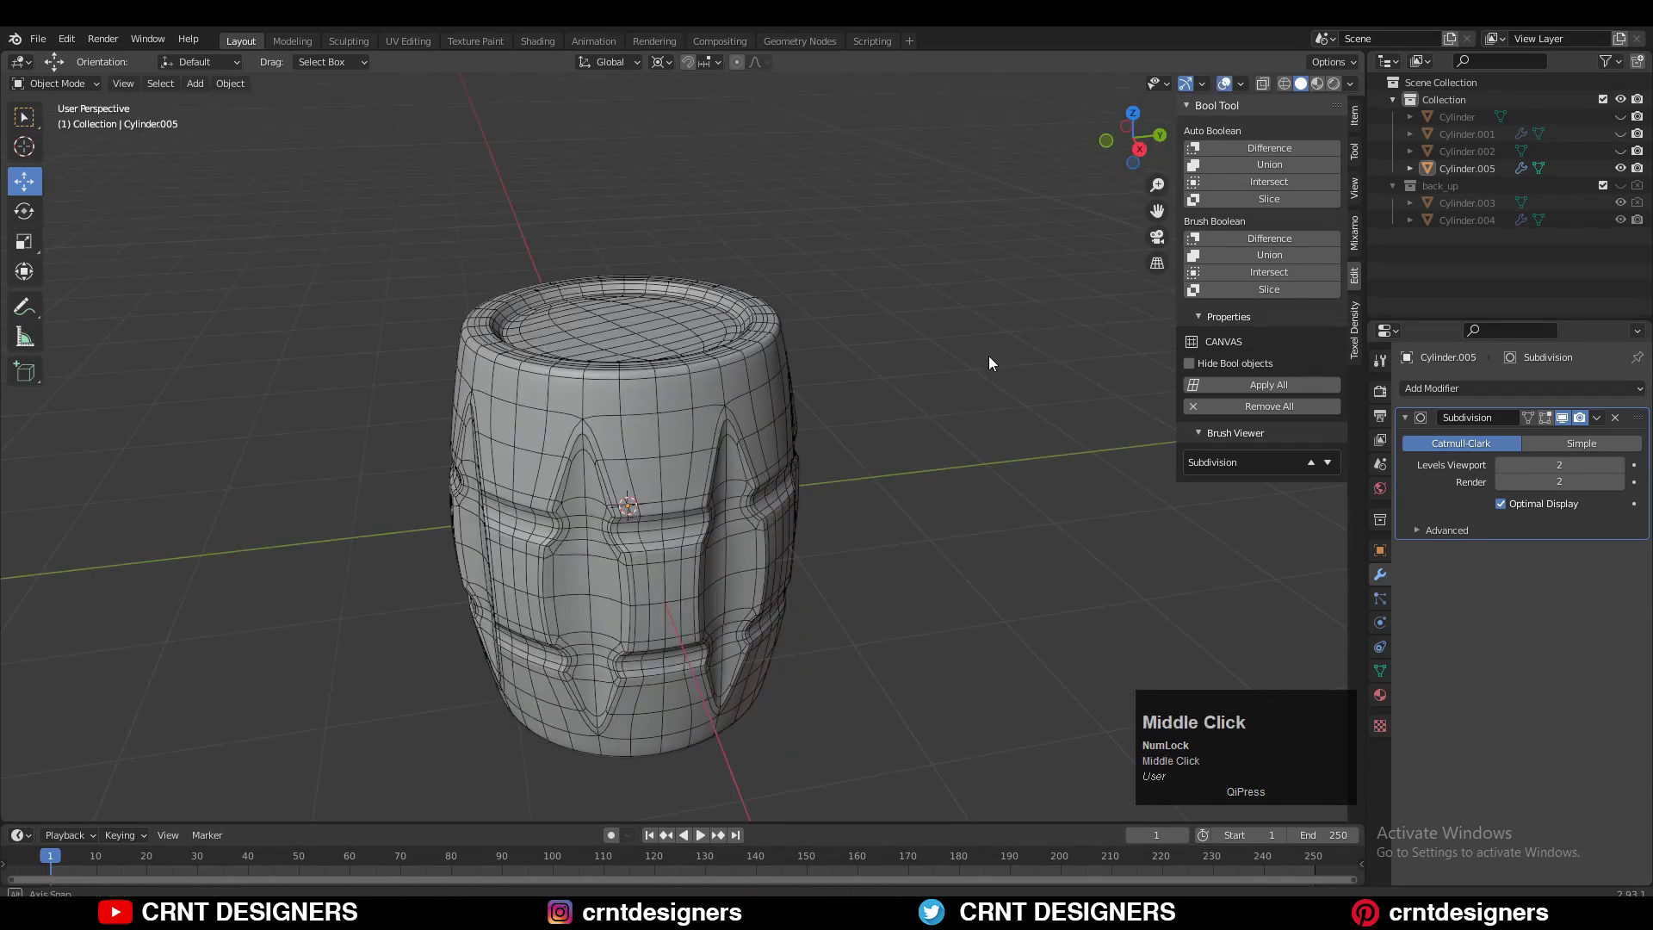
{"action": "key", "text": "Tab"}
{"action": "middle_click_drag", "start_coordinate": [737, 402], "coordinate": [739, 429]}
{"action": "middle_click_drag", "start_coordinate": [738, 429], "coordinate": [734, 620], "text": "shift"}
{"action": "key", "text": "ctrl+r"}
{"action": "left_click", "coordinate": [702, 423]}
{"action": "left_click", "coordinate": [707, 417]}
{"action": "left_click", "coordinate": [736, 632]}
{"action": "key", "text": "Tab"}
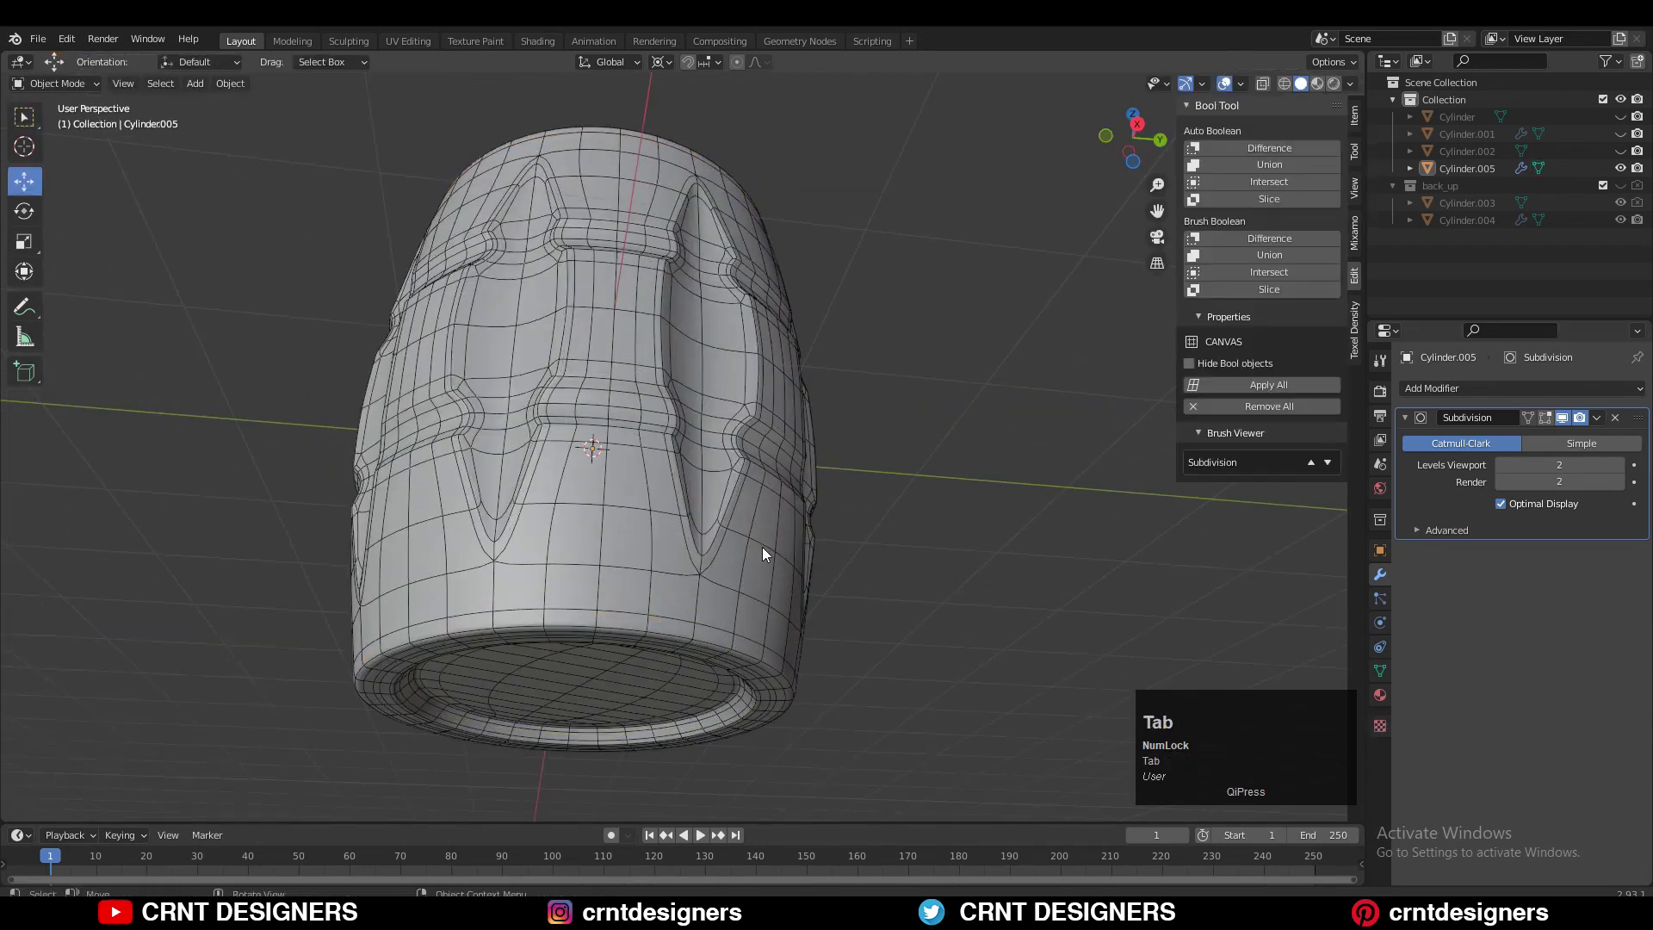
- Hide the overlays, save the finished barrel file and clear the object selection
{"action": "middle_click_drag", "start_coordinate": [762, 546], "coordinate": [849, 339]}
{"action": "left_click", "coordinate": [1224, 84]}
{"action": "key", "text": "ctrl+s"}
{"action": "scroll", "coordinate": [898, 273], "scroll_direction": "down", "scroll_amount": 4}
{"action": "left_click", "coordinate": [930, 315]}
{"action": "left_click", "coordinate": [849, 340]}
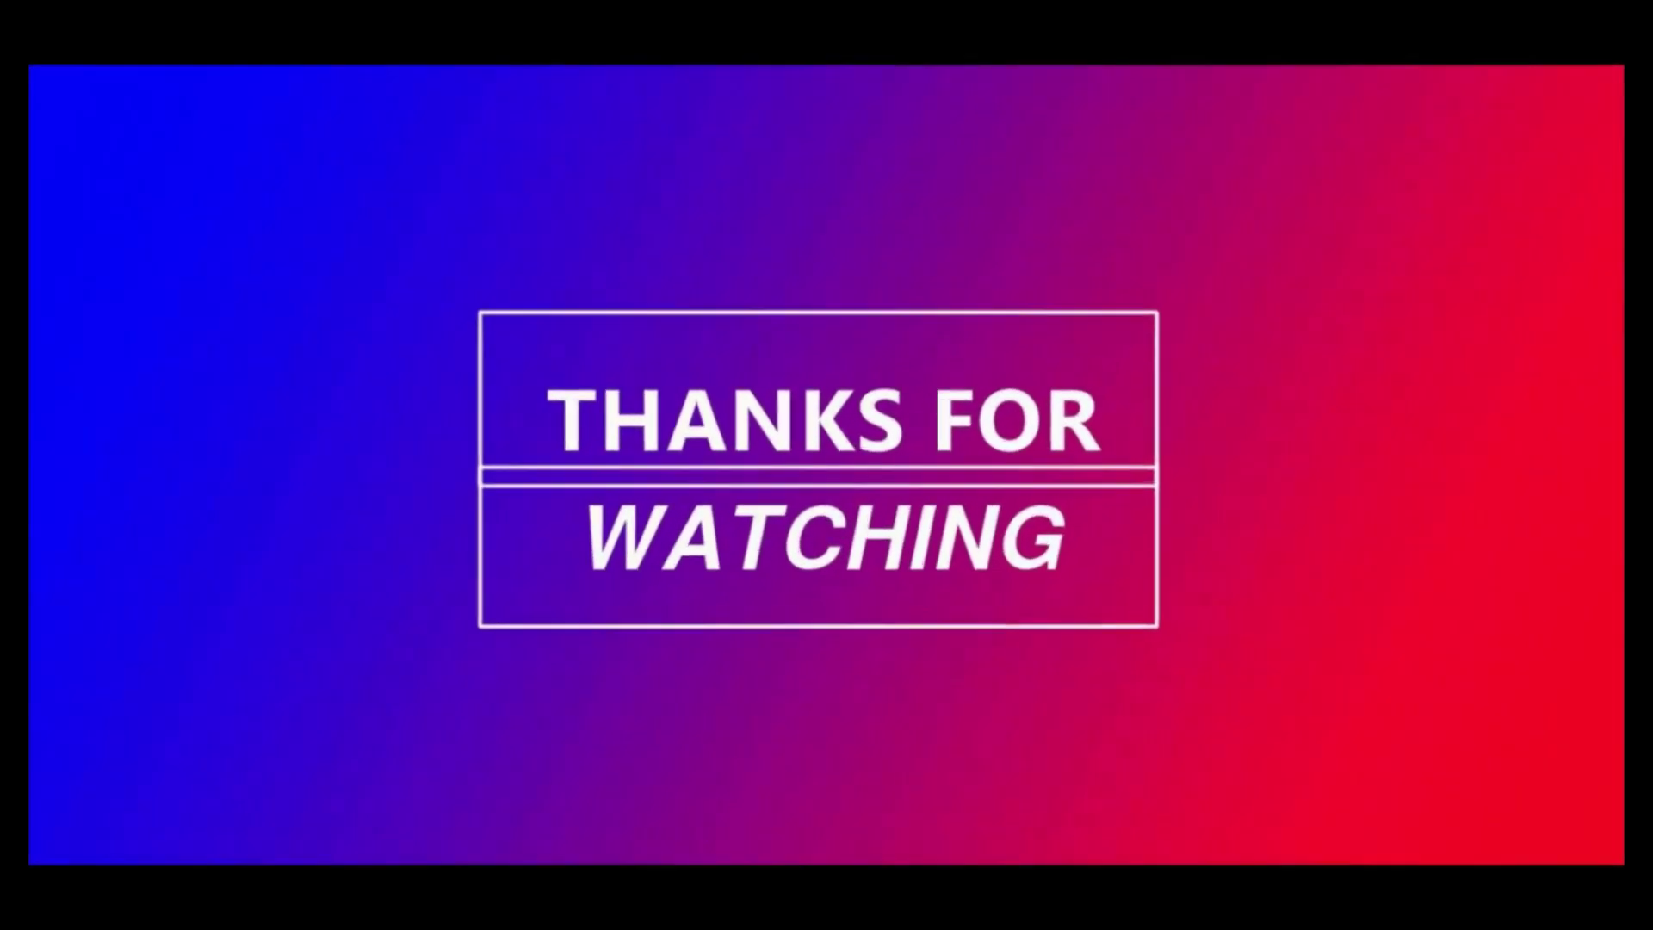